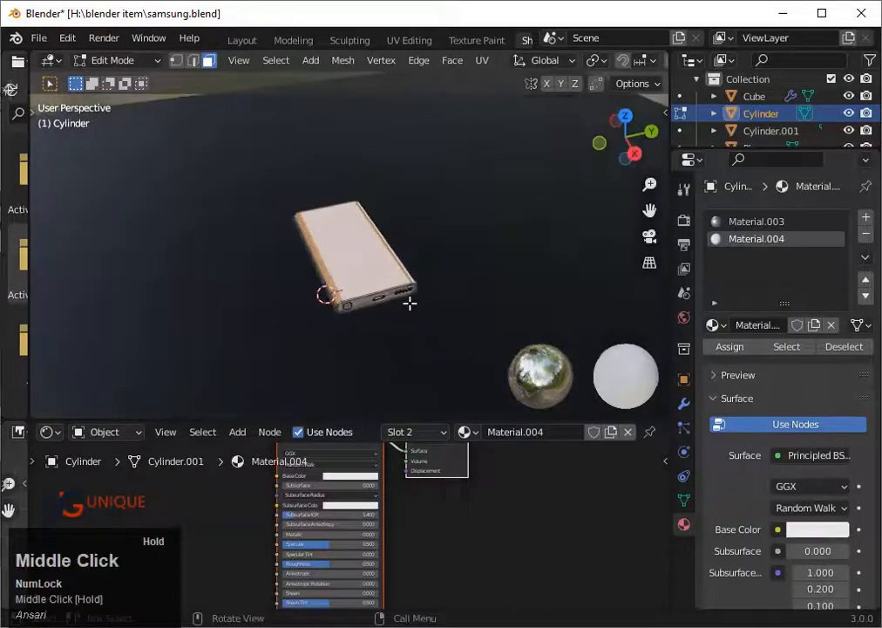
{"action": "scroll", "coordinate": [409, 301], "scroll_direction": "up", "scroll_amount": 2}
{"action": "middle_click_drag", "start_coordinate": [353, 480], "coordinate": [407, 509]}
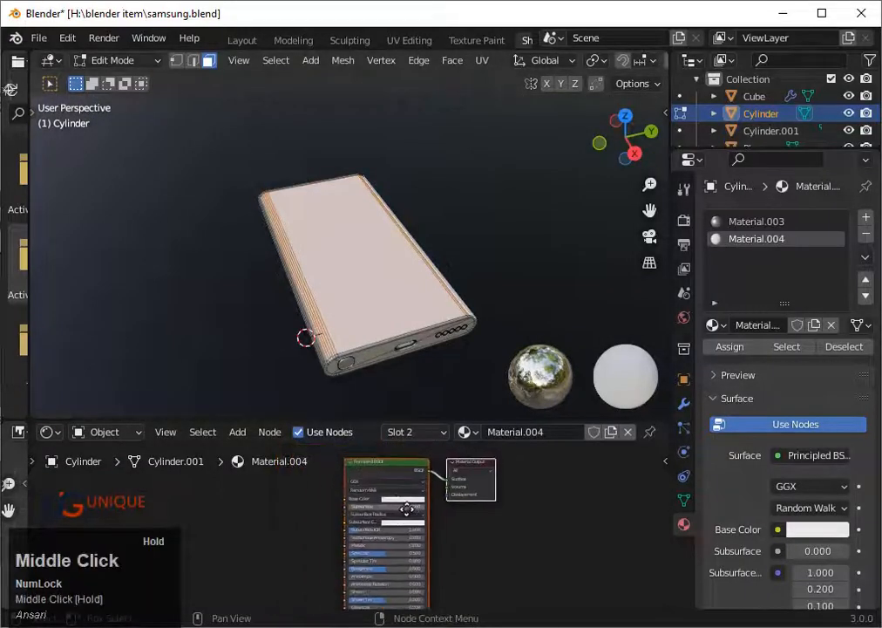
{"action": "left_click", "coordinate": [236, 433]}
{"action": "mouse_move", "coordinate": [297, 337]}
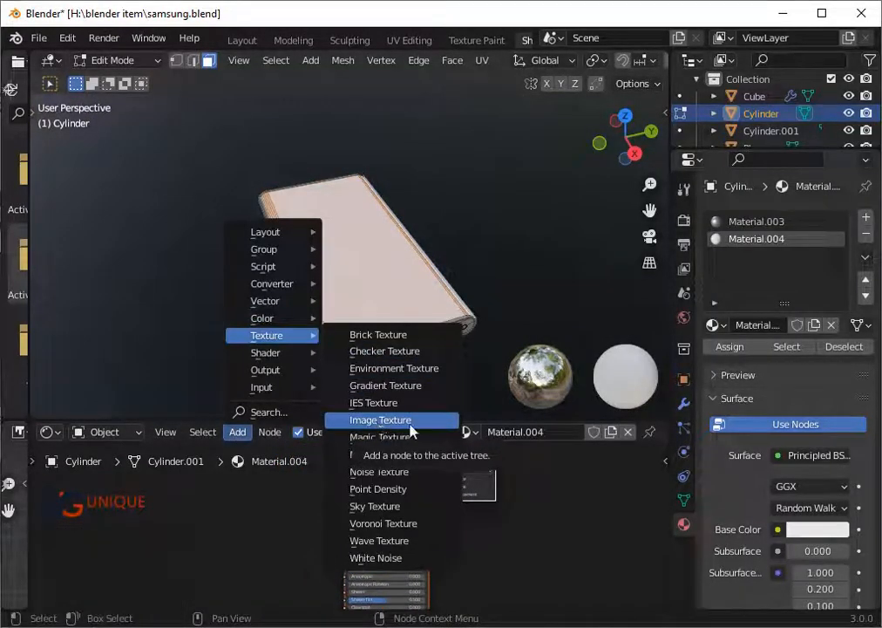
{"action": "left_click", "coordinate": [410, 422]}
{"action": "key", "text": "x"}
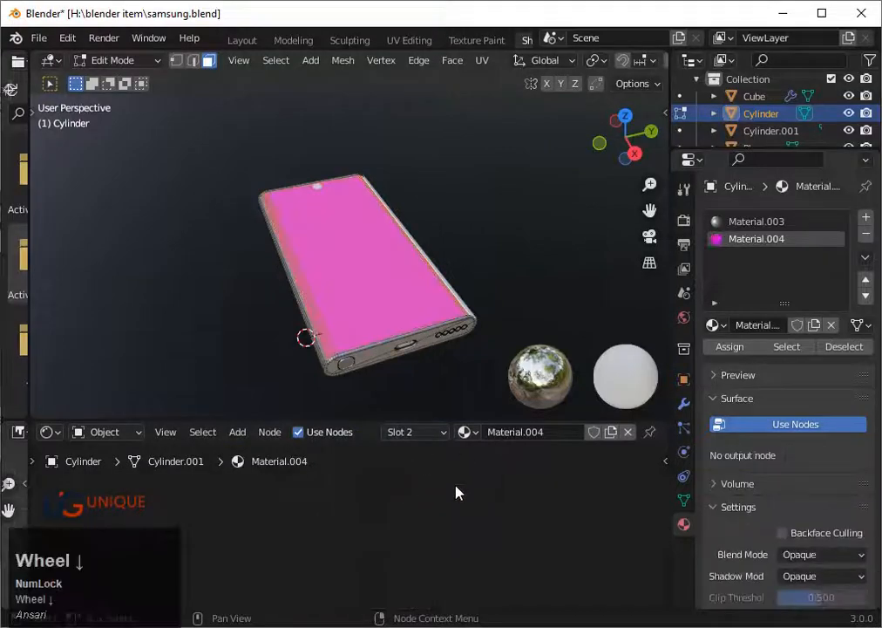
{"action": "left_click", "coordinate": [269, 431]}
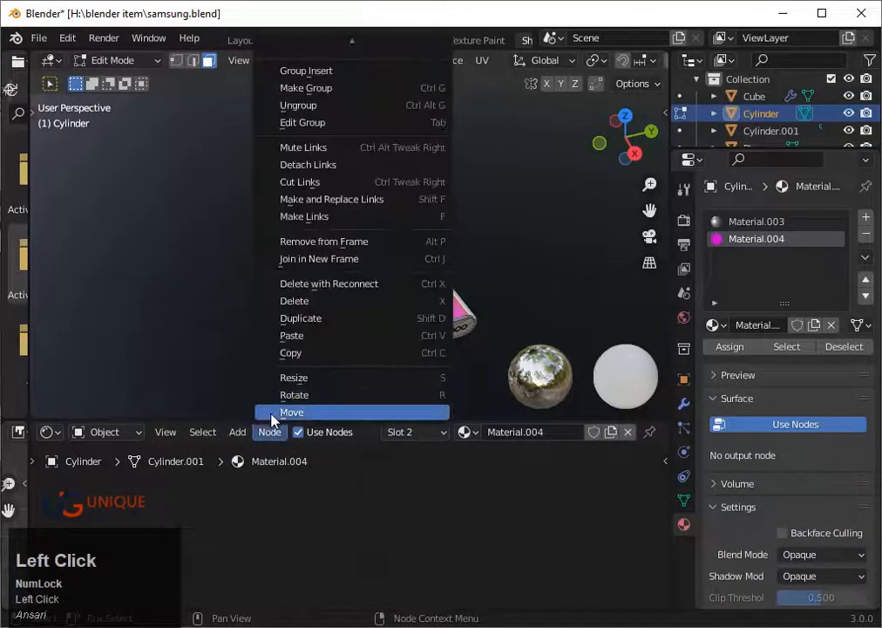
{"action": "left_click", "coordinate": [235, 434]}
{"action": "type", "text": "w"}
{"action": "key", "text": "BackSpace"}
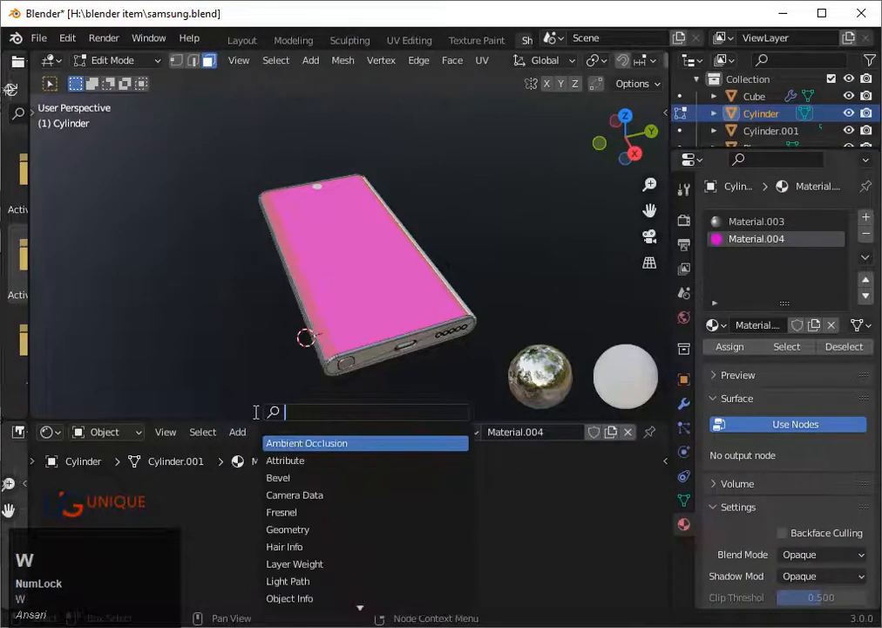
{"action": "type", "text": "e"}
{"action": "left_click", "coordinate": [286, 444]}
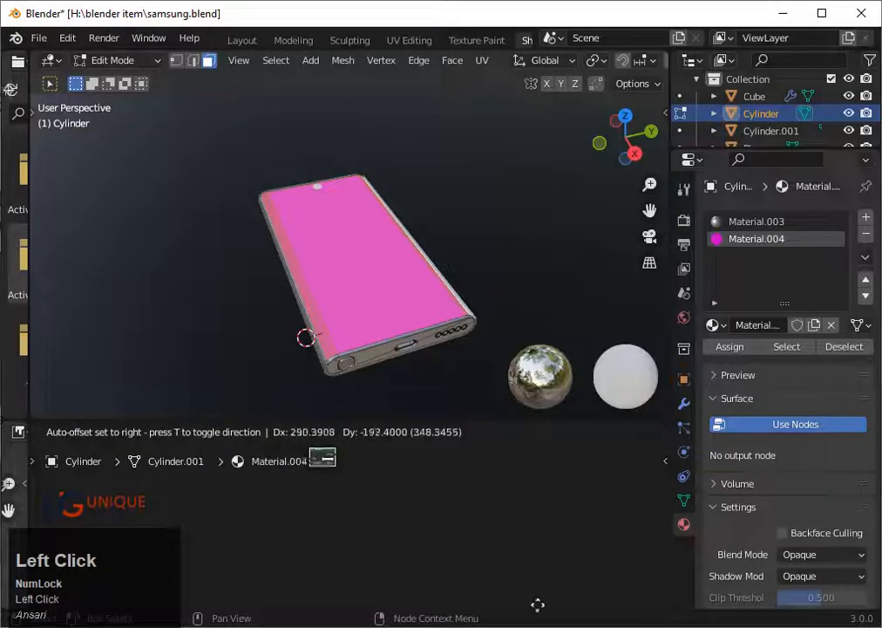
{"action": "left_click", "coordinate": [501, 514]}
{"action": "scroll", "coordinate": [392, 511], "scroll_direction": "up", "scroll_amount": 1}
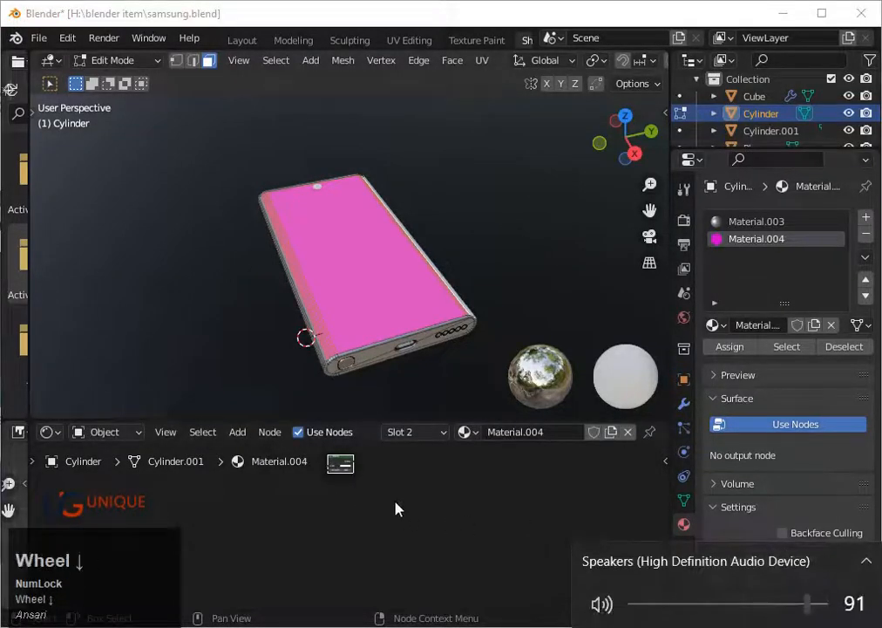
{"action": "left_click", "coordinate": [347, 473]}
{"action": "key", "text": "ctrl+z"}
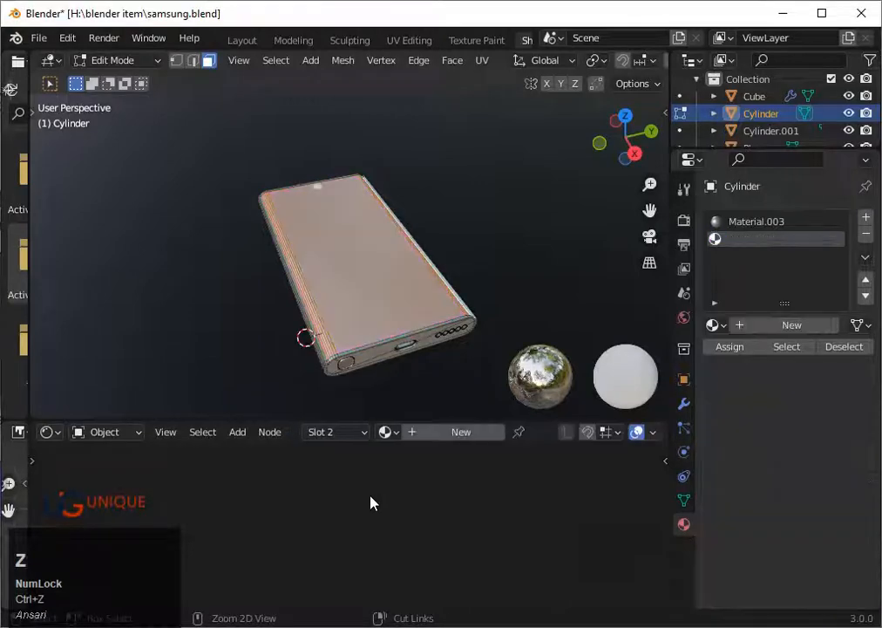
Step: Assign the selected screen faces to the empty second material slot and create a new material in it
{"action": "left_click", "coordinate": [738, 348]}
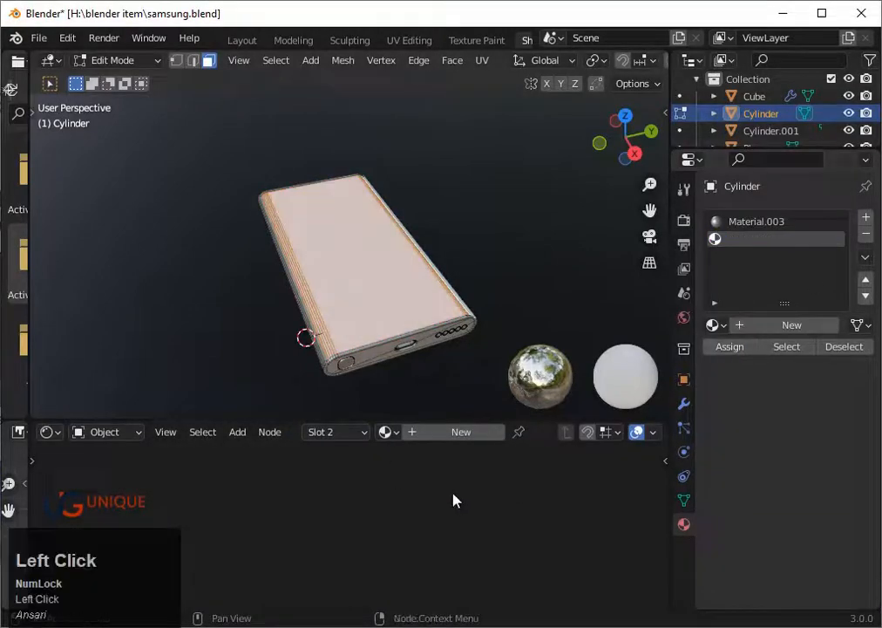
{"action": "left_click", "coordinate": [460, 432]}
{"action": "scroll", "coordinate": [286, 486], "scroll_direction": "up", "scroll_amount": 1}
Step: Add an Emission node to the new material and connect its output to the Surface input of Material Output
{"action": "left_click", "coordinate": [237, 432]}
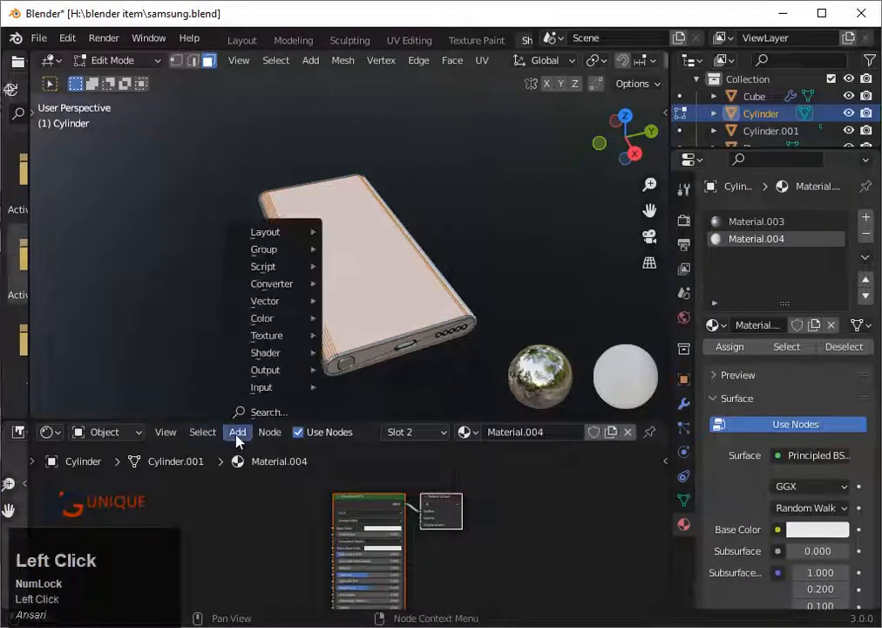
{"action": "left_click", "coordinate": [258, 413]}
{"action": "type", "text": "e"}
{"action": "left_click", "coordinate": [262, 441]}
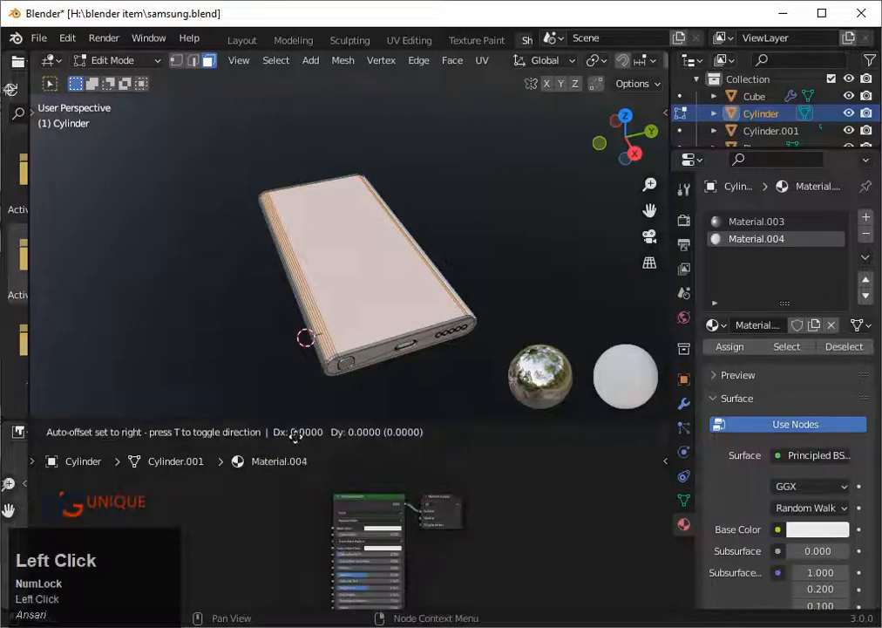
{"action": "scroll", "coordinate": [406, 521], "scroll_direction": "up", "scroll_amount": 2}
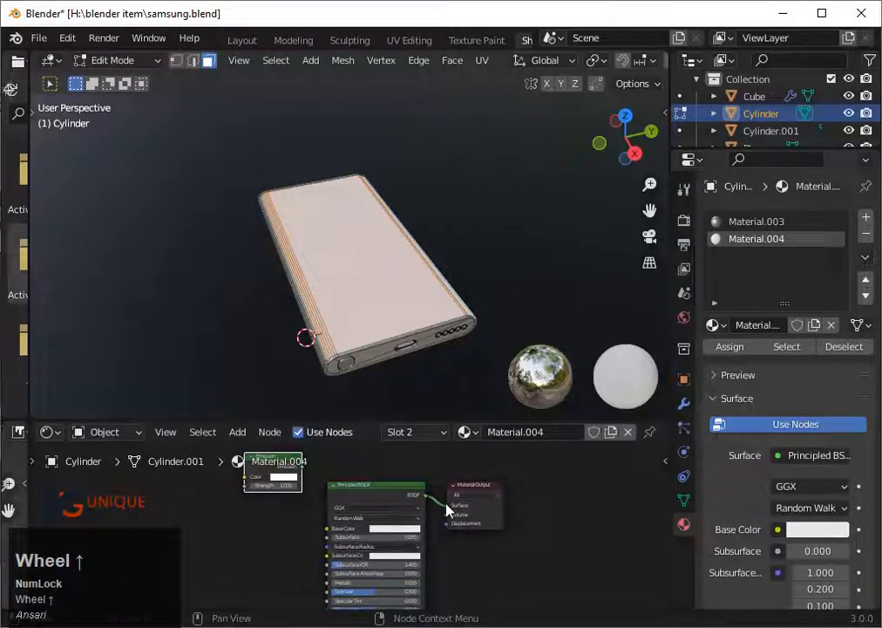
{"action": "mouse_move", "coordinate": [446, 506]}
{"action": "left_mouse_down"}
{"action": "mouse_move", "coordinate": [417, 516]}
{"action": "mouse_move", "coordinate": [445, 506]}
{"action": "left_mouse_up"}
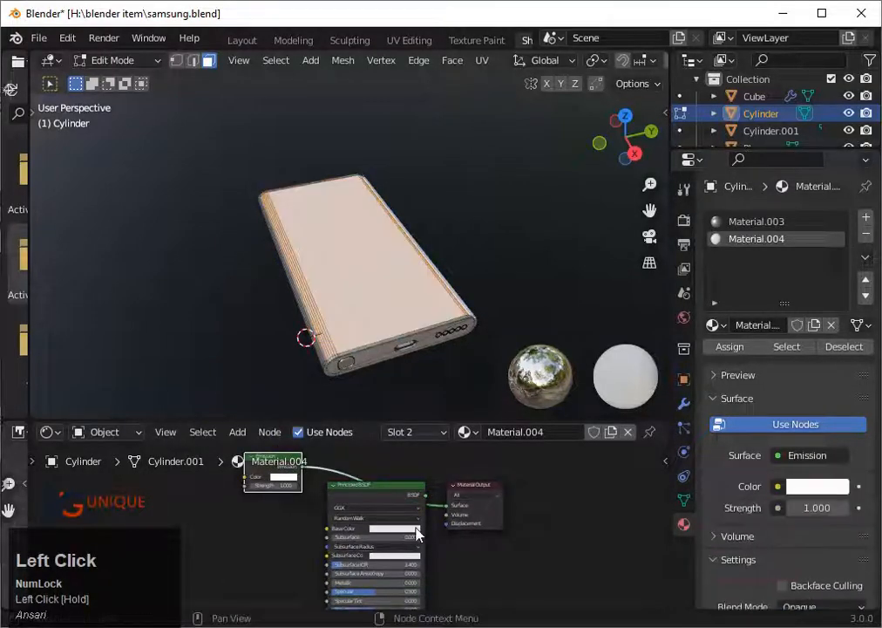
Step: Move the Principled BSDF node out of the way and place the Emission node beside Material Output
{"action": "scroll", "coordinate": [403, 521], "scroll_direction": "down", "scroll_amount": 3}
{"action": "left_click_drag", "start_coordinate": [394, 527], "coordinate": [568, 505]}
{"action": "left_click_drag", "start_coordinate": [311, 491], "coordinate": [381, 521]}
{"action": "scroll", "coordinate": [381, 521], "scroll_direction": "up", "scroll_amount": 2}
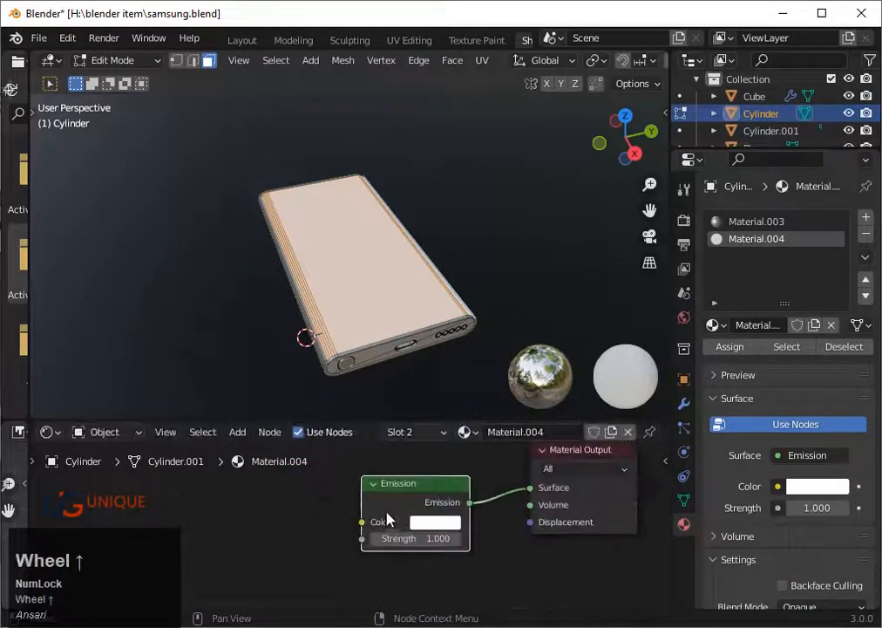
Step: Add an Image Texture node before the Emission node and connect its Color output to the Emission Color
{"action": "scroll", "coordinate": [388, 519], "scroll_direction": "down", "scroll_amount": 1}
{"action": "left_click", "coordinate": [237, 432]}
{"action": "mouse_move", "coordinate": [269, 432]}
{"action": "mouse_move", "coordinate": [237, 433]}
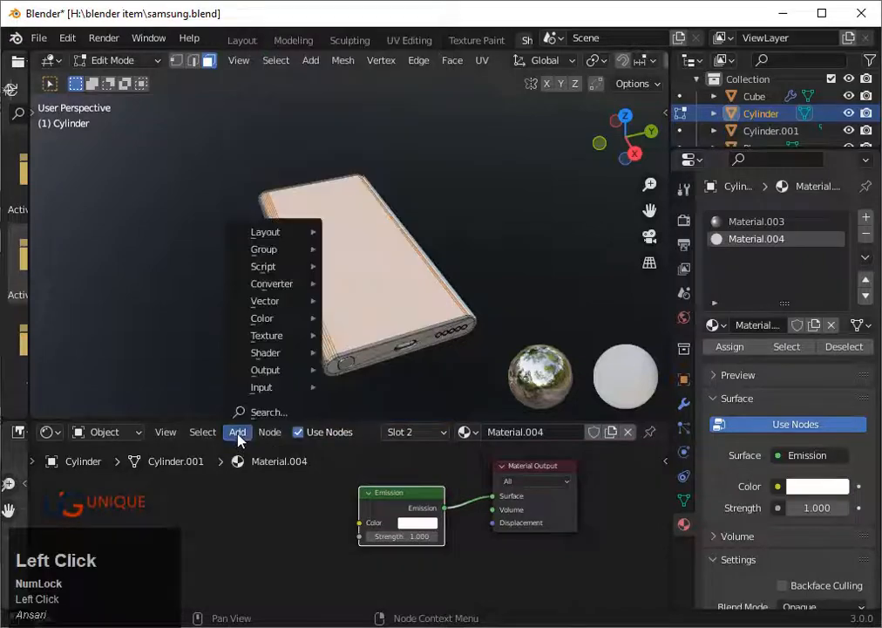
{"action": "mouse_move", "coordinate": [305, 336]}
{"action": "left_click", "coordinate": [380, 419]}
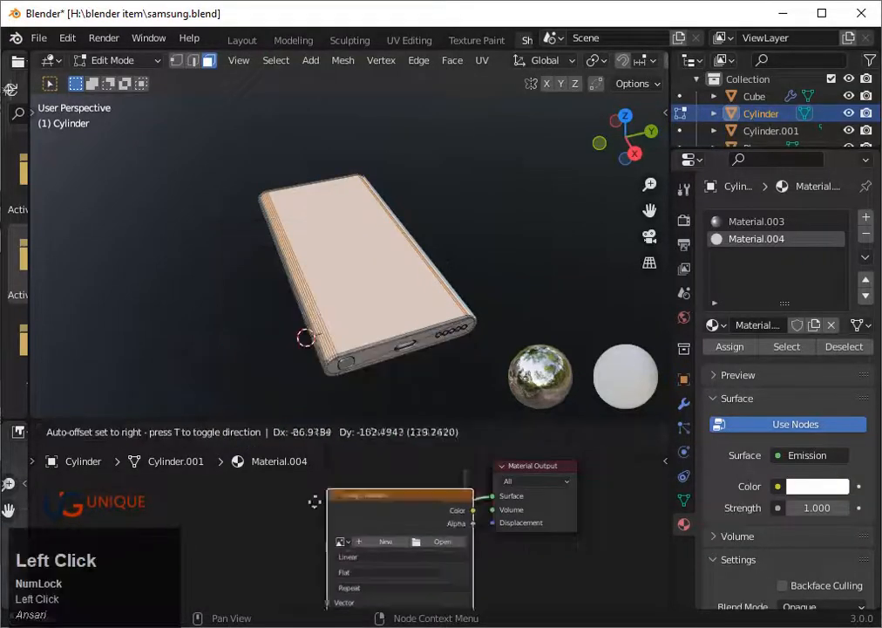
{"action": "left_click", "coordinate": [262, 519]}
{"action": "left_click_drag", "start_coordinate": [343, 523], "coordinate": [359, 522]}
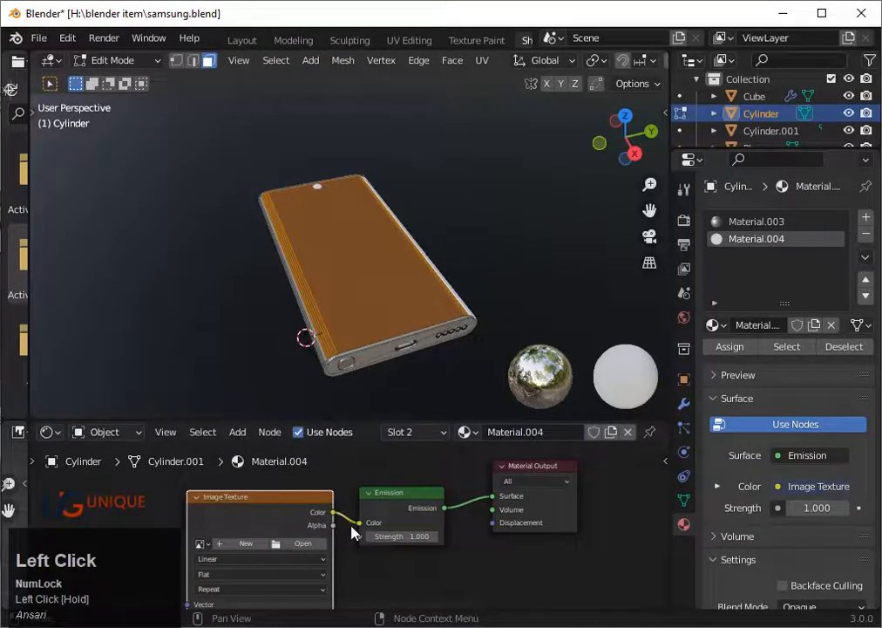
Step: Search the blender textur folder for "sc" and try to open a screen image for the Image Texture node
{"action": "left_click", "coordinate": [302, 543]}
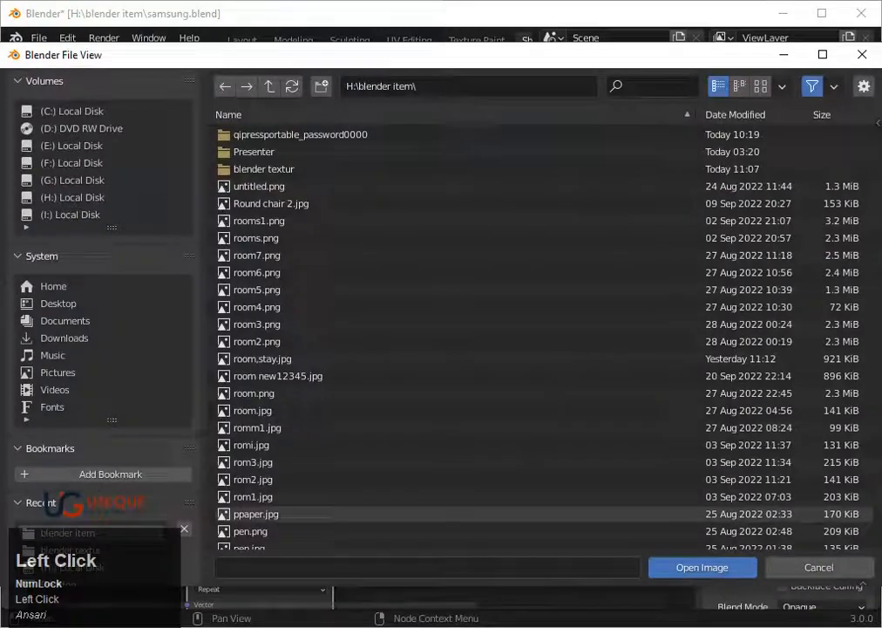
{"action": "double_click", "coordinate": [244, 169]}
{"action": "left_click", "coordinate": [621, 87]}
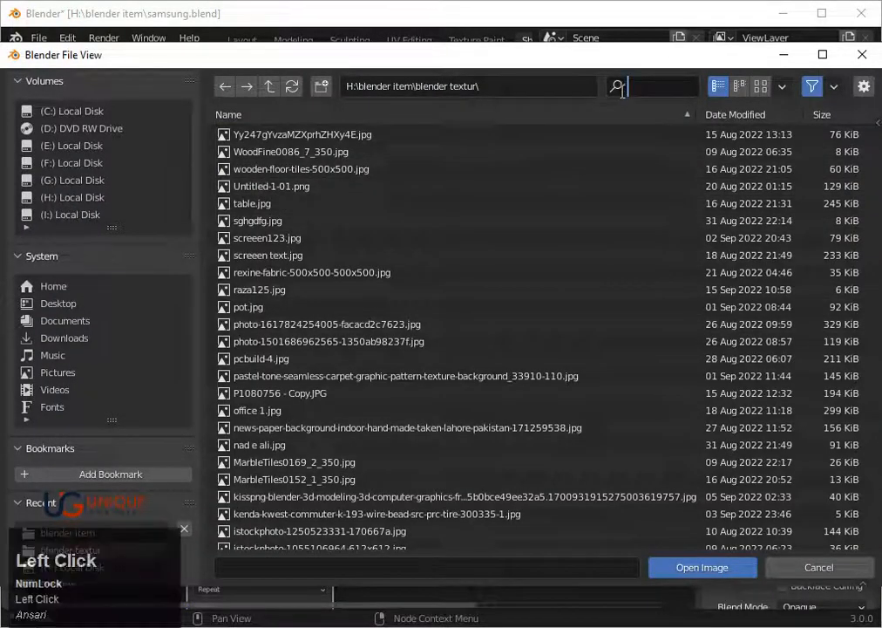
{"action": "type", "text": "sa"}
{"action": "left_click", "coordinate": [472, 123]}
{"action": "left_click", "coordinate": [687, 86]}
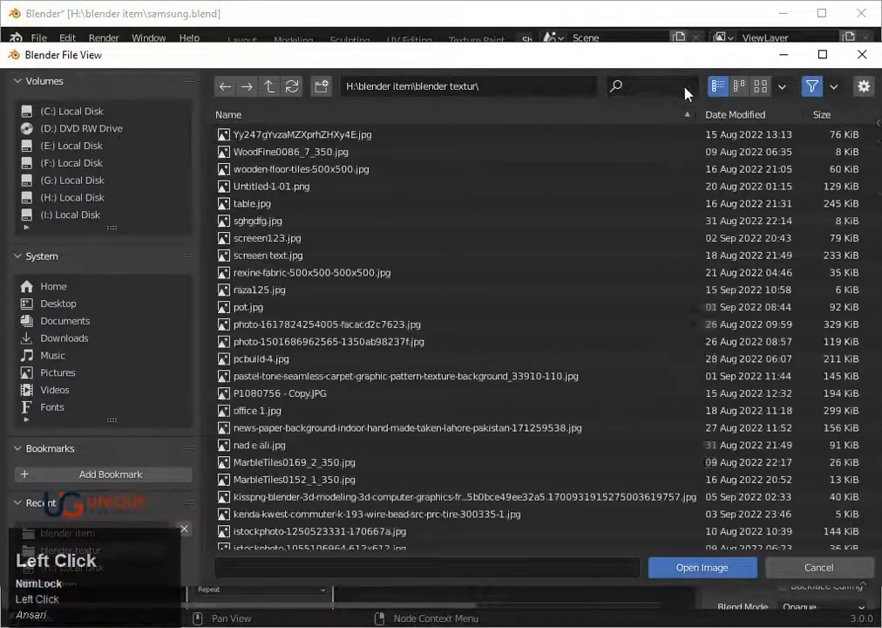
{"action": "left_click", "coordinate": [624, 84]}
{"action": "type", "text": "g"}
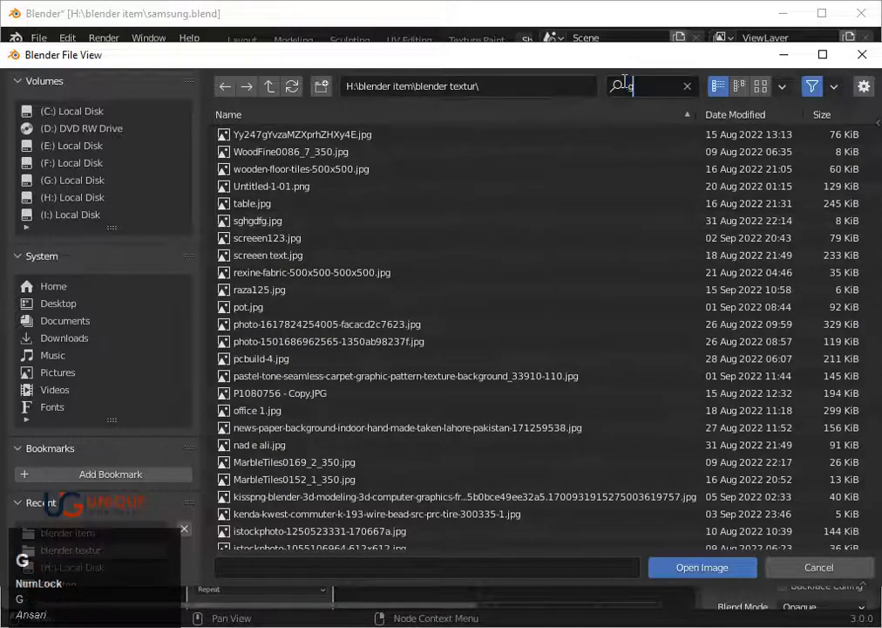
{"action": "type", "text": "a"}
{"action": "key", "text": "BackSpace"}
{"action": "key", "text": "BackSpace"}
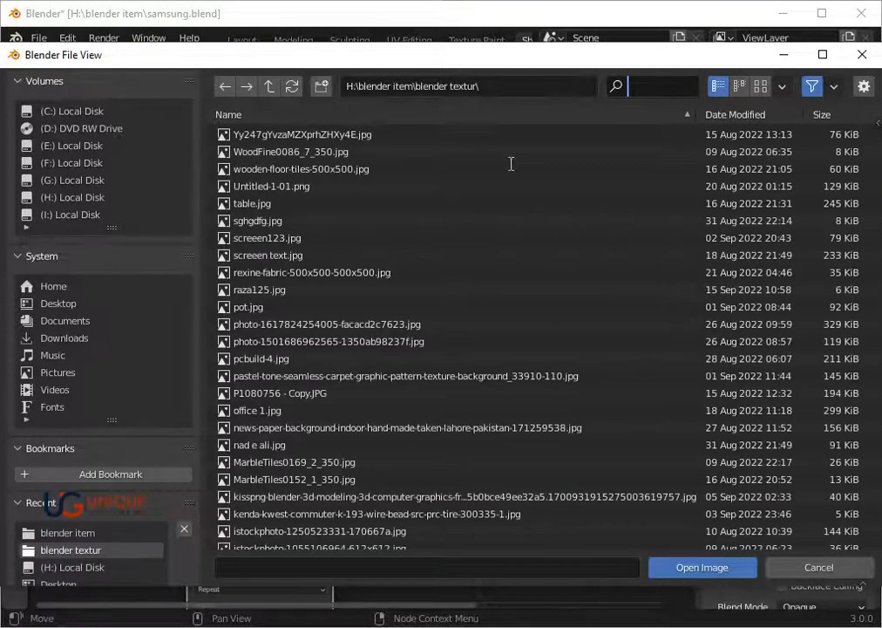
{"action": "scroll", "coordinate": [297, 301], "scroll_direction": "down", "scroll_amount": 1}
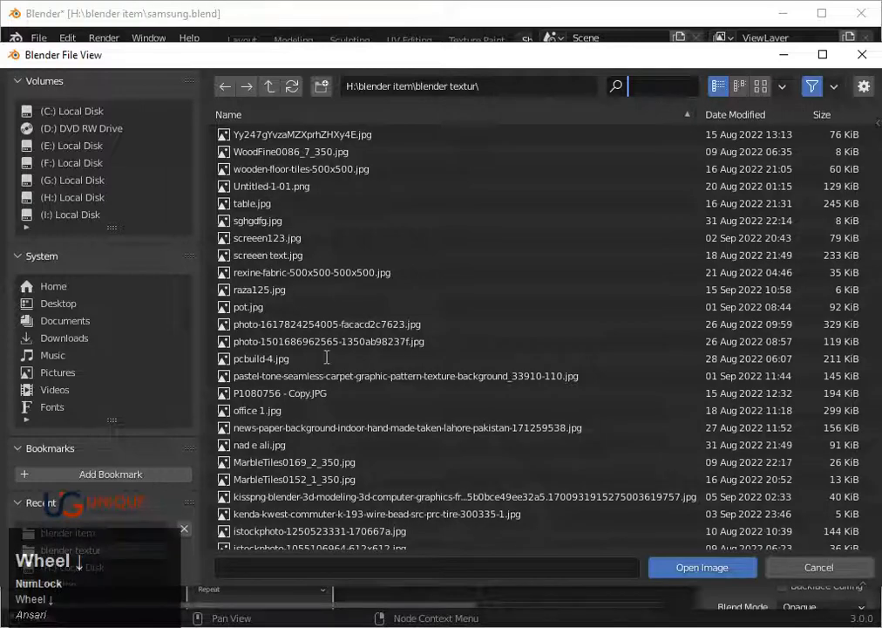
{"action": "type", "text": "sx"}
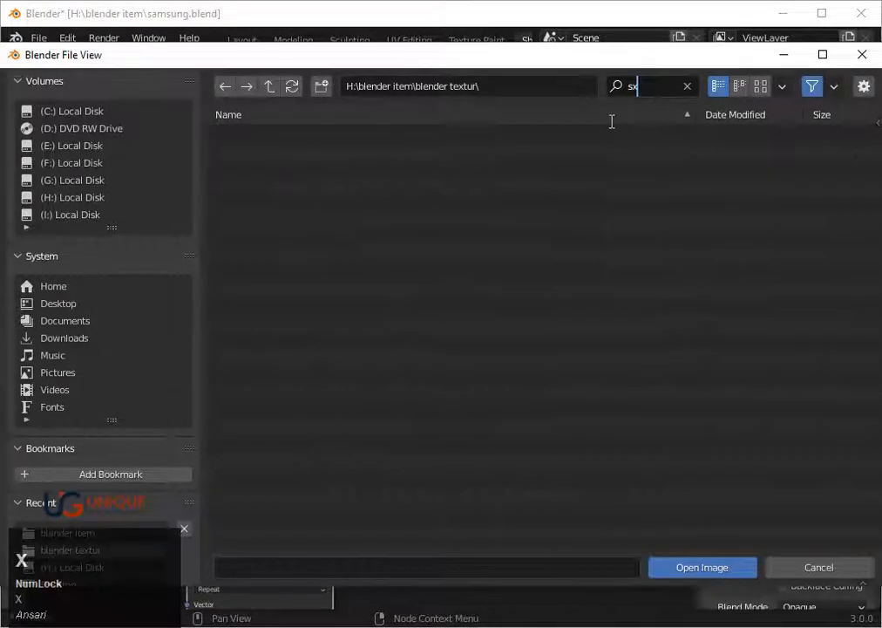
{"action": "key", "text": "BackSpace"}
{"action": "type", "text": "c"}
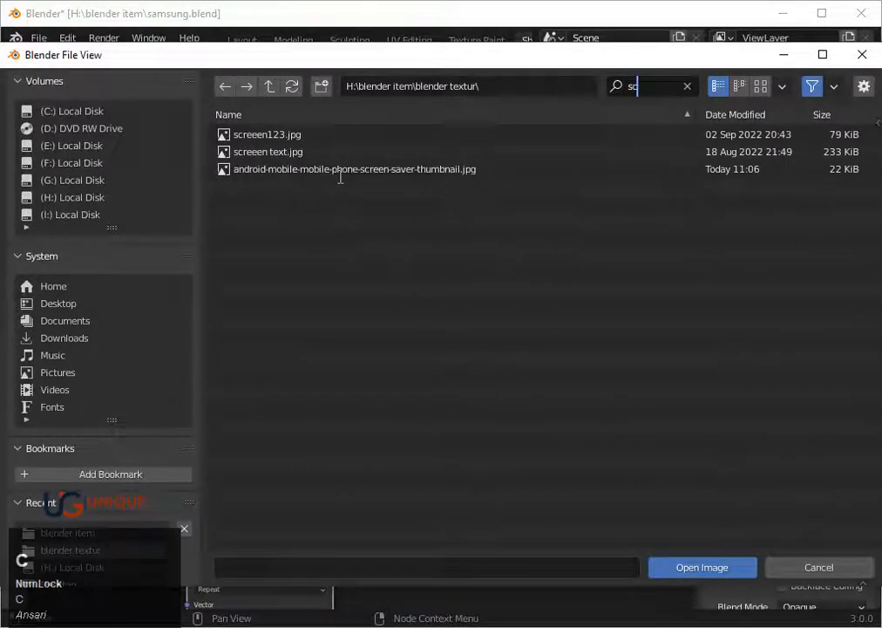
{"action": "left_click", "coordinate": [386, 247]}
{"action": "left_click", "coordinate": [690, 568]}
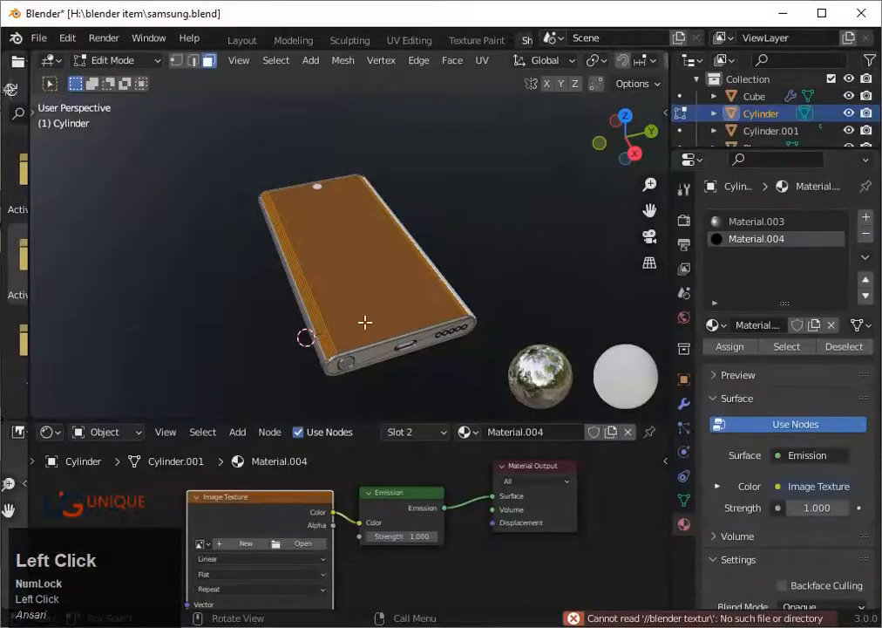
Step: Load android-mobile-mobile-phone-screen-saver-thumbnail.jpg from the blender textur folder into the Image Texture node
{"action": "middle_click_drag", "start_coordinate": [379, 298], "coordinate": [384, 228]}
{"action": "left_click", "coordinate": [305, 543]}
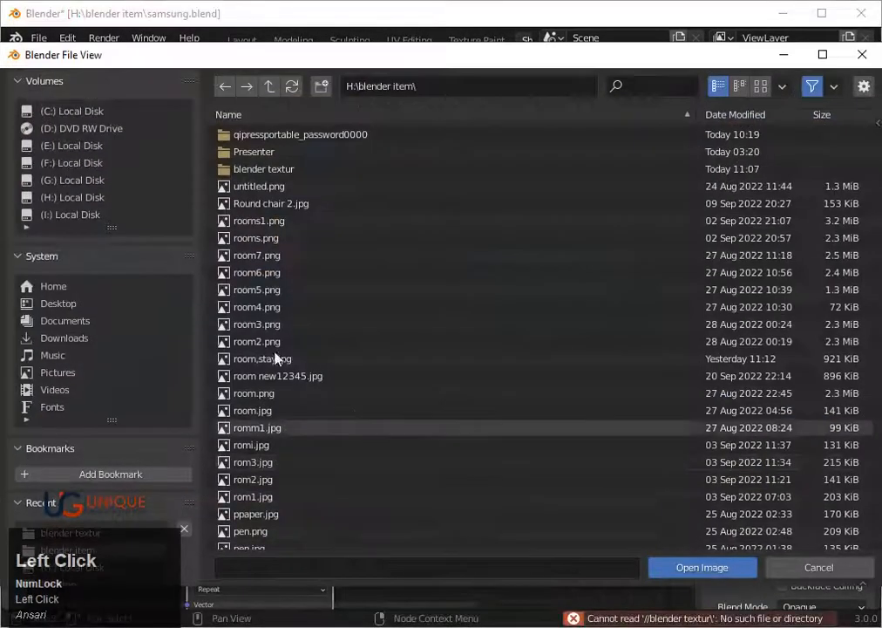
{"action": "double_click", "coordinate": [286, 169]}
{"action": "left_click", "coordinate": [647, 87]}
{"action": "type", "text": "x"}
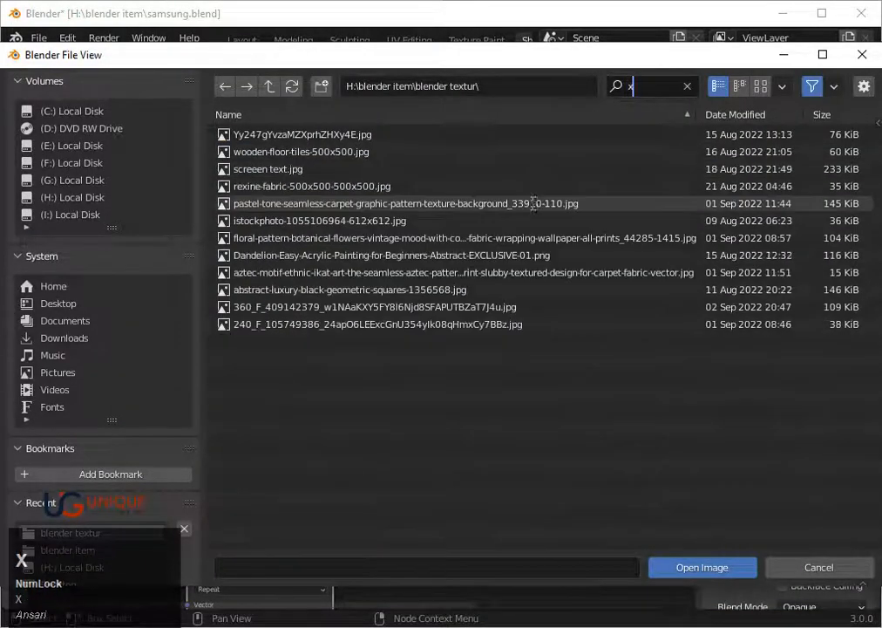
{"action": "key", "text": "BackSpace"}
{"action": "type", "text": "x"}
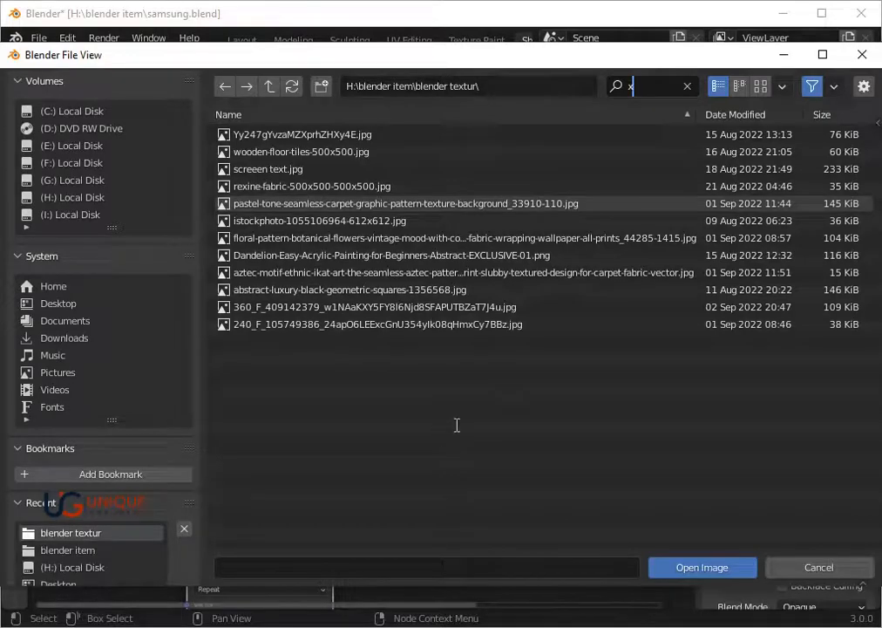
{"action": "key", "text": "BackSpace"}
{"action": "type", "text": "sc"}
{"action": "left_click", "coordinate": [289, 171]}
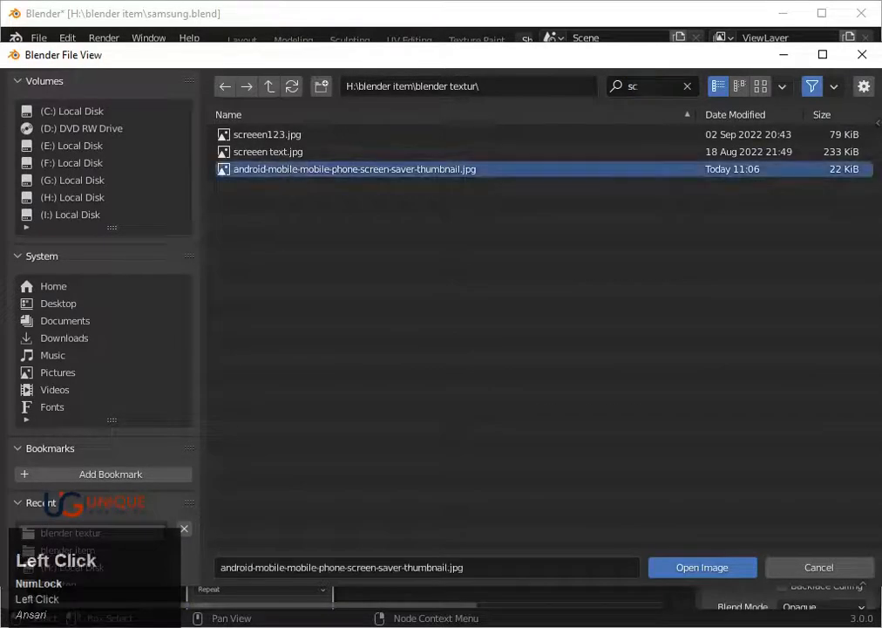
{"action": "left_click", "coordinate": [702, 568]}
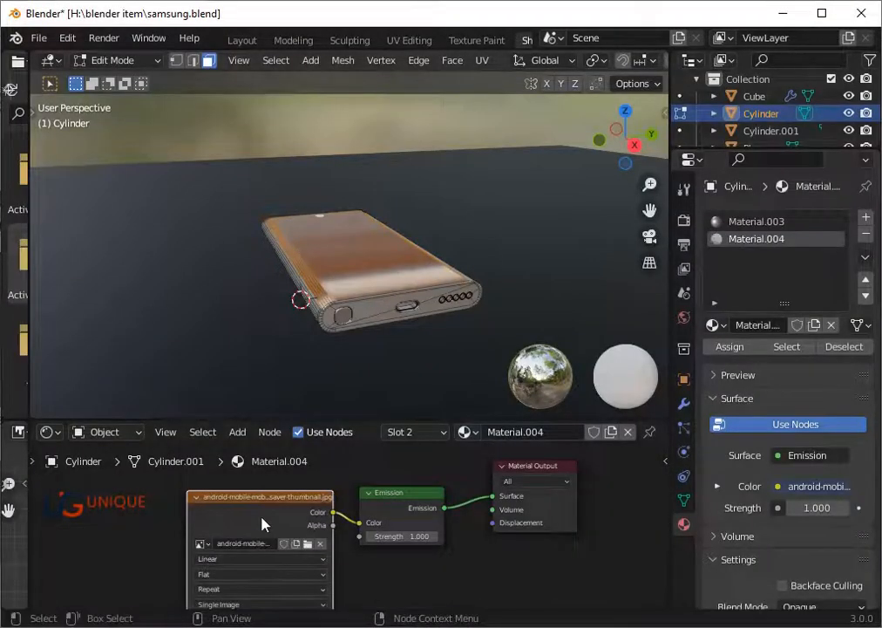
{"action": "middle_click_drag", "start_coordinate": [262, 522], "coordinate": [343, 471]}
{"action": "scroll", "coordinate": [261, 528], "scroll_direction": "down", "scroll_amount": 3}
{"action": "left_click", "coordinate": [236, 431]}
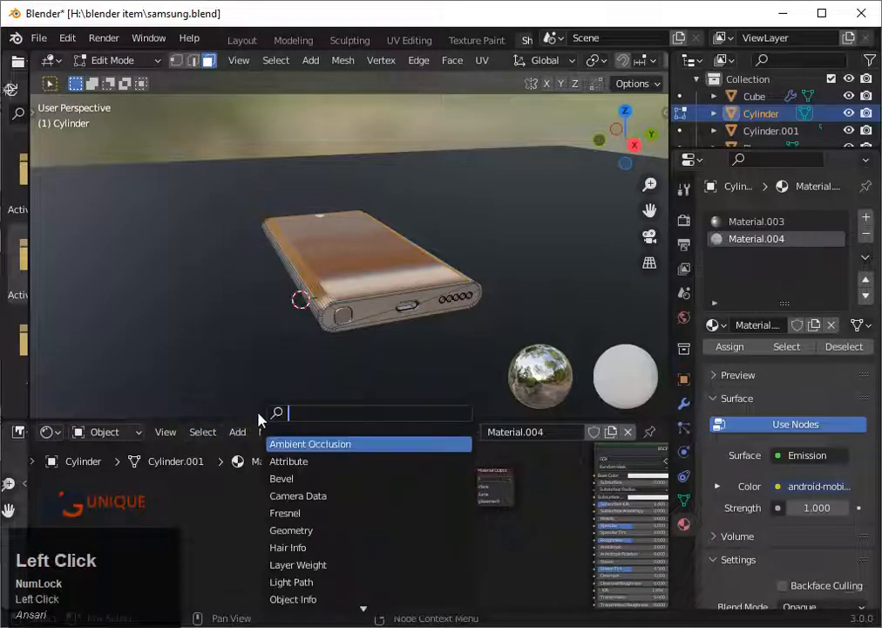
{"action": "type", "text": "m"}
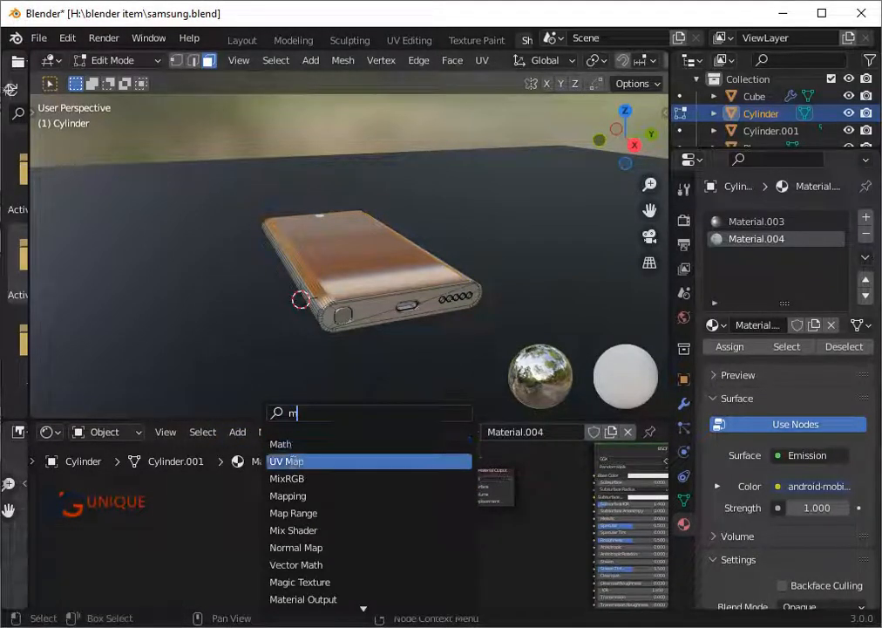
{"action": "left_click", "coordinate": [287, 461]}
{"action": "left_click", "coordinate": [255, 575]}
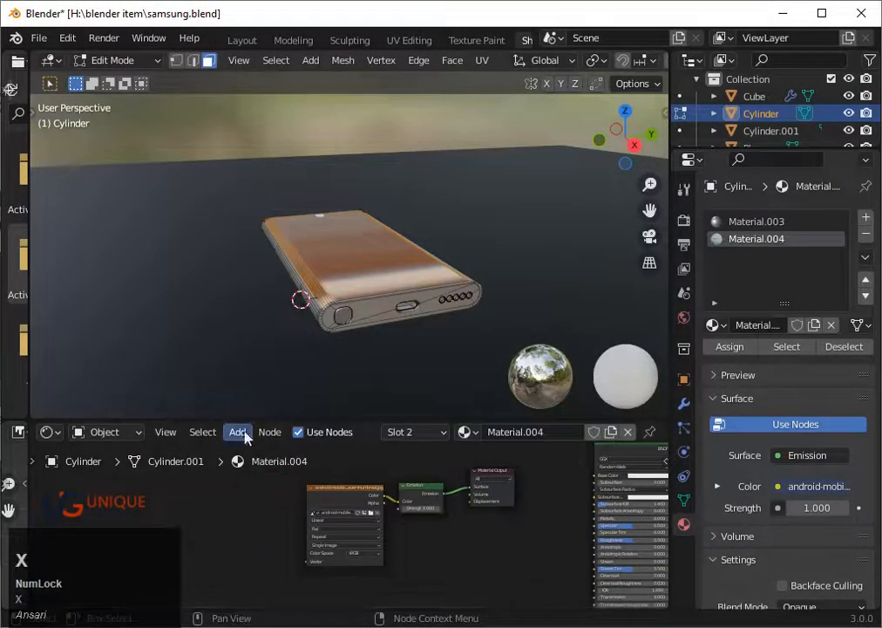
Step: Add a Mapping node before the Image Texture node and connect its Vector output to the image's Vector input
{"action": "left_click", "coordinate": [245, 437]}
{"action": "left_click", "coordinate": [258, 411]}
{"action": "type", "text": "ma"}
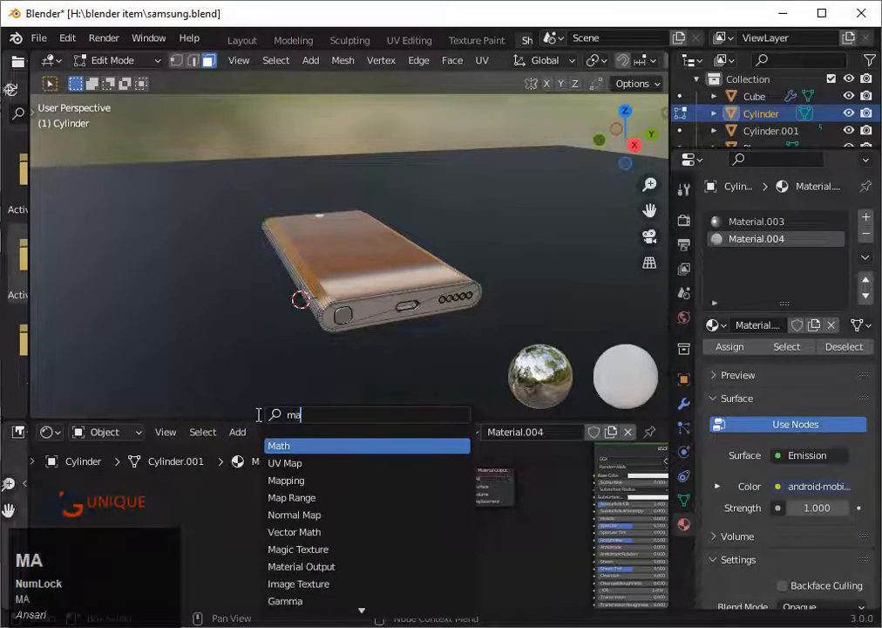
{"action": "left_click", "coordinate": [283, 480]}
{"action": "left_click", "coordinate": [262, 540]}
{"action": "scroll", "coordinate": [336, 525], "scroll_direction": "up", "scroll_amount": 5}
{"action": "scroll", "coordinate": [292, 505], "scroll_direction": "down", "scroll_amount": 3}
{"action": "middle_click_drag", "start_coordinate": [289, 494], "coordinate": [313, 529]}
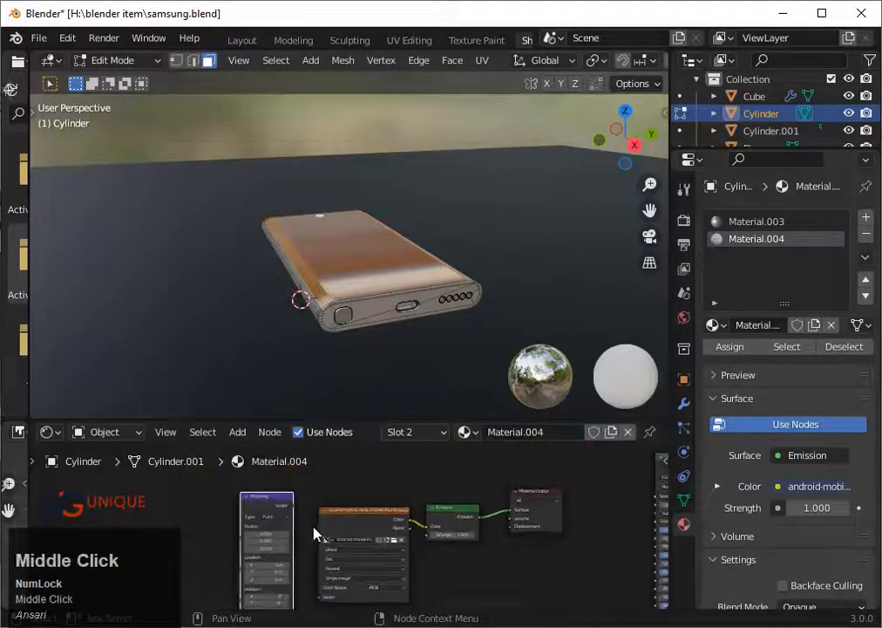
{"action": "scroll", "coordinate": [314, 534], "scroll_direction": "up", "scroll_amount": 2}
{"action": "left_click_drag", "start_coordinate": [278, 501], "coordinate": [315, 561]}
Step: Set the Image Texture node's Color Space to sRGB
{"action": "middle_click_drag", "start_coordinate": [398, 311], "coordinate": [386, 408]}
{"action": "scroll", "coordinate": [383, 336], "scroll_direction": "up", "scroll_amount": 3}
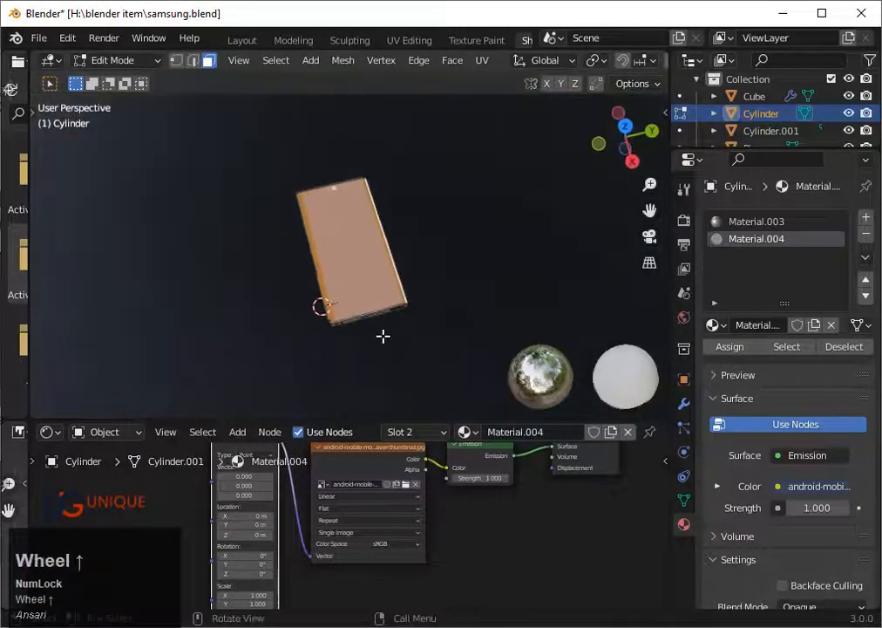
{"action": "scroll", "coordinate": [383, 336], "scroll_direction": "up", "scroll_amount": 3}
{"action": "left_click", "coordinate": [410, 543]}
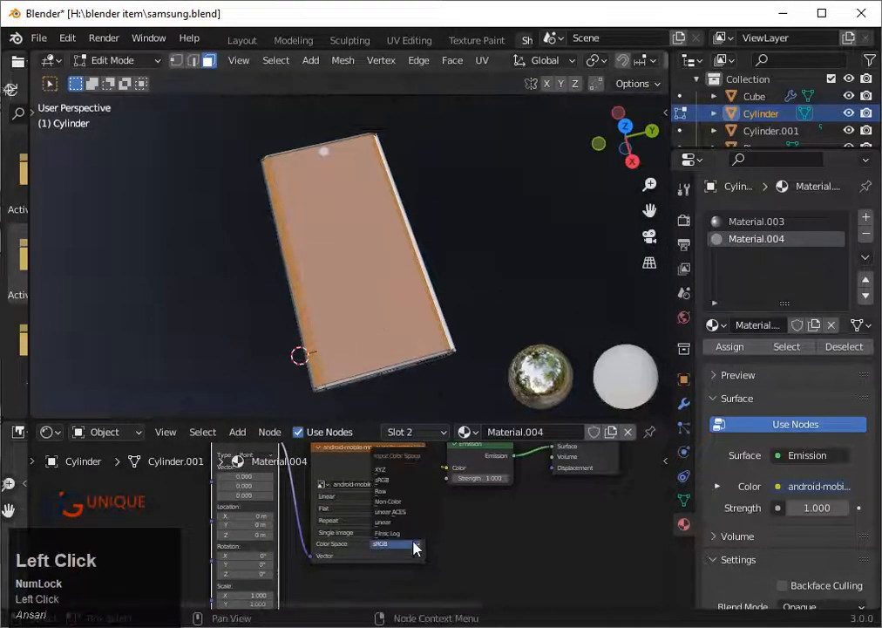
{"action": "left_click", "coordinate": [395, 481]}
{"action": "scroll", "coordinate": [321, 508], "scroll_direction": "down", "scroll_amount": 2}
{"action": "middle_click_drag", "start_coordinate": [321, 508], "coordinate": [358, 533]}
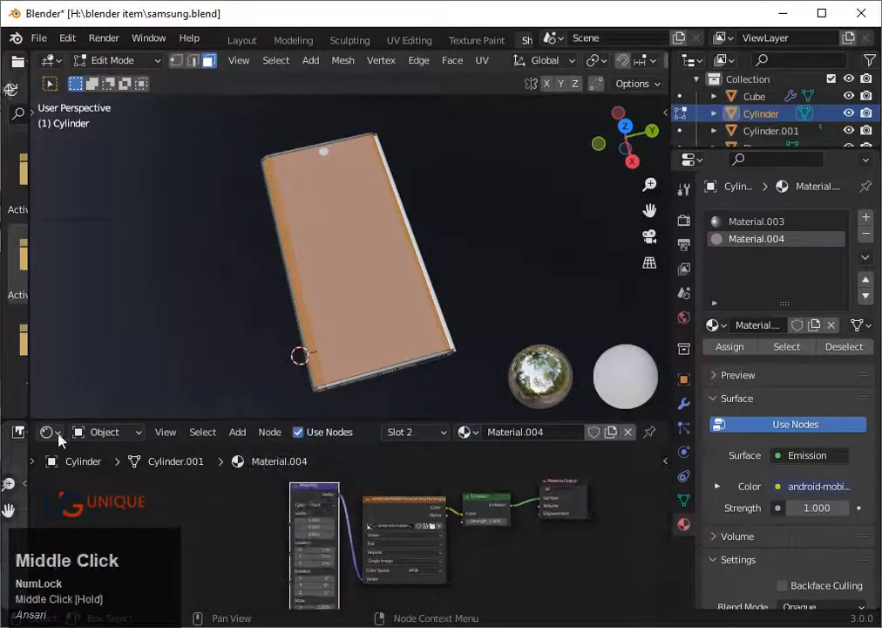
Step: Switch the node area to the UV Editor and examine the screen faces' UVs over the phone image
{"action": "left_click", "coordinate": [52, 432]}
{"action": "left_click", "coordinate": [82, 288]}
{"action": "scroll", "coordinate": [427, 527], "scroll_direction": "down", "scroll_amount": 2}
{"action": "scroll", "coordinate": [451, 532], "scroll_direction": "up", "scroll_amount": 3}
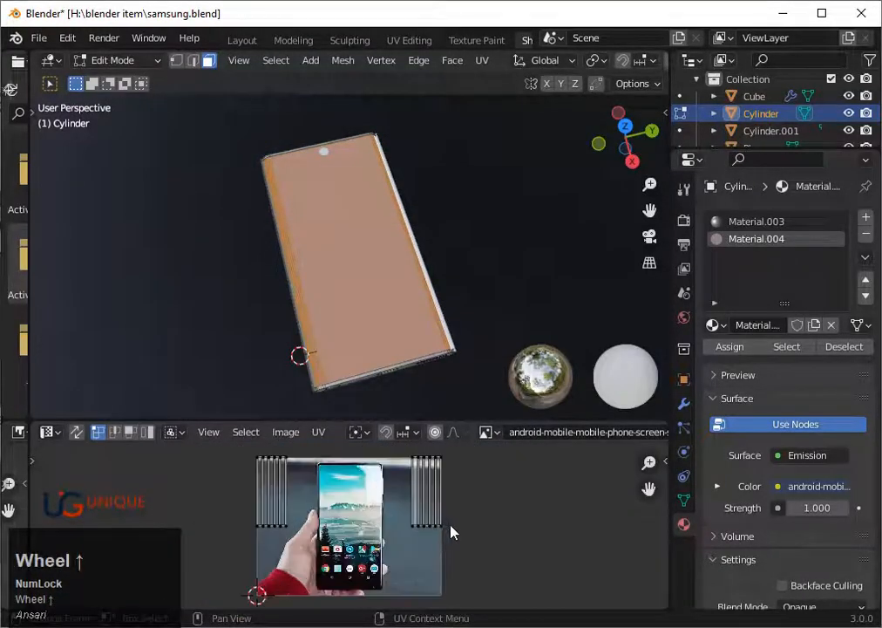
{"action": "scroll", "coordinate": [452, 531], "scroll_direction": "down", "scroll_amount": 2}
{"action": "key", "text": "a"}
{"action": "left_click", "coordinate": [450, 531]}
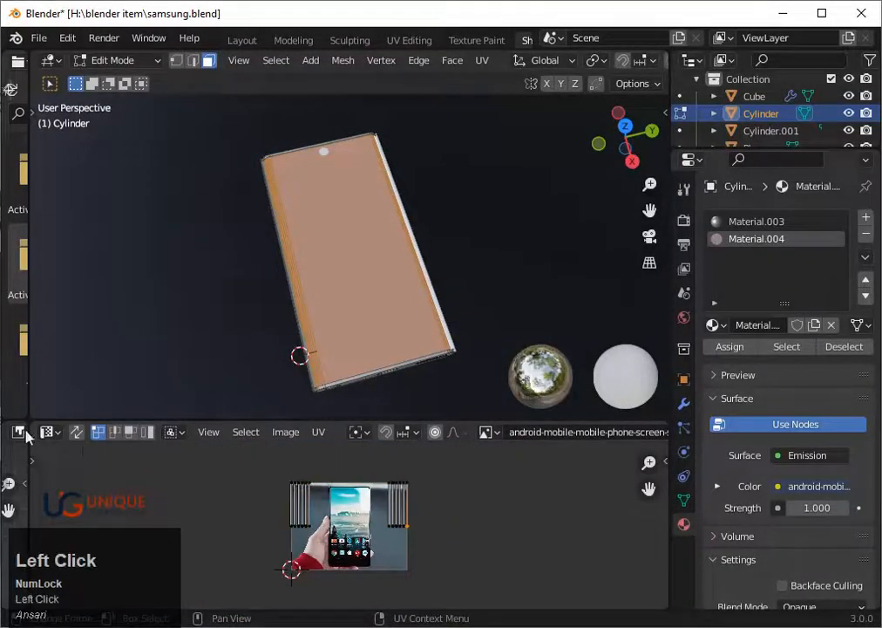
Step: Disconnect the Mapping node from the Image Texture in the Shader Editor, then return the area to the UV Editor
{"action": "left_click", "coordinate": [26, 433]}
{"action": "left_click", "coordinate": [81, 375]}
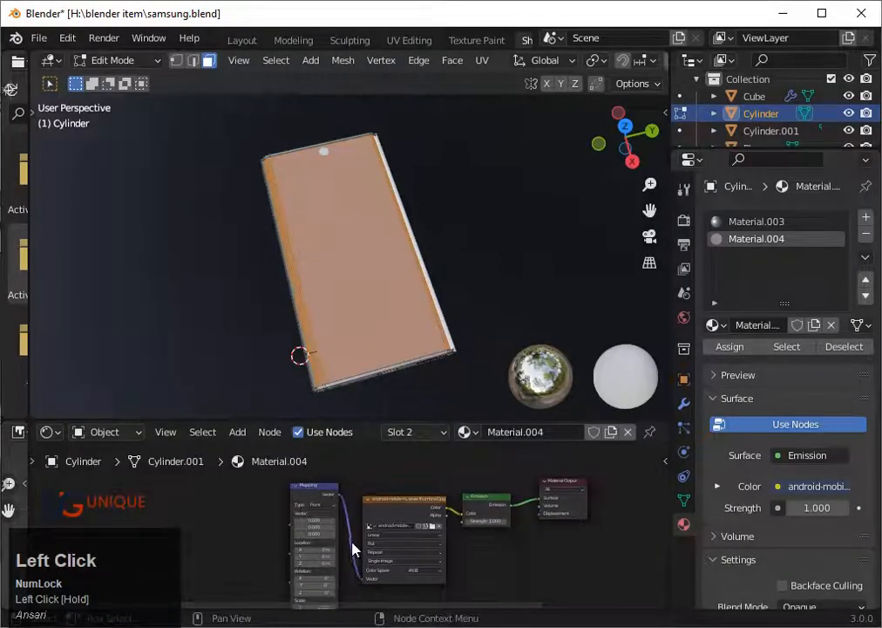
{"action": "left_click", "coordinate": [47, 431]}
{"action": "left_click", "coordinate": [68, 227]}
{"action": "scroll", "coordinate": [331, 389], "scroll_direction": "up", "scroll_amount": 2}
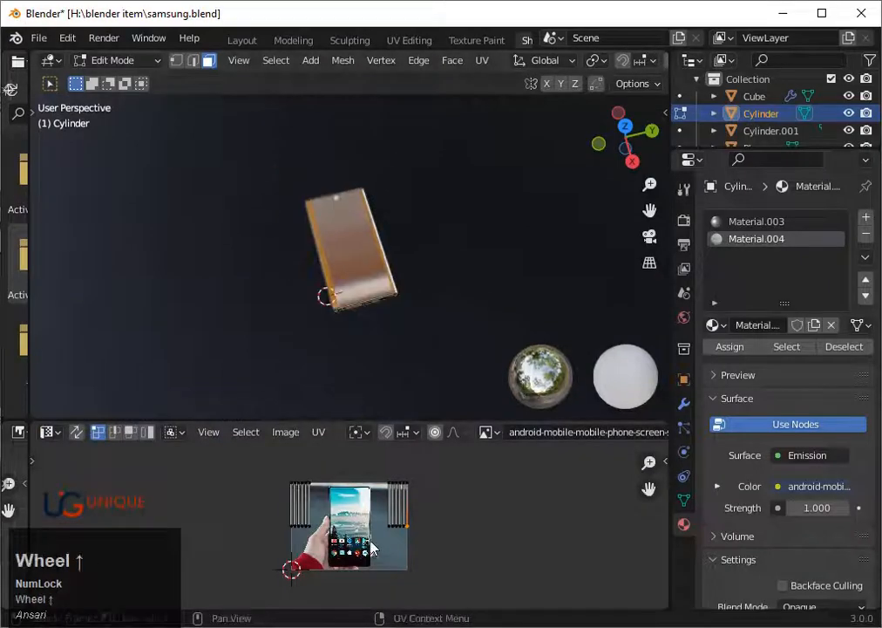
Step: Select all UVs of the screen faces, then resize and rotate them roughly a quarter turn over the phone image
{"action": "scroll", "coordinate": [371, 546], "scroll_direction": "up", "scroll_amount": 2}
{"action": "key", "text": "s"}
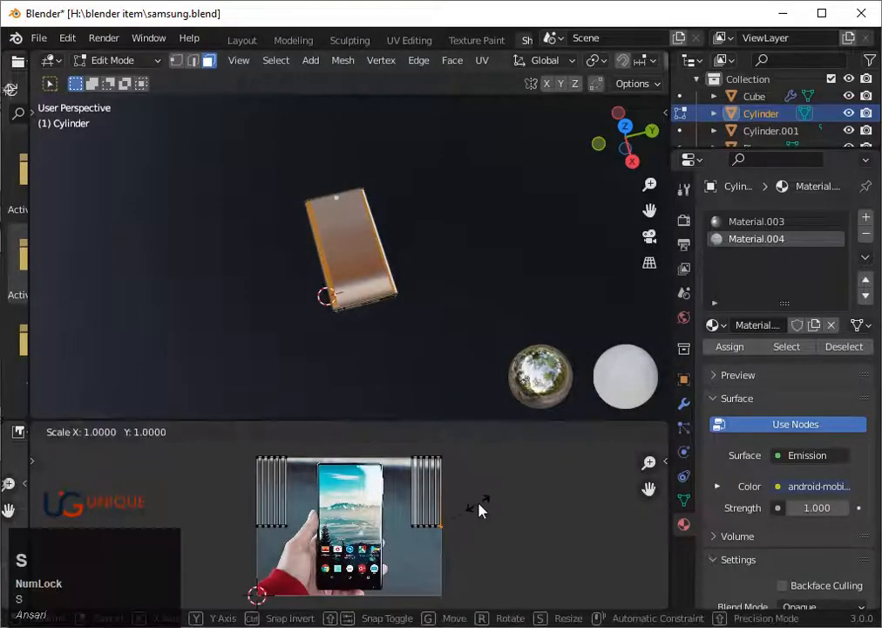
{"action": "key", "text": "a"}
{"action": "key", "text": "s"}
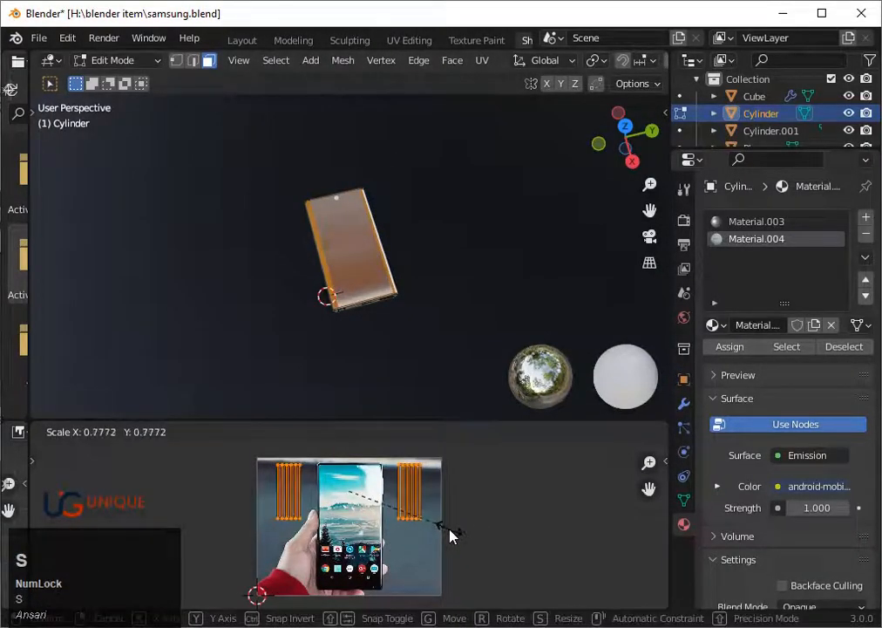
{"action": "key", "text": "r"}
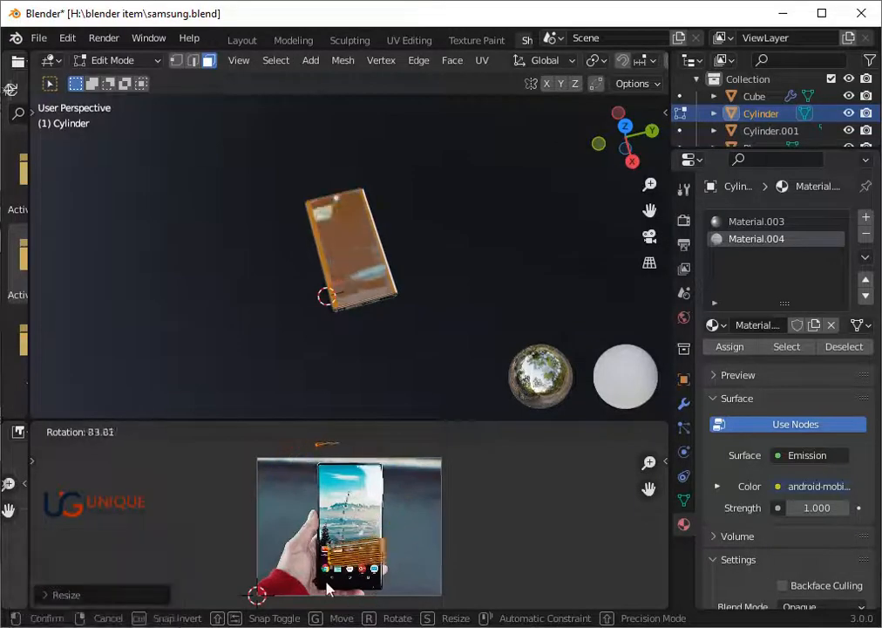
{"action": "left_click", "coordinate": [411, 599]}
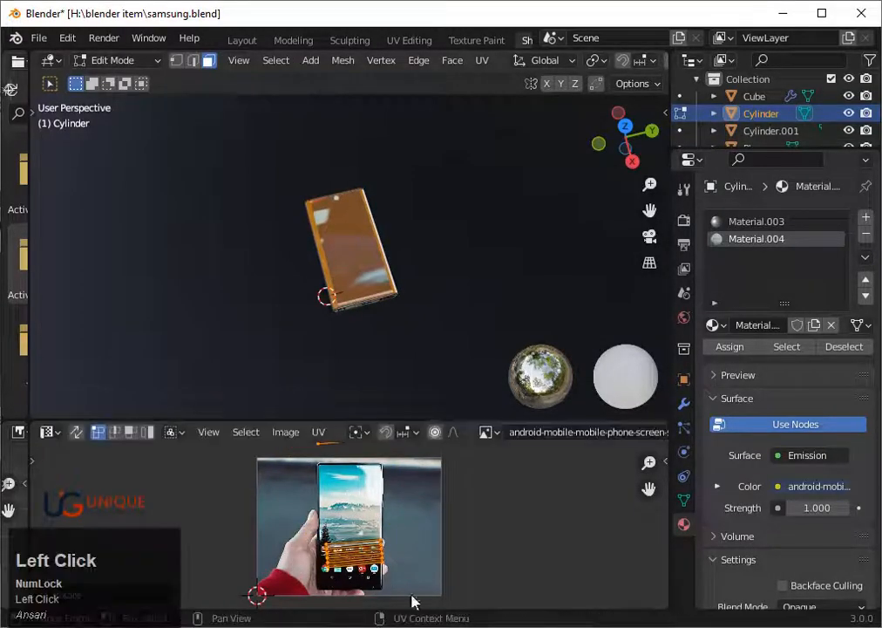
{"action": "key", "text": "s"}
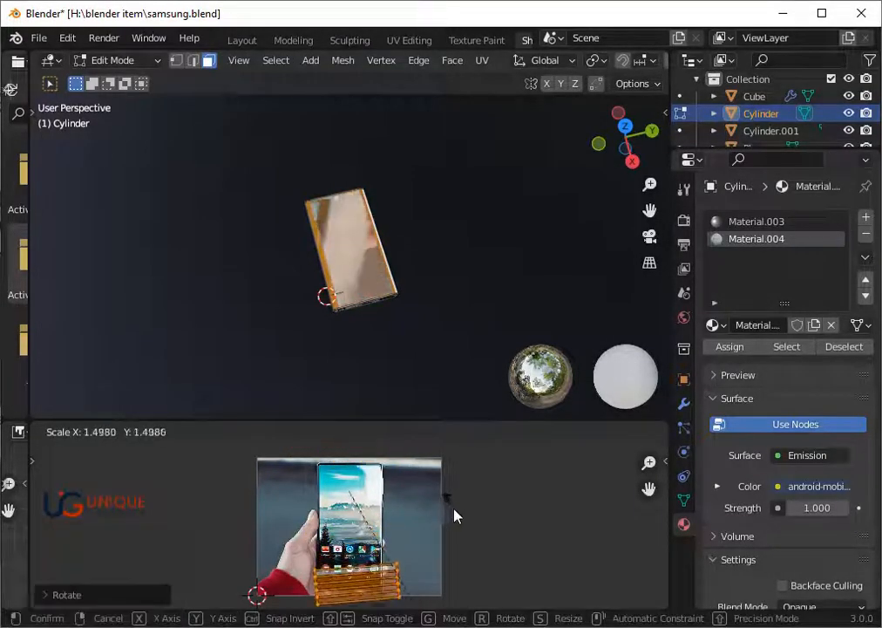
{"action": "left_click", "coordinate": [462, 535]}
Step: View the phone from the top and rotate the selected UVs by 90 degrees
{"action": "scroll", "coordinate": [400, 298], "scroll_direction": "down", "scroll_amount": 3}
{"action": "left_click", "coordinate": [624, 126]}
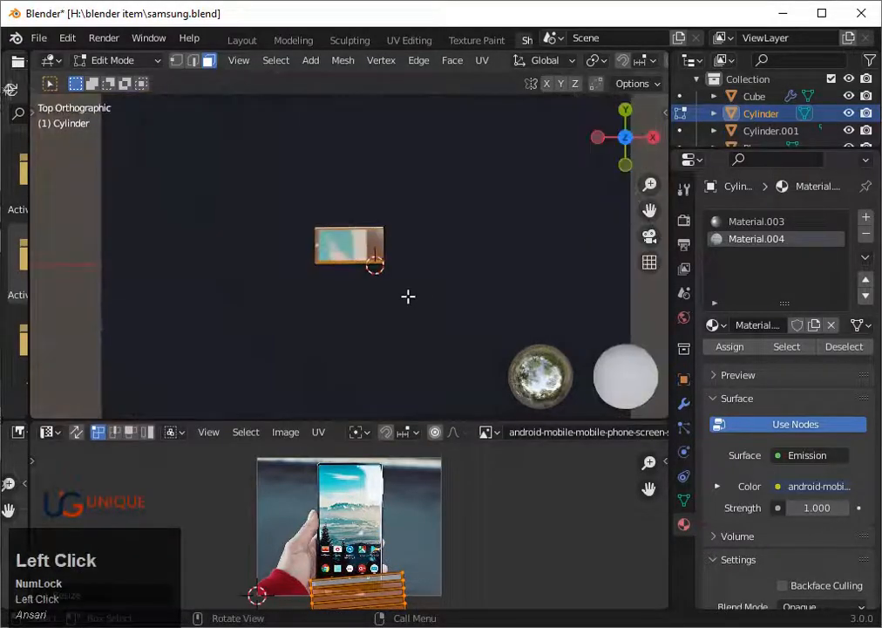
{"action": "scroll", "coordinate": [410, 298], "scroll_direction": "up", "scroll_amount": 5}
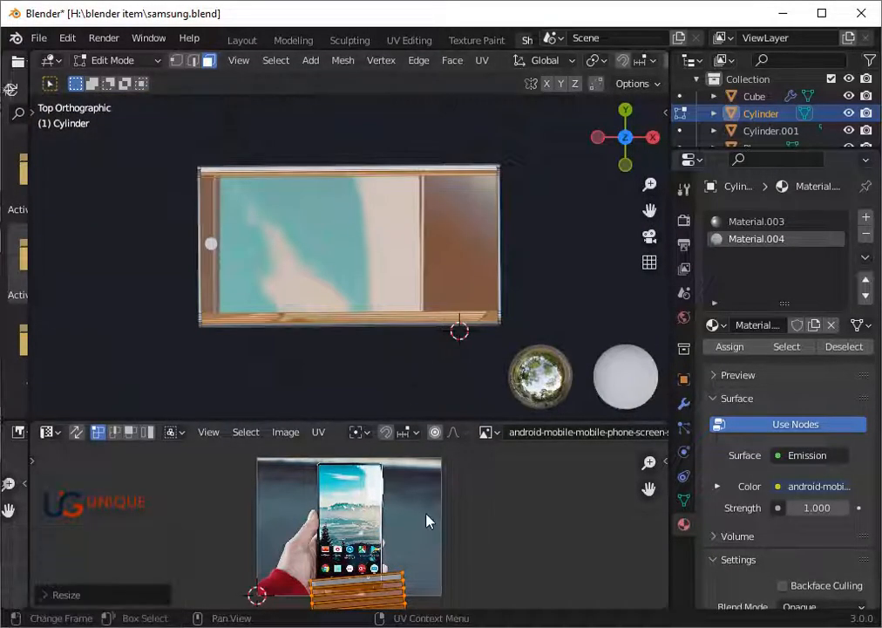
{"action": "key", "text": "r"}
{"action": "key", "text": "9"}
{"action": "key", "text": "0"}
{"action": "key", "text": "Return"}
{"action": "scroll", "coordinate": [476, 526], "scroll_direction": "down", "scroll_amount": 3}
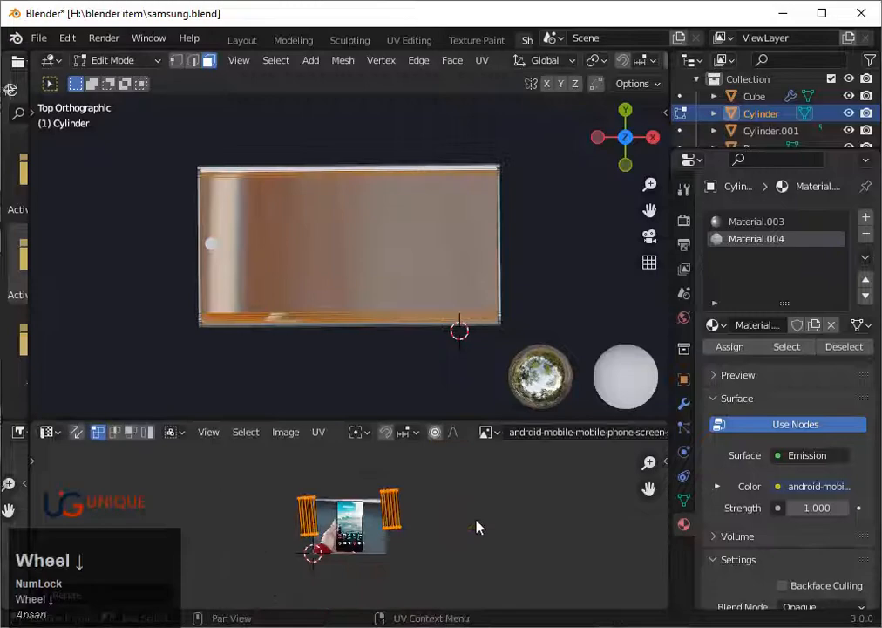
Step: Adjust the scale of the selected UV islands and rotate them about 6 degrees so their strips stand upright
{"action": "key", "text": "s"}
{"action": "left_click", "coordinate": [423, 543]}
{"action": "key", "text": "r"}
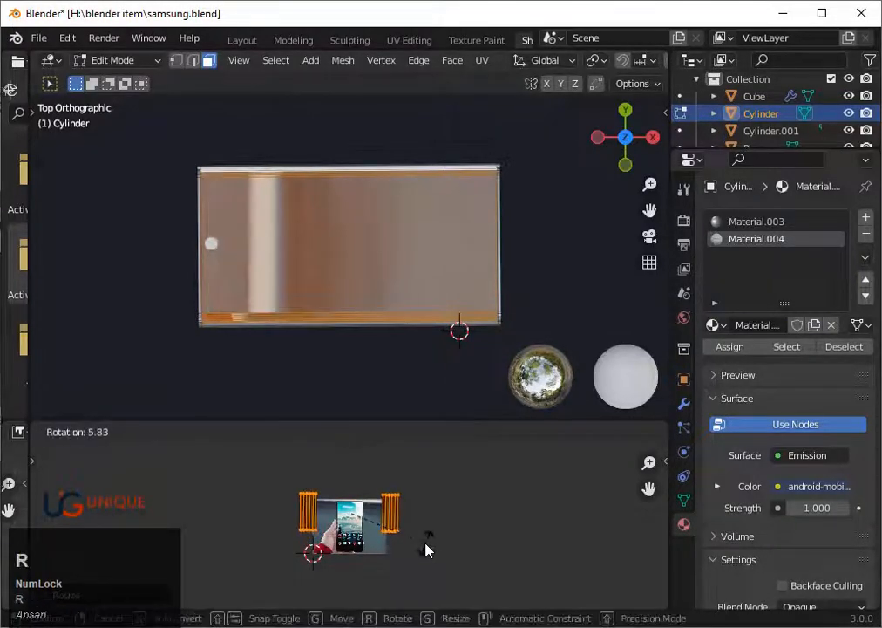
{"action": "left_click", "coordinate": [425, 538]}
Step: Enlarge the upright UV islands and move them so one covers the phone in the image
{"action": "scroll", "coordinate": [425, 539], "scroll_direction": "up", "scroll_amount": 2}
{"action": "key", "text": "g"}
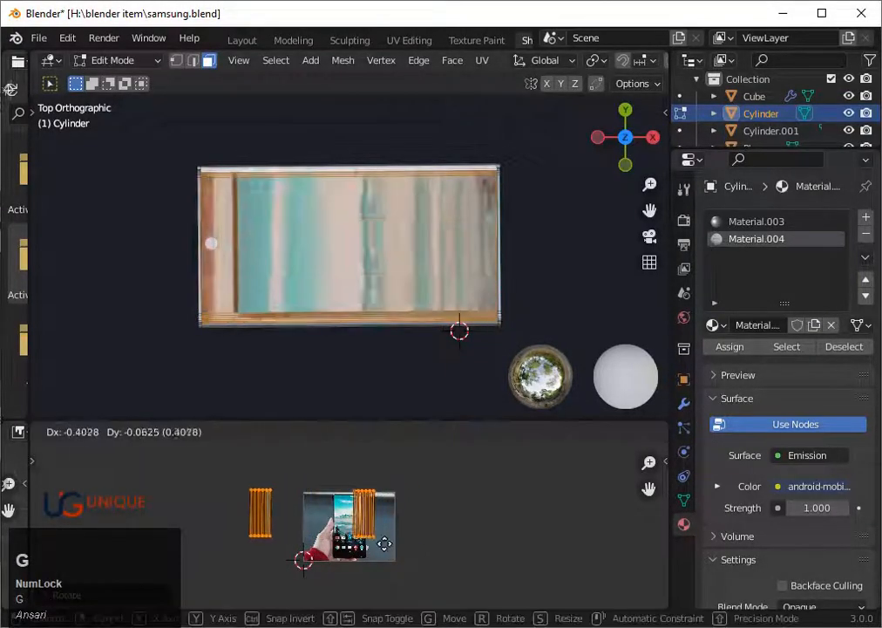
{"action": "left_click", "coordinate": [380, 556]}
{"action": "key", "text": "s"}
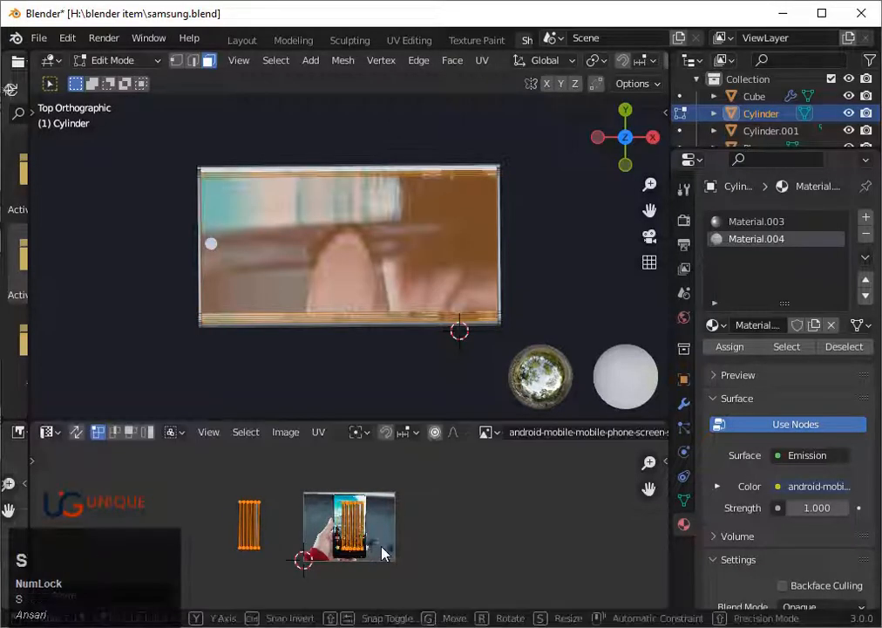
{"action": "left_click", "coordinate": [460, 562]}
{"action": "key", "text": "g"}
{"action": "left_click", "coordinate": [414, 556]}
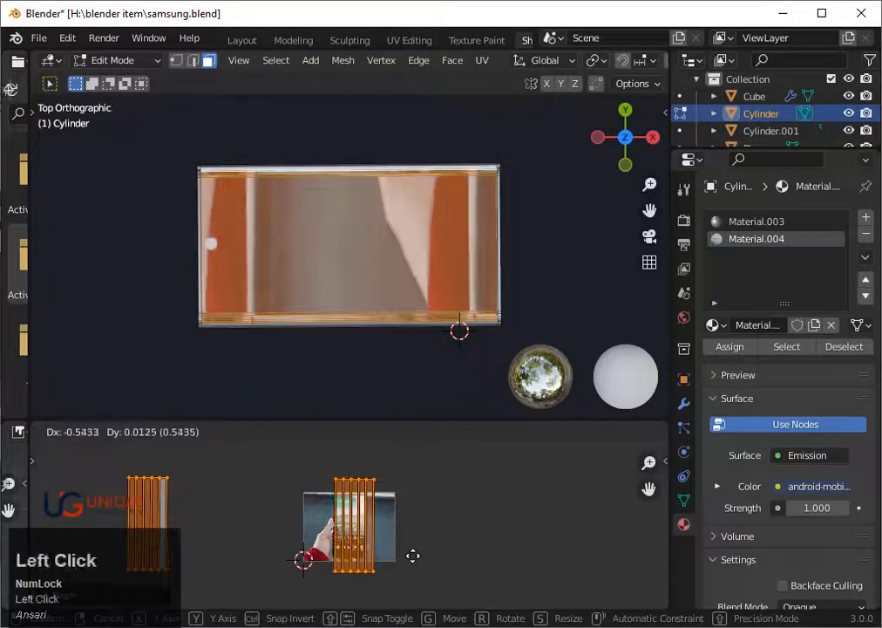
Step: Rotate the selected UV islands to a diagonal angle and unlink the phone image from the UV Editor
{"action": "scroll", "coordinate": [399, 417], "scroll_direction": "down", "scroll_amount": 2}
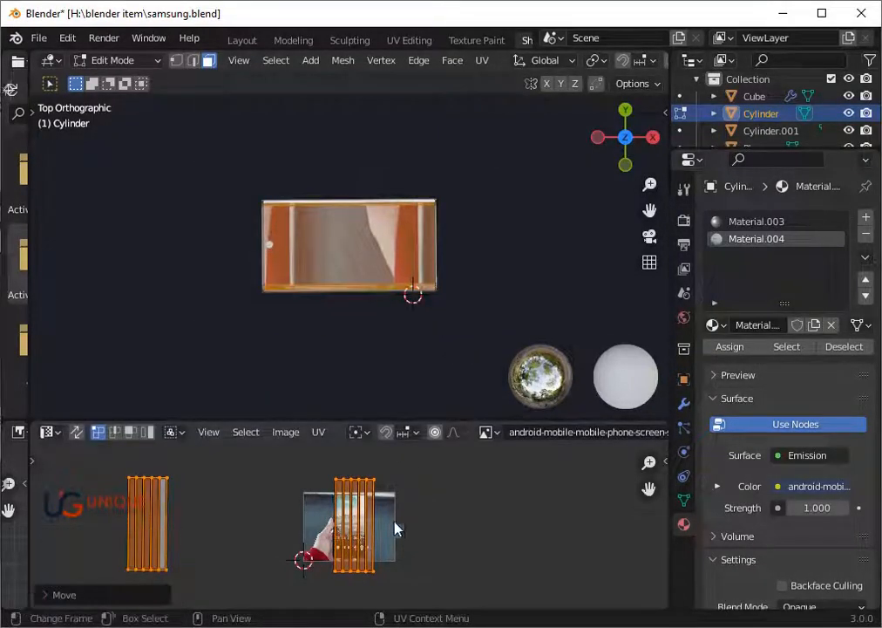
{"action": "key", "text": "r"}
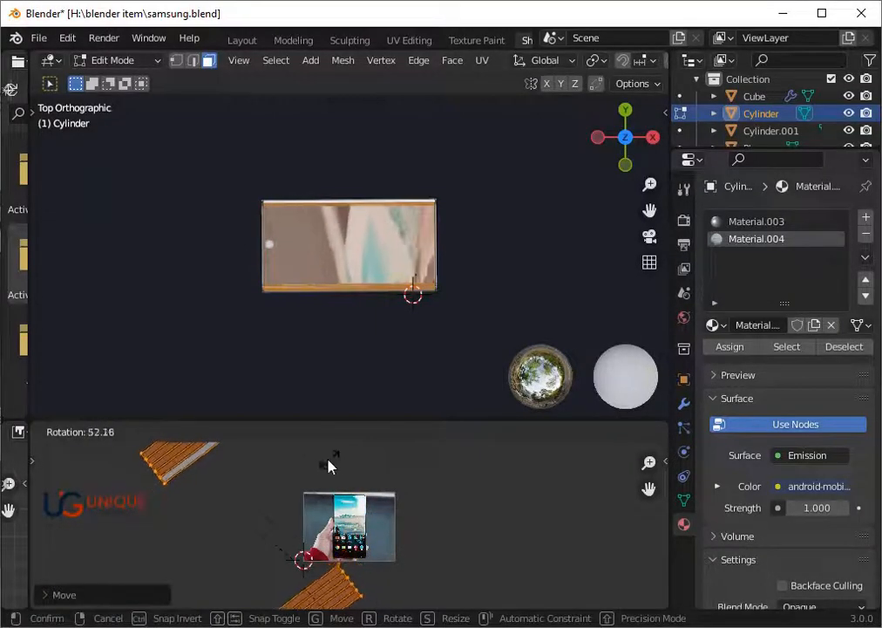
{"action": "left_click", "coordinate": [305, 458]}
{"action": "scroll", "coordinate": [50, 440], "scroll_direction": "down", "scroll_amount": 1}
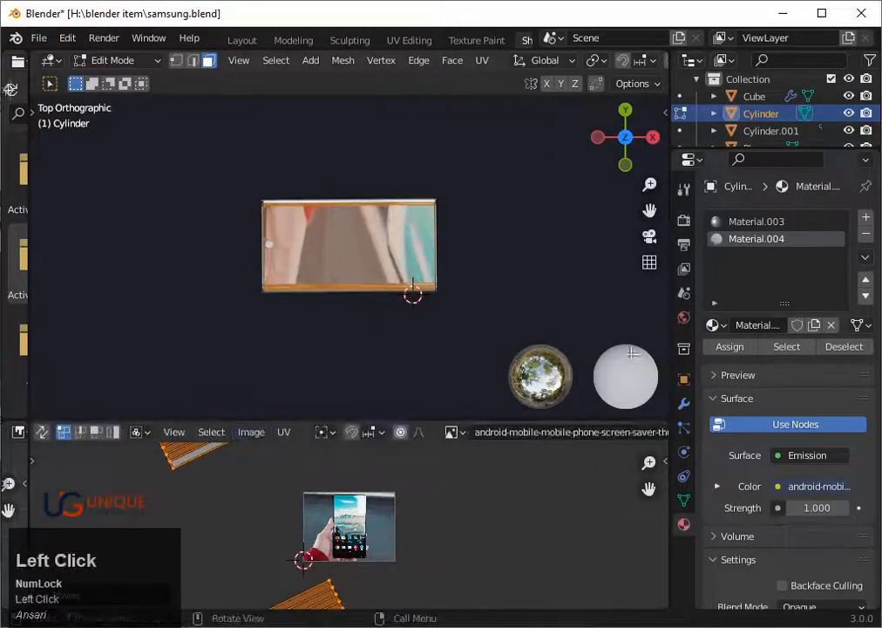
{"action": "scroll", "coordinate": [618, 443], "scroll_direction": "down", "scroll_amount": 8}
{"action": "left_click", "coordinate": [644, 432]}
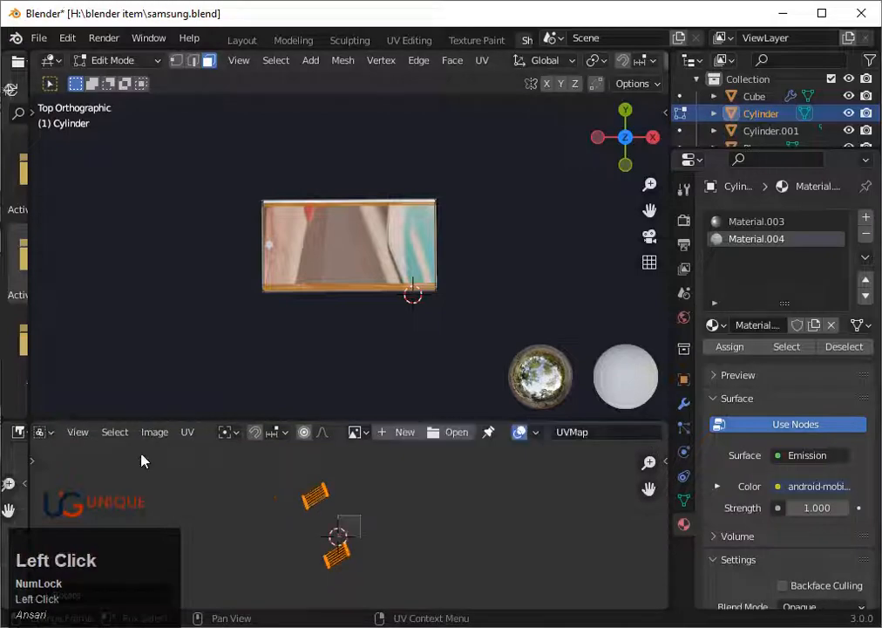
Step: In the Shader Editor, replace the Image Texture's image with Samsung-Galaxy-Note-20-Ultra-screen-straight-on-close-2-1200x675.jpg
{"action": "left_click", "coordinate": [51, 434]}
{"action": "left_click", "coordinate": [17, 431]}
{"action": "left_click", "coordinate": [87, 375]}
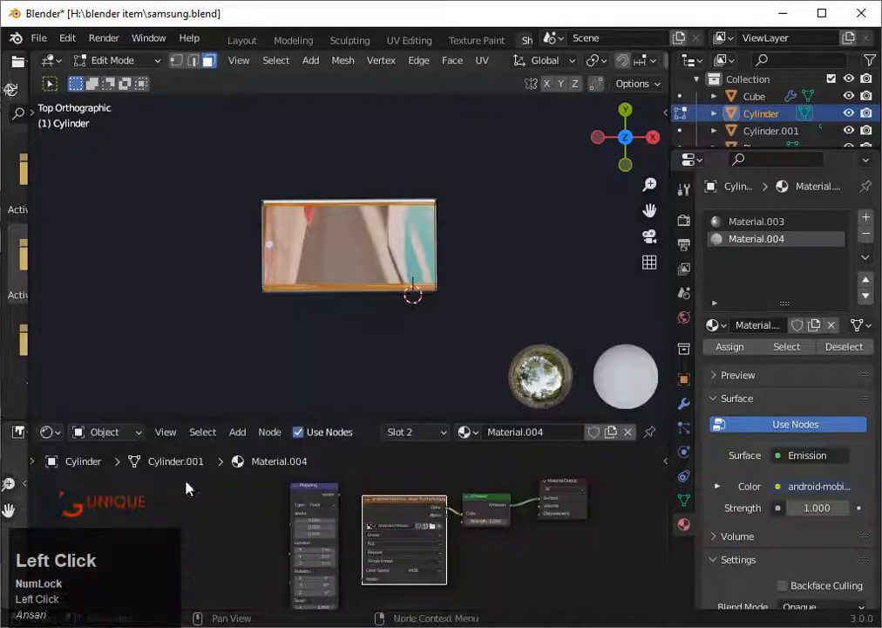
{"action": "scroll", "coordinate": [468, 537], "scroll_direction": "up", "scroll_amount": 2}
{"action": "left_click", "coordinate": [463, 527]}
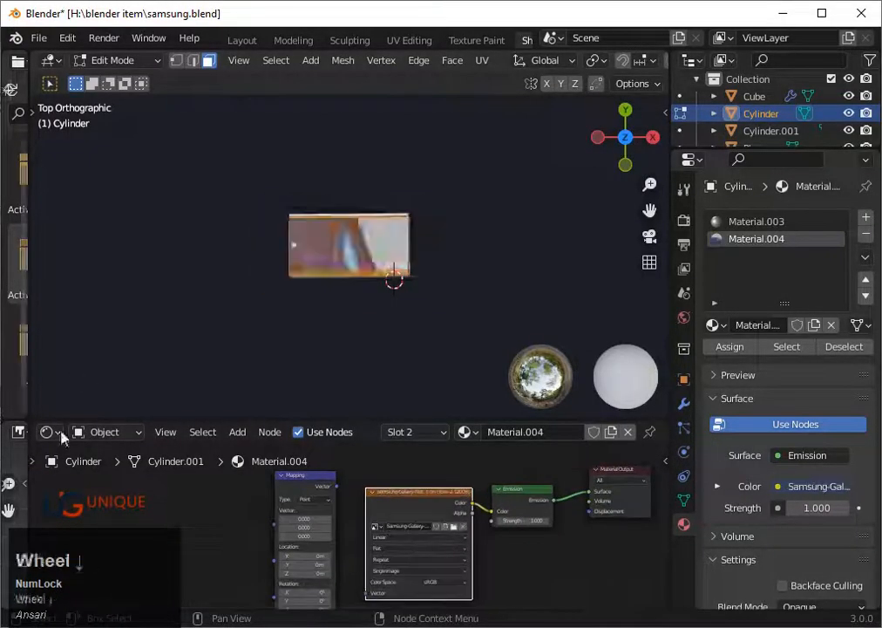
Step: Return to the UV Editor and rotate the selected UV islands freehand to a new diagonal angle
{"action": "left_click", "coordinate": [54, 433]}
{"action": "left_click", "coordinate": [82, 302]}
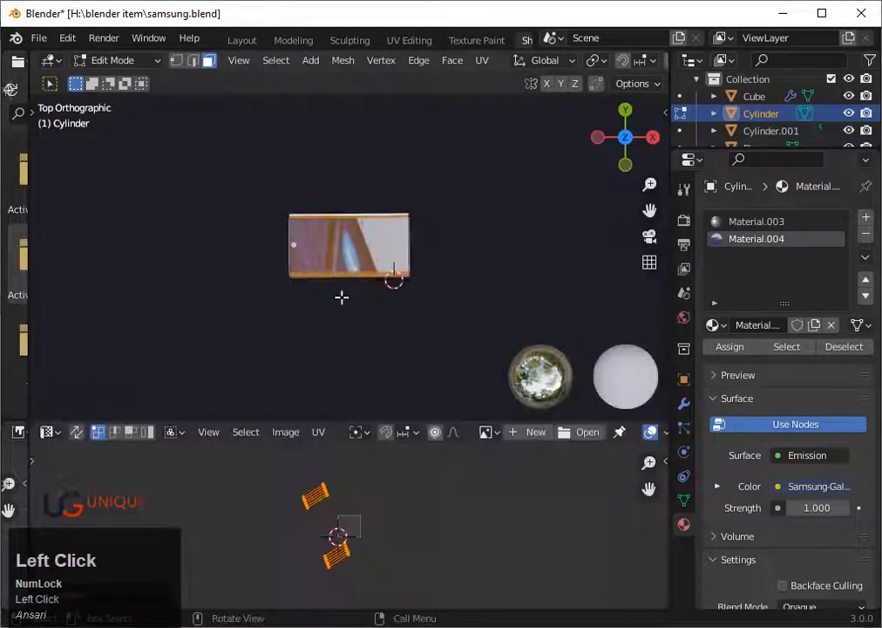
{"action": "scroll", "coordinate": [361, 517], "scroll_direction": "up", "scroll_amount": 3}
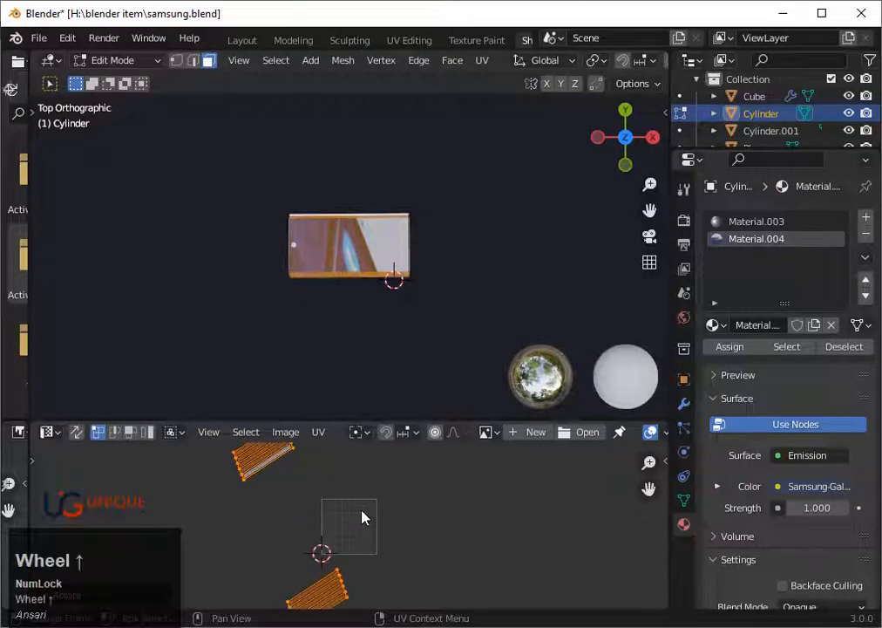
{"action": "scroll", "coordinate": [392, 400], "scroll_direction": "up", "scroll_amount": 6}
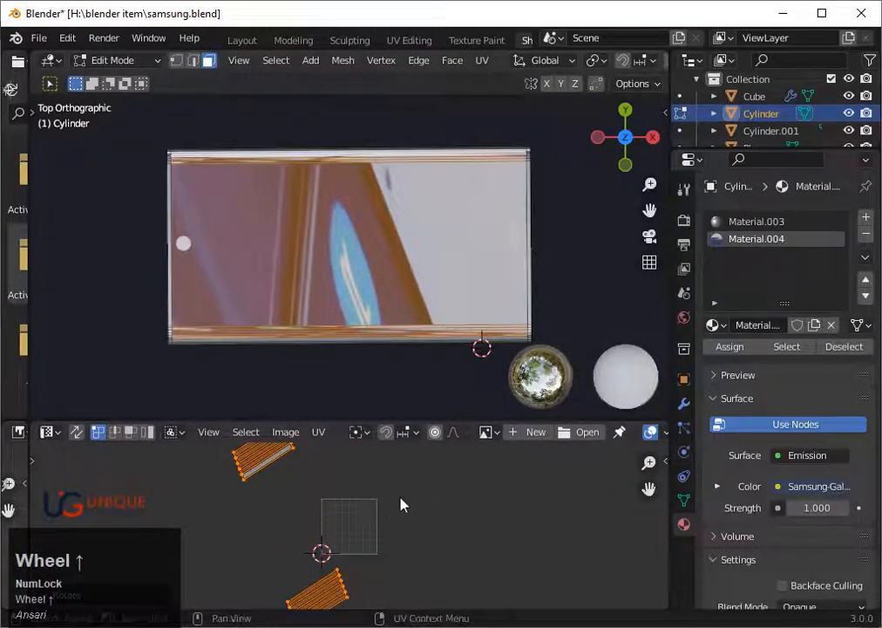
{"action": "key", "text": "r"}
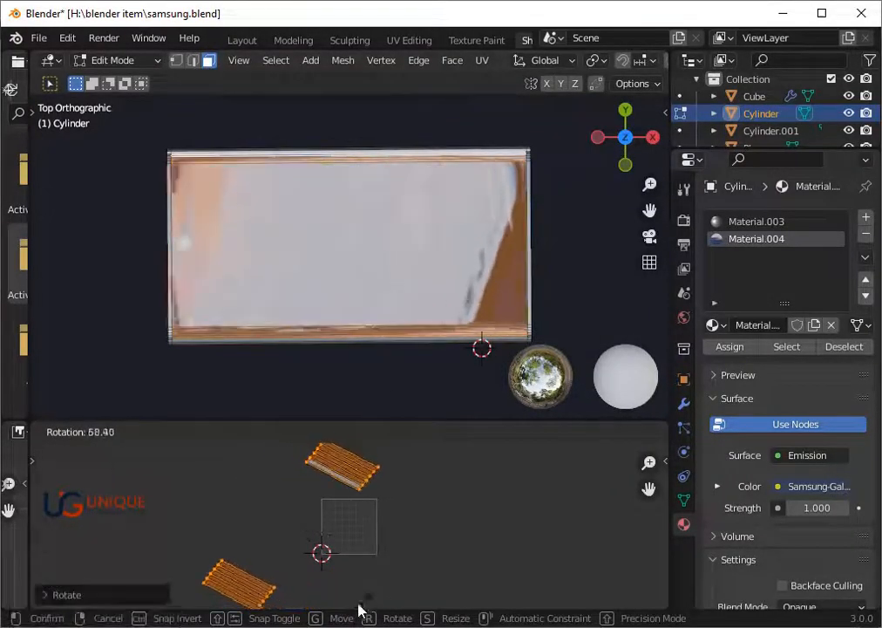
{"action": "left_click", "coordinate": [343, 445]}
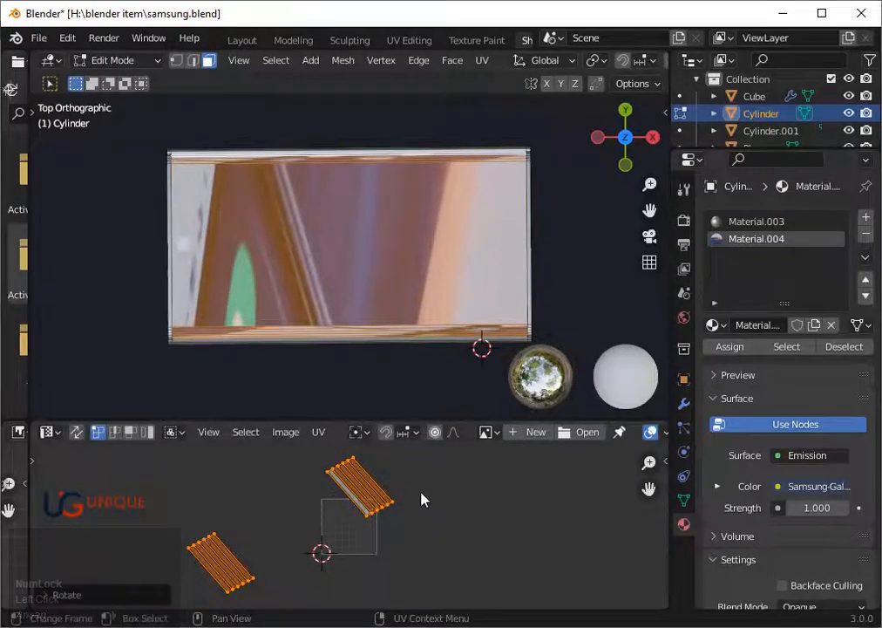
{"action": "key", "text": "Tab"}
{"action": "scroll", "coordinate": [393, 260], "scroll_direction": "down", "scroll_amount": 4}
{"action": "key", "text": "Tab"}
{"action": "scroll", "coordinate": [390, 258], "scroll_direction": "up", "scroll_amount": 2}
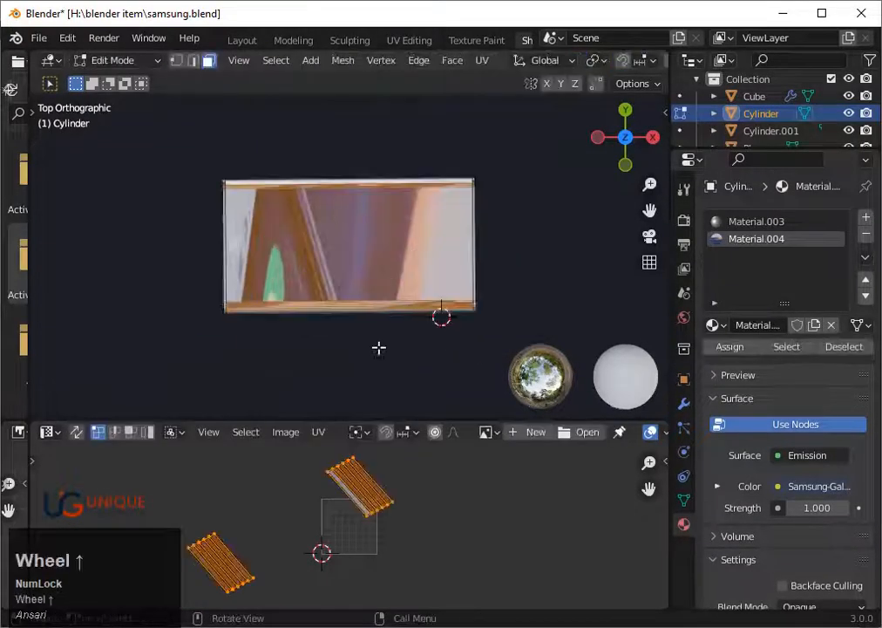
{"action": "scroll", "coordinate": [380, 498], "scroll_direction": "up", "scroll_amount": 2}
{"action": "scroll", "coordinate": [380, 498], "scroll_direction": "down", "scroll_amount": 3}
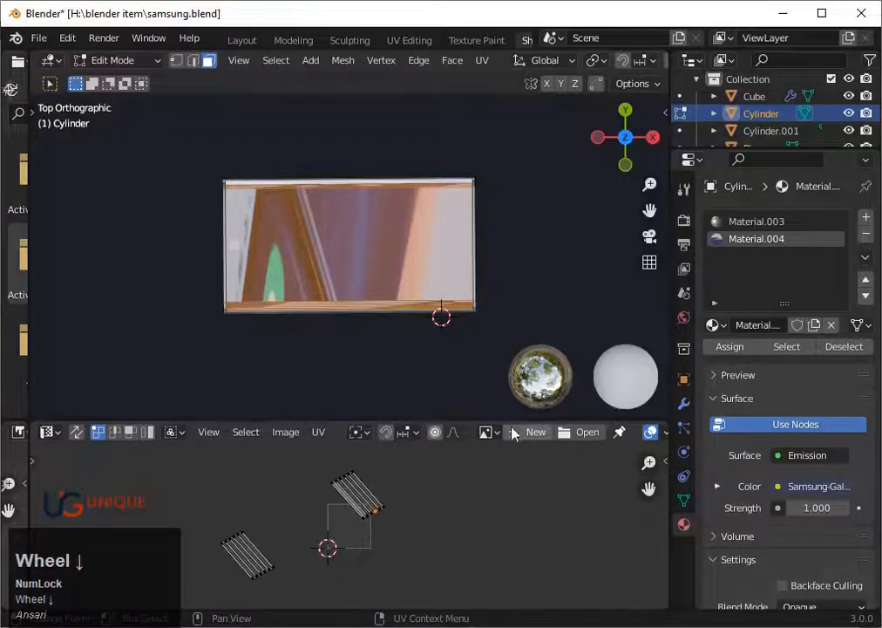
Step: Open Samsung-Galaxy-Note-20-Ultra-screen-straight-on-close-2-1200x675.jpg from the H:\ drive as the UV Editor's image
{"action": "left_click", "coordinate": [580, 431]}
{"action": "left_click", "coordinate": [264, 169]}
{"action": "left_click", "coordinate": [288, 273]}
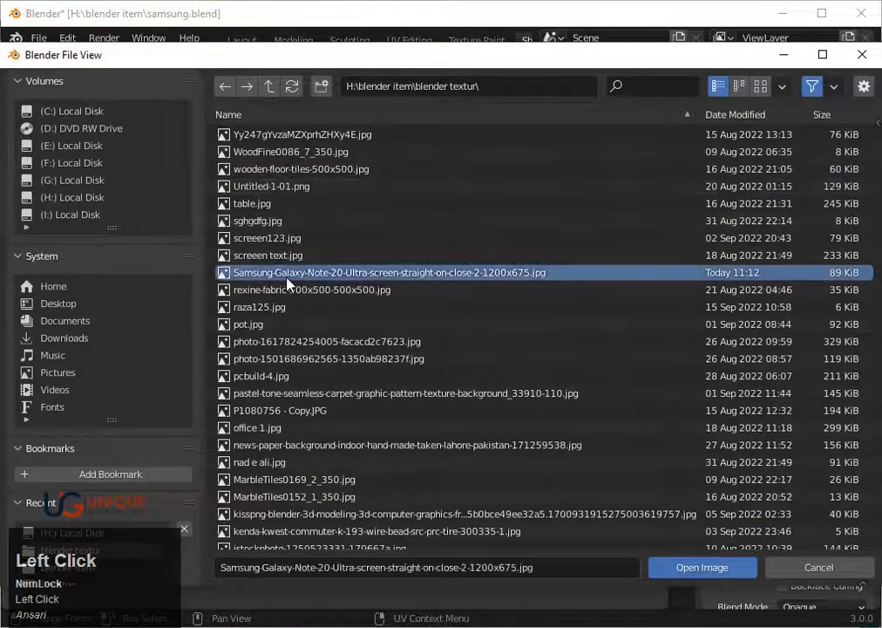
{"action": "left_click", "coordinate": [72, 197]}
{"action": "double_click", "coordinate": [375, 220]}
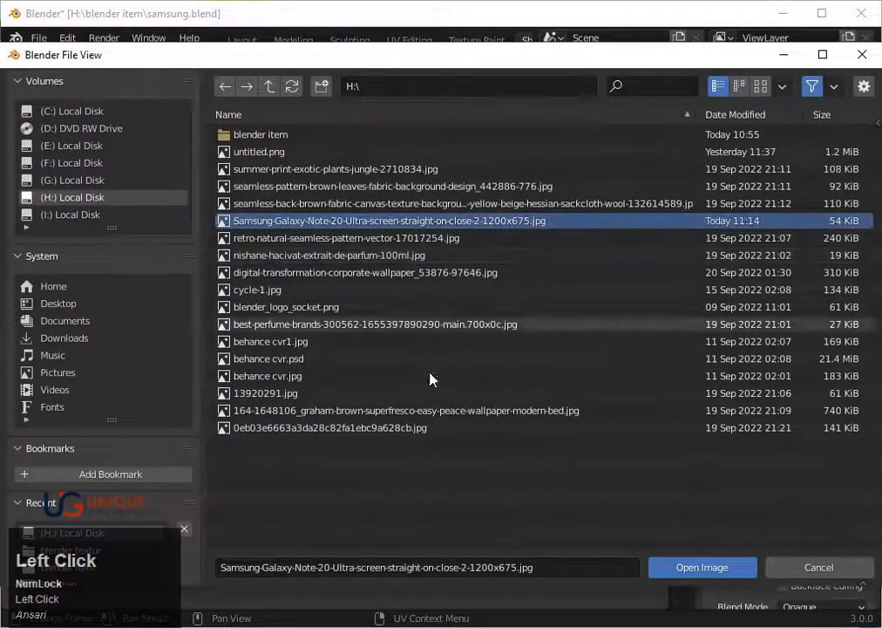
{"action": "scroll", "coordinate": [413, 524], "scroll_direction": "down", "scroll_amount": 5}
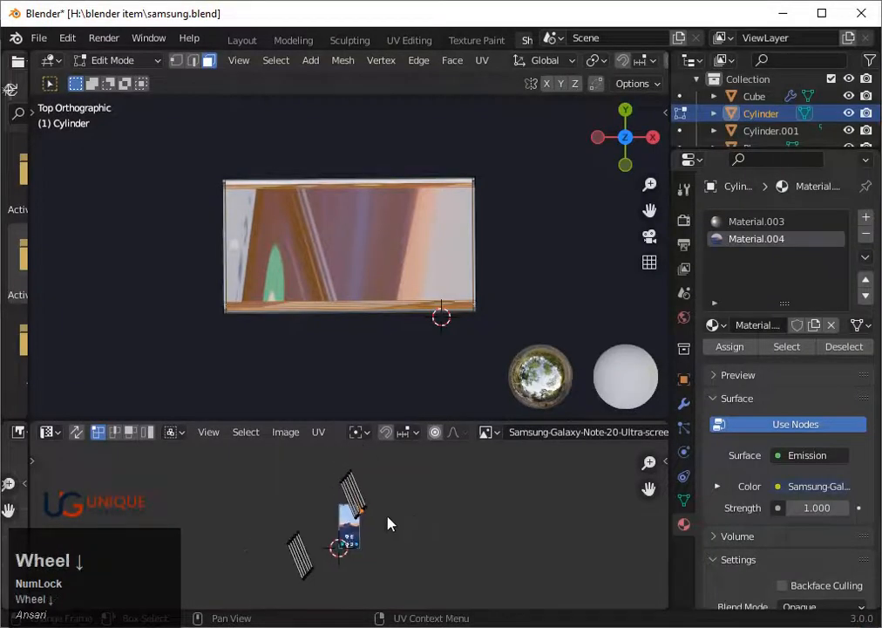
Step: Rotate all displayed UV islands to a near-upright angle and shrink them so one overlaps the phone image
{"action": "scroll", "coordinate": [388, 522], "scroll_direction": "up", "scroll_amount": 6}
{"action": "key", "text": "a"}
{"action": "key", "text": "r"}
{"action": "left_click", "coordinate": [434, 523]}
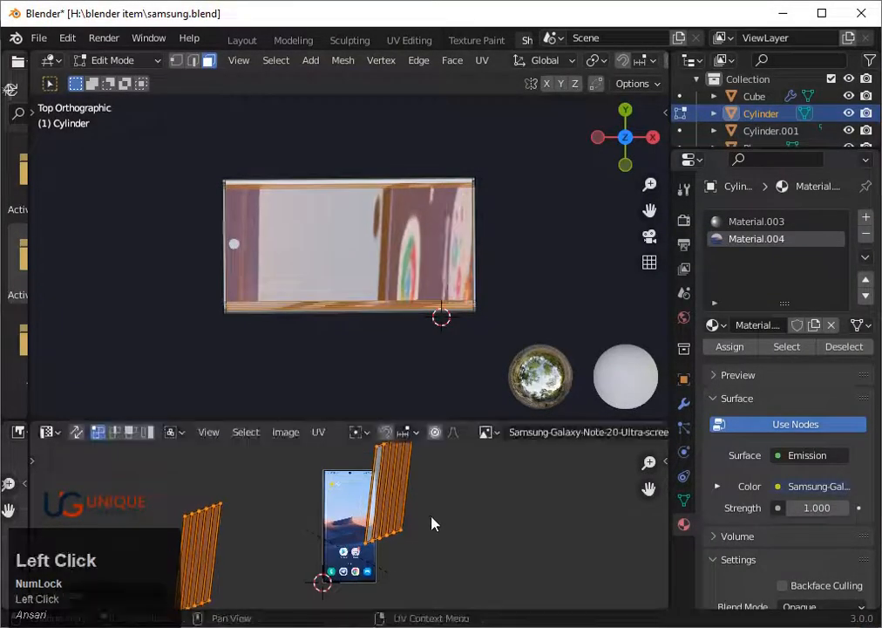
{"action": "key", "text": "s"}
{"action": "left_click", "coordinate": [351, 527]}
{"action": "scroll", "coordinate": [350, 527], "scroll_direction": "up", "scroll_amount": 3}
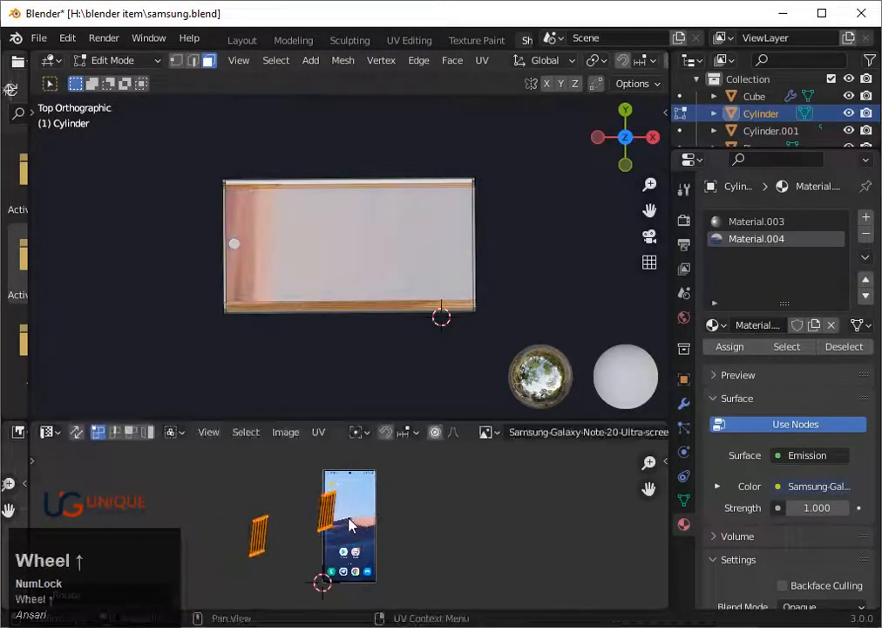
Step: Rotate the selected UV islands slightly and widen them along the X axis
{"action": "key", "text": "r"}
{"action": "left_click", "coordinate": [404, 533]}
{"action": "key", "text": "s"}
{"action": "key", "text": "x"}
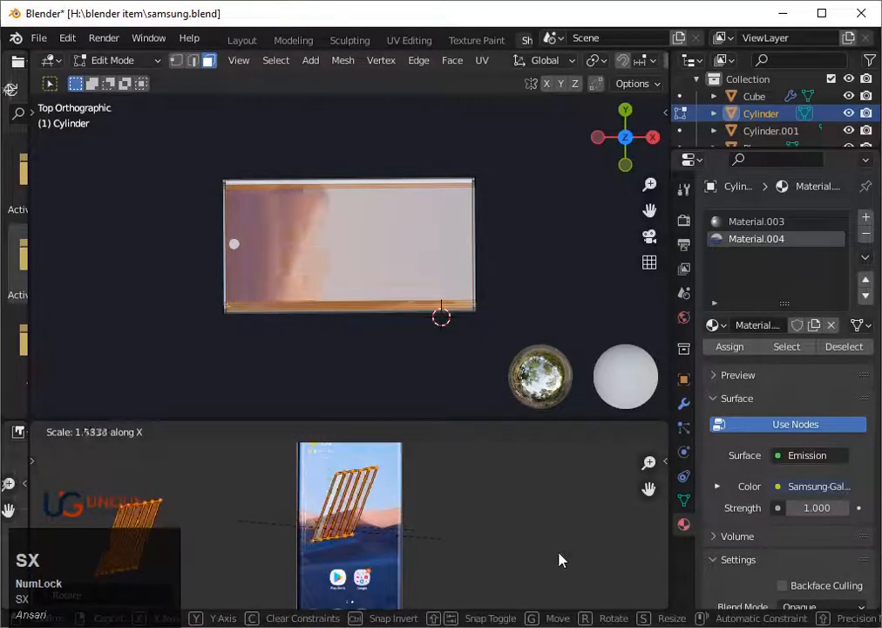
{"action": "left_click", "coordinate": [606, 560]}
{"action": "scroll", "coordinate": [427, 534], "scroll_direction": "down", "scroll_amount": 1}
{"action": "scroll", "coordinate": [390, 518], "scroll_direction": "down", "scroll_amount": 4}
Step: In the Shader Editor, delete the Image Texture and Mapping nodes from Material.004
{"action": "left_click", "coordinate": [48, 432]}
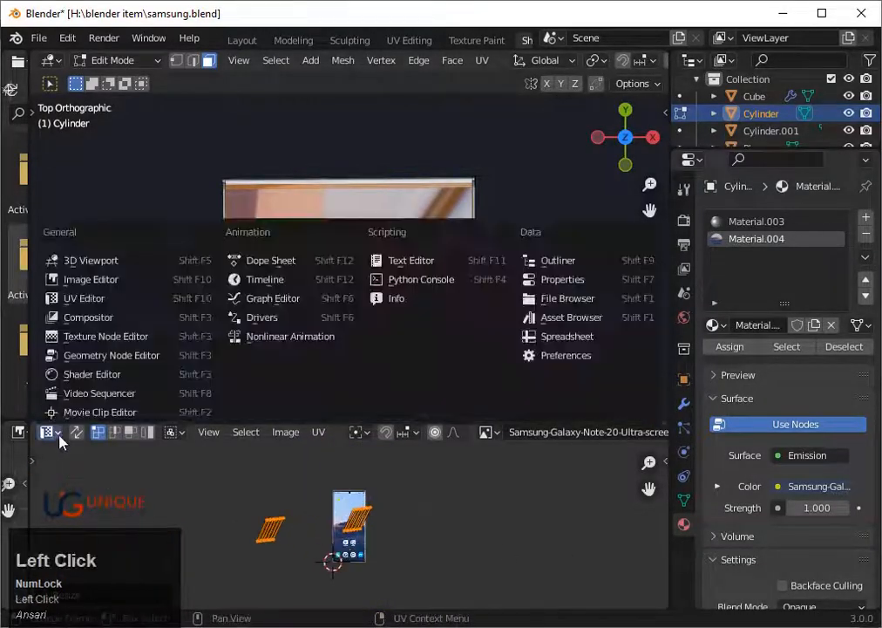
{"action": "left_click", "coordinate": [89, 316]}
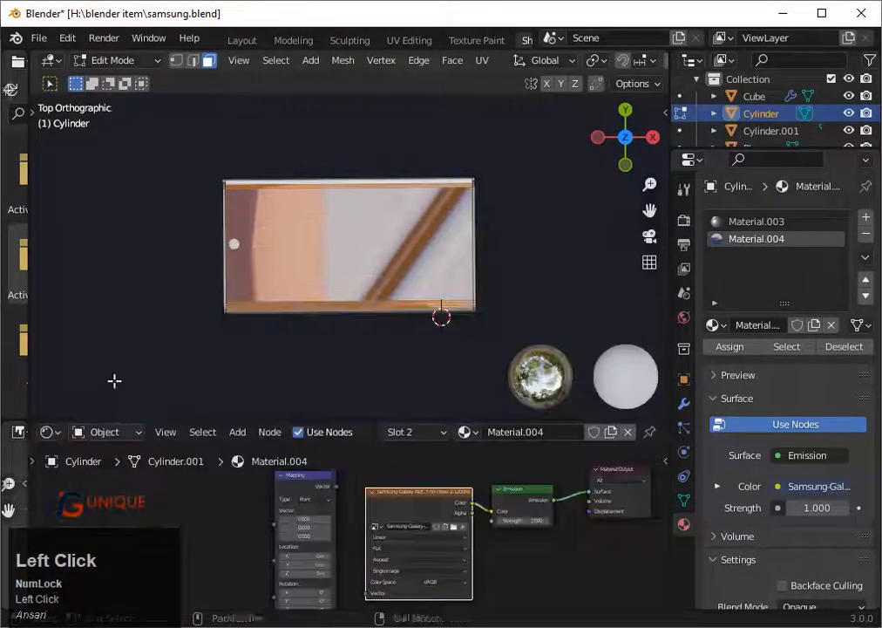
{"action": "right_click", "coordinate": [453, 515]}
{"action": "left_click", "coordinate": [331, 408]}
{"action": "right_click", "coordinate": [288, 474]}
{"action": "left_click", "coordinate": [348, 467]}
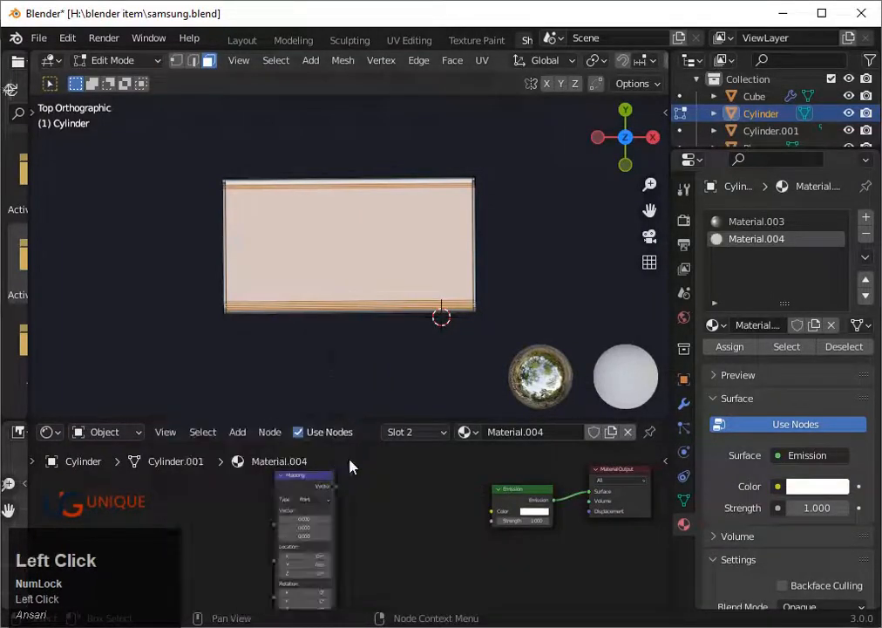
{"action": "scroll", "coordinate": [291, 479], "scroll_direction": "up", "scroll_amount": 2}
{"action": "right_click", "coordinate": [266, 411]}
{"action": "scroll", "coordinate": [473, 502], "scroll_direction": "down", "scroll_amount": 3}
{"action": "scroll", "coordinate": [402, 494], "scroll_direction": "up", "scroll_amount": 3}
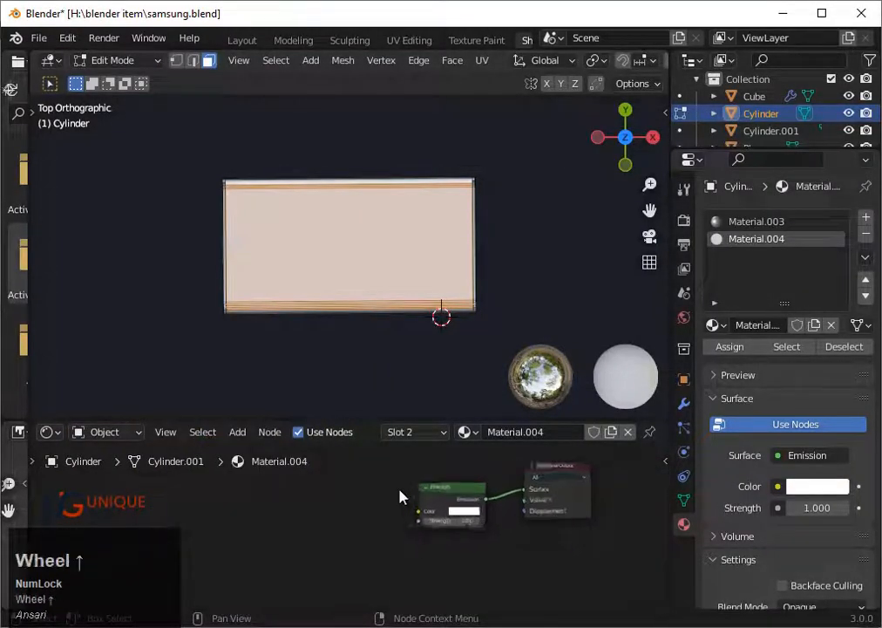
Step: Add a new Image Texture node and connect its Color output to the Emission node's Color
{"action": "left_click", "coordinate": [236, 432]}
{"action": "mouse_move", "coordinate": [271, 338]}
{"action": "left_click", "coordinate": [380, 419]}
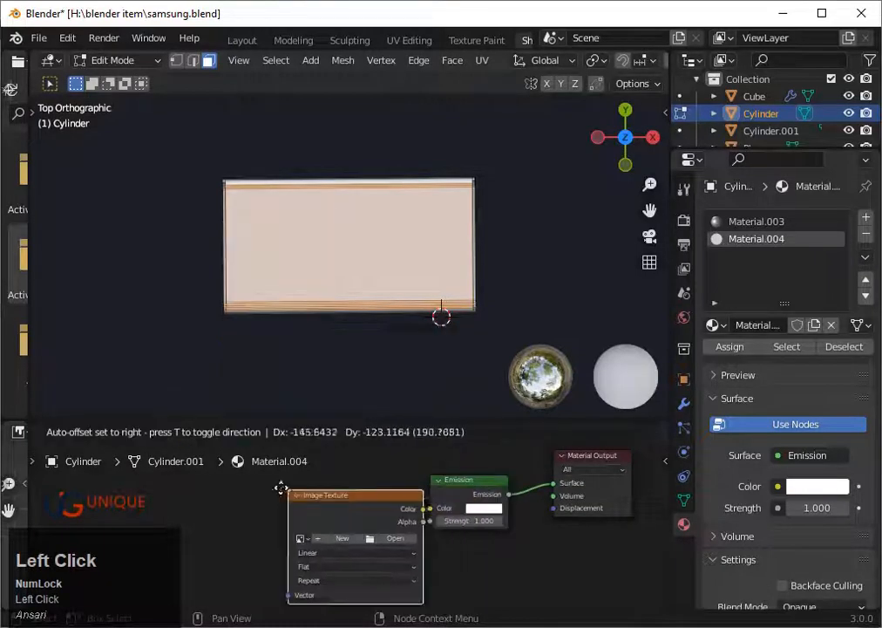
{"action": "left_click", "coordinate": [282, 487]}
{"action": "left_click_drag", "start_coordinate": [433, 516], "coordinate": [431, 512]}
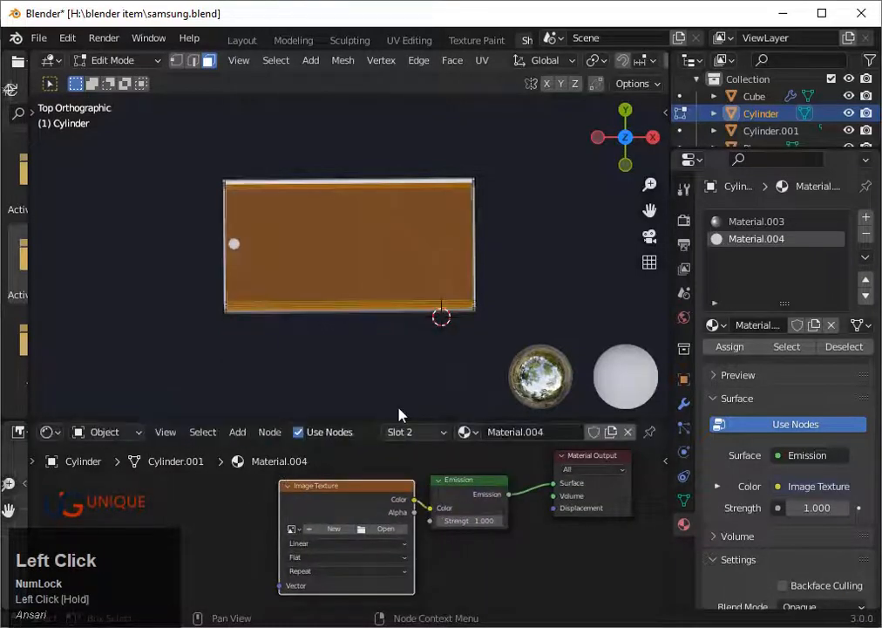
Step: Load Samsung-Galaxy-Note-20-Ultra-screen-straight-on-close-2-1200x675.jpg from the H:\ drive into the new Image Texture node
{"action": "left_click", "coordinate": [623, 163]}
{"action": "left_click", "coordinate": [652, 142]}
{"action": "scroll", "coordinate": [482, 258], "scroll_direction": "down", "scroll_amount": 4}
{"action": "middle_click_drag", "start_coordinate": [482, 258], "coordinate": [434, 380]}
{"action": "left_click", "coordinate": [386, 528]}
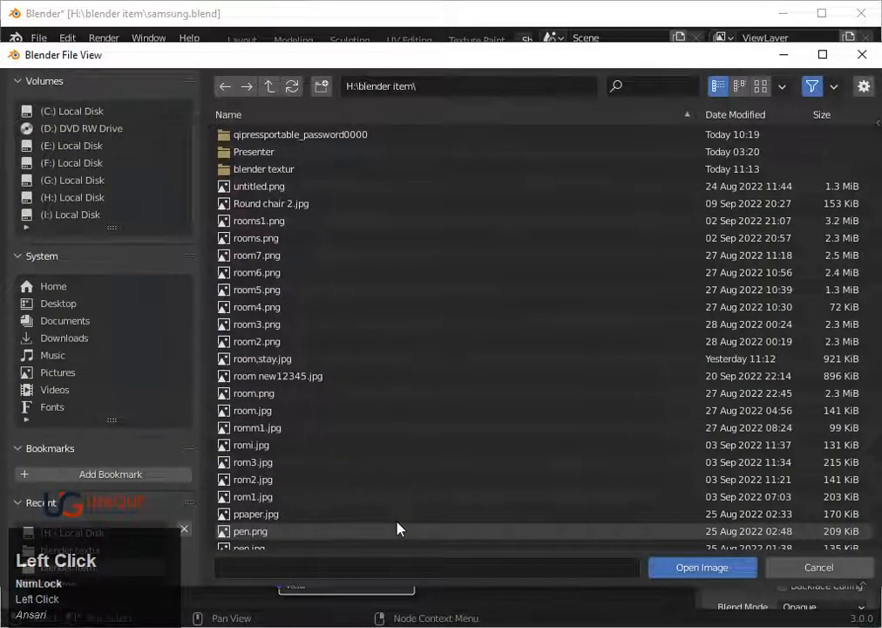
{"action": "left_click", "coordinate": [78, 198]}
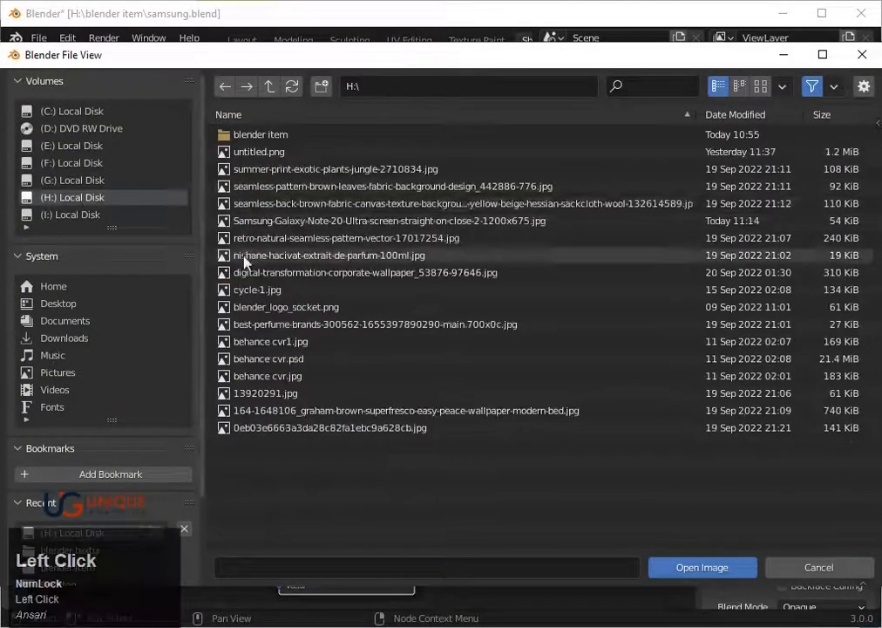
{"action": "left_click", "coordinate": [258, 221]}
{"action": "left_click", "coordinate": [701, 567]}
Step: Return to the UV Editor and rotate the selected UV islands slightly freehand over the phone image
{"action": "scroll", "coordinate": [625, 154], "scroll_direction": "up", "scroll_amount": 2}
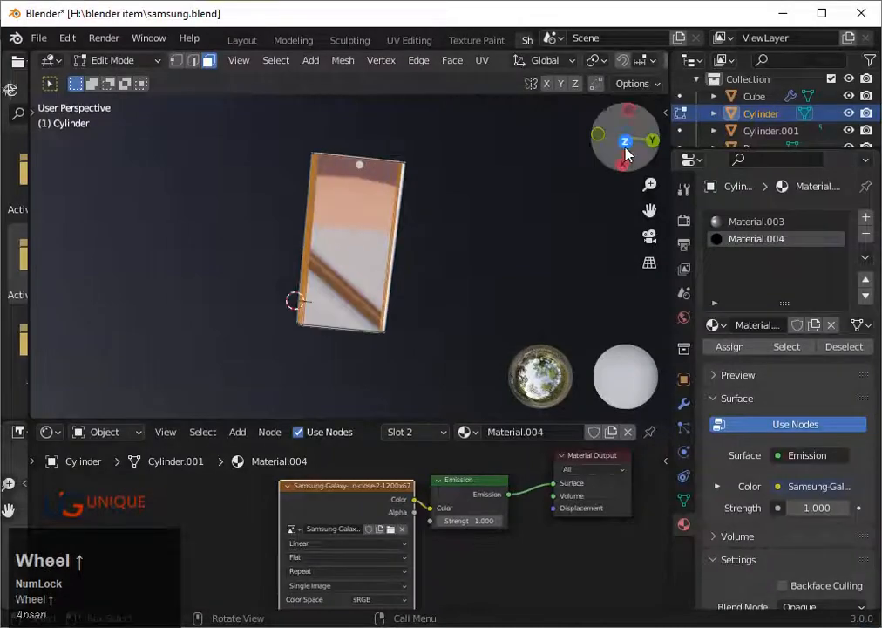
{"action": "left_click", "coordinate": [625, 147]}
{"action": "scroll", "coordinate": [447, 246], "scroll_direction": "up", "scroll_amount": 2}
{"action": "left_click_drag", "start_coordinate": [628, 163], "coordinate": [431, 175]}
{"action": "left_click", "coordinate": [48, 431]}
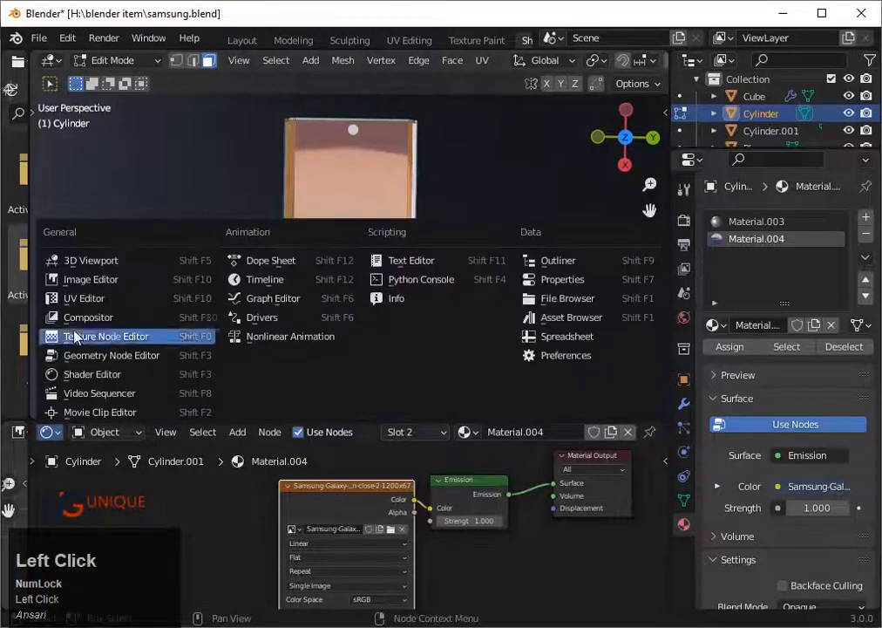
{"action": "left_click", "coordinate": [85, 307]}
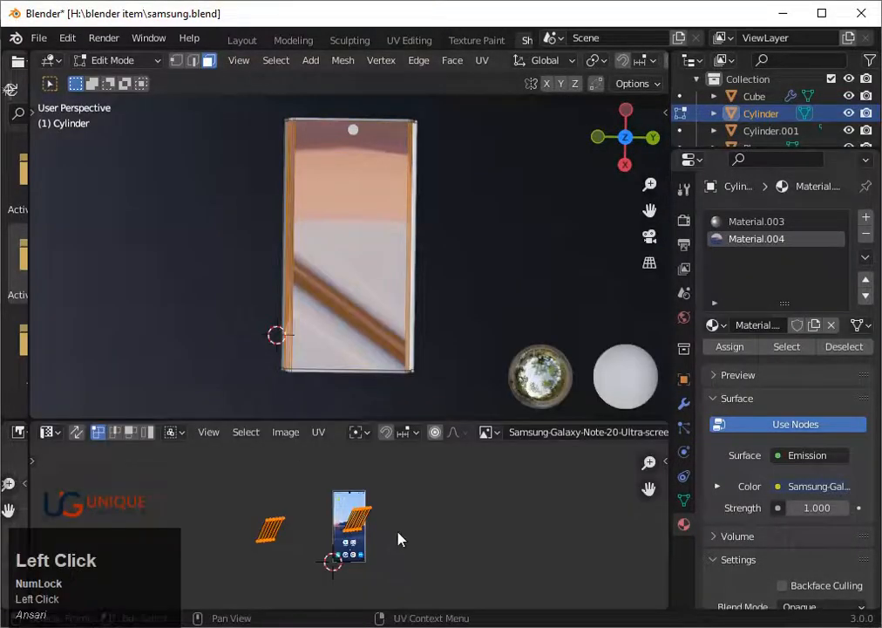
{"action": "scroll", "coordinate": [405, 532], "scroll_direction": "up", "scroll_amount": 3}
{"action": "key", "text": "r"}
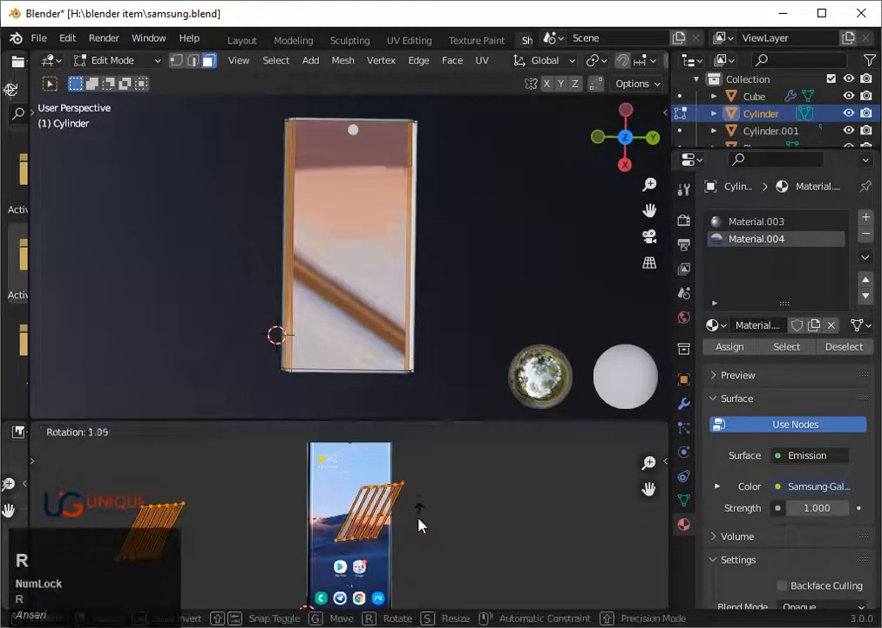
{"action": "left_click", "coordinate": [408, 541]}
{"action": "scroll", "coordinate": [85, 467], "scroll_direction": "down", "scroll_amount": 1}
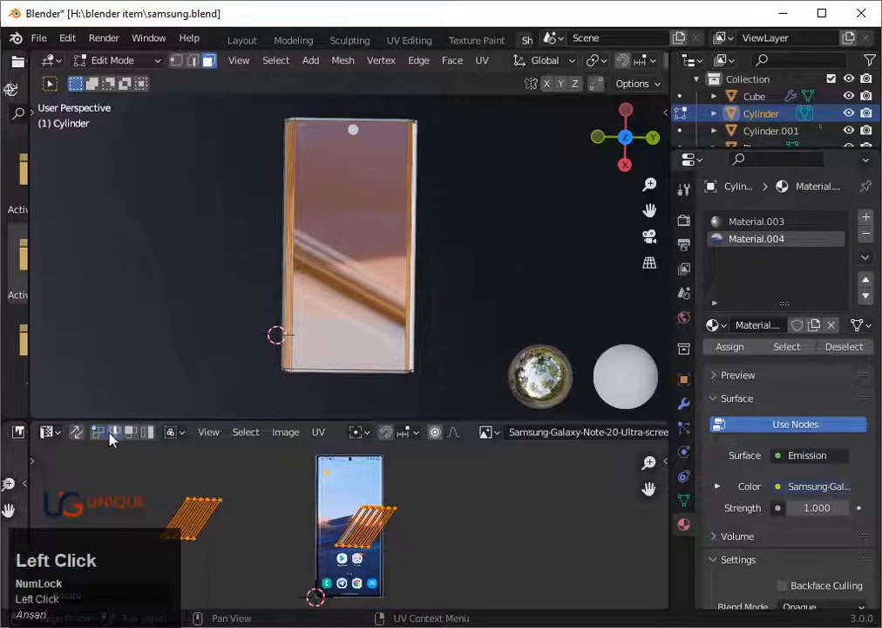
Step: Turn on UV sync selection and box-select the UVs that cover the phone image
{"action": "left_click", "coordinate": [76, 433]}
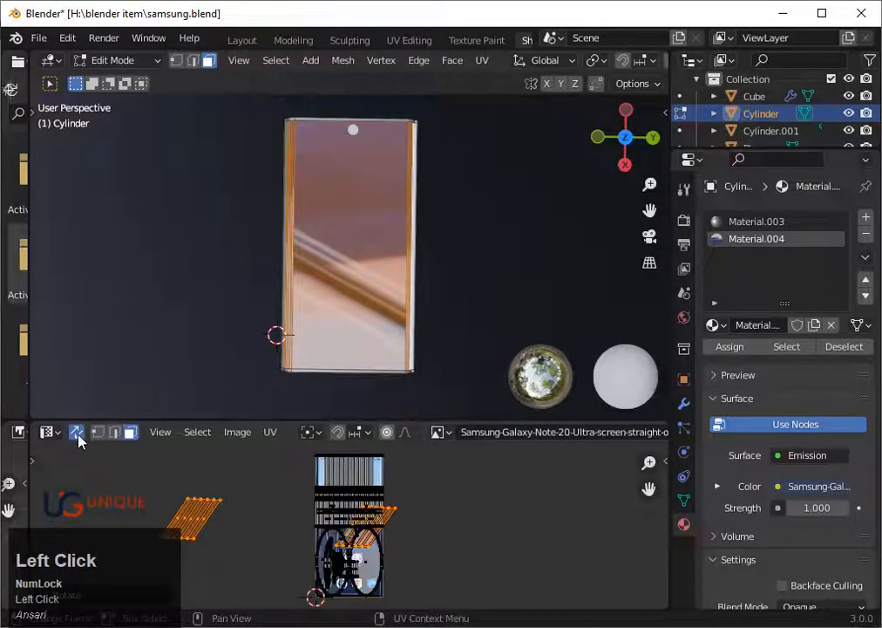
{"action": "left_click", "coordinate": [390, 518]}
{"action": "left_click_drag", "start_coordinate": [293, 460], "coordinate": [406, 599]}
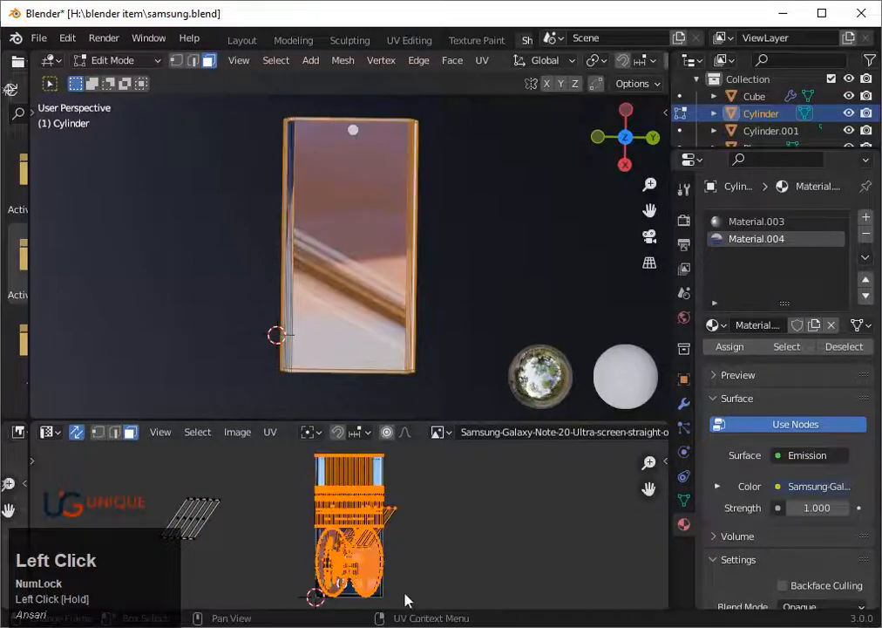
{"action": "left_click", "coordinate": [394, 518]}
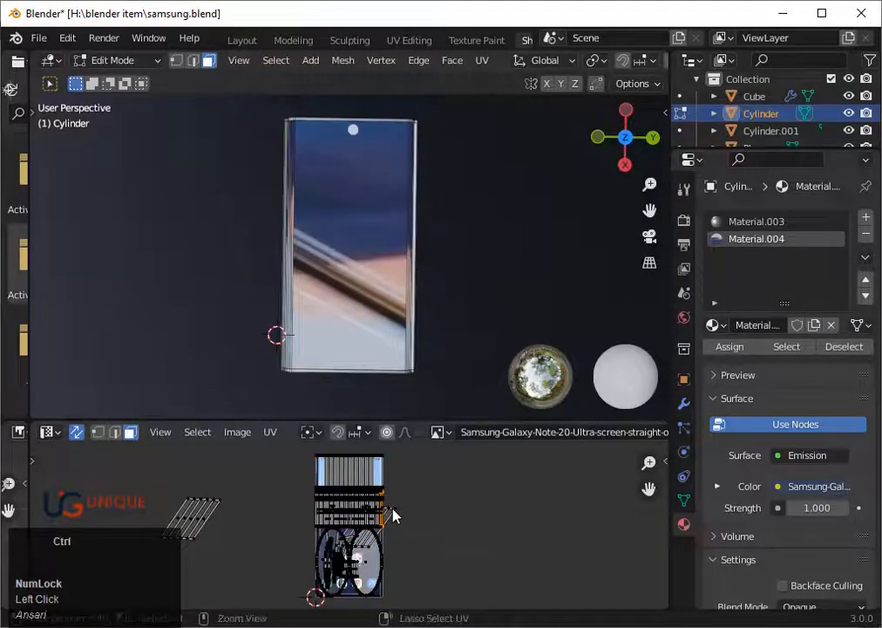
{"action": "key", "text": "ctrl+z"}
Step: Enlarge the selected UVs well beyond the phone image and rotate them to a diagonal angle
{"action": "scroll", "coordinate": [409, 526], "scroll_direction": "down", "scroll_amount": 3}
{"action": "key", "text": "s"}
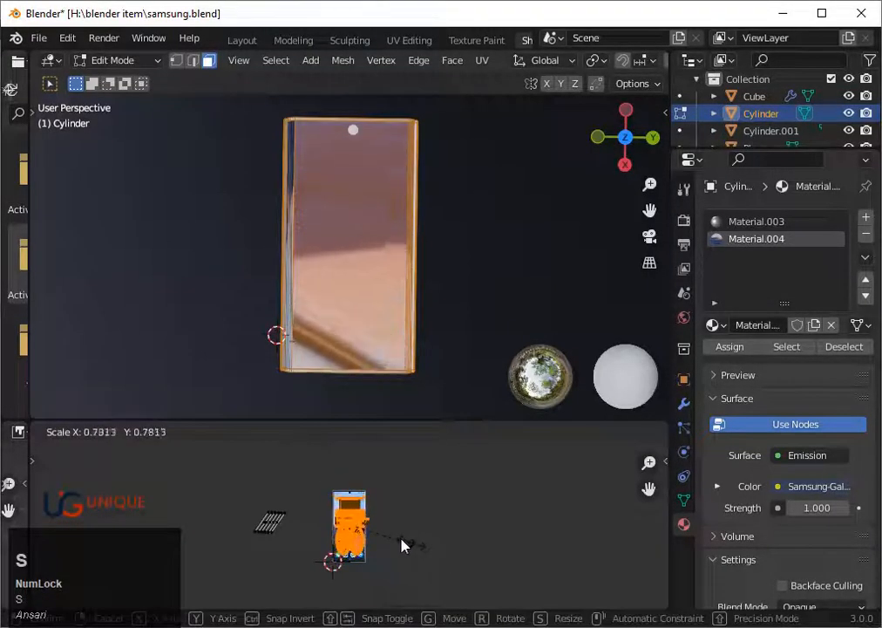
{"action": "left_click", "coordinate": [605, 608]}
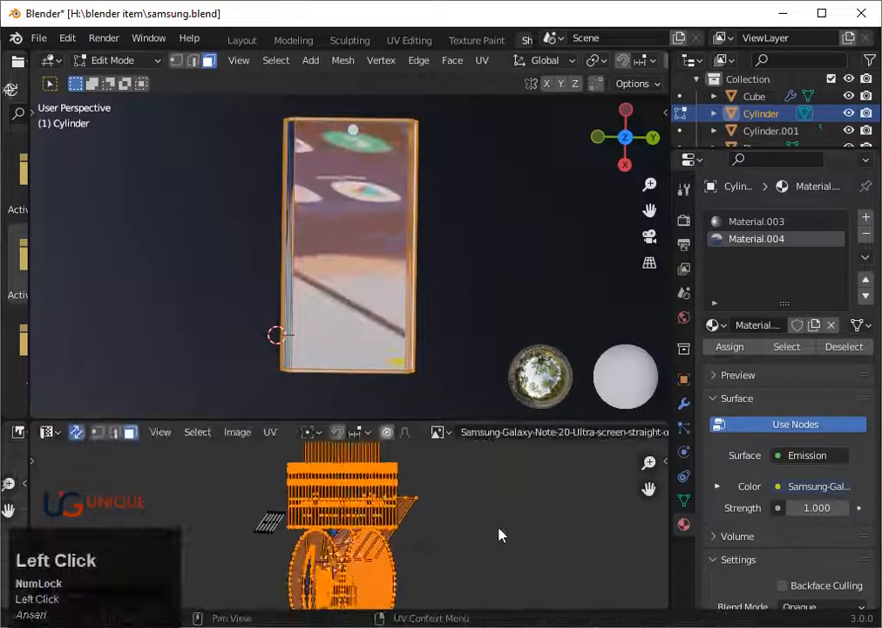
{"action": "key", "text": "r"}
{"action": "left_click", "coordinate": [398, 578]}
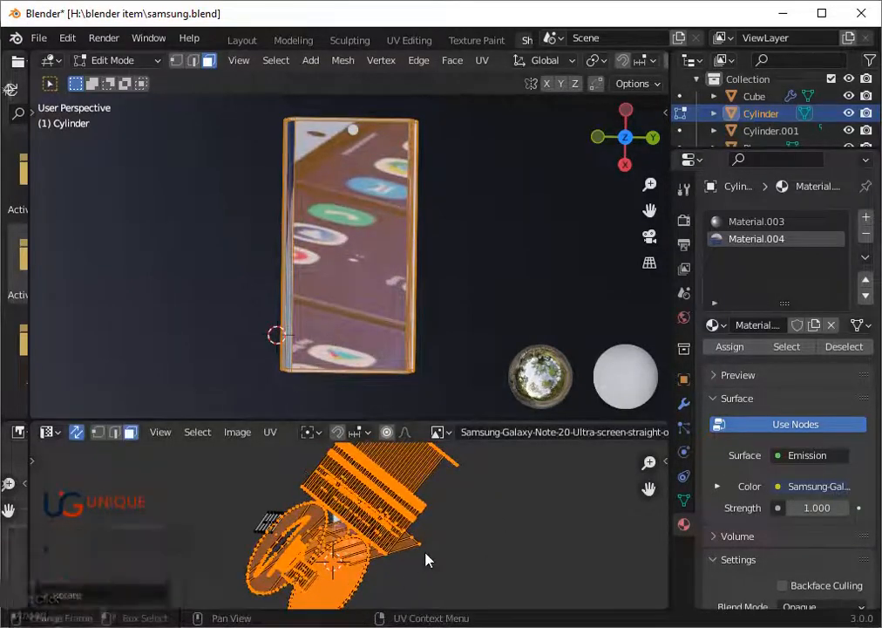
{"action": "key", "text": "x"}
{"action": "left_click", "coordinate": [74, 436]}
{"action": "left_click", "coordinate": [74, 436]}
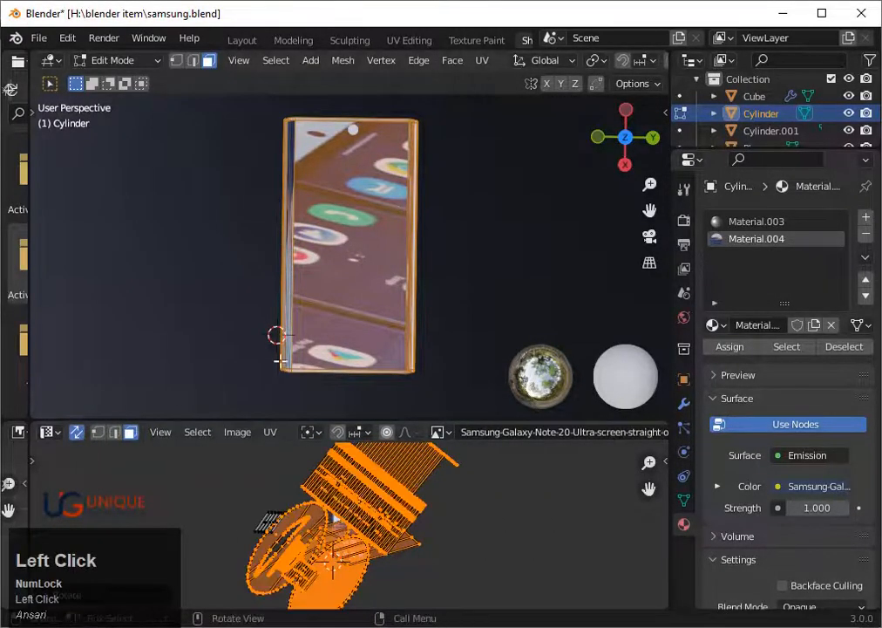
{"action": "key", "text": "Tab"}
{"action": "scroll", "coordinate": [364, 486], "scroll_direction": "up", "scroll_amount": 2}
{"action": "key", "text": "Tab"}
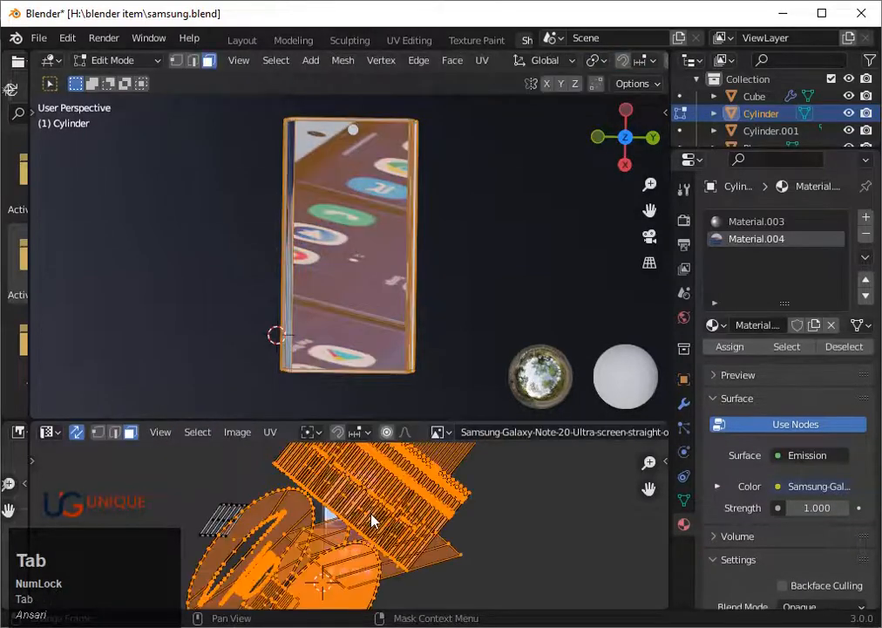
{"action": "scroll", "coordinate": [375, 517], "scroll_direction": "up", "scroll_amount": 3}
{"action": "key", "text": "Tab"}
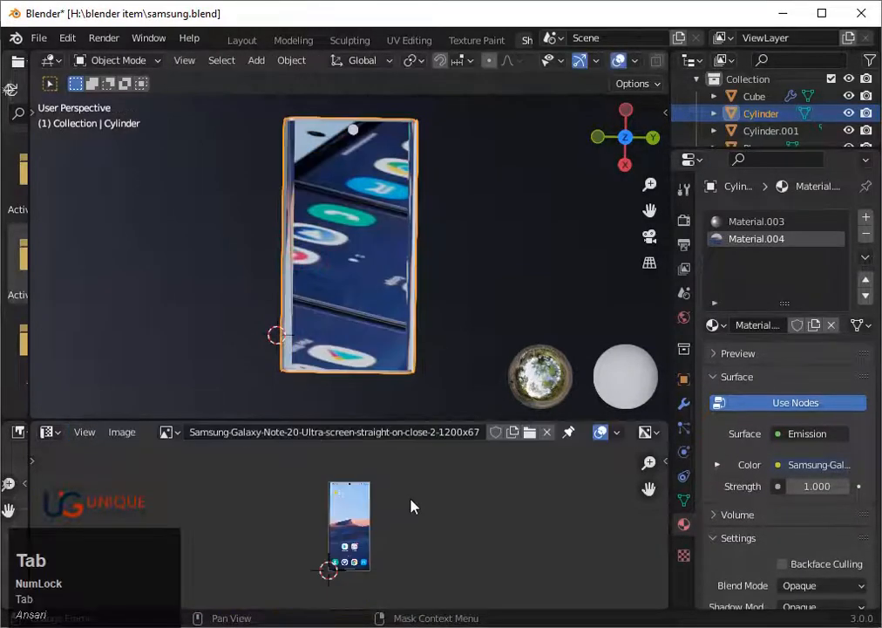
{"action": "key", "text": "Tab"}
Step: Switch mesh selection to edges, turn off UV sync selection, and set the UV selection mode to face
{"action": "left_click", "coordinate": [97, 434]}
{"action": "left_click", "coordinate": [114, 433]}
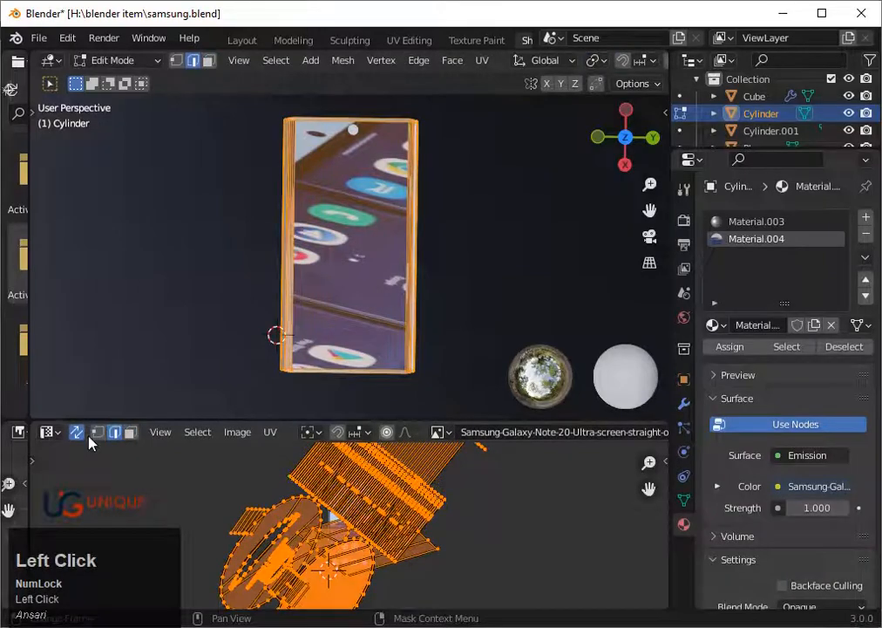
{"action": "left_click", "coordinate": [76, 432]}
{"action": "scroll", "coordinate": [394, 528], "scroll_direction": "down", "scroll_amount": 2}
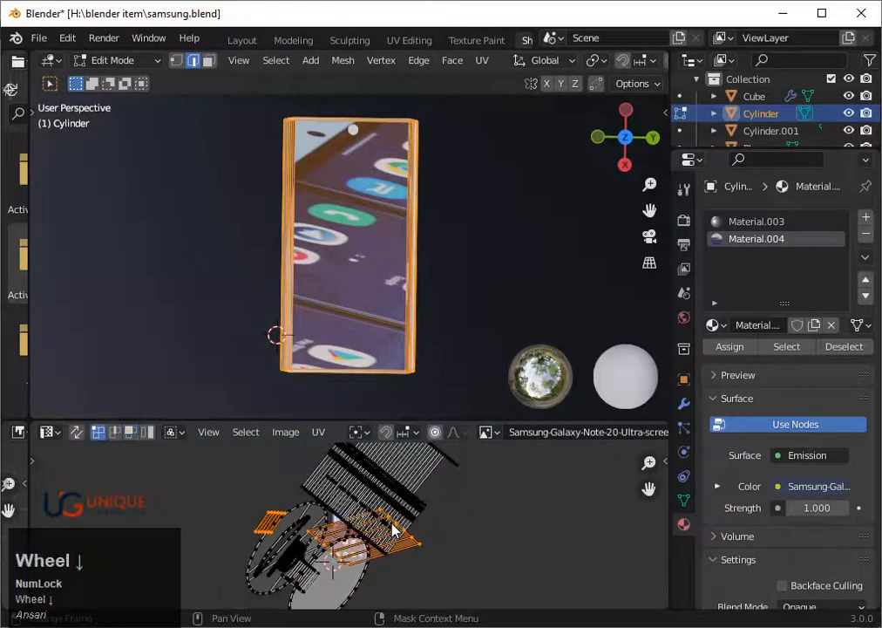
{"action": "scroll", "coordinate": [571, 449], "scroll_direction": "up", "scroll_amount": 2}
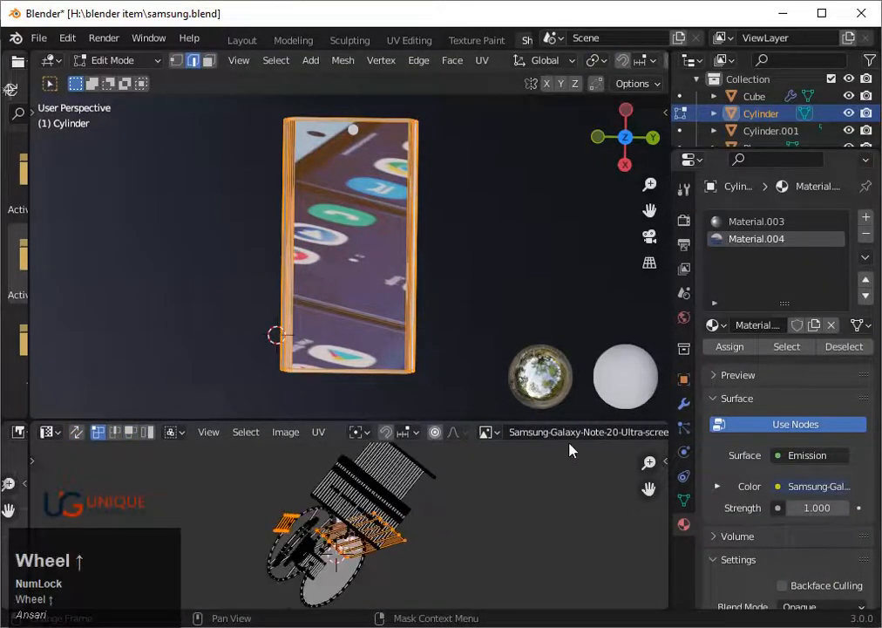
{"action": "left_click", "coordinate": [206, 432]}
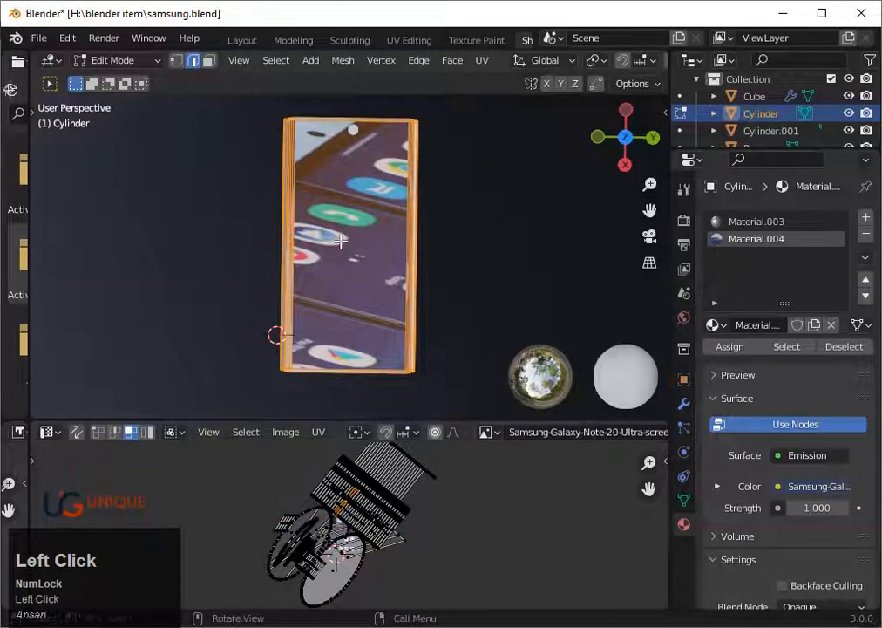
Step: Select the whole mesh and rotate all its UVs freehand over the phone image, past a quarter turn
{"action": "key", "text": "a"}
{"action": "left_click", "coordinate": [413, 254]}
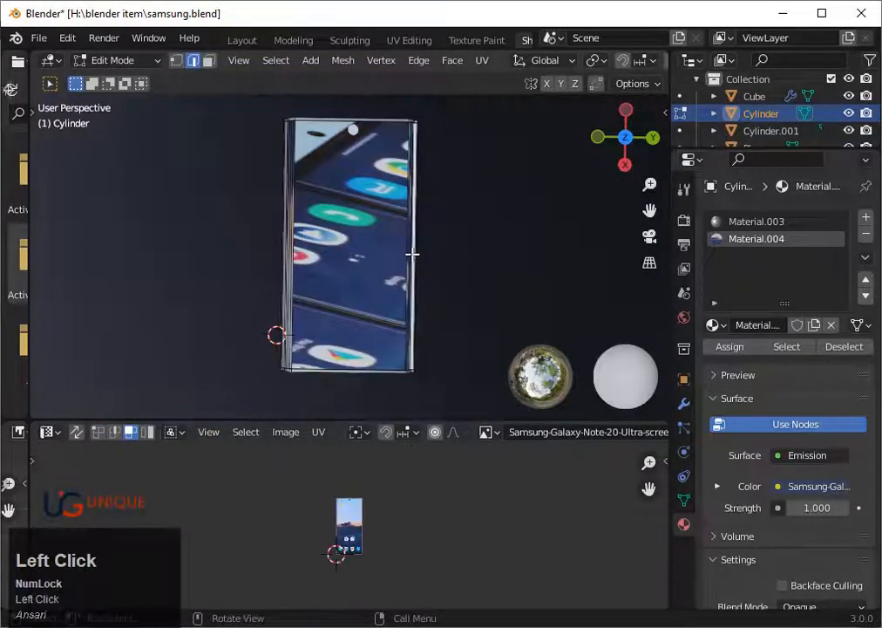
{"action": "key", "text": "a"}
{"action": "middle_click", "coordinate": [443, 519]}
{"action": "scroll", "coordinate": [443, 518], "scroll_direction": "up", "scroll_amount": 2}
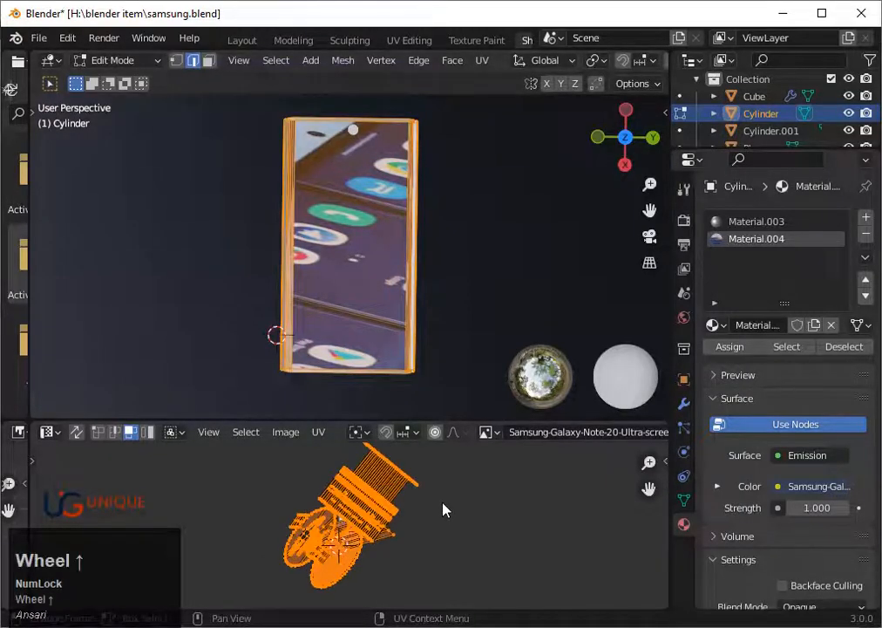
{"action": "key", "text": "r"}
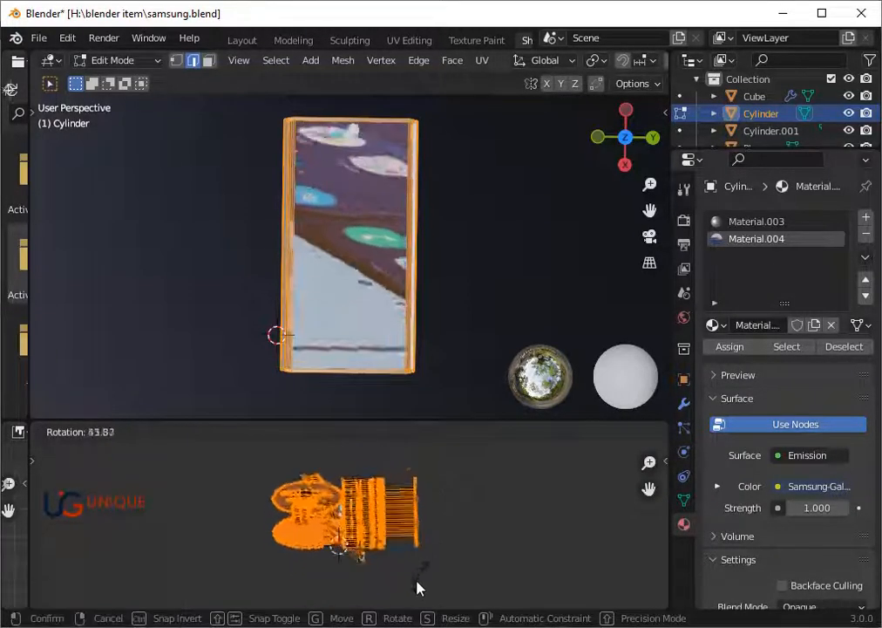
{"action": "left_click", "coordinate": [319, 487]}
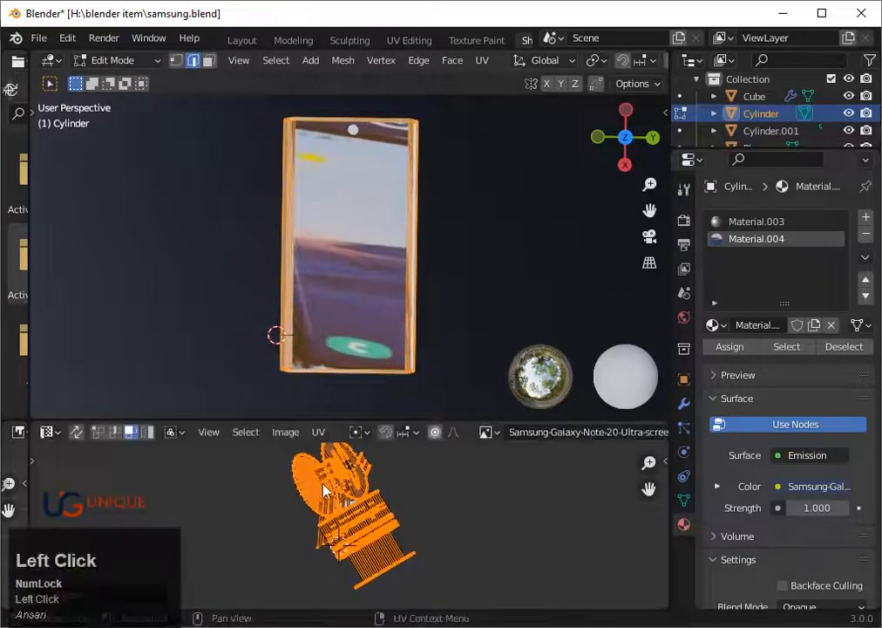
Step: Turn on UV sync selection, choose the Smooth proportional falloff, and select a single UV edge
{"action": "left_click", "coordinate": [74, 432]}
{"action": "left_click", "coordinate": [74, 432]}
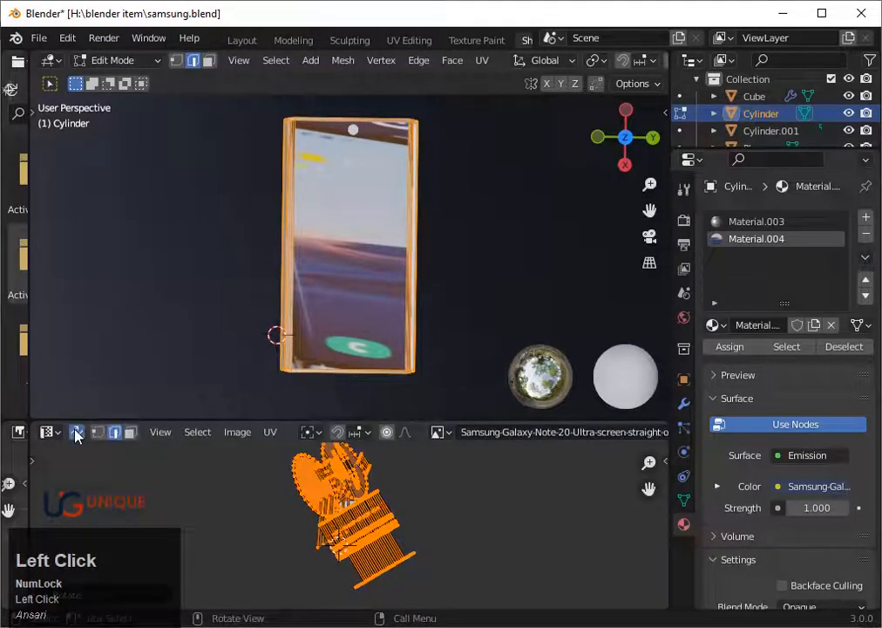
{"action": "left_click", "coordinate": [387, 432]}
{"action": "left_click", "coordinate": [407, 432]}
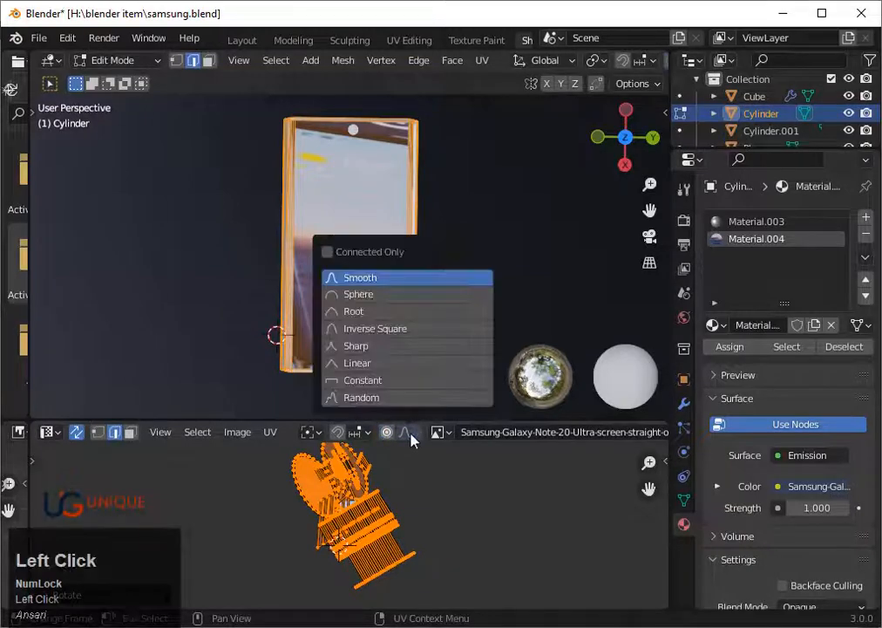
{"action": "left_click", "coordinate": [359, 278]}
{"action": "left_click", "coordinate": [400, 521]}
{"action": "scroll", "coordinate": [411, 506], "scroll_direction": "up", "scroll_amount": 3}
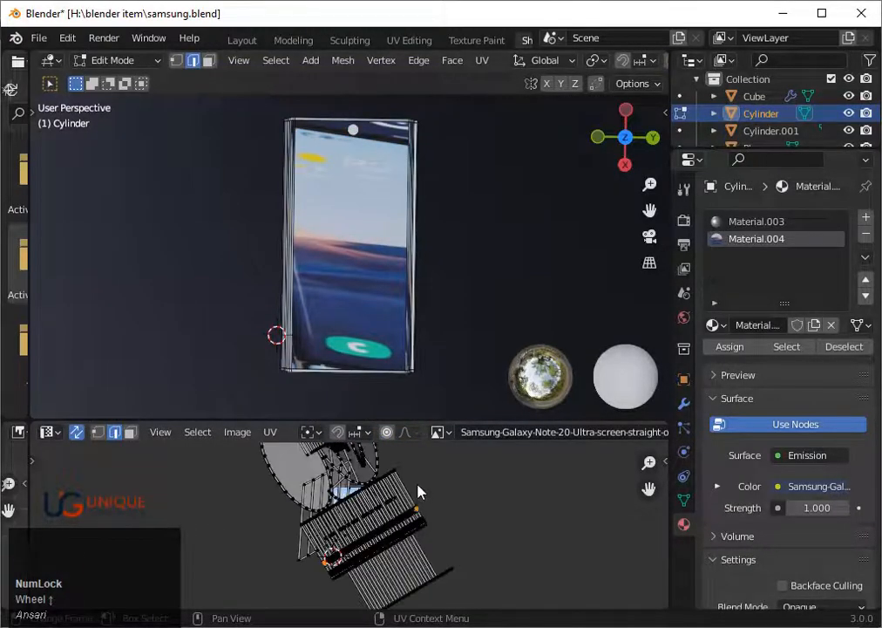
Step: Leave Edit Mode and remove the Material.004 slot from the phone body
{"action": "left_click", "coordinate": [865, 234]}
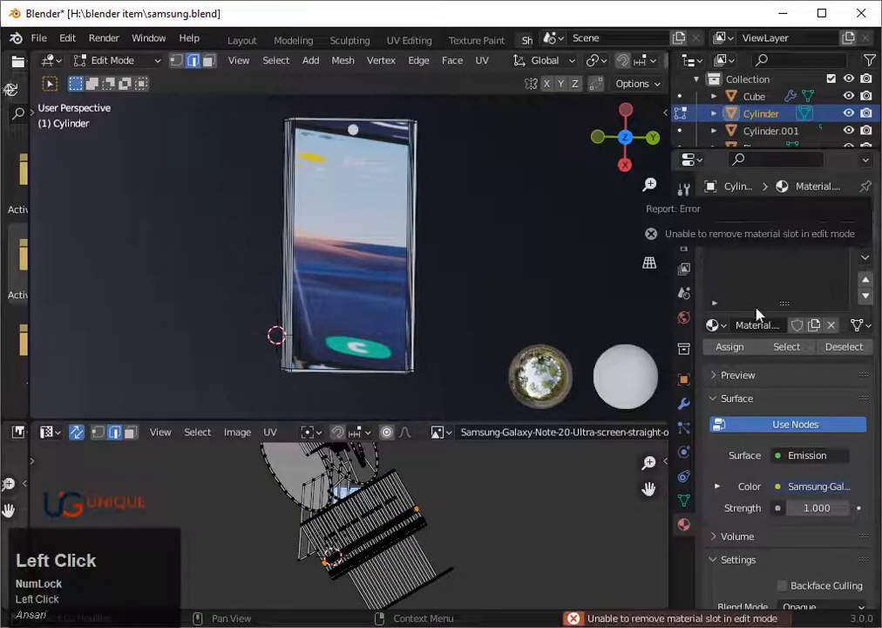
{"action": "key", "text": "Tab"}
{"action": "left_click", "coordinate": [866, 234]}
{"action": "middle_click_drag", "start_coordinate": [438, 262], "coordinate": [390, 394]}
{"action": "mouse_move", "coordinate": [392, 422]}
{"action": "left_mouse_down"}
{"action": "mouse_move", "coordinate": [389, 510]}
{"action": "mouse_move", "coordinate": [387, 412]}
{"action": "left_mouse_up"}
{"action": "scroll", "coordinate": [387, 399], "scroll_direction": "up", "scroll_amount": 2}
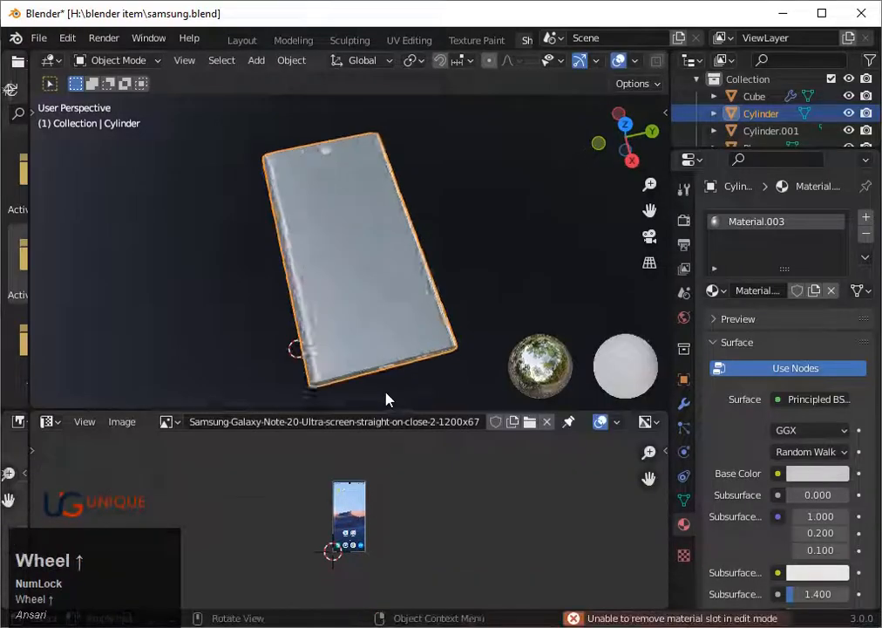
Step: Back in Edit Mode, unlink the phone image from the UV Editor and switch that area to the Shader Editor
{"action": "key", "text": "Tab"}
{"action": "scroll", "coordinate": [387, 399], "scroll_direction": "up", "scroll_amount": 2}
{"action": "scroll", "coordinate": [394, 384], "scroll_direction": "down", "scroll_amount": 3}
{"action": "scroll", "coordinate": [622, 427], "scroll_direction": "down", "scroll_amount": 4}
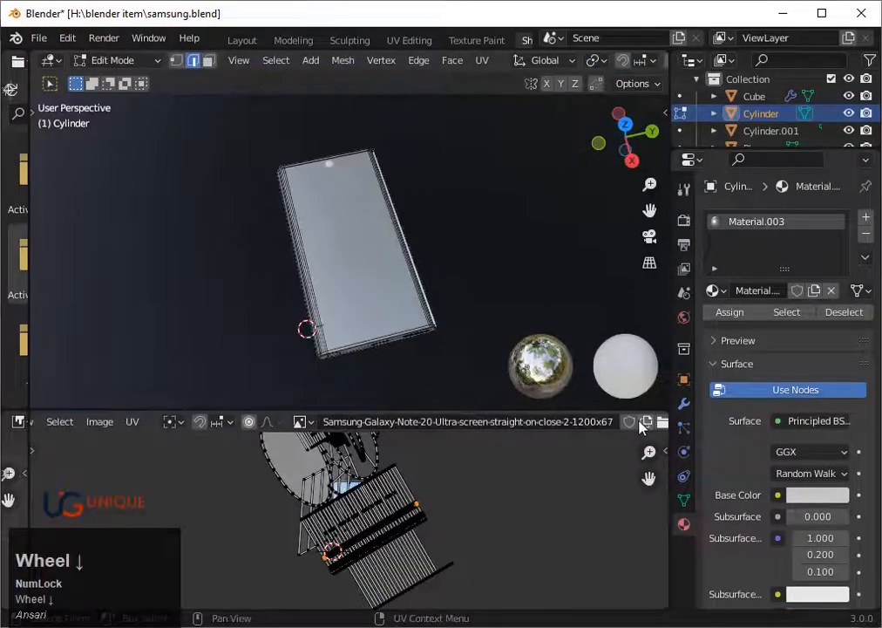
{"action": "left_click", "coordinate": [434, 429]}
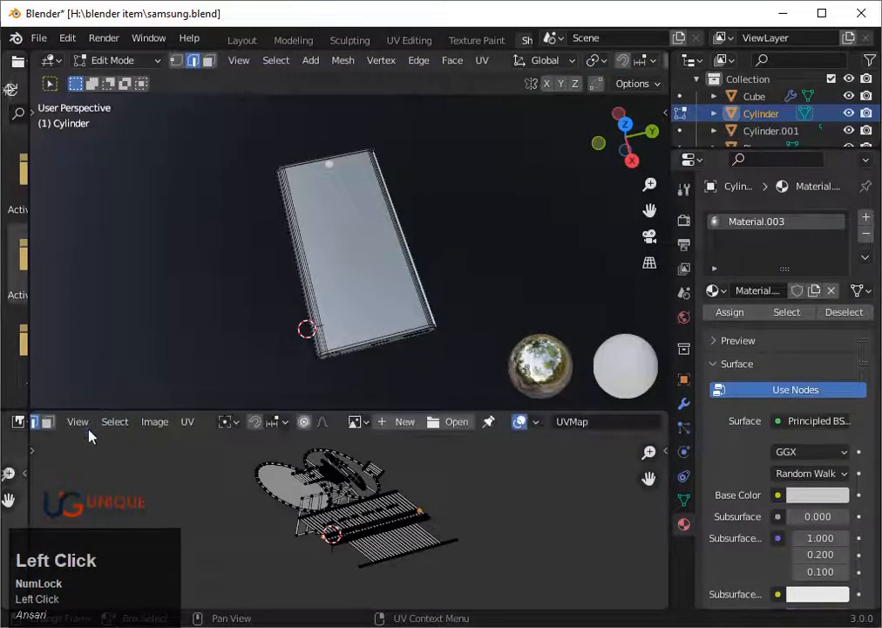
{"action": "left_click", "coordinate": [18, 421]}
{"action": "left_click", "coordinate": [80, 361]}
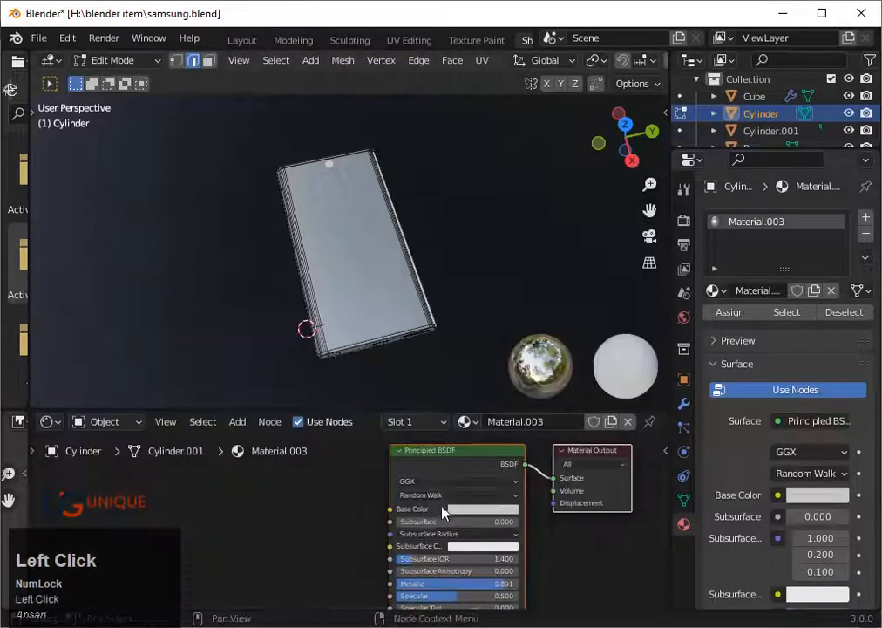
Step: Switch to face selection and select the phone's flat front face together with the curved strips along both long edges
{"action": "middle_click_drag", "start_coordinate": [445, 513], "coordinate": [457, 497]}
{"action": "scroll", "coordinate": [515, 425], "scroll_direction": "up", "scroll_amount": 1}
{"action": "scroll", "coordinate": [388, 318], "scroll_direction": "up", "scroll_amount": 3}
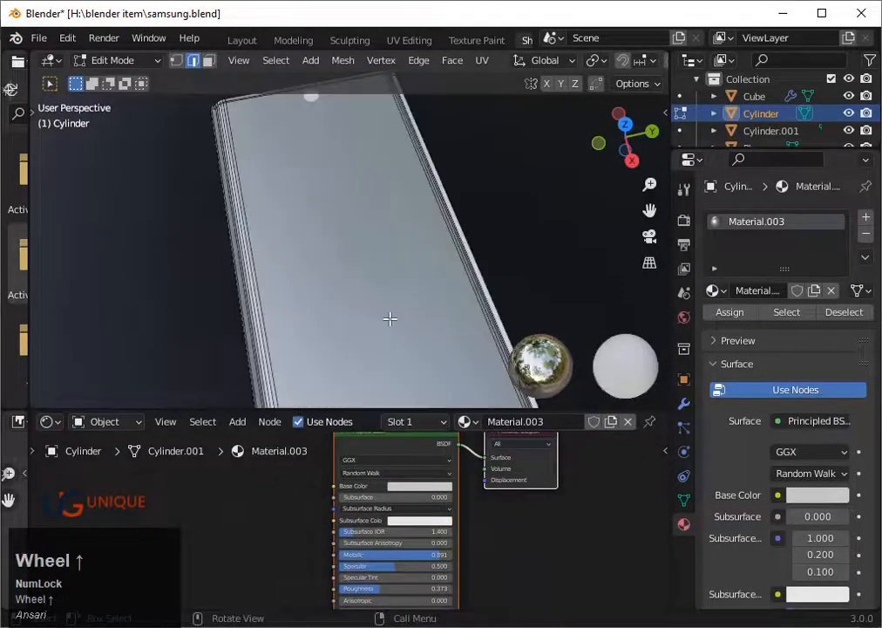
{"action": "scroll", "coordinate": [388, 320], "scroll_direction": "down", "scroll_amount": 3}
{"action": "middle_click_drag", "start_coordinate": [404, 329], "coordinate": [336, 294]}
{"action": "scroll", "coordinate": [385, 355], "scroll_direction": "up", "scroll_amount": 3}
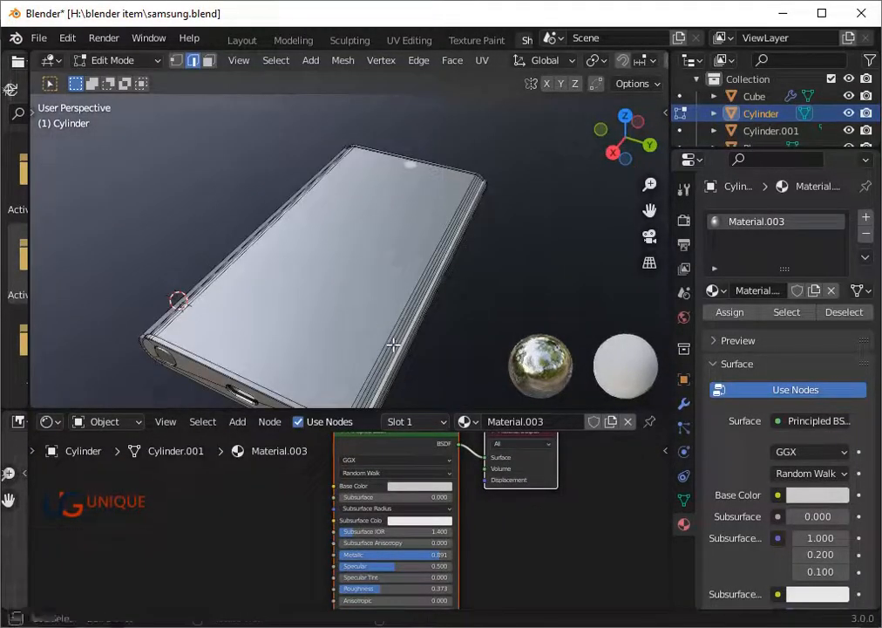
{"action": "middle_click_drag", "start_coordinate": [389, 345], "coordinate": [377, 343]}
{"action": "left_click", "coordinate": [377, 342], "text": "shift"}
{"action": "key", "text": "3"}
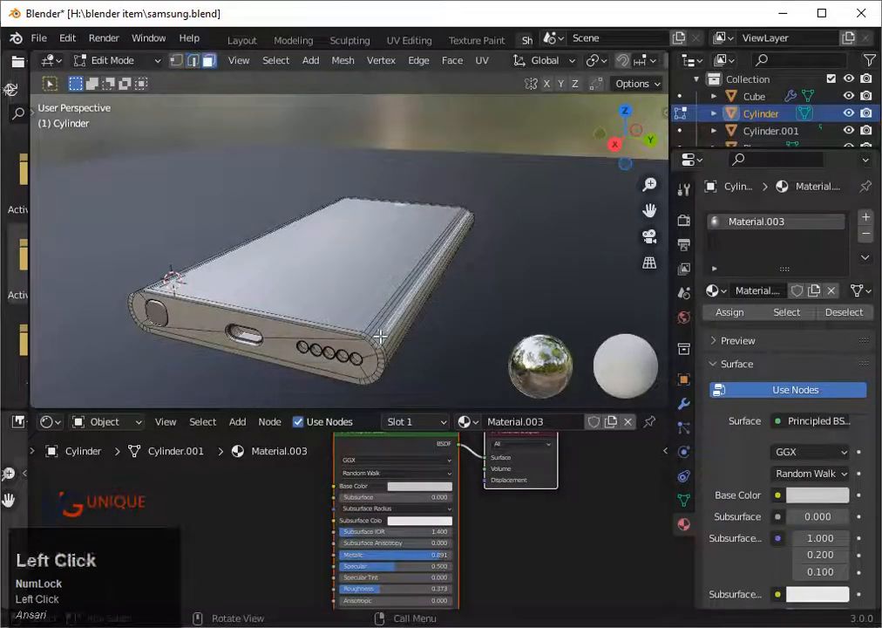
{"action": "middle_click_drag", "start_coordinate": [373, 323], "coordinate": [384, 343]}
{"action": "scroll", "coordinate": [384, 342], "scroll_direction": "up", "scroll_amount": 3}
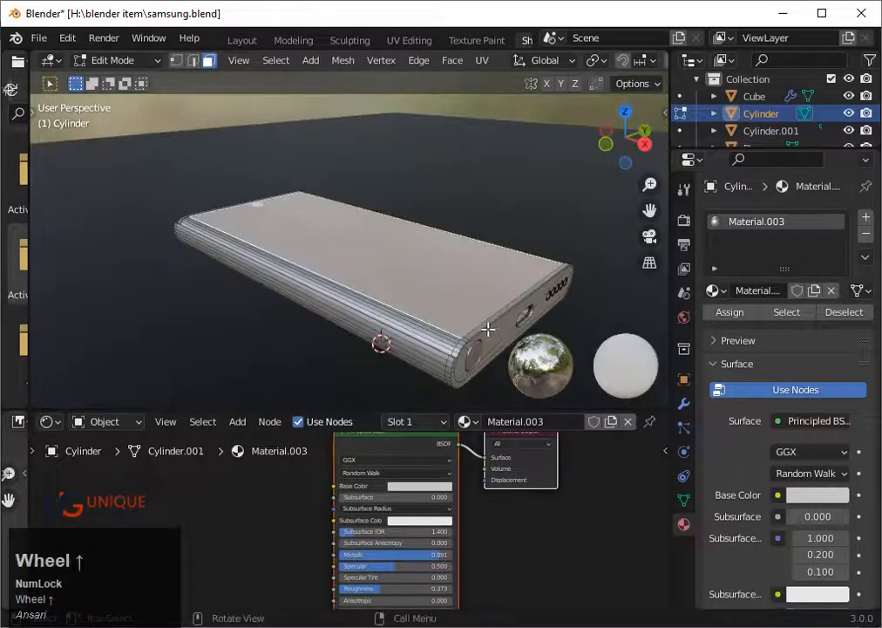
{"action": "left_click", "coordinate": [485, 390], "text": "shift"}
{"action": "left_click", "coordinate": [487, 384], "text": "shift"}
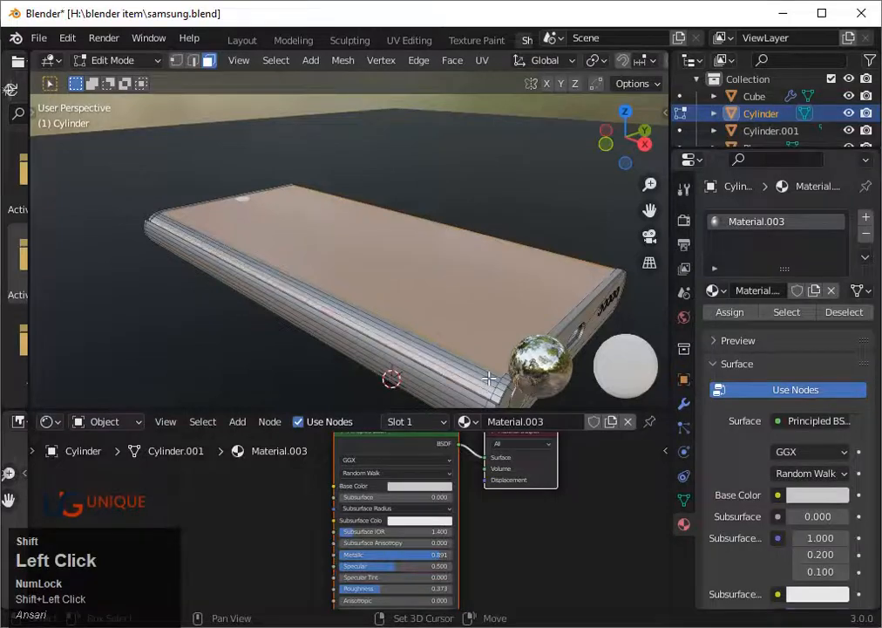
{"action": "scroll", "coordinate": [488, 366], "scroll_direction": "down", "scroll_amount": 3}
{"action": "middle_click_drag", "start_coordinate": [488, 366], "coordinate": [440, 383]}
Step: Add a second material slot, assign it to the selected screen faces, and create a new material in it
{"action": "left_click", "coordinate": [866, 217]}
{"action": "left_click", "coordinate": [730, 347]}
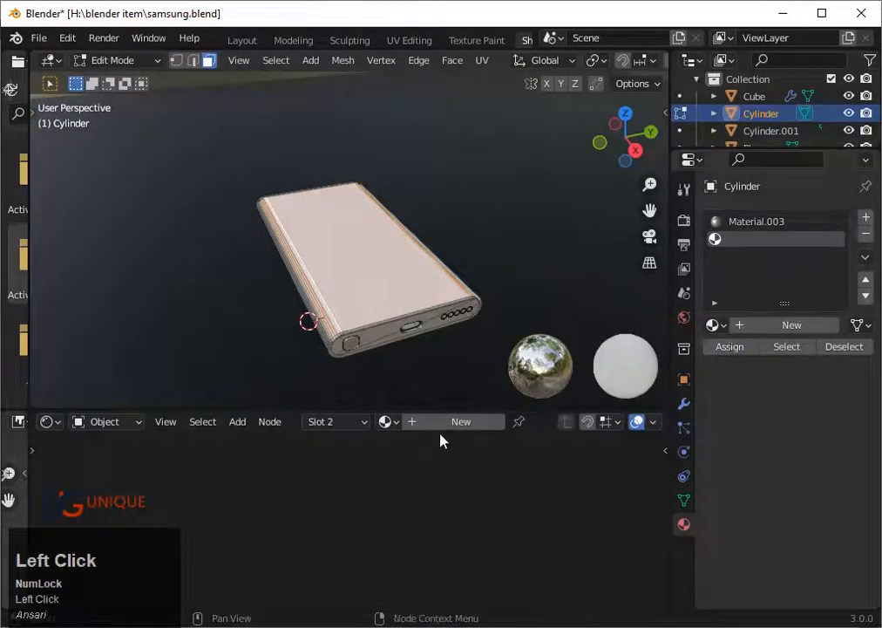
{"action": "left_click", "coordinate": [449, 422]}
{"action": "scroll", "coordinate": [444, 489], "scroll_direction": "down", "scroll_amount": 3}
{"action": "middle_click_drag", "start_coordinate": [445, 489], "coordinate": [425, 507]}
{"action": "scroll", "coordinate": [430, 510], "scroll_direction": "down", "scroll_amount": 2}
Step: Search for the Emission shader node and place it beside the Principled BSDF node
{"action": "left_click", "coordinate": [239, 422]}
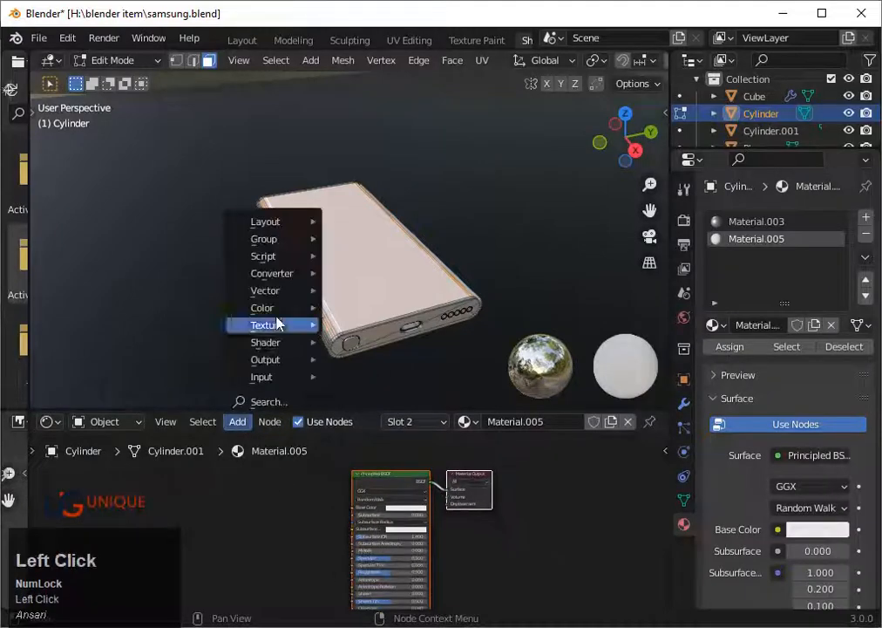
{"action": "left_click", "coordinate": [277, 402]}
{"action": "type", "text": "w"}
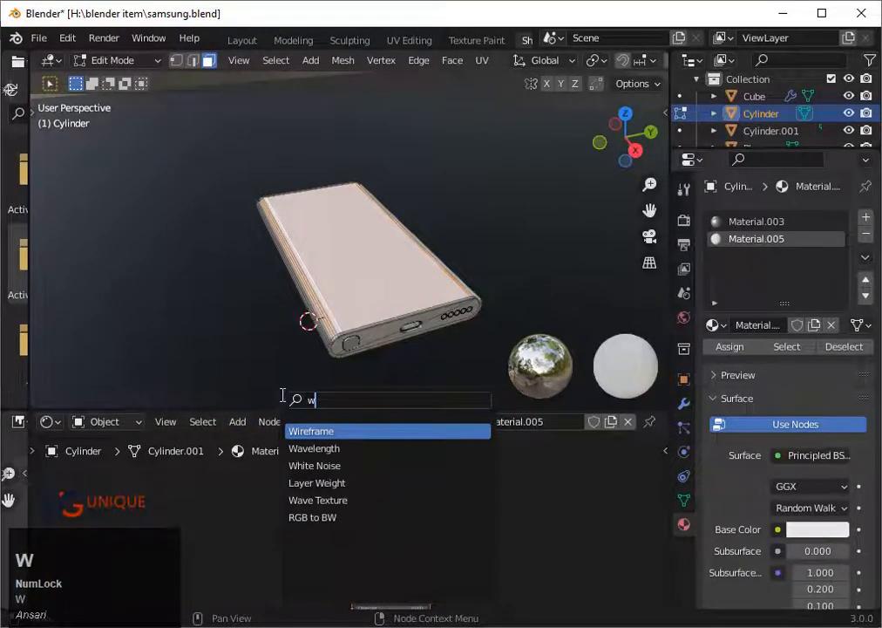
{"action": "type", "text": "e"}
{"action": "key", "text": "BackSpace"}
{"action": "key", "text": "BackSpace"}
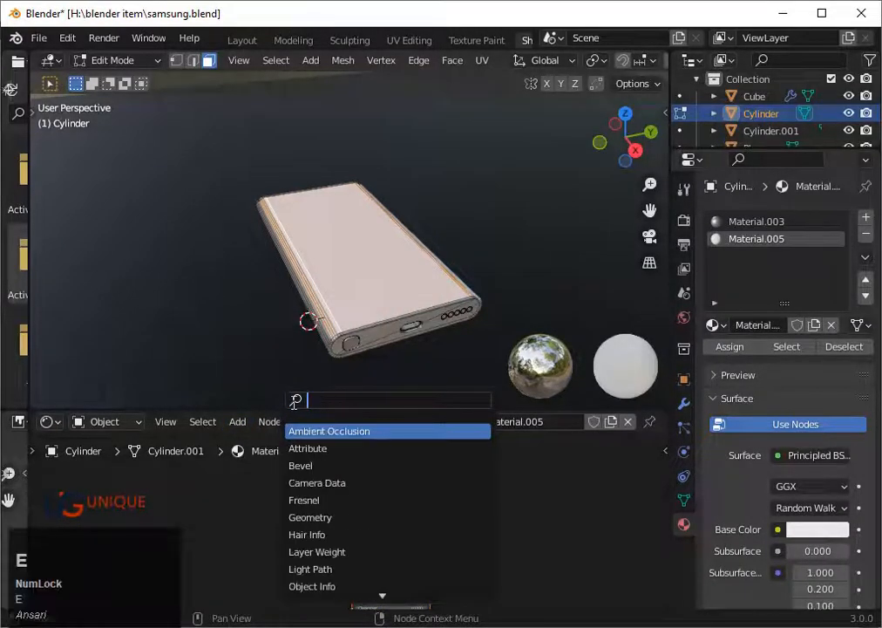
{"action": "type", "text": "em"}
{"action": "left_click", "coordinate": [324, 428]}
{"action": "left_click", "coordinate": [336, 525]}
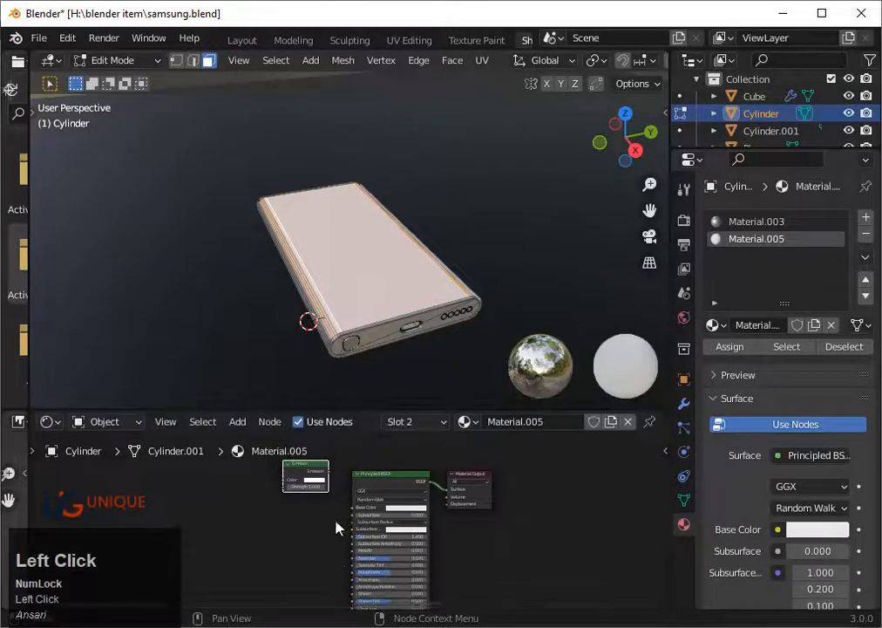
{"action": "middle_click_drag", "start_coordinate": [339, 528], "coordinate": [379, 540]}
{"action": "scroll", "coordinate": [373, 486], "scroll_direction": "up", "scroll_amount": 1}
Step: Search for the Image Texture node and add it to the new material's node tree
{"action": "left_click", "coordinate": [267, 421]}
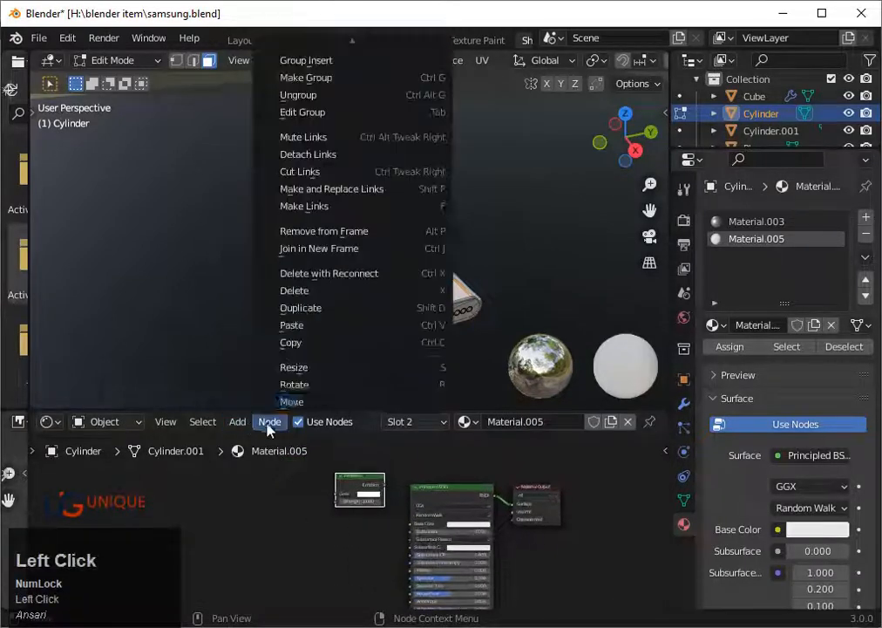
{"action": "left_click", "coordinate": [266, 402]}
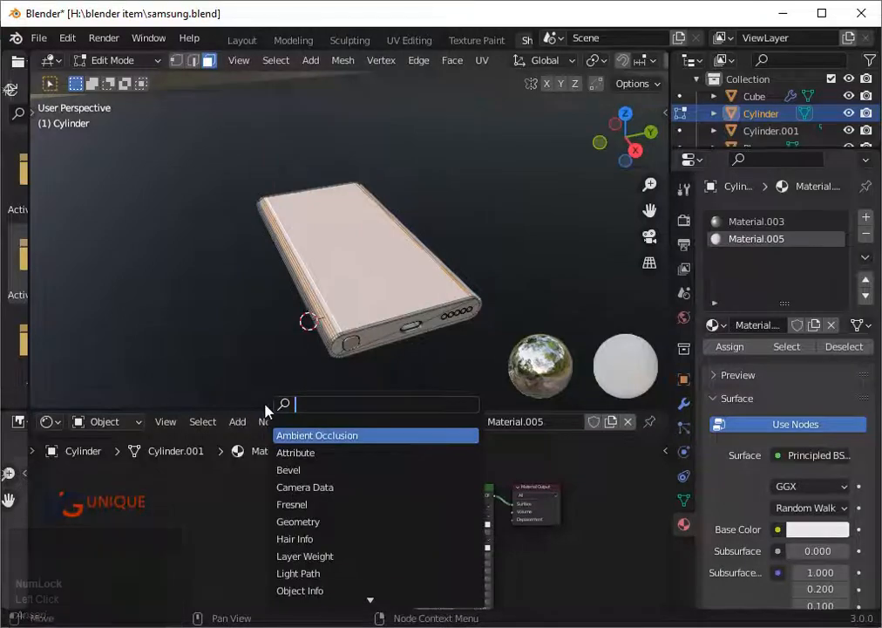
{"action": "type", "text": "im"}
{"action": "left_click", "coordinate": [305, 435]}
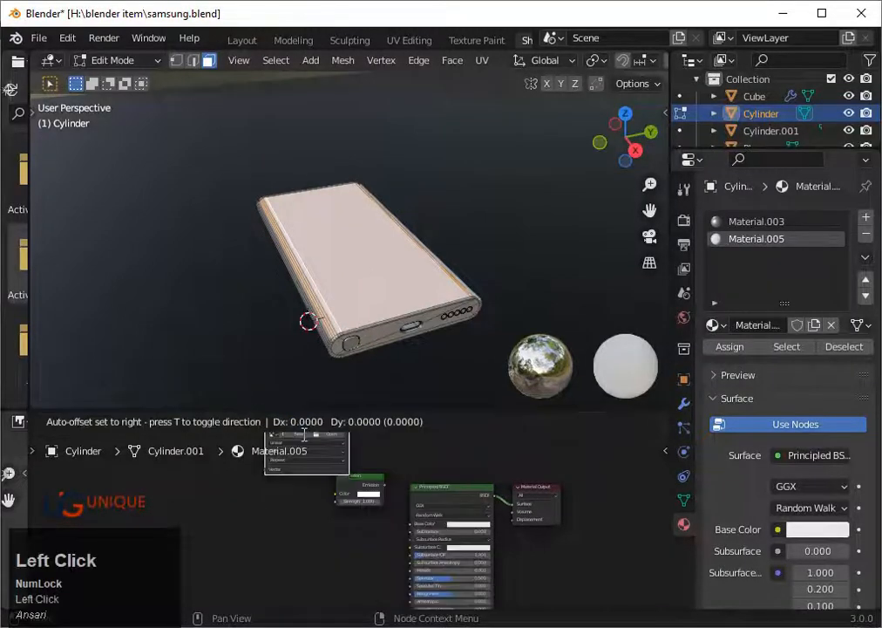
{"action": "left_click", "coordinate": [263, 586]}
Step: Connect the Emission node's output to the Surface input of the Material Output
{"action": "scroll", "coordinate": [369, 495], "scroll_direction": "up", "scroll_amount": 1}
{"action": "scroll", "coordinate": [369, 494], "scroll_direction": "down", "scroll_amount": 1}
{"action": "middle_click_drag", "start_coordinate": [370, 494], "coordinate": [353, 480]}
{"action": "left_click_drag", "start_coordinate": [366, 489], "coordinate": [559, 504]}
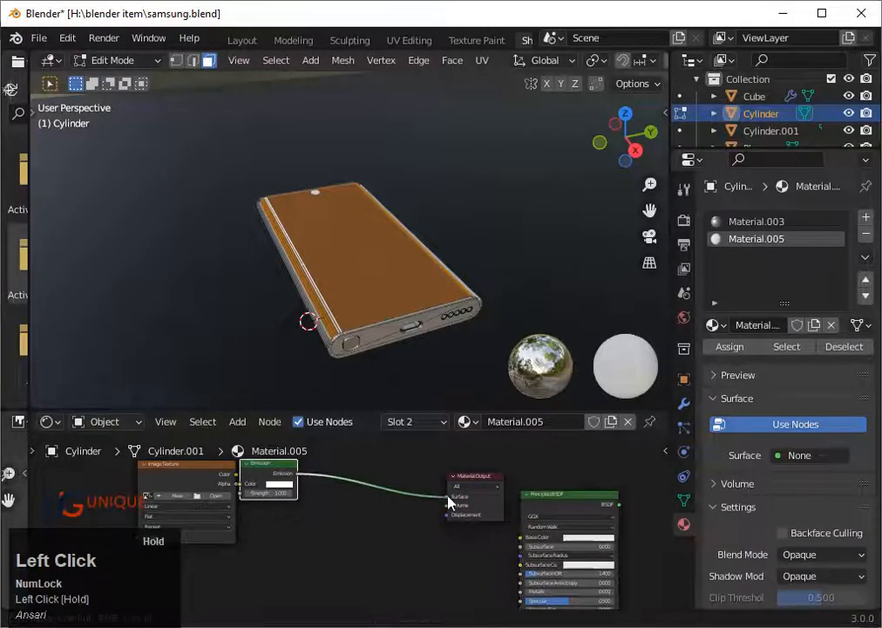
{"action": "left_click_drag", "start_coordinate": [449, 501], "coordinate": [450, 497]}
Step: Move the Emission node away from the Image Texture node and link the texture's Color output to the Emission Color
{"action": "scroll", "coordinate": [464, 523], "scroll_direction": "down", "scroll_amount": 3}
{"action": "middle_click_drag", "start_coordinate": [343, 499], "coordinate": [334, 499]}
{"action": "scroll", "coordinate": [331, 499], "scroll_direction": "up", "scroll_amount": 4}
{"action": "left_click_drag", "start_coordinate": [299, 471], "coordinate": [393, 493]}
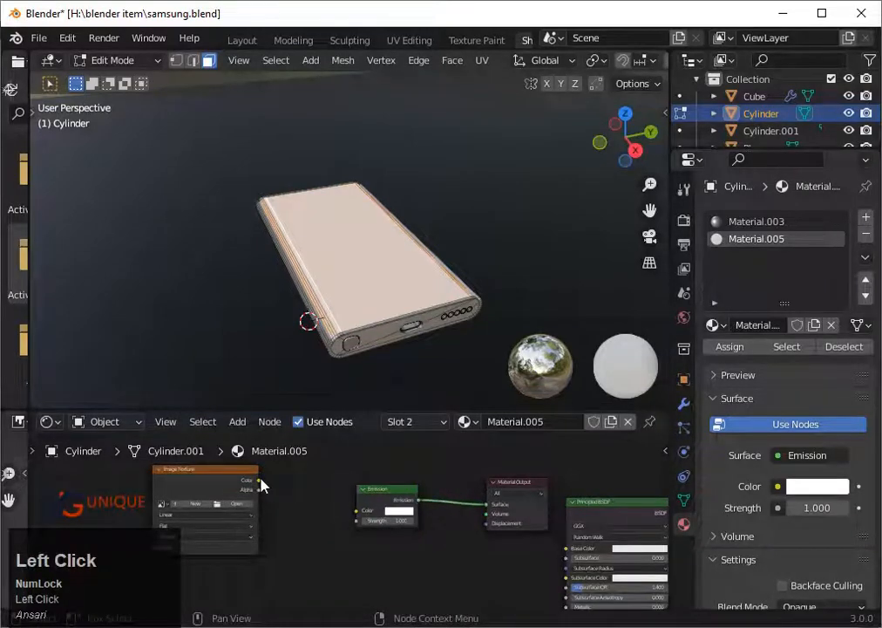
{"action": "left_click_drag", "start_coordinate": [260, 479], "coordinate": [289, 491]}
{"action": "left_click_drag", "start_coordinate": [357, 518], "coordinate": [356, 516]}
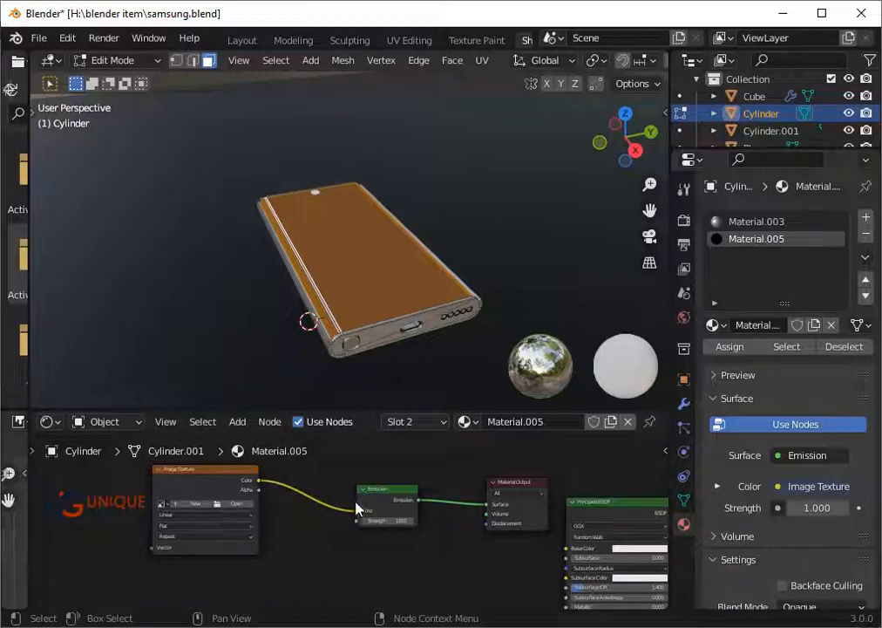
Step: Load Samsung-Galaxy-Note-20-Ultra-screen-straight-on-close-2-1200x675.jpg from drive H into the Image Texture node
{"action": "scroll", "coordinate": [357, 508], "scroll_direction": "up", "scroll_amount": 2}
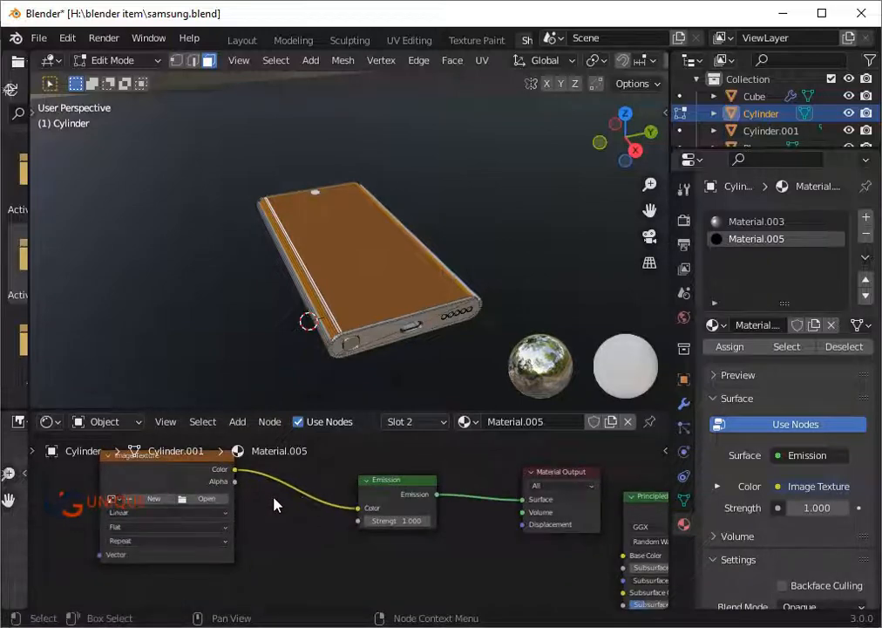
{"action": "left_click", "coordinate": [202, 499]}
{"action": "left_click", "coordinate": [165, 197]}
{"action": "left_click", "coordinate": [367, 222]}
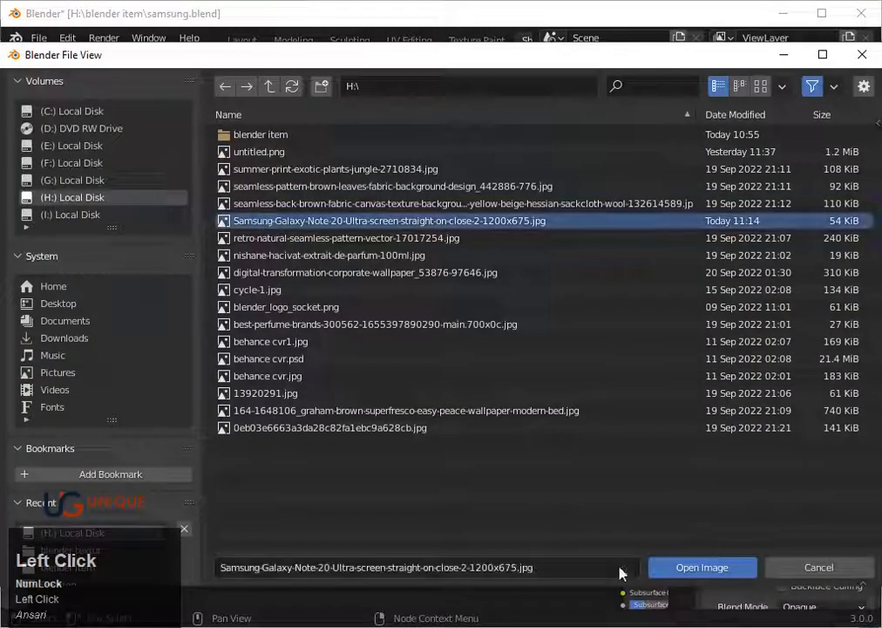
{"action": "left_click", "coordinate": [689, 568]}
Step: Switch the node area back to the UV Editor
{"action": "left_click", "coordinate": [50, 421]}
{"action": "left_click", "coordinate": [71, 364]}
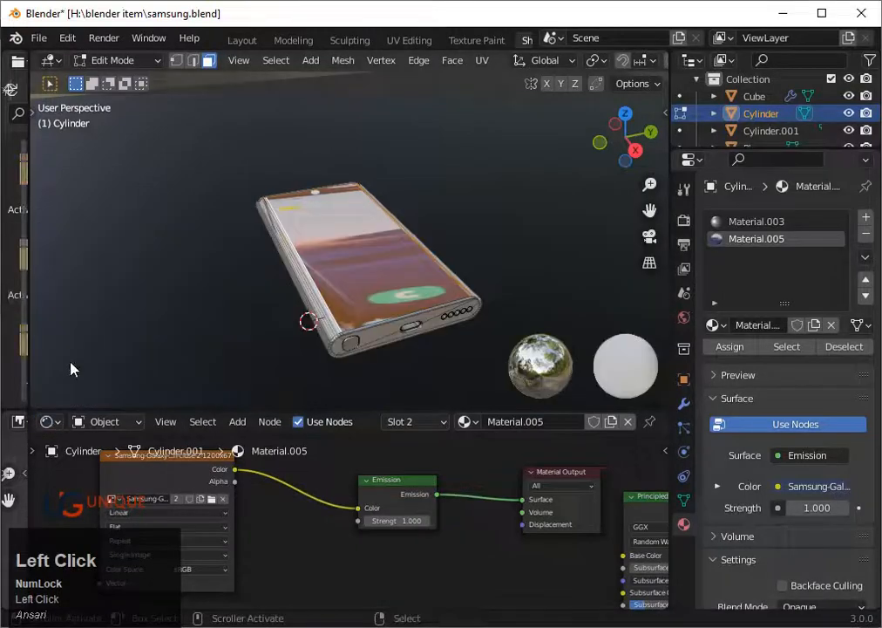
{"action": "left_click", "coordinate": [53, 421]}
{"action": "left_click", "coordinate": [83, 282]}
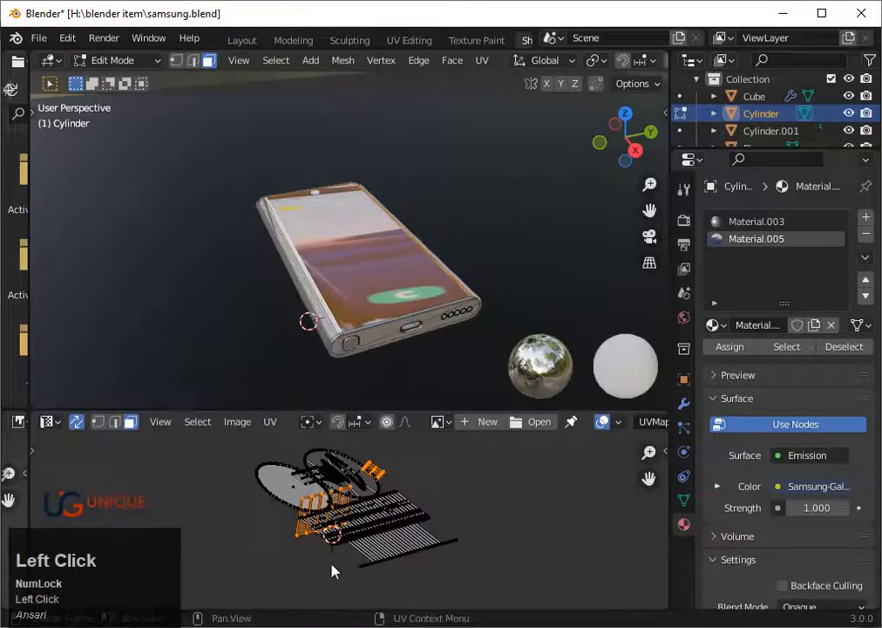
Step: Select a single small UV face in the strip island, then rotate it and move it freehand just outside the island
{"action": "scroll", "coordinate": [364, 544], "scroll_direction": "up", "scroll_amount": 3}
{"action": "scroll", "coordinate": [363, 537], "scroll_direction": "up", "scroll_amount": 1}
{"action": "left_click", "coordinate": [373, 529]}
{"action": "scroll", "coordinate": [388, 528], "scroll_direction": "down", "scroll_amount": 1}
{"action": "left_click", "coordinate": [410, 526]}
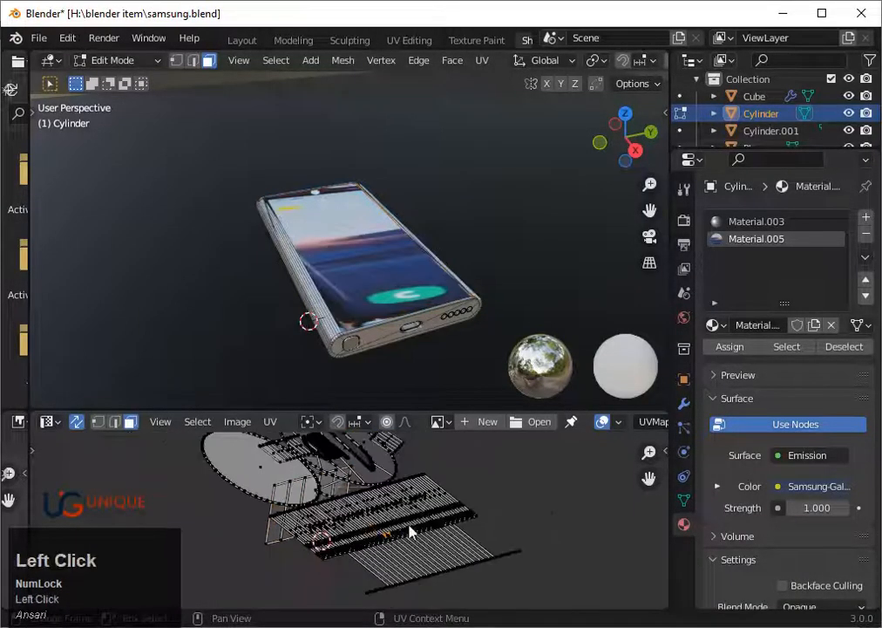
{"action": "key", "text": "r"}
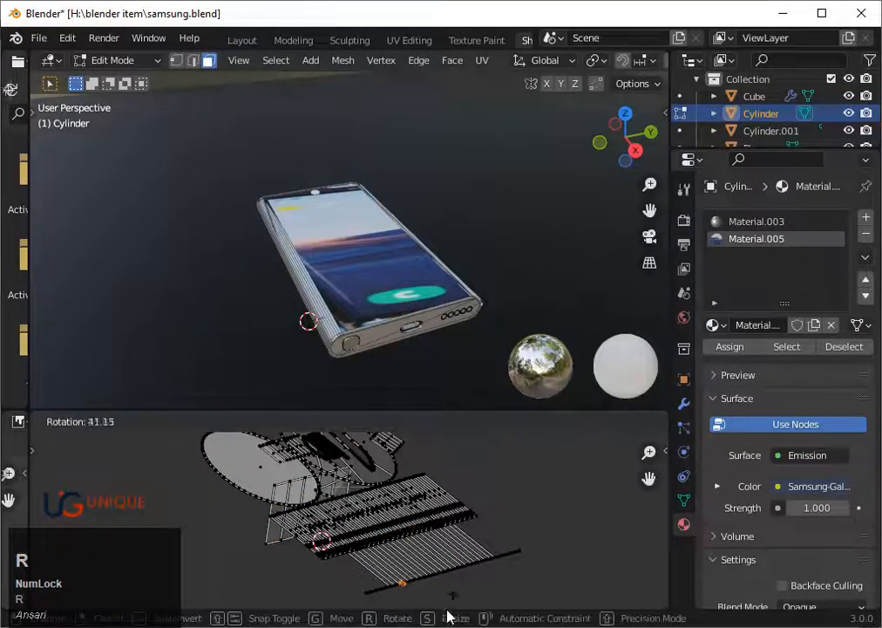
{"action": "left_click", "coordinate": [429, 446]}
{"action": "key", "text": "g"}
{"action": "left_click", "coordinate": [499, 571]}
Step: Stitch the selected face at the edge of the strip UV island to its neighbouring UVs, then run Stitch a second time
{"action": "key", "text": "a"}
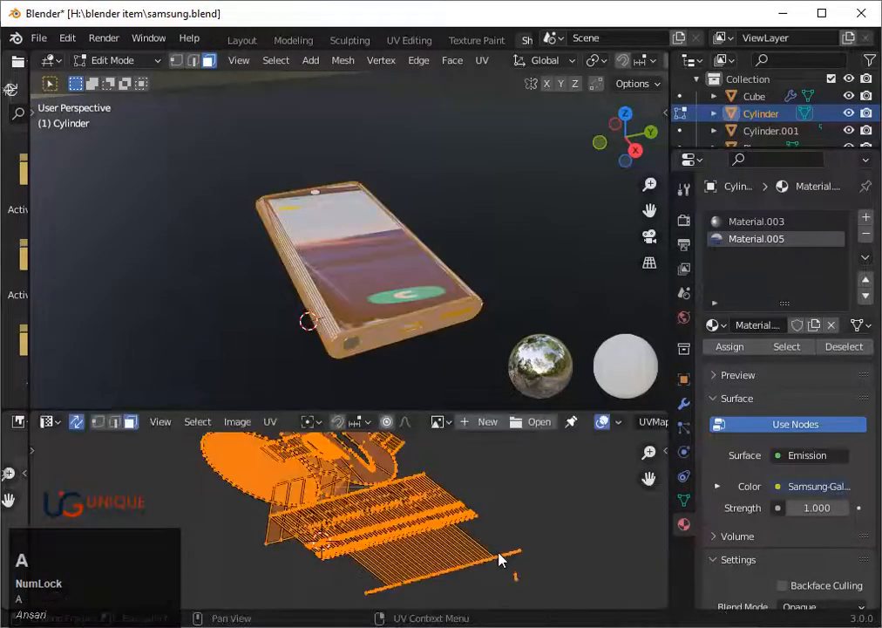
{"action": "left_click", "coordinate": [271, 423]}
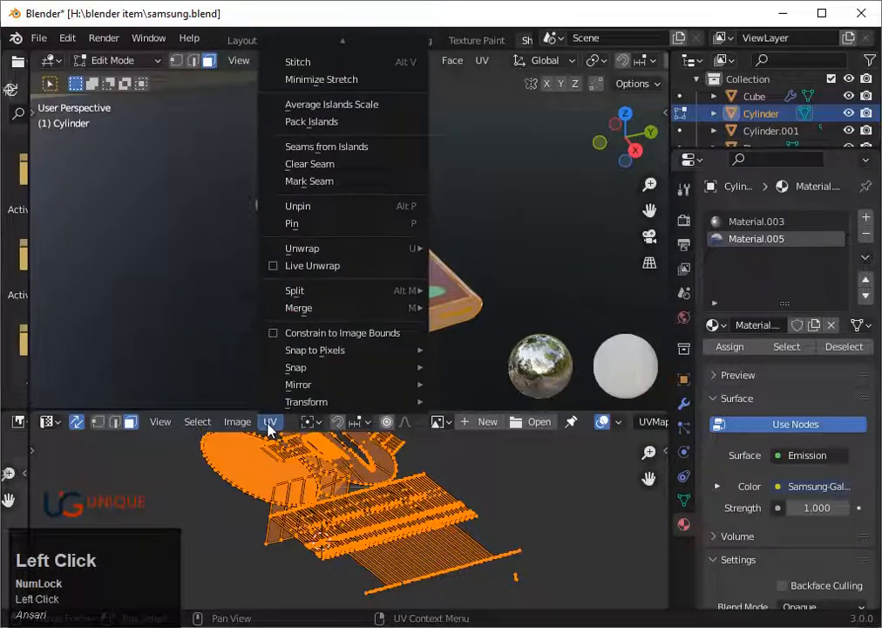
{"action": "left_click", "coordinate": [486, 515]}
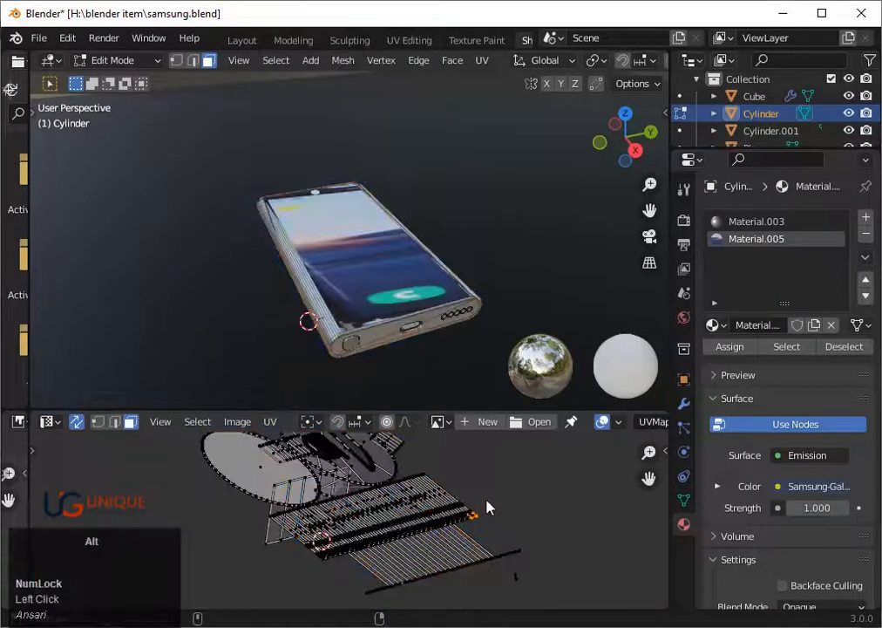
{"action": "key", "text": "alt+v"}
{"action": "scroll", "coordinate": [387, 506], "scroll_direction": "down", "scroll_amount": 8}
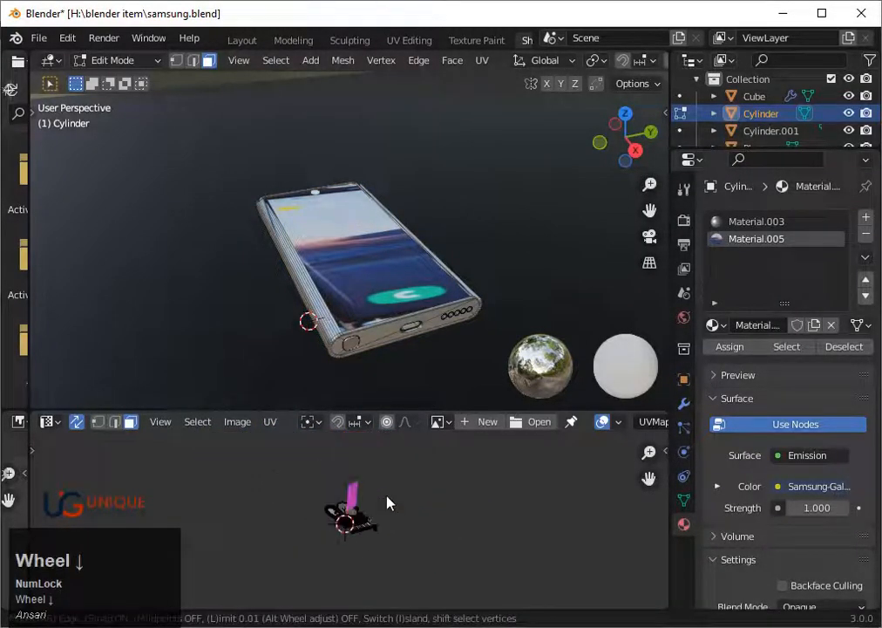
{"action": "scroll", "coordinate": [387, 504], "scroll_direction": "up", "scroll_amount": 2}
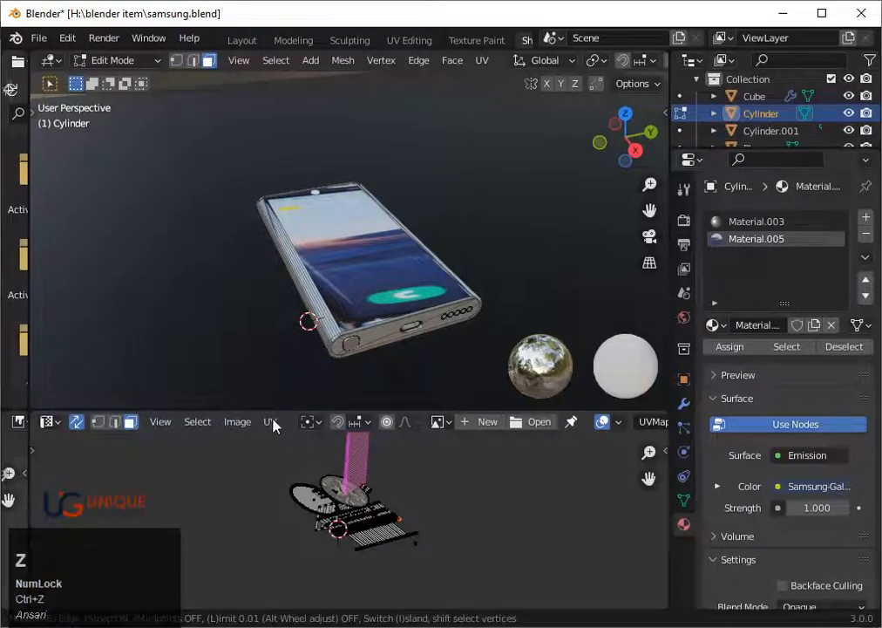
{"action": "left_click", "coordinate": [362, 535]}
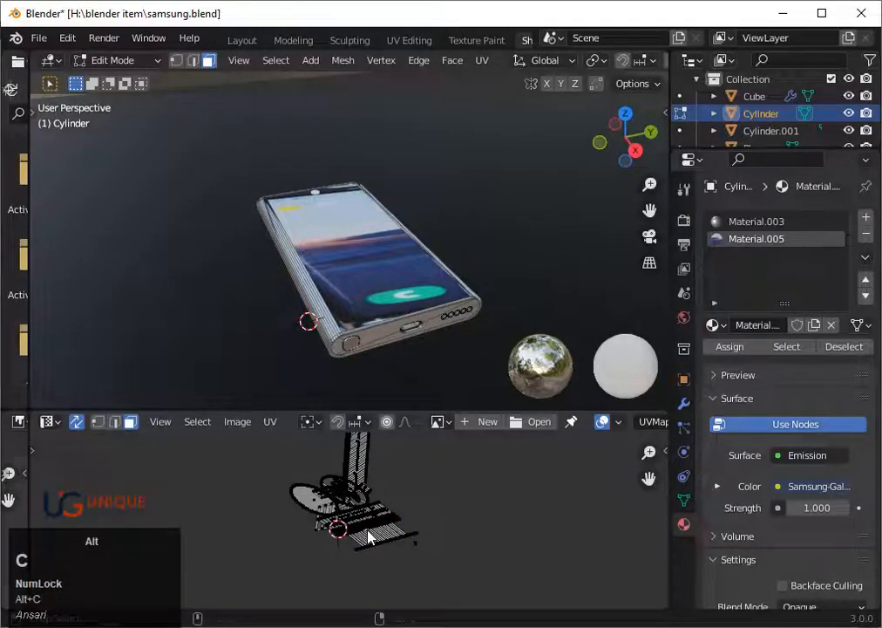
{"action": "key", "text": "alt+v"}
{"action": "scroll", "coordinate": [258, 485], "scroll_direction": "up", "scroll_amount": 2}
{"action": "left_click", "coordinate": [418, 503]}
Step: Select all UVs and scale them down freehand
{"action": "key", "text": "a"}
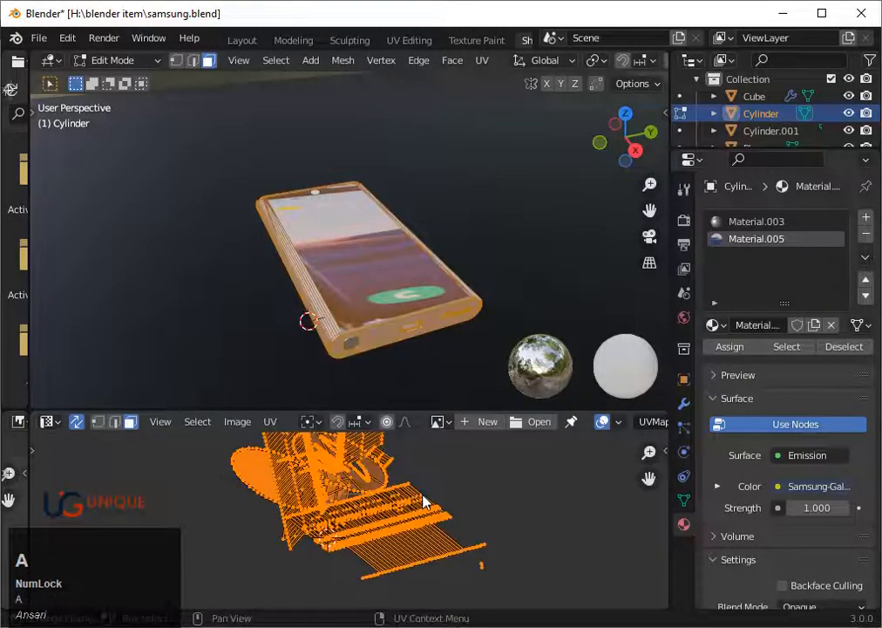
{"action": "key", "text": "s"}
{"action": "left_click", "coordinate": [348, 466]}
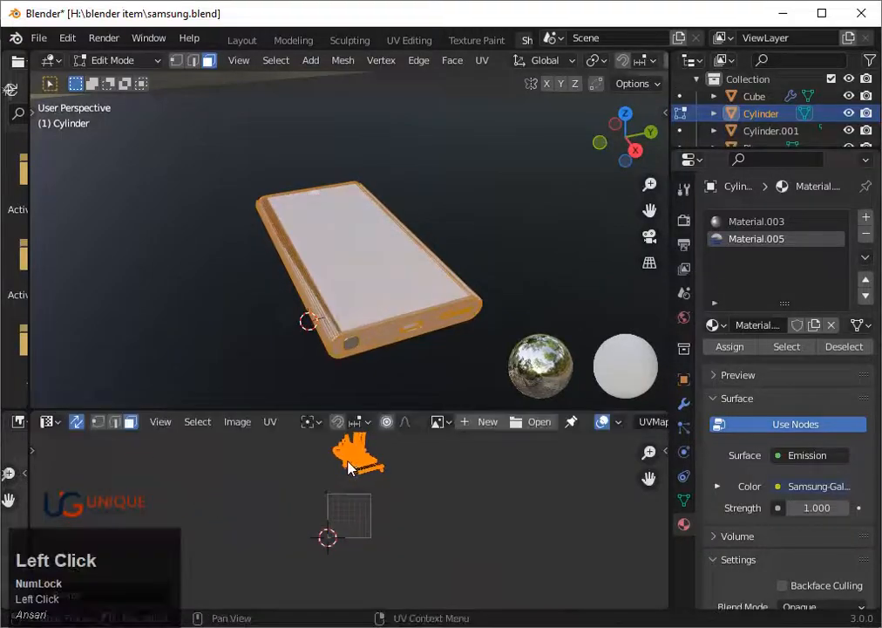
Step: Open the Samsung Galaxy Note 20 Ultra screen image from drive H as the UV Editor's background image
{"action": "left_click", "coordinate": [531, 422]}
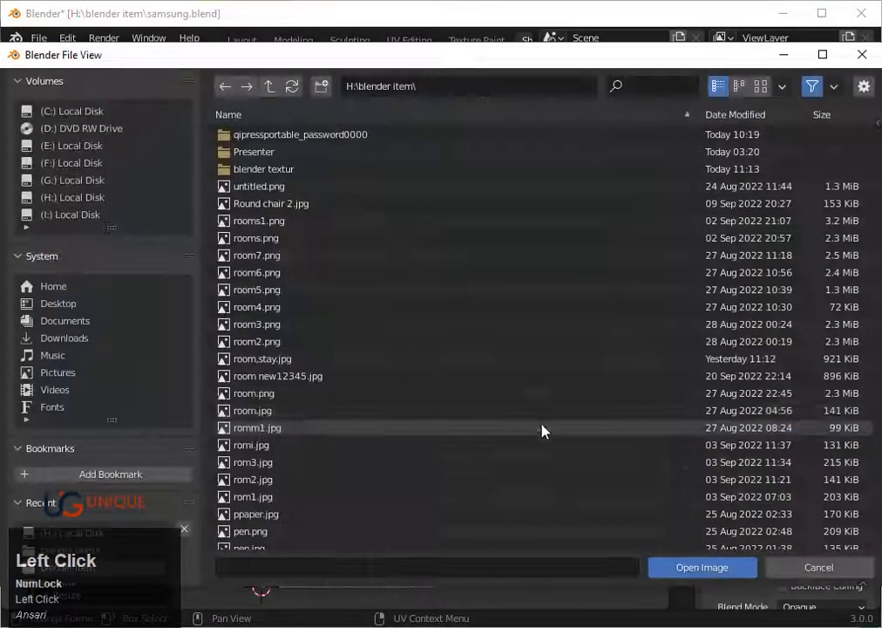
{"action": "left_click", "coordinate": [72, 197]}
{"action": "left_click", "coordinate": [391, 221]}
{"action": "left_click", "coordinate": [701, 566]}
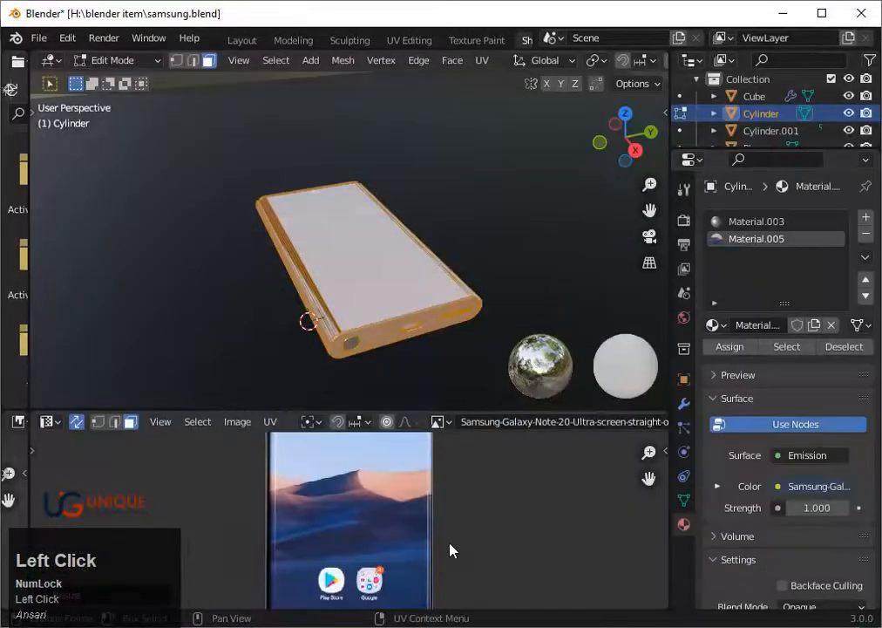
Step: Box-select the lower part of the UV islands above the screen image
{"action": "scroll", "coordinate": [445, 548], "scroll_direction": "down", "scroll_amount": 3}
{"action": "scroll", "coordinate": [446, 546], "scroll_direction": "up", "scroll_amount": 2}
{"action": "middle_click_drag", "start_coordinate": [446, 545], "coordinate": [438, 433]}
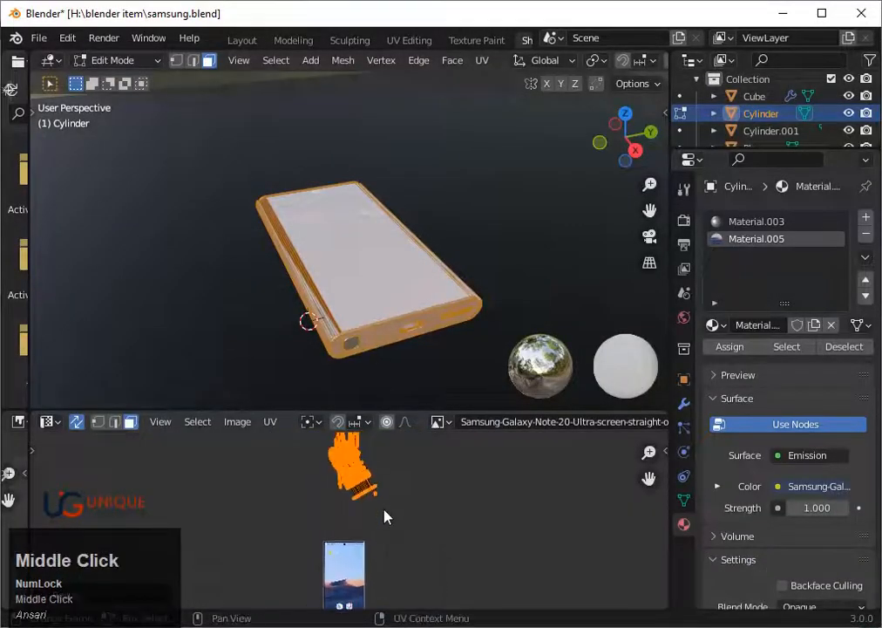
{"action": "middle_click_drag", "start_coordinate": [383, 510], "coordinate": [376, 563]}
{"action": "left_click_drag", "start_coordinate": [283, 480], "coordinate": [429, 561]}
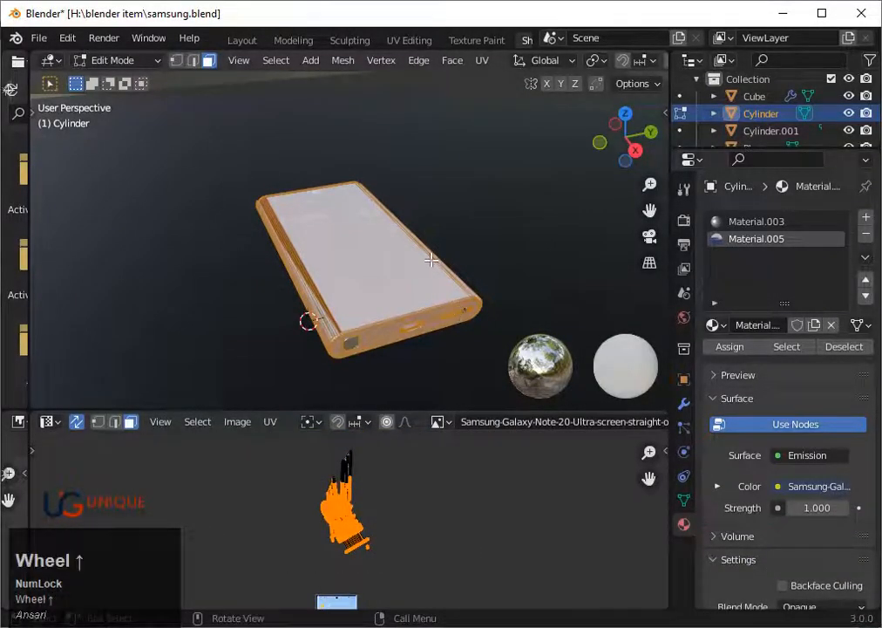
Step: Select the phone's front screen face together with the curved edge faces along both long sides
{"action": "scroll", "coordinate": [431, 260], "scroll_direction": "up", "scroll_amount": 2}
{"action": "scroll", "coordinate": [434, 286], "scroll_direction": "down", "scroll_amount": 3}
{"action": "middle_click_drag", "start_coordinate": [435, 288], "coordinate": [394, 339]}
{"action": "key", "text": "Tab"}
{"action": "key", "text": "Tab"}
{"action": "scroll", "coordinate": [408, 301], "scroll_direction": "up", "scroll_amount": 2}
{"action": "left_click", "coordinate": [410, 301]}
{"action": "scroll", "coordinate": [394, 339], "scroll_direction": "up", "scroll_amount": 3}
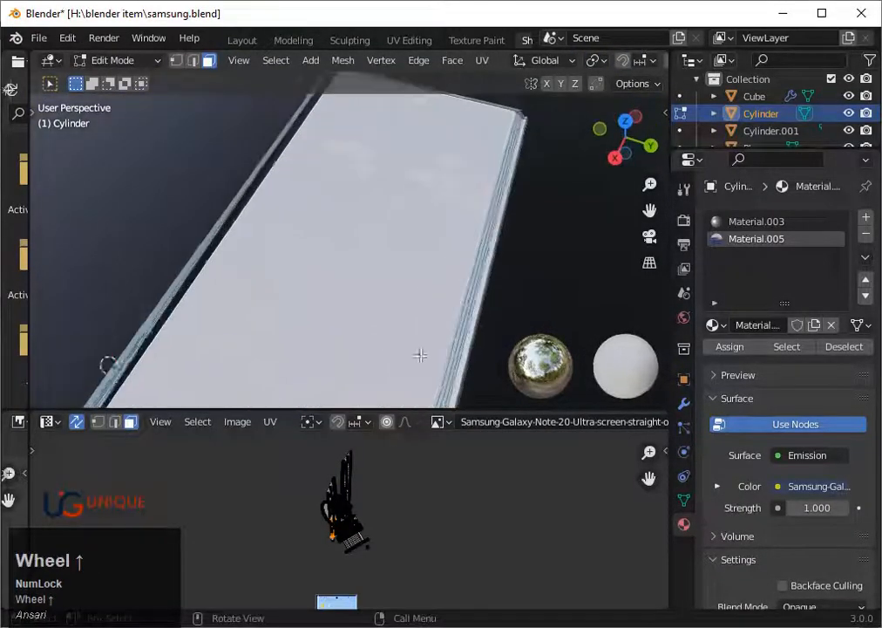
{"action": "left_click", "coordinate": [489, 371]}
{"action": "scroll", "coordinate": [489, 372], "scroll_direction": "down", "scroll_amount": 4}
{"action": "middle_click_drag", "start_coordinate": [489, 371], "coordinate": [422, 317]}
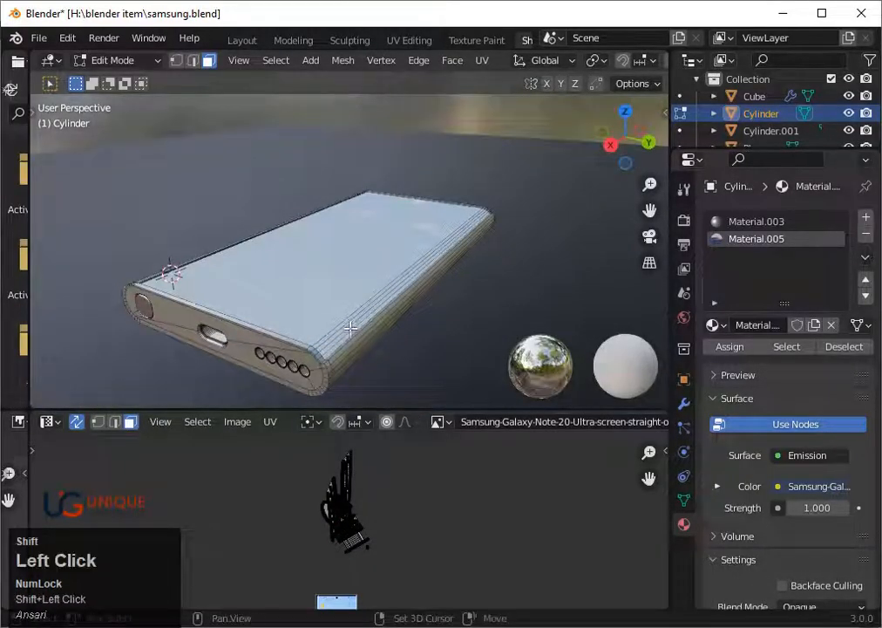
{"action": "left_click", "coordinate": [349, 317], "text": "shift"}
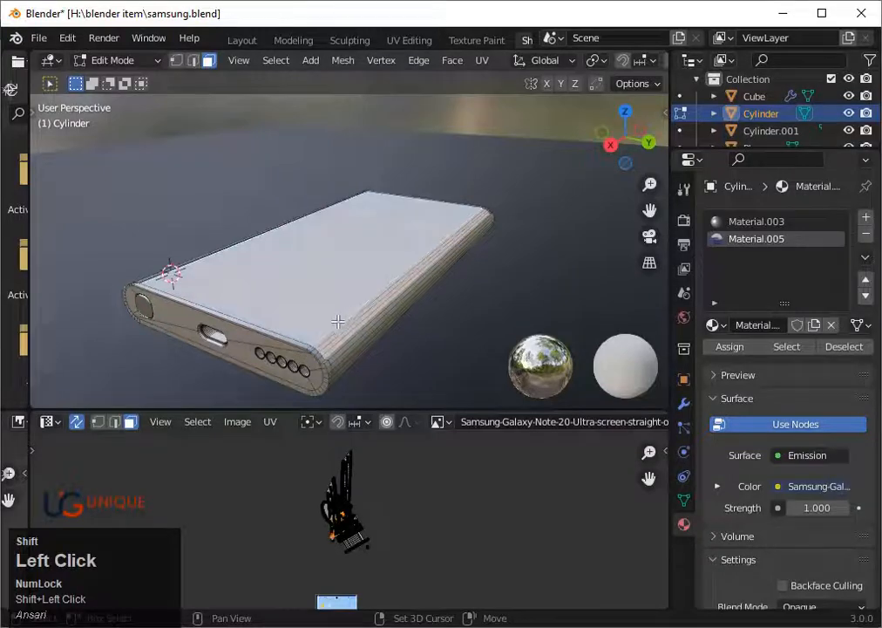
{"action": "middle_click_drag", "start_coordinate": [340, 319], "coordinate": [357, 393]}
{"action": "left_click", "coordinate": [356, 393], "text": "shift"}
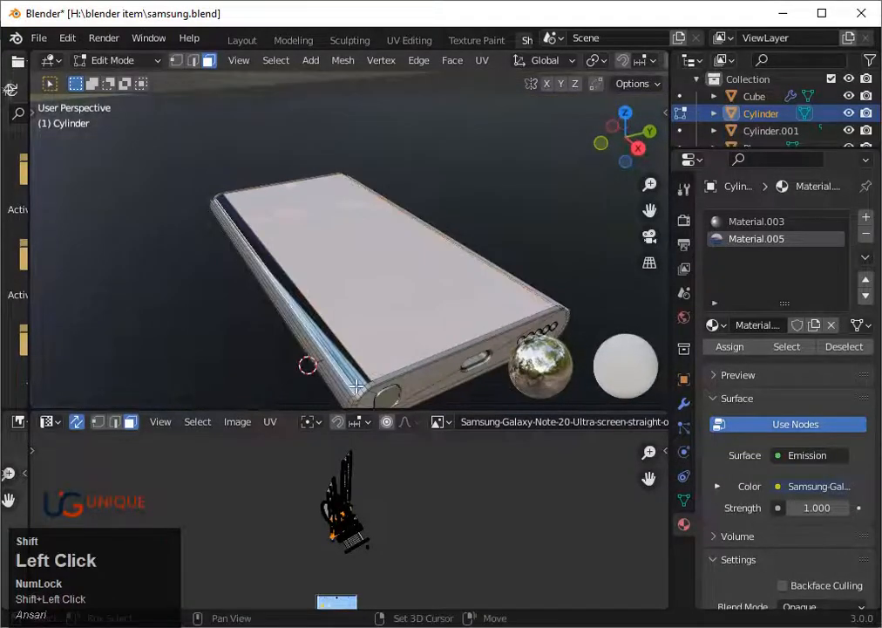
Step: Enlarge the UVs of the selected screen and edge faces, rotate them about 13°, and enlarge them further
{"action": "scroll", "coordinate": [389, 346], "scroll_direction": "down", "scroll_amount": 4}
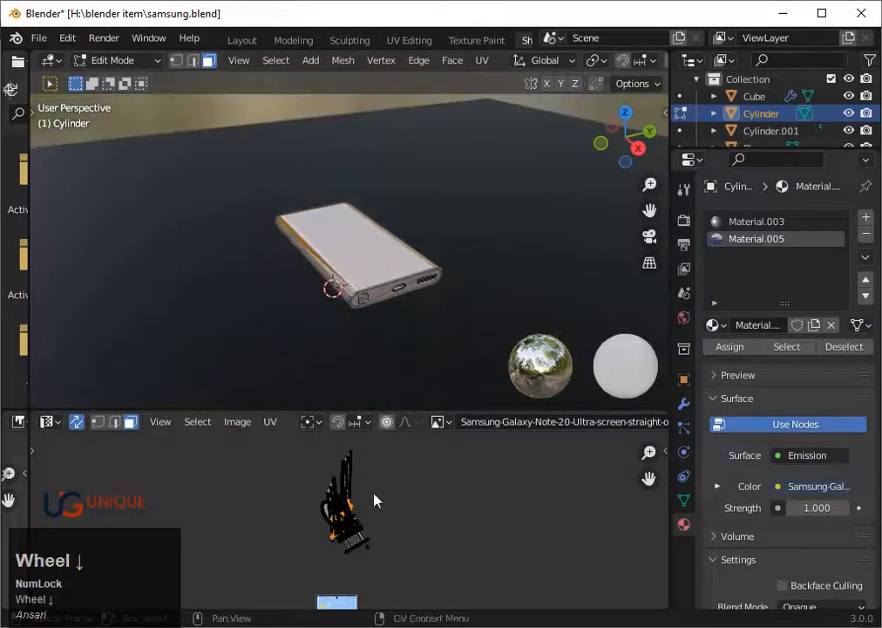
{"action": "scroll", "coordinate": [384, 504], "scroll_direction": "up", "scroll_amount": 2}
{"action": "scroll", "coordinate": [403, 501], "scroll_direction": "down", "scroll_amount": 1}
{"action": "middle_click_drag", "start_coordinate": [435, 346], "coordinate": [393, 398]}
{"action": "key", "text": "s"}
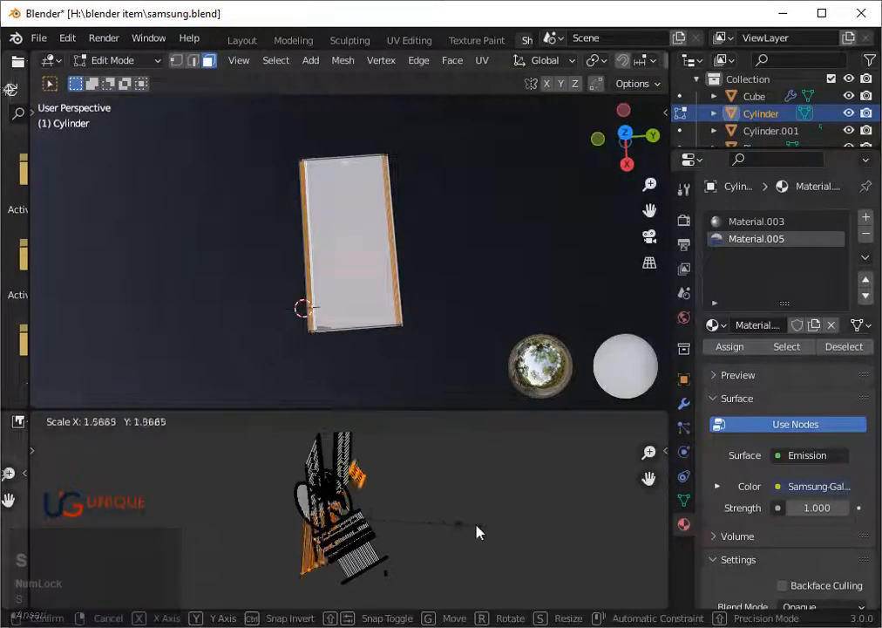
{"action": "left_click", "coordinate": [462, 524]}
{"action": "middle_click_drag", "start_coordinate": [462, 525], "coordinate": [429, 536]}
{"action": "key", "text": "r"}
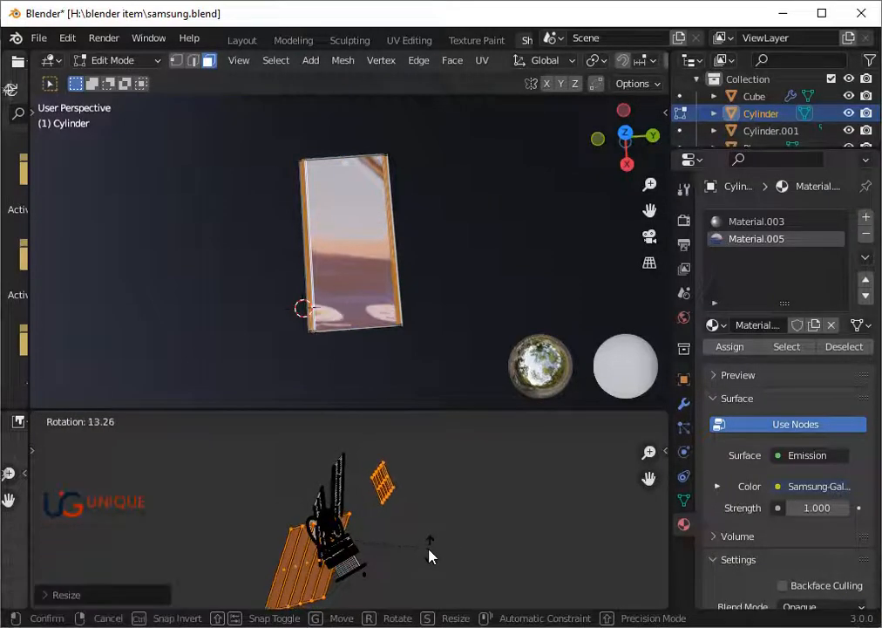
{"action": "left_click", "coordinate": [429, 553]}
{"action": "key", "text": "s"}
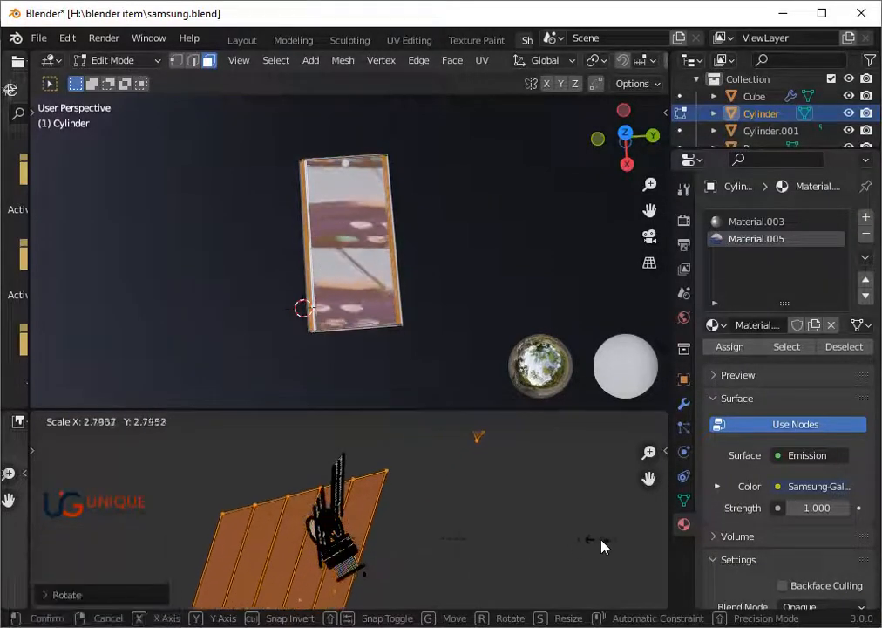
{"action": "left_click", "coordinate": [567, 540]}
Step: Stretch the selected UVs along the Y axis and rotate them about -8.3° so the strips stand upright
{"action": "key", "text": "s"}
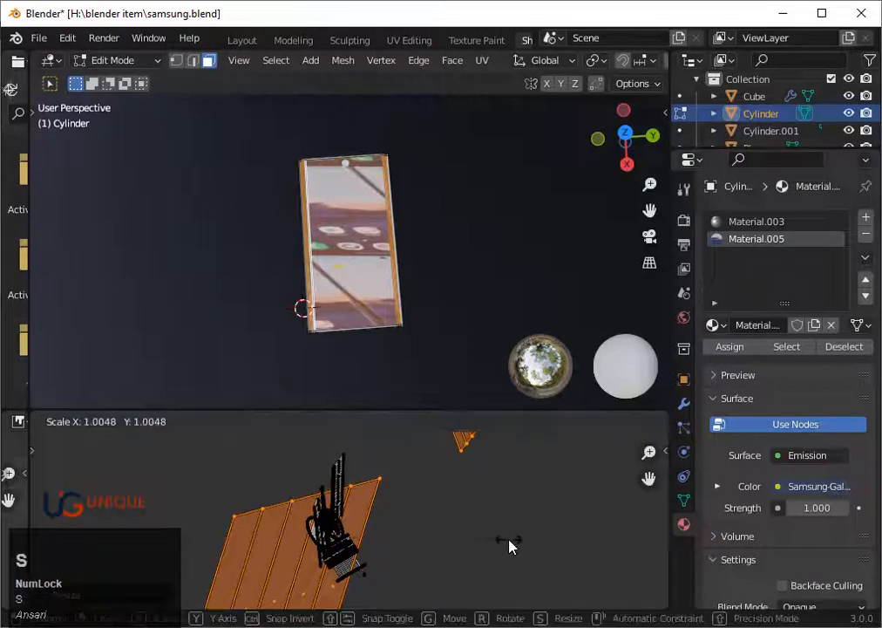
{"action": "key", "text": "y"}
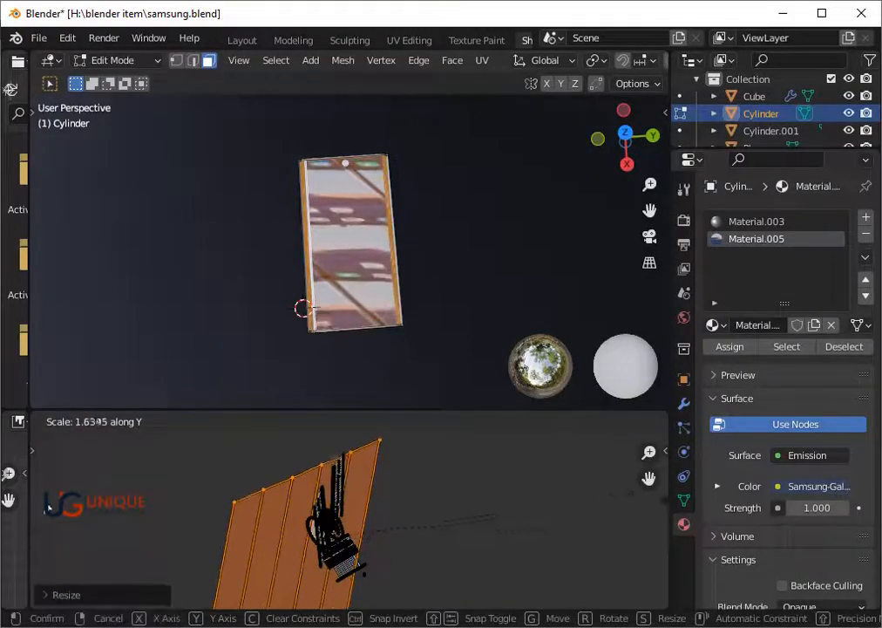
{"action": "left_click", "coordinate": [90, 508]}
{"action": "key", "text": "r"}
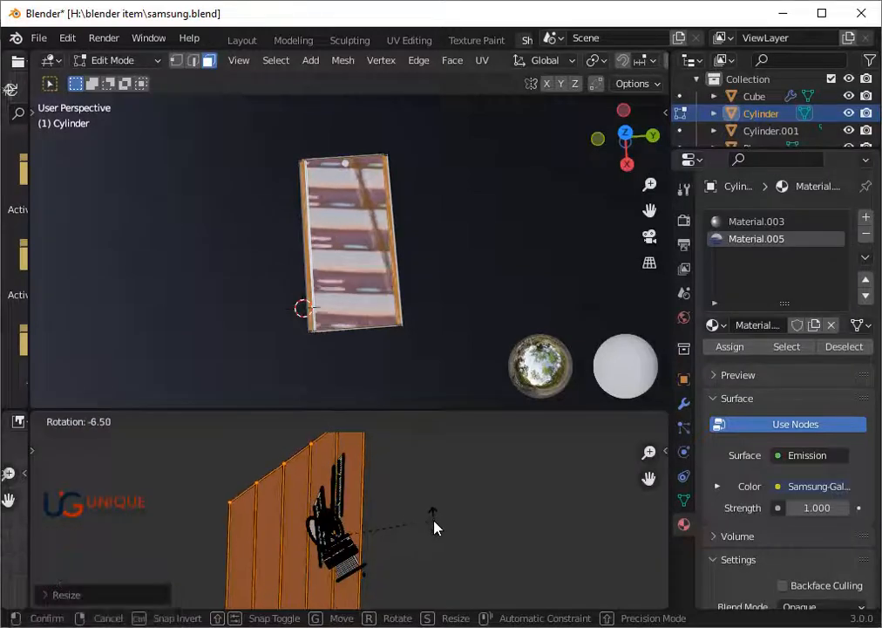
{"action": "key", "text": "Num_Lock"}
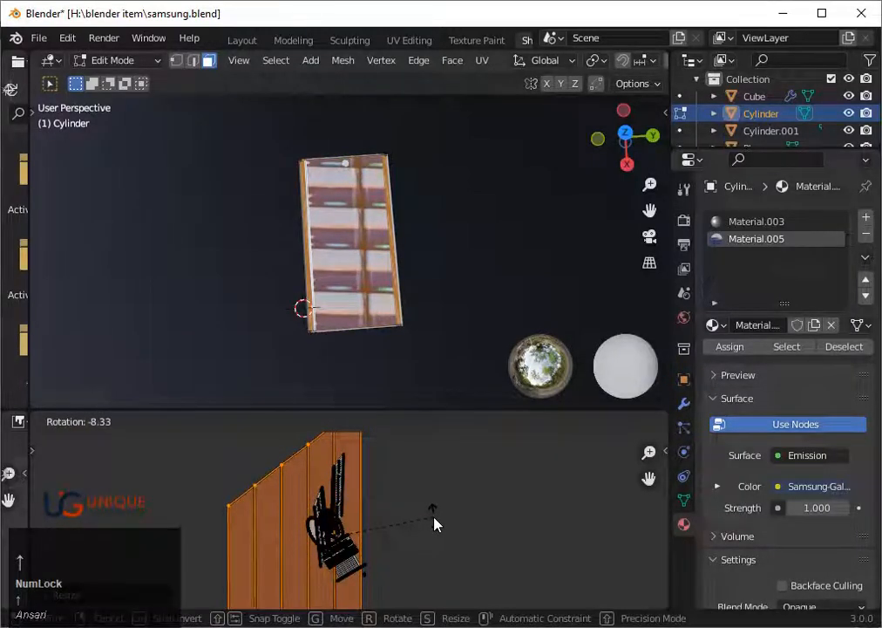
{"action": "left_click", "coordinate": [433, 521]}
Step: Enlarge the selected UVs slightly overall, then compress them along the Y axis
{"action": "middle_click_drag", "start_coordinate": [393, 286], "coordinate": [430, 337]}
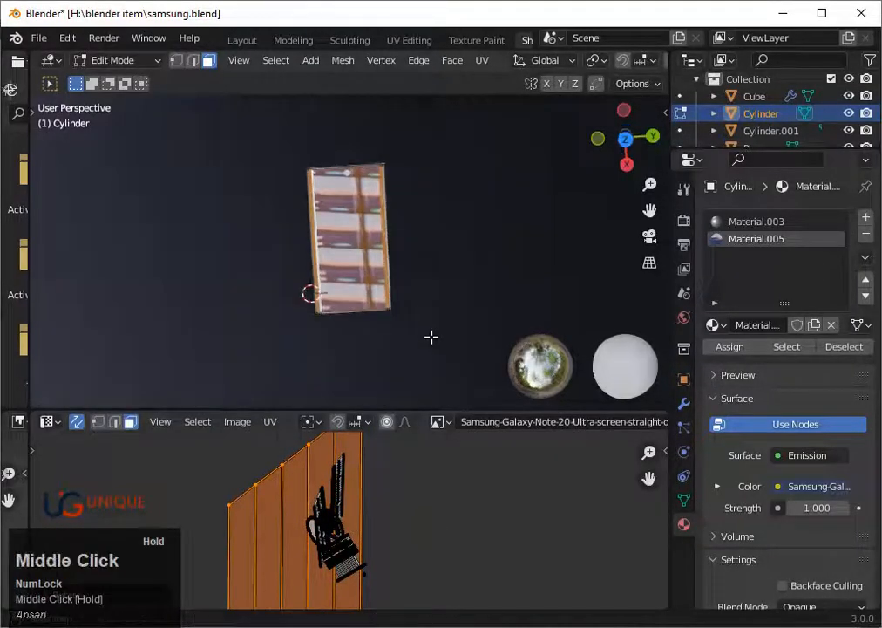
{"action": "key", "text": "r"}
{"action": "left_click", "coordinate": [405, 474]}
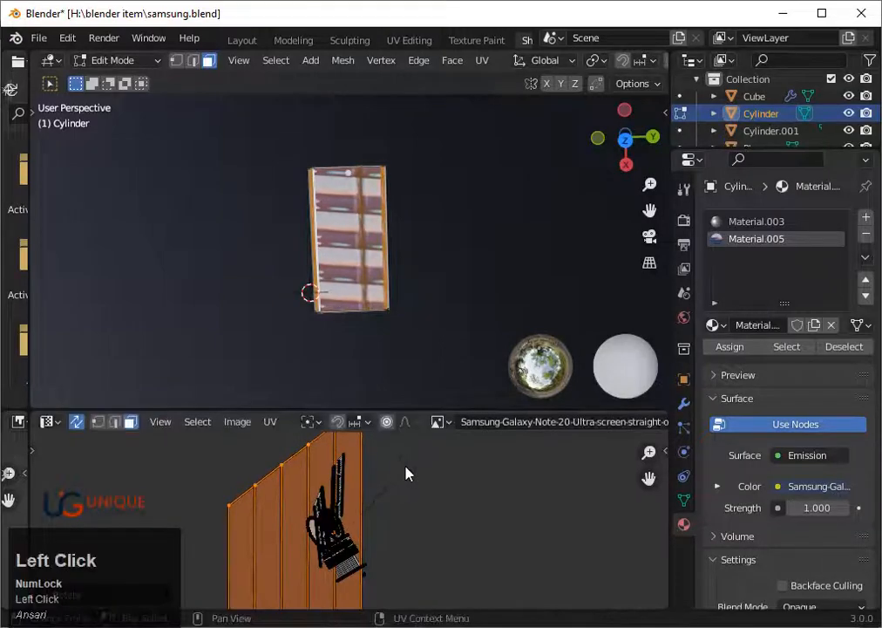
{"action": "key", "text": "s"}
{"action": "left_click", "coordinate": [401, 516]}
{"action": "key", "text": "s"}
{"action": "key", "text": "y"}
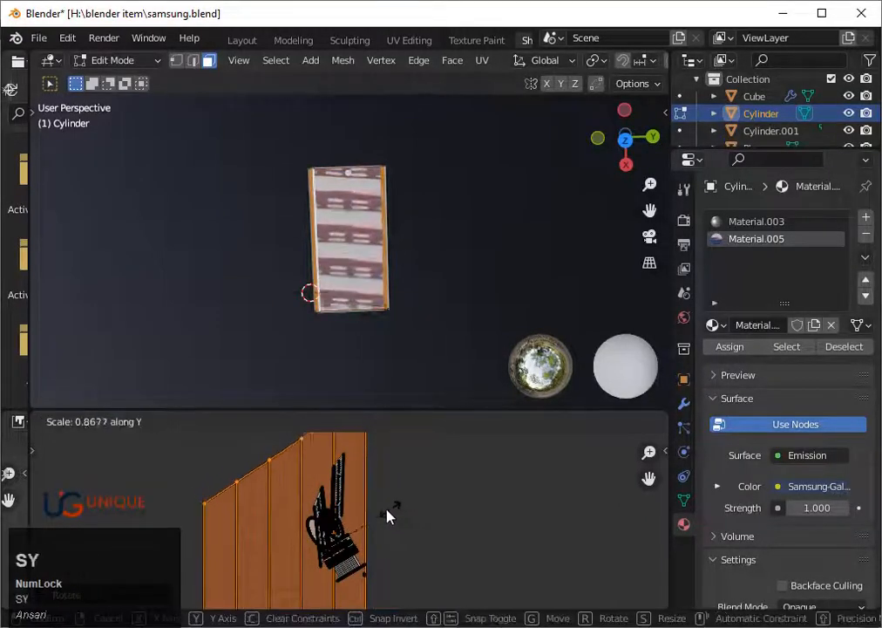
{"action": "left_click", "coordinate": [348, 513]}
Step: Stretch the selected UVs along the X axis and move them about 0.31 along X over the screen image
{"action": "scroll", "coordinate": [368, 505], "scroll_direction": "down", "scroll_amount": 2}
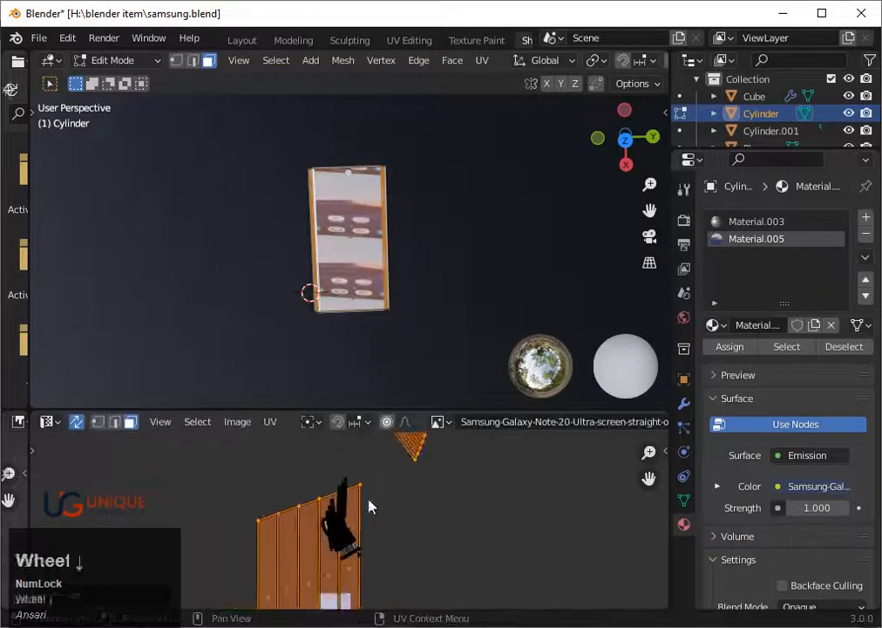
{"action": "middle_click_drag", "start_coordinate": [368, 506], "coordinate": [359, 453]}
{"action": "key", "text": "s"}
{"action": "key", "text": "x"}
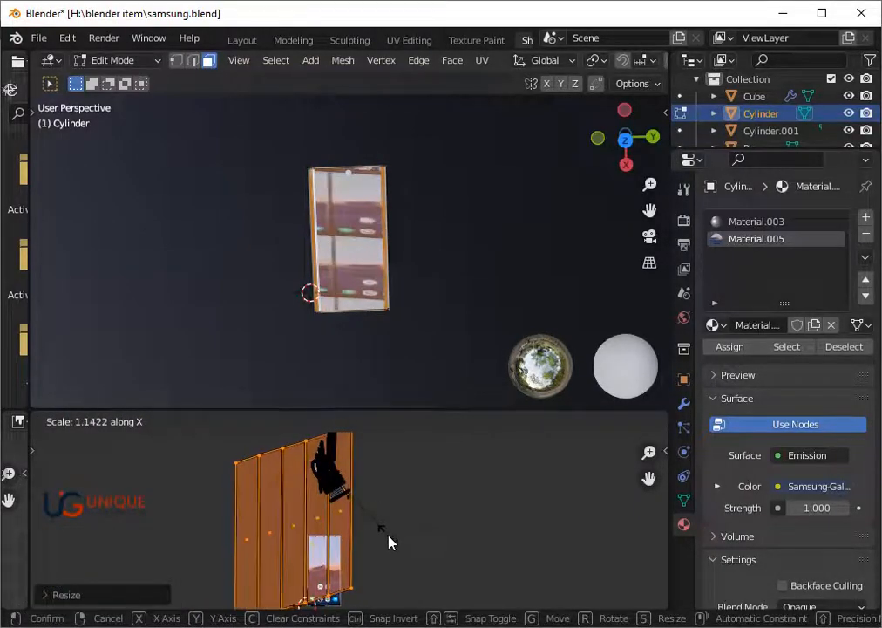
{"action": "left_click", "coordinate": [375, 536]}
{"action": "key", "text": "g"}
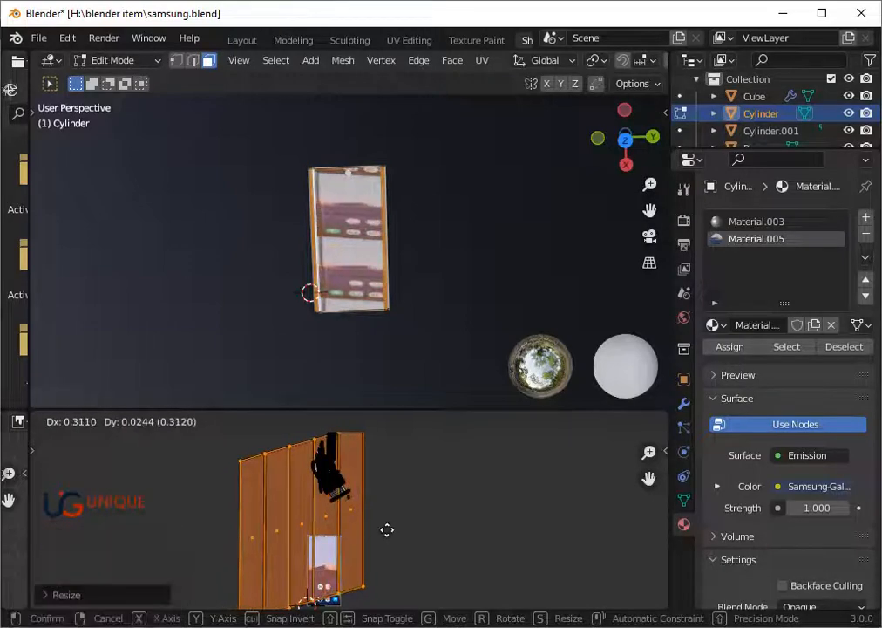
{"action": "left_click", "coordinate": [386, 528]}
Step: View the phone straight from the top and rotate the selected UVs slightly to level the screen image
{"action": "scroll", "coordinate": [400, 307], "scroll_direction": "up", "scroll_amount": 1}
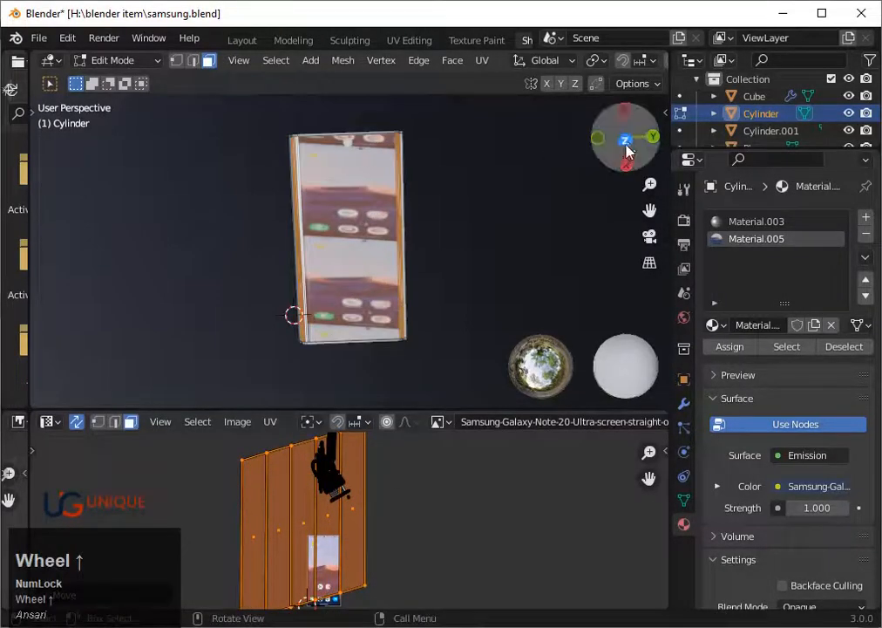
{"action": "left_click", "coordinate": [625, 140]}
{"action": "key", "text": "r"}
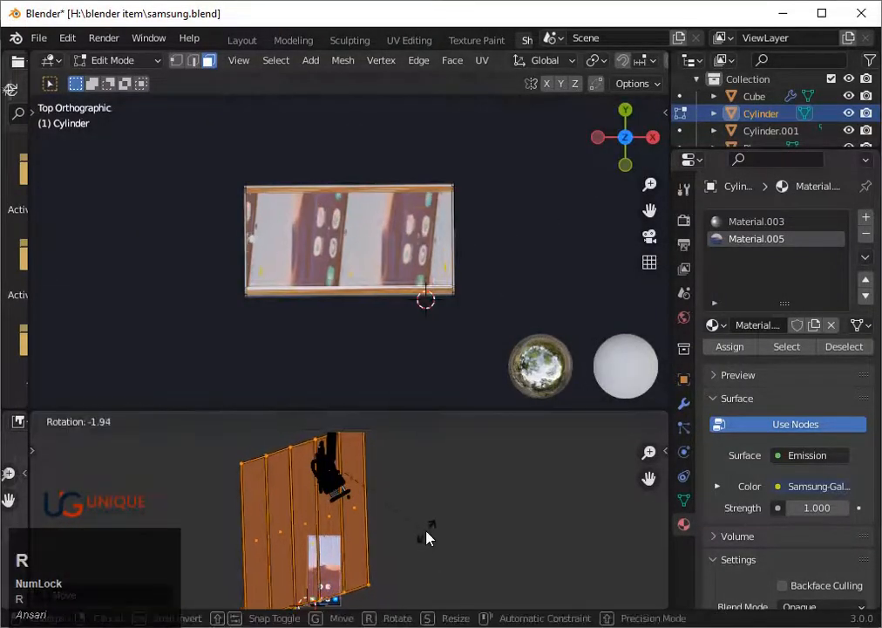
{"action": "left_click", "coordinate": [427, 546]}
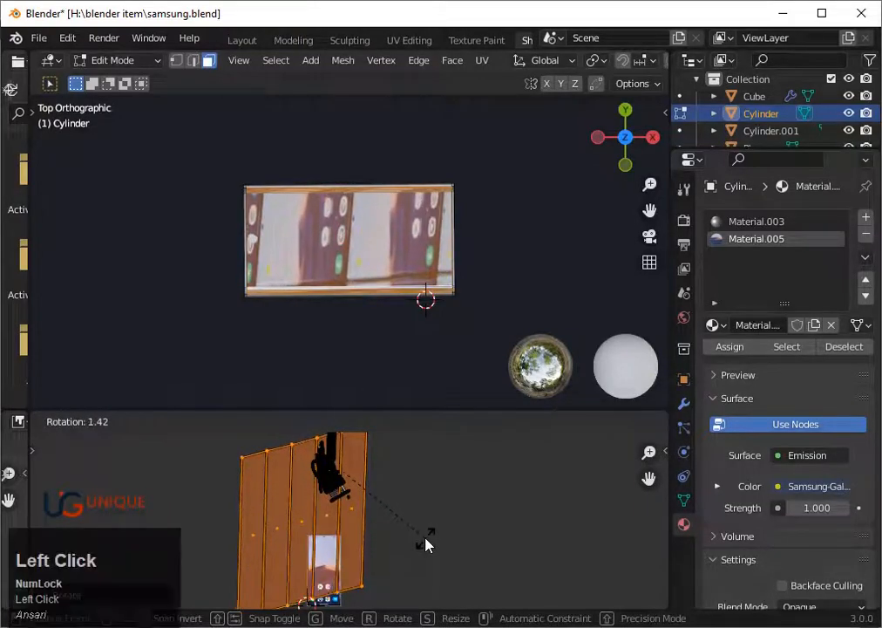
Step: Compress the selected UVs along the Y axis and rotate them about -4°
{"action": "key", "text": "s"}
{"action": "key", "text": "y"}
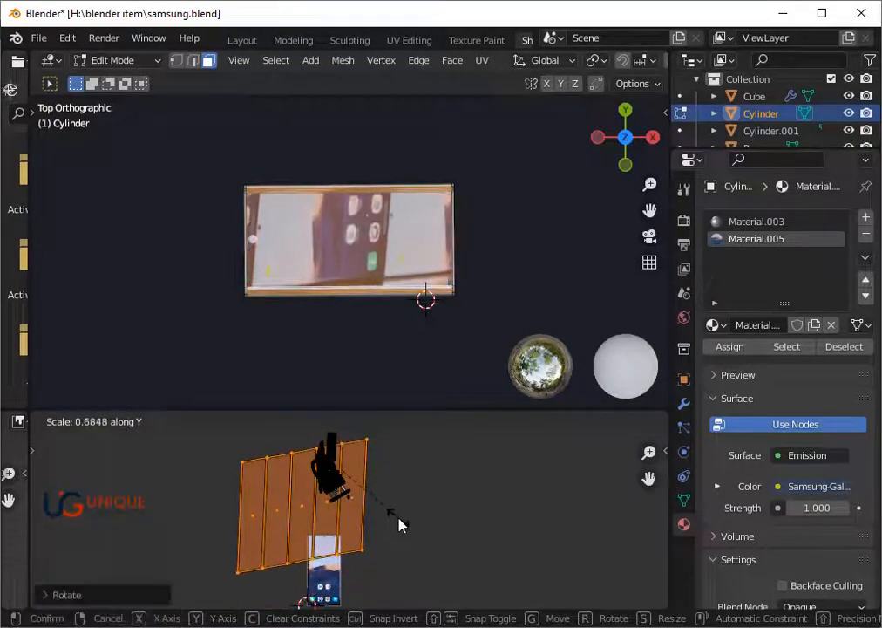
{"action": "left_click", "coordinate": [380, 510]}
{"action": "key", "text": "r"}
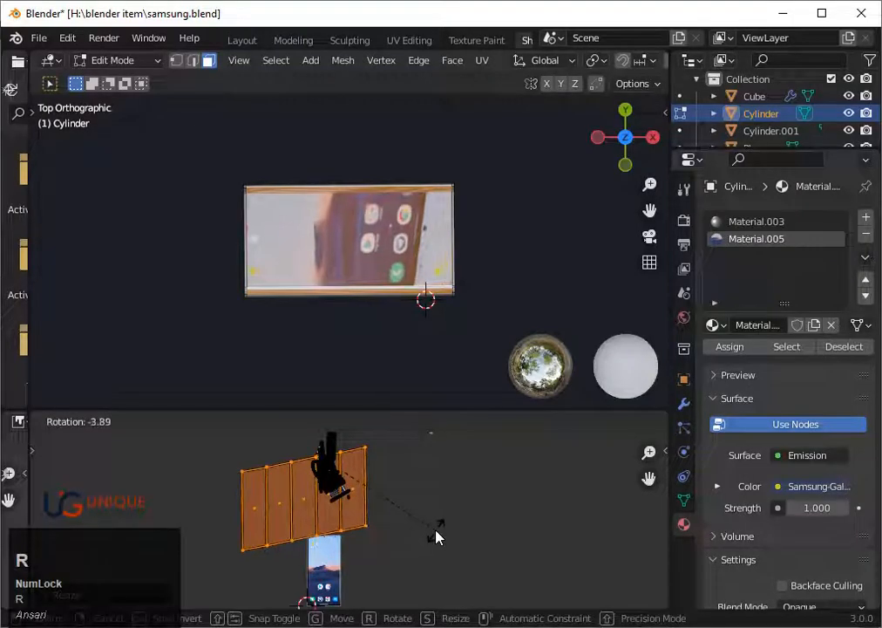
{"action": "left_click", "coordinate": [438, 533]}
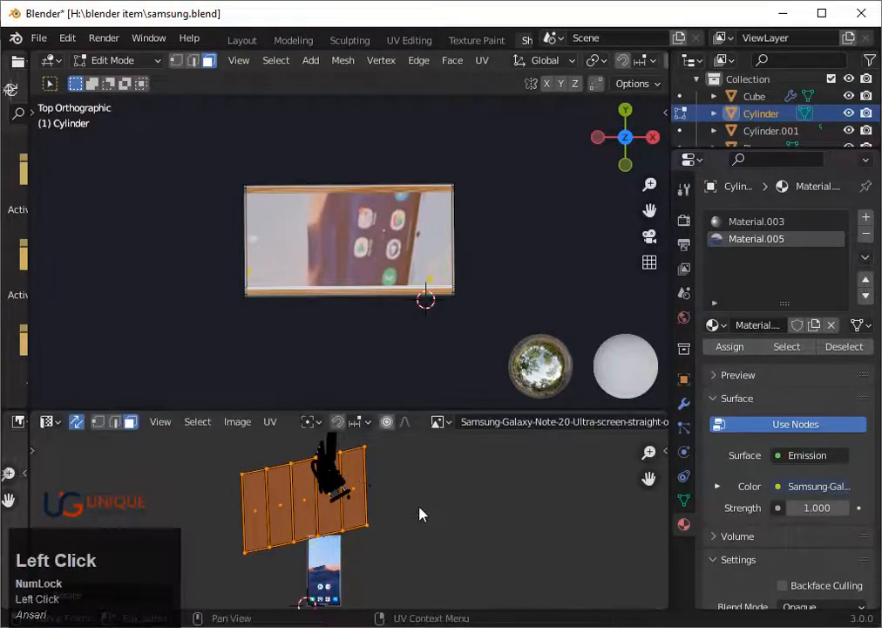
Step: Select the small separate island of narrow UV strips, move it slightly down, and adjust its rotation
{"action": "scroll", "coordinate": [367, 504], "scroll_direction": "down", "scroll_amount": 3}
{"action": "left_click", "coordinate": [438, 509]}
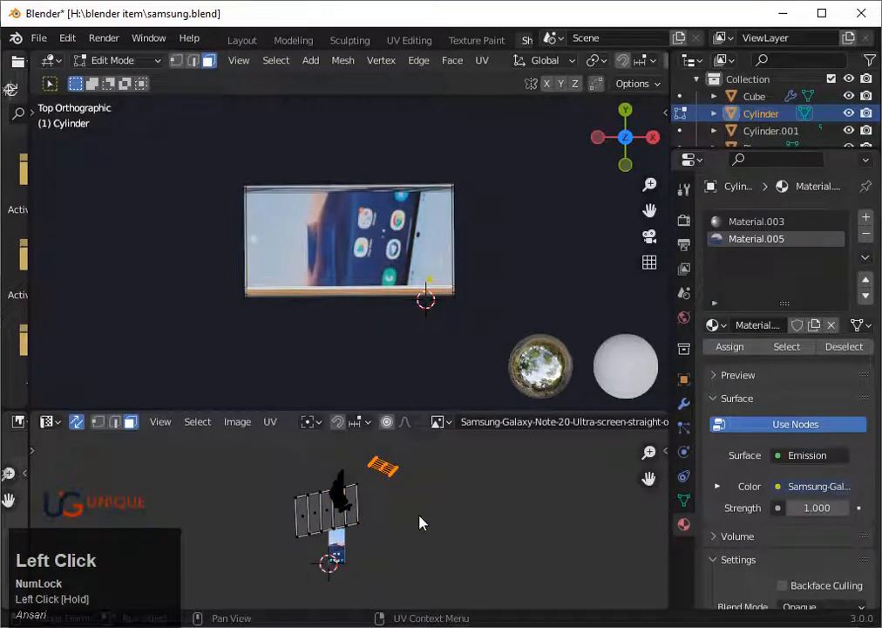
{"action": "key", "text": "g"}
{"action": "left_click", "coordinate": [415, 540]}
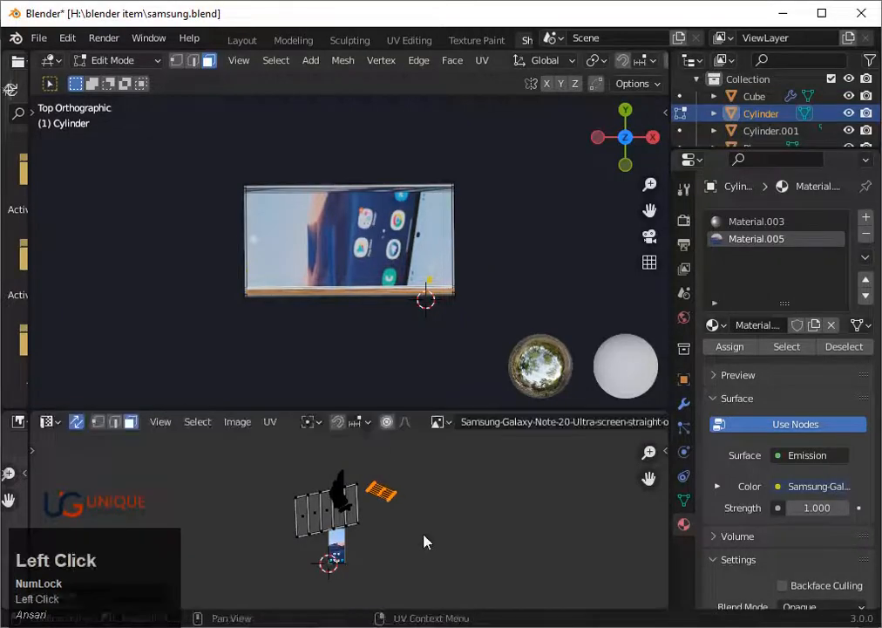
{"action": "key", "text": "r"}
{"action": "left_click", "coordinate": [441, 461]}
Step: Select all five large UV strips and the small strip island, leaving out the dense overlapping cluster
{"action": "left_click_drag", "start_coordinate": [290, 511], "coordinate": [373, 573]}
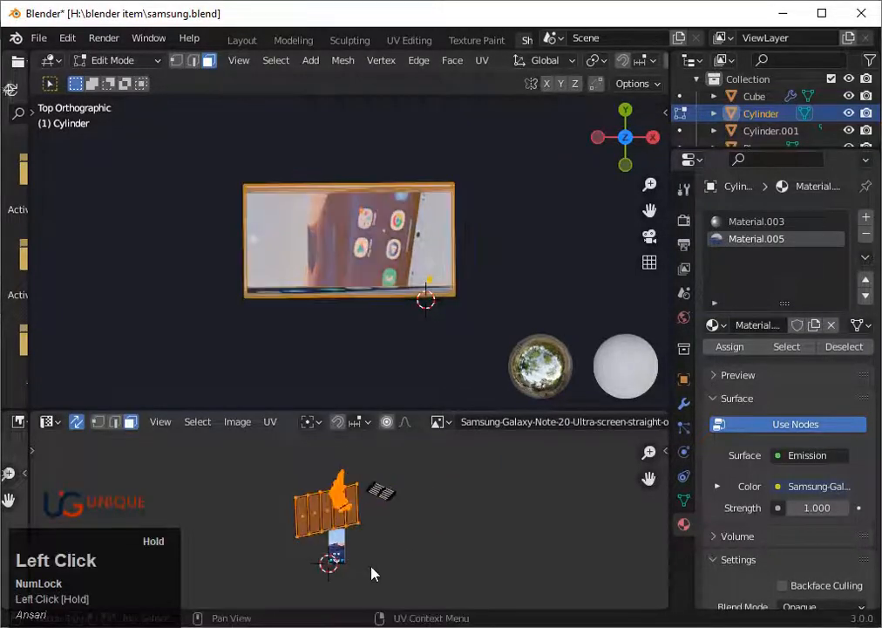
{"action": "scroll", "coordinate": [360, 530], "scroll_direction": "up", "scroll_amount": 7}
{"action": "left_click", "coordinate": [366, 524]}
{"action": "left_click", "coordinate": [308, 523], "text": "shift"}
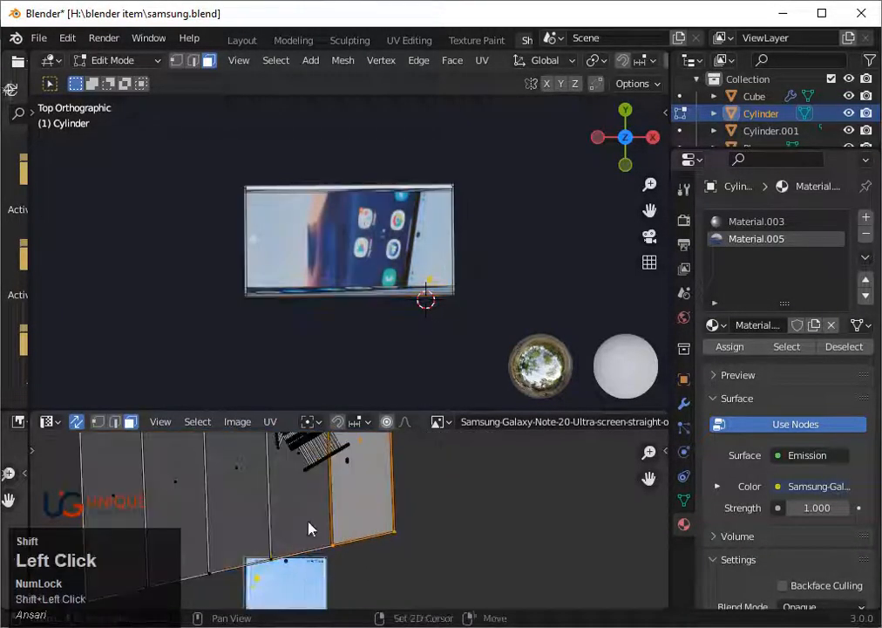
{"action": "left_click", "coordinate": [253, 522], "text": "shift"}
{"action": "left_click", "coordinate": [161, 504], "text": "shift"}
{"action": "left_click", "coordinate": [120, 502], "text": "shift"}
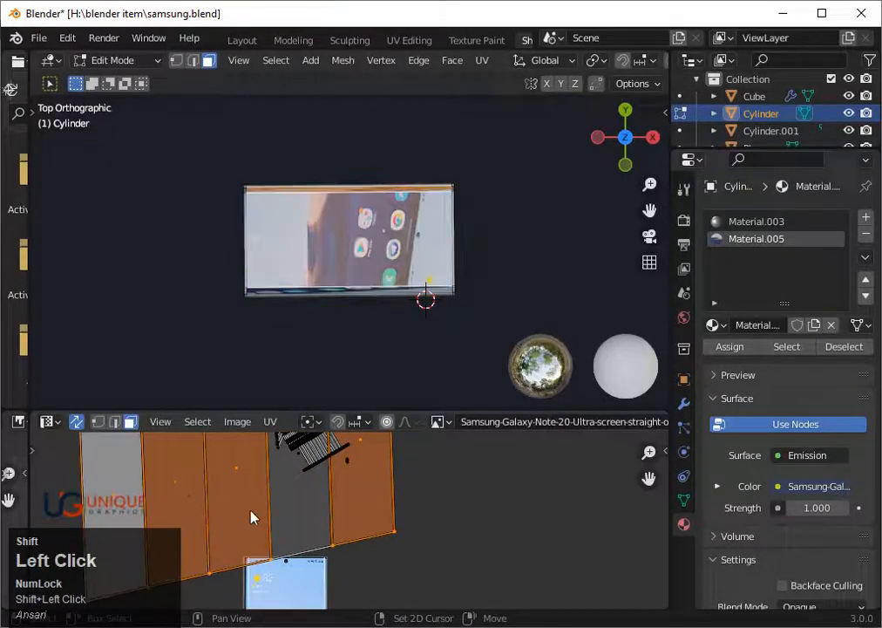
{"action": "scroll", "coordinate": [395, 507], "scroll_direction": "down", "scroll_amount": 4}
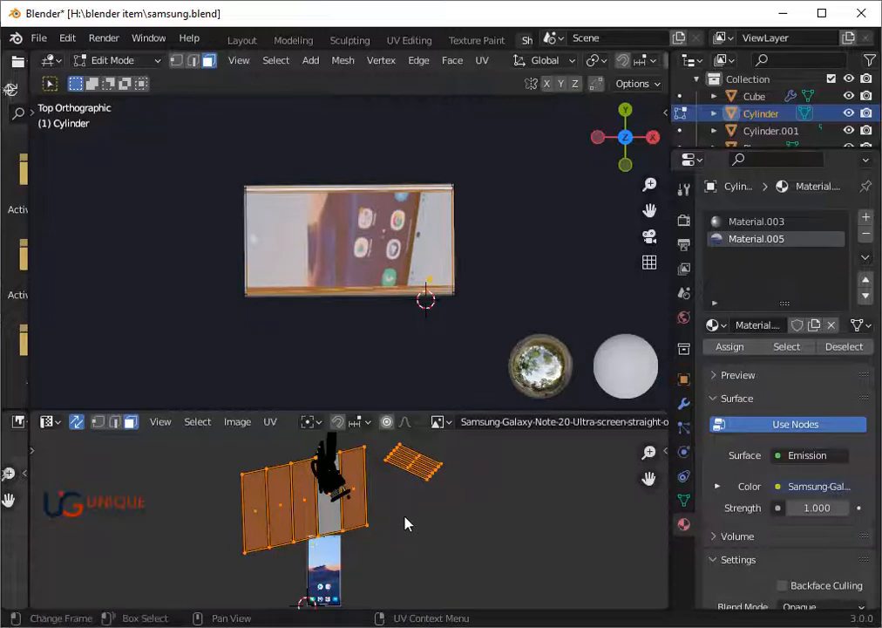
Step: Rotate the selected UVs, finishing with a trackball rotation, until the large strips stand upright with a level lower edge
{"action": "key", "text": "r"}
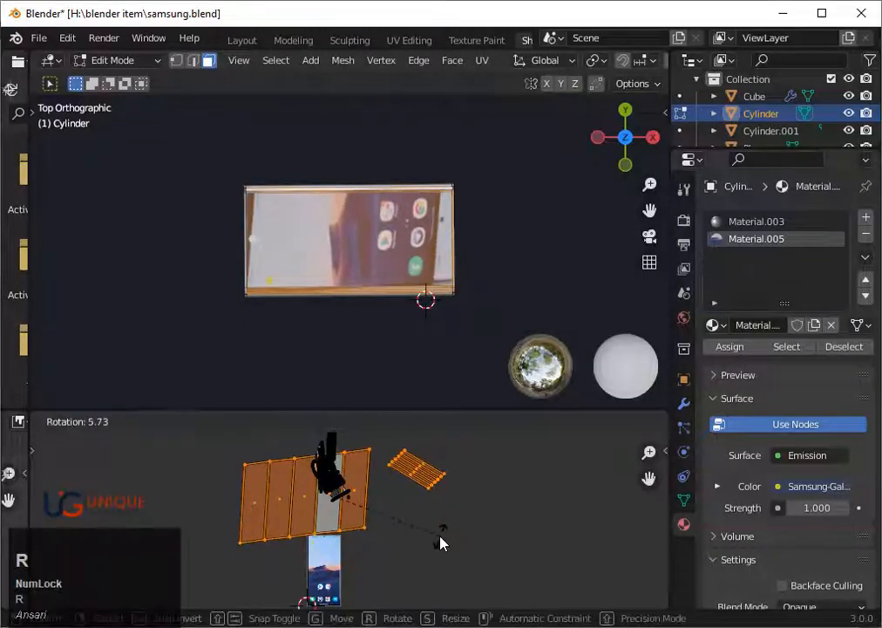
{"action": "left_click", "coordinate": [437, 549]}
{"action": "scroll", "coordinate": [407, 547], "scroll_direction": "up", "scroll_amount": 1}
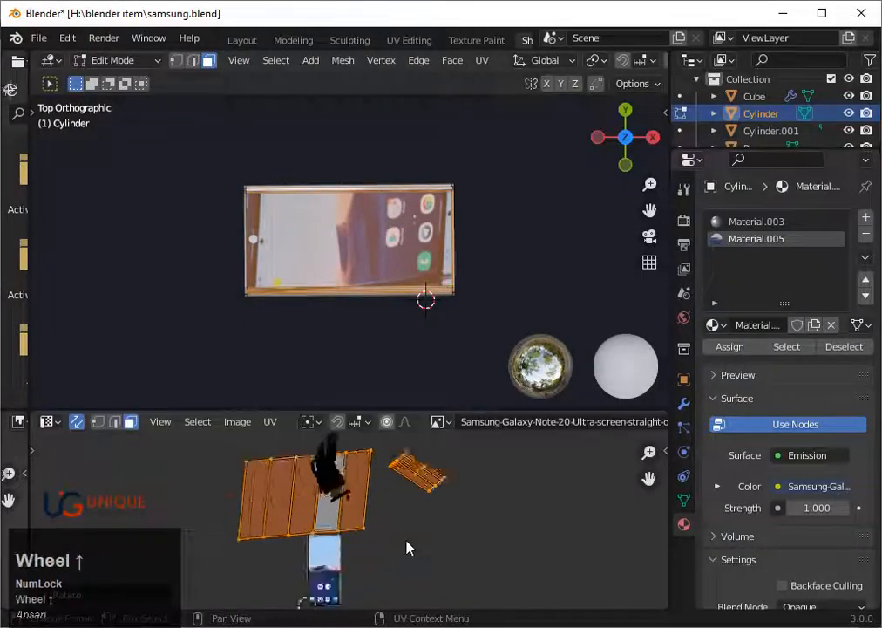
{"action": "scroll", "coordinate": [407, 547], "scroll_direction": "up", "scroll_amount": 2}
{"action": "scroll", "coordinate": [408, 528], "scroll_direction": "down", "scroll_amount": 1}
{"action": "key", "text": "r"}
{"action": "key", "text": "r"}
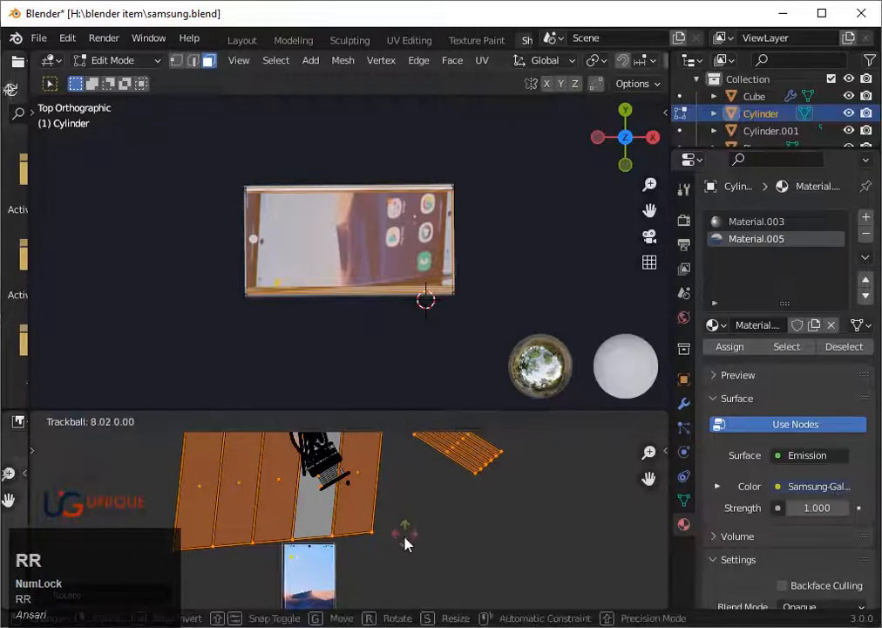
{"action": "left_click", "coordinate": [377, 569]}
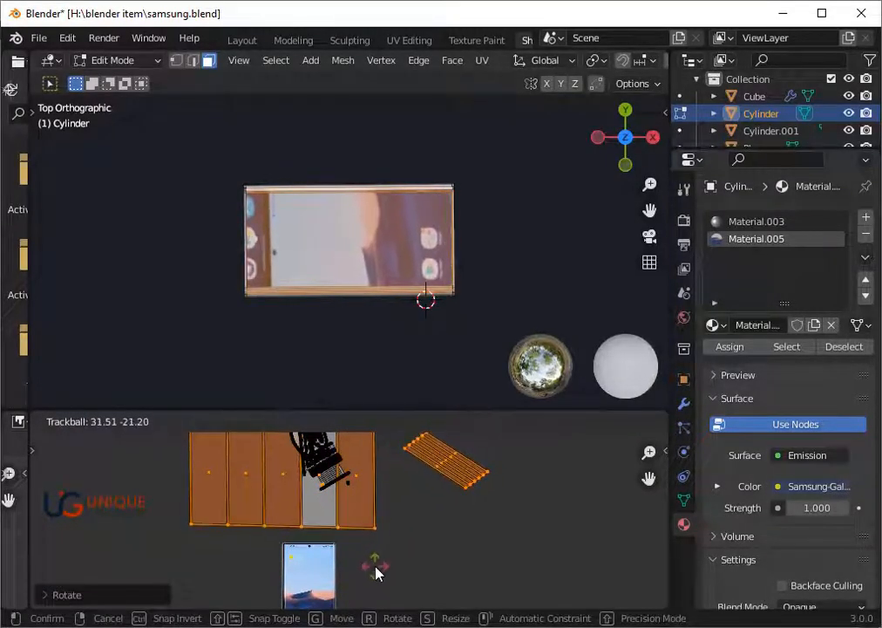
{"action": "left_click", "coordinate": [382, 562]}
Step: Enlarge the selected UVs slightly and fine-tune their angle with a small trackball rotation
{"action": "key", "text": "s"}
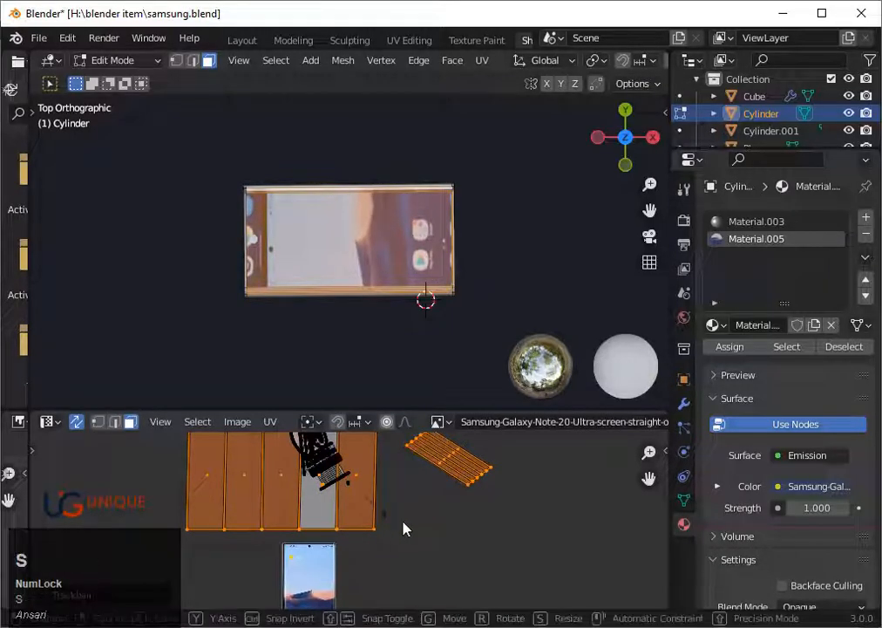
{"action": "left_click", "coordinate": [401, 526]}
{"action": "key", "text": "r"}
{"action": "key", "text": "r"}
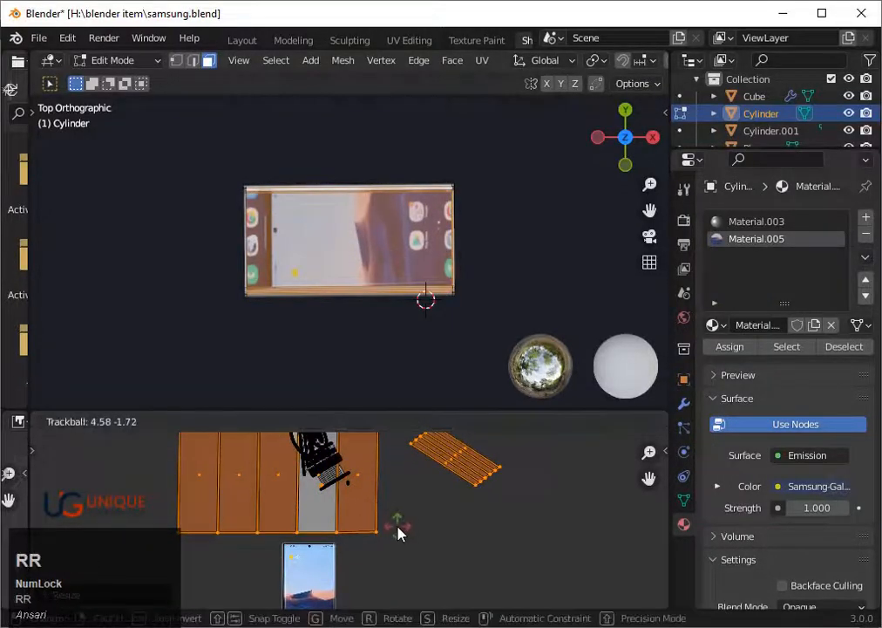
{"action": "left_click", "coordinate": [394, 544]}
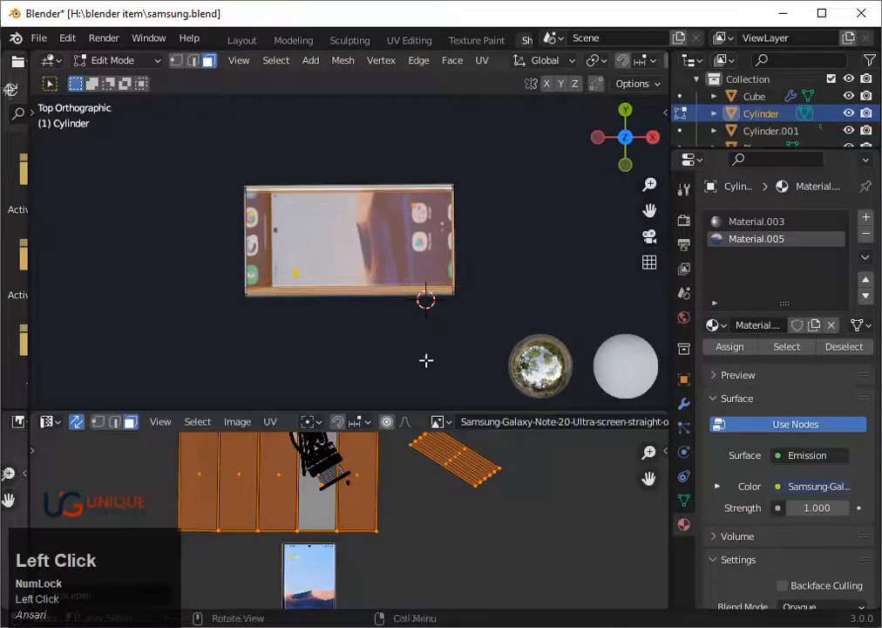
Step: Stretch the selected UVs by about 1.15 along the Y axis and move them slightly down over the screen image
{"action": "scroll", "coordinate": [434, 355], "scroll_direction": "up", "scroll_amount": 1}
{"action": "key", "text": "s"}
{"action": "key", "text": "y"}
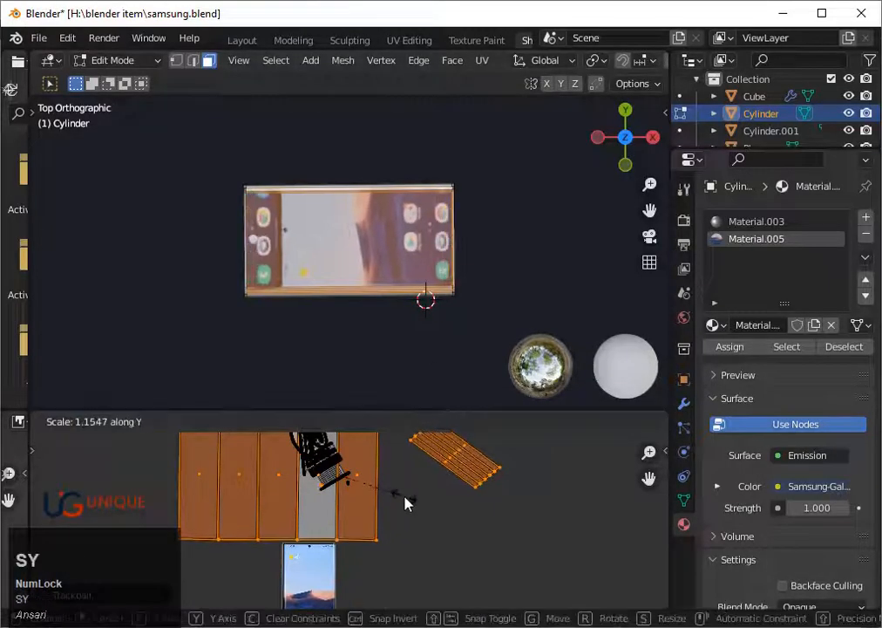
{"action": "left_click", "coordinate": [405, 504]}
{"action": "key", "text": "g"}
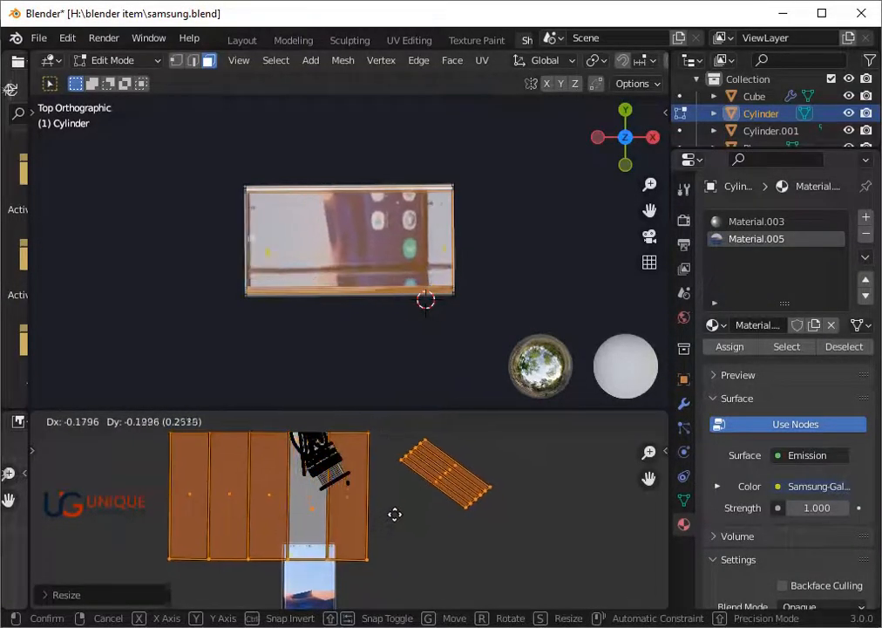
{"action": "left_click", "coordinate": [395, 521]}
Step: Fine-tune the selected UVs' scale along the Y axis to fit one screen image along the phone's length
{"action": "key", "text": "s"}
{"action": "key", "text": "x"}
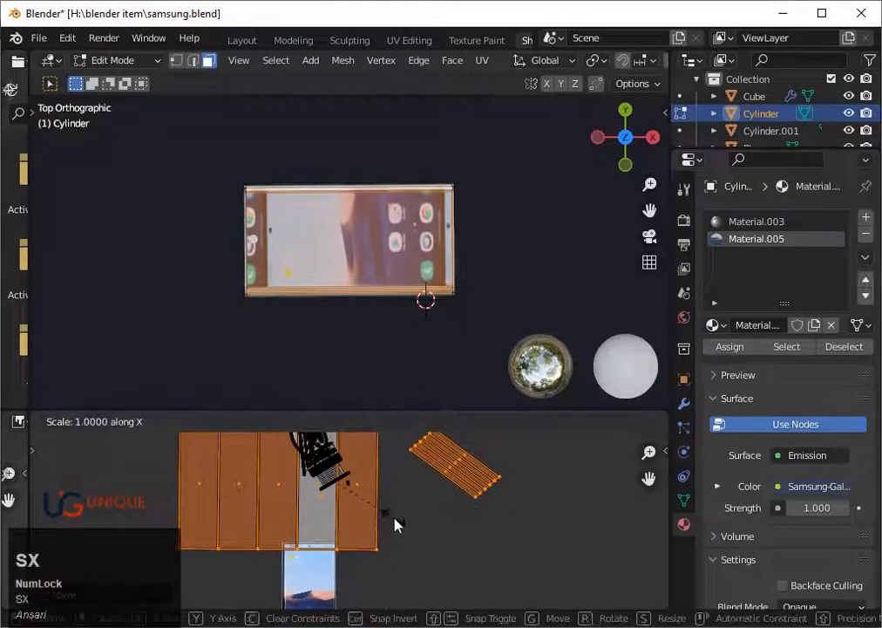
{"action": "key", "text": "y"}
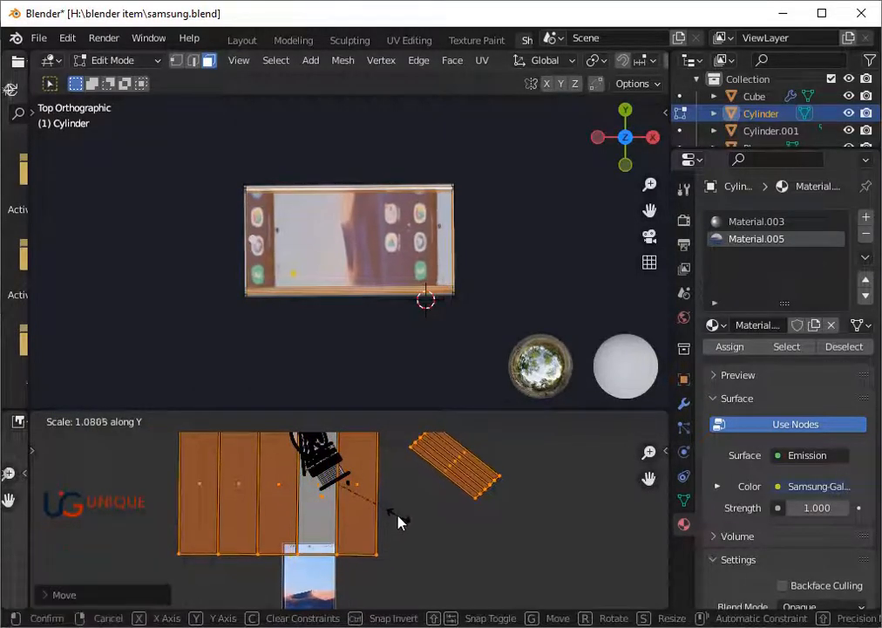
{"action": "left_click", "coordinate": [392, 519]}
{"action": "key", "text": "s"}
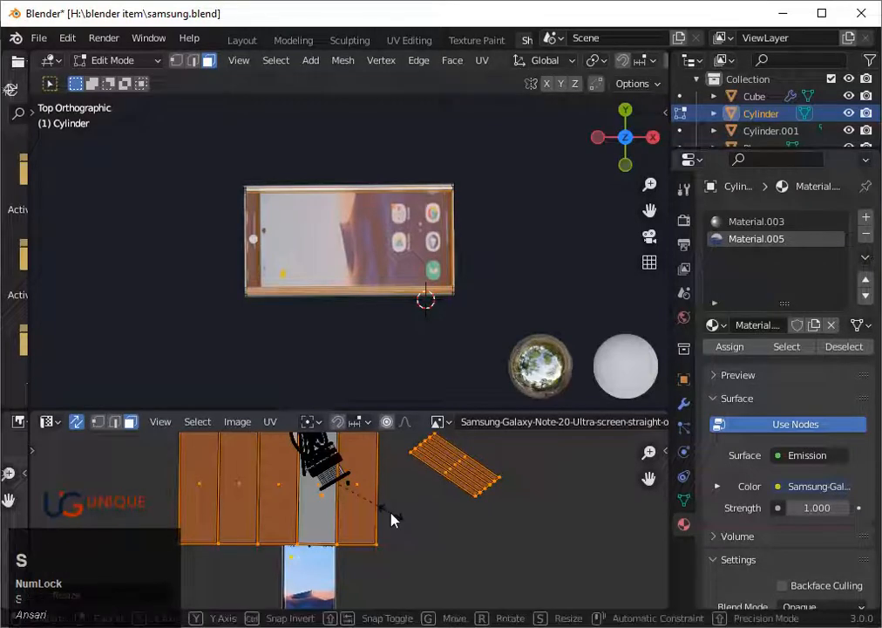
{"action": "key", "text": "y"}
{"action": "left_click", "coordinate": [390, 516]}
Step: Move the selected UVs about -0.08 along the Y axis and about 0.1 along the X axis
{"action": "key", "text": "g"}
{"action": "key", "text": "y"}
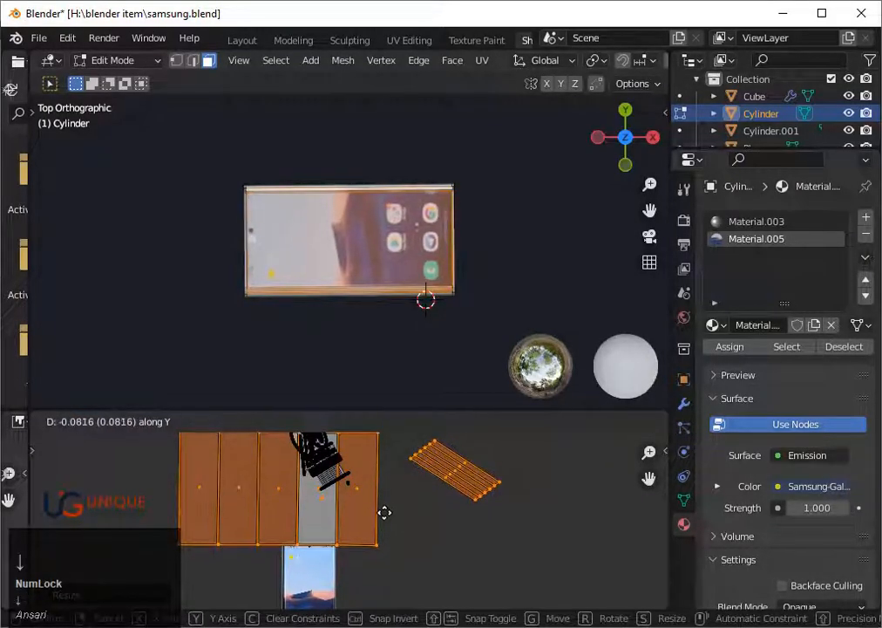
{"action": "left_click", "coordinate": [385, 513]}
{"action": "key", "text": "g"}
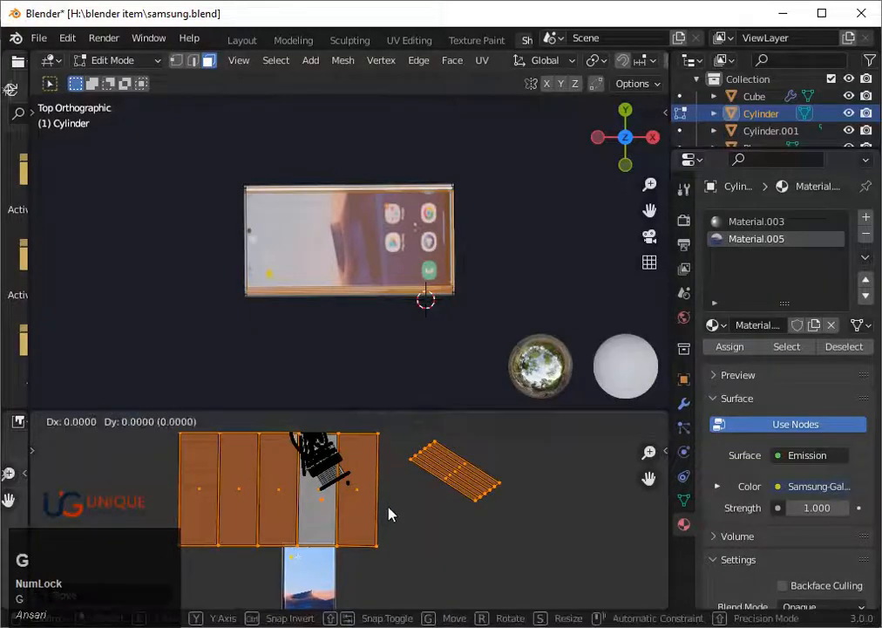
{"action": "key", "text": "x"}
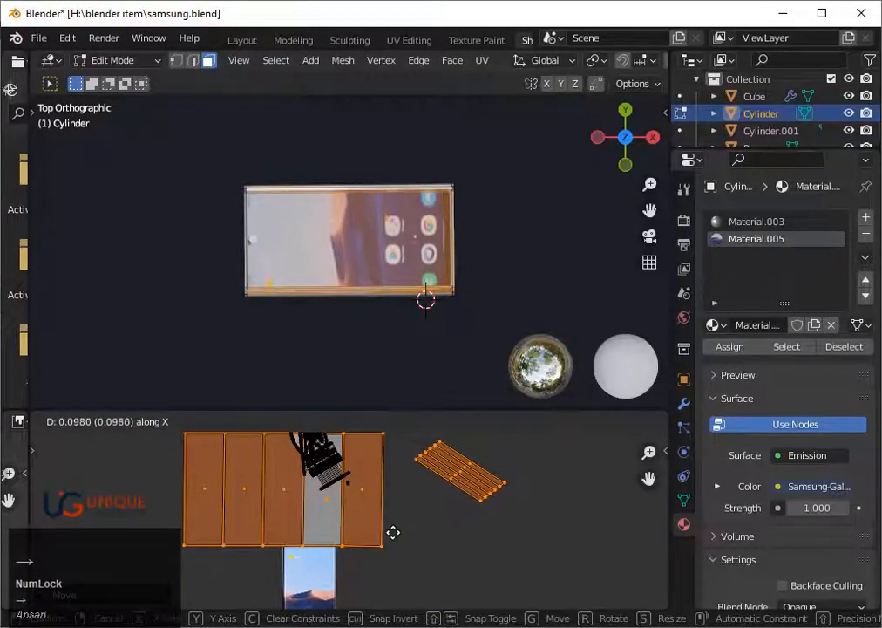
{"action": "left_click", "coordinate": [392, 532]}
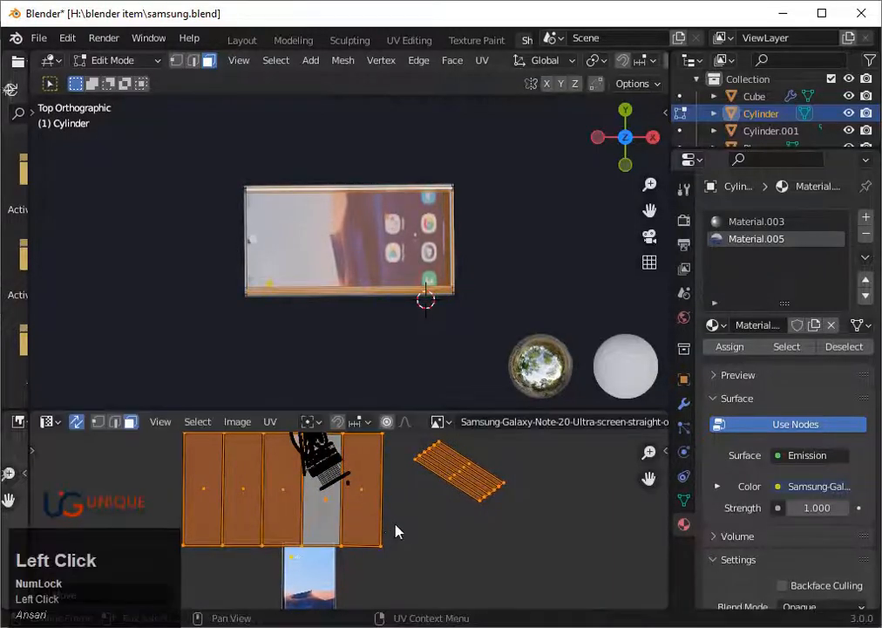
Step: Enlarge the selected UVs slightly and move them about 0.15 along the X axis to center the screen image
{"action": "key", "text": "s"}
{"action": "left_click", "coordinate": [402, 543]}
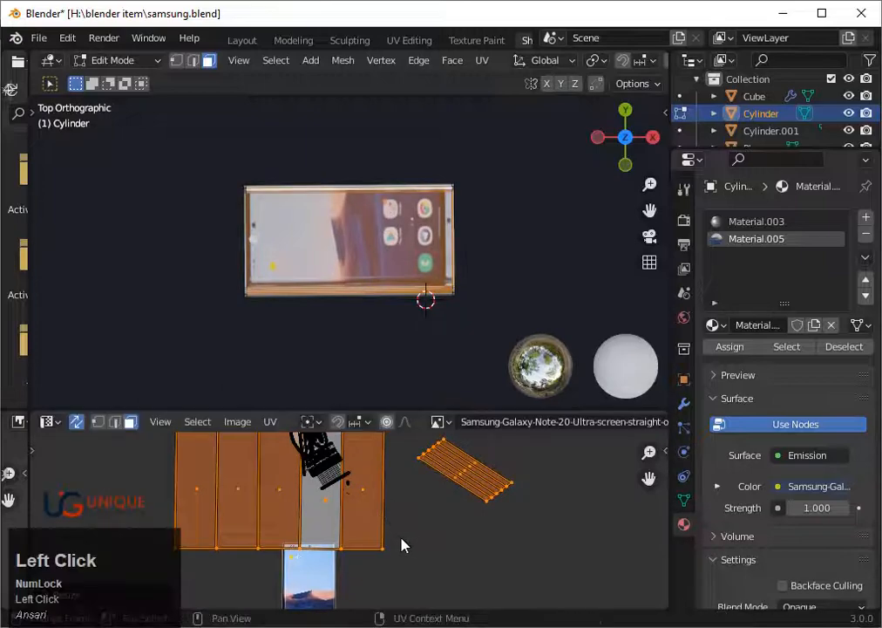
{"action": "key", "text": "g"}
{"action": "key", "text": "x"}
{"action": "key", "text": "Down"}
{"action": "key", "text": "Right"}
{"action": "key", "text": "Right"}
{"action": "key", "text": "Right"}
{"action": "key", "text": "Right"}
{"action": "key", "text": "Right"}
{"action": "key", "text": "Right"}
{"action": "key", "text": "Right"}
{"action": "key", "text": "Right"}
{"action": "key", "text": "Right"}
{"action": "key", "text": "Right"}
{"action": "key", "text": "Right"}
{"action": "key", "text": "Right"}
{"action": "key", "text": "Right"}
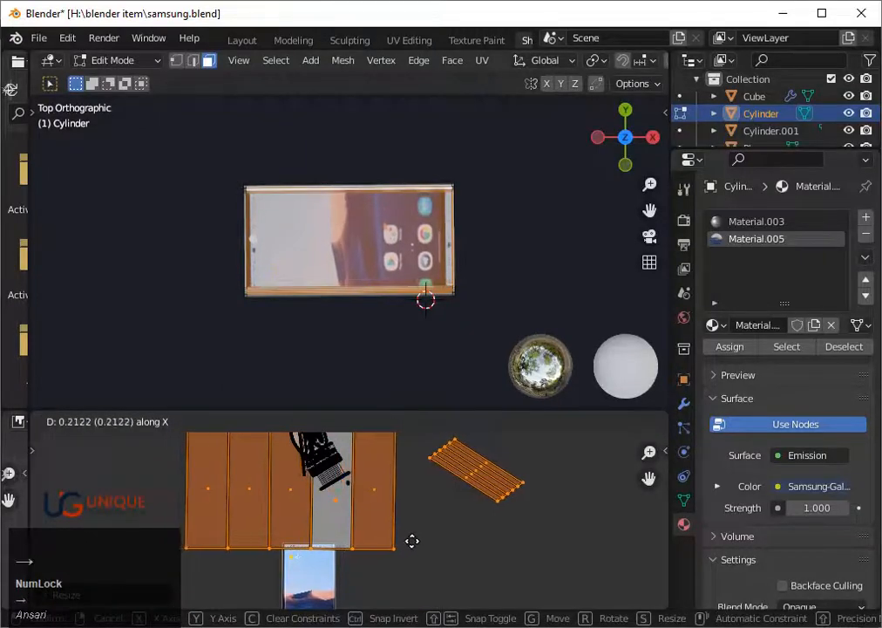
{"action": "key", "text": "Left"}
{"action": "key", "text": "Left"}
{"action": "key", "text": "Left"}
{"action": "key", "text": "Left"}
{"action": "key", "text": "Left"}
{"action": "key", "text": "Right"}
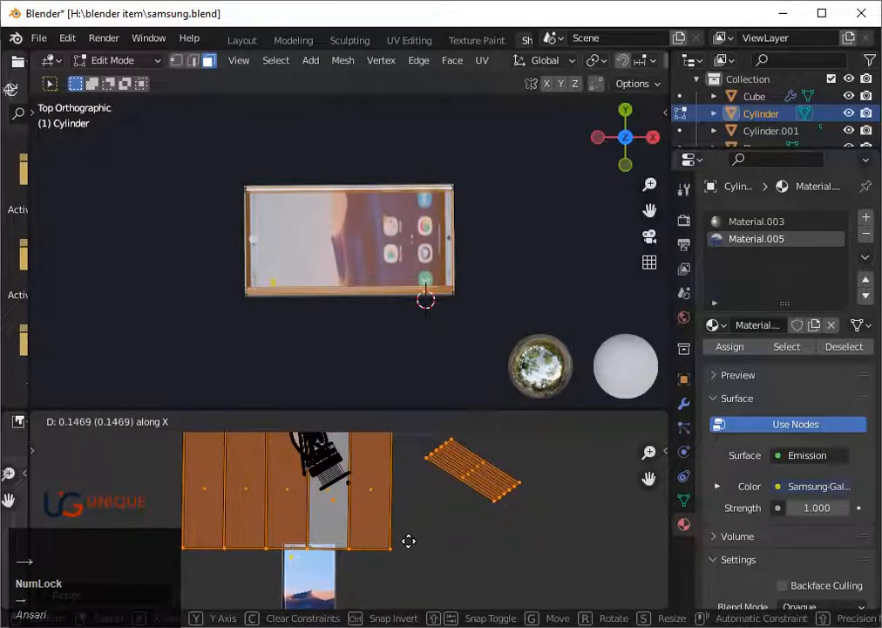
{"action": "key", "text": "space"}
Step: Undo the recent UV moves, rotations and scalings back to the tall, slanted strip layout
{"action": "middle_click_drag", "start_coordinate": [488, 305], "coordinate": [394, 227]}
{"action": "scroll", "coordinate": [402, 273], "scroll_direction": "up", "scroll_amount": 6}
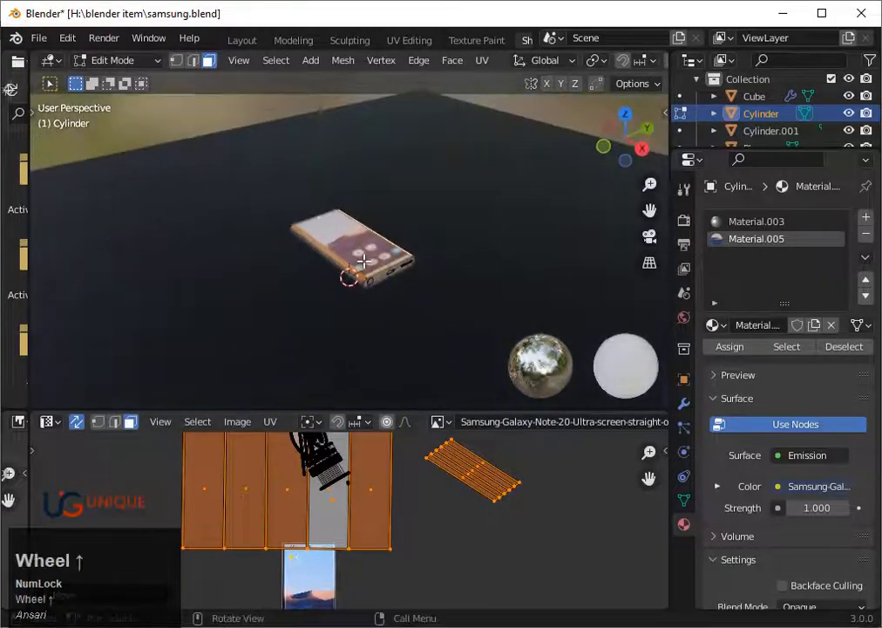
{"action": "key", "text": "Tab"}
{"action": "middle_click_drag", "start_coordinate": [417, 309], "coordinate": [501, 307]}
{"action": "key", "text": "ctrl+z"}
{"action": "key", "text": "Tab"}
{"action": "key", "text": "Tab"}
{"action": "key", "text": "ctrl+z"}
{"action": "key", "text": "ctrl+z"}
{"action": "key", "text": "ctrl+z"}
{"action": "key", "text": "ctrl+z"}
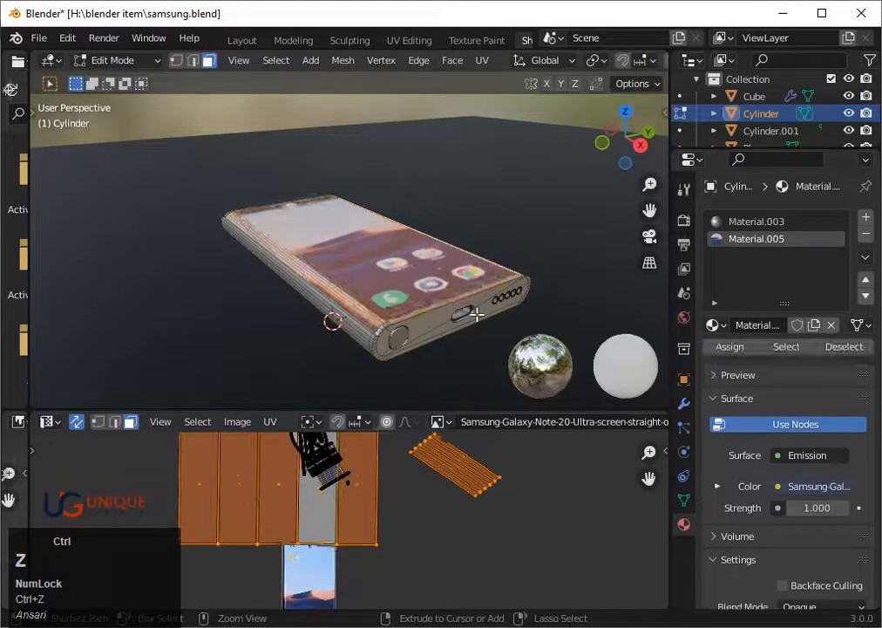
{"action": "key", "text": "ctrl+z"}
{"action": "key", "text": "ctrl+z"}
{"action": "key", "text": "ctrl+z"}
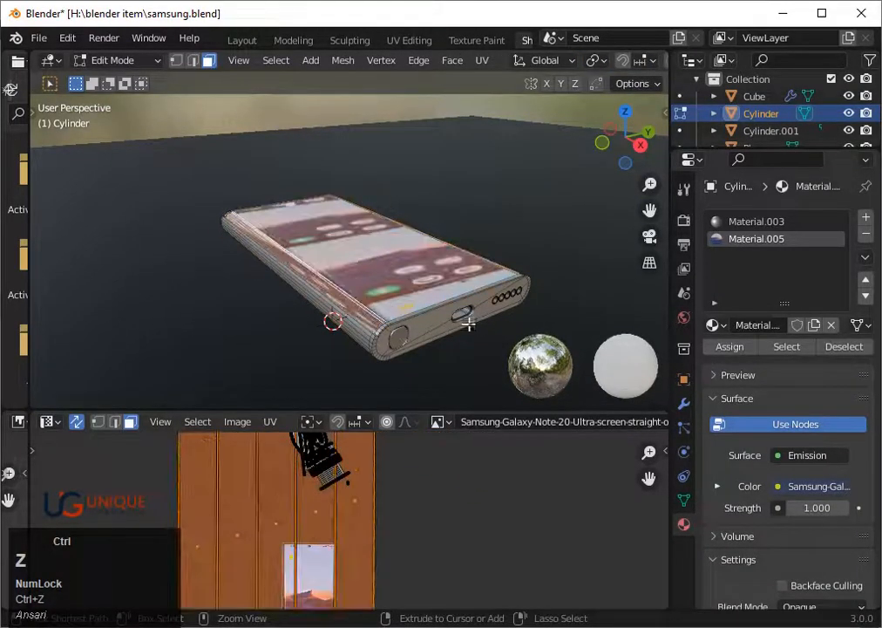
{"action": "key", "text": "ctrl+z"}
{"action": "scroll", "coordinate": [416, 497], "scroll_direction": "down", "scroll_amount": 3}
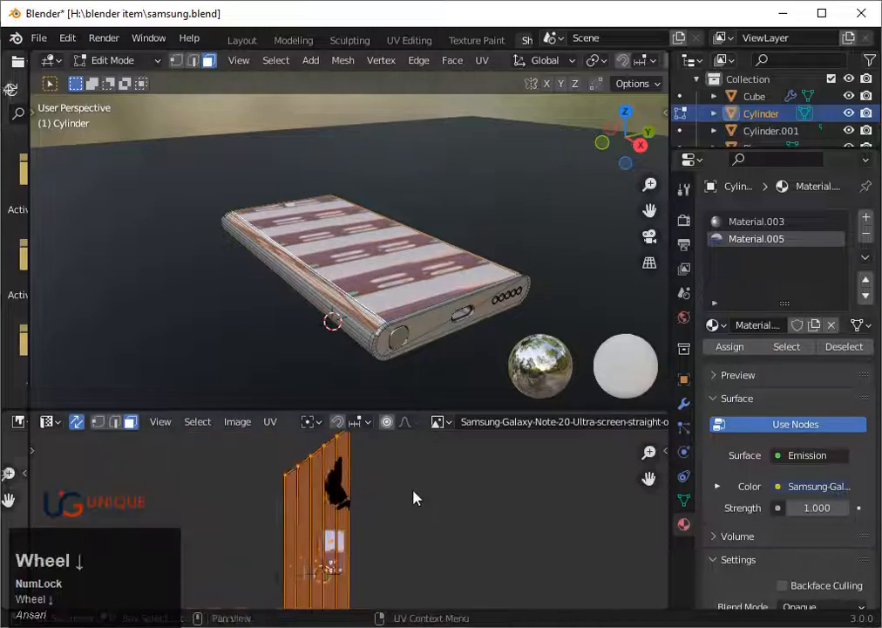
{"action": "key", "text": "ctrl+z"}
Step: Return the phone body to Object Mode and check the image on its screen faces
{"action": "key", "text": "Tab"}
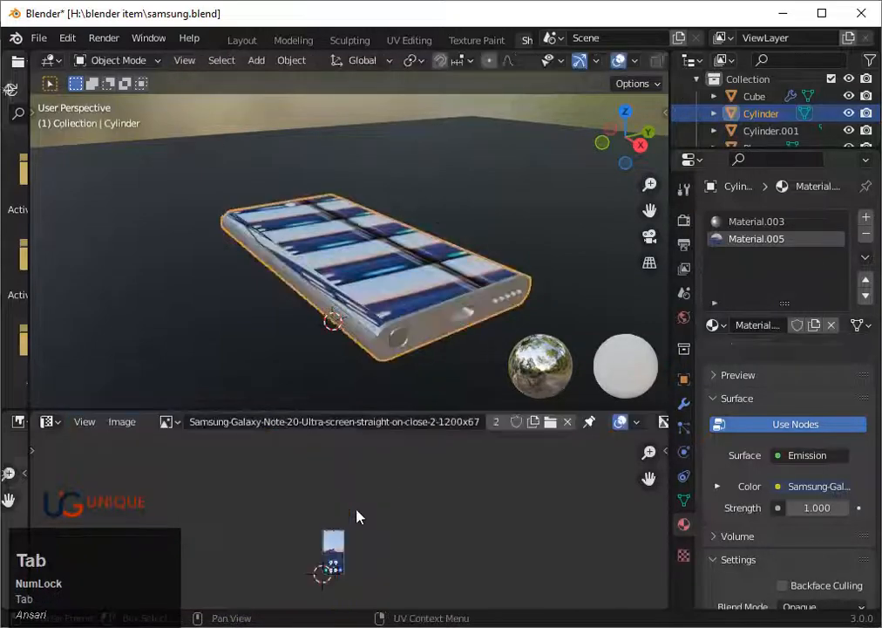
{"action": "scroll", "coordinate": [394, 492], "scroll_direction": "down", "scroll_amount": 2}
{"action": "scroll", "coordinate": [409, 471], "scroll_direction": "up", "scroll_amount": 3}
{"action": "scroll", "coordinate": [446, 363], "scroll_direction": "down", "scroll_amount": 2}
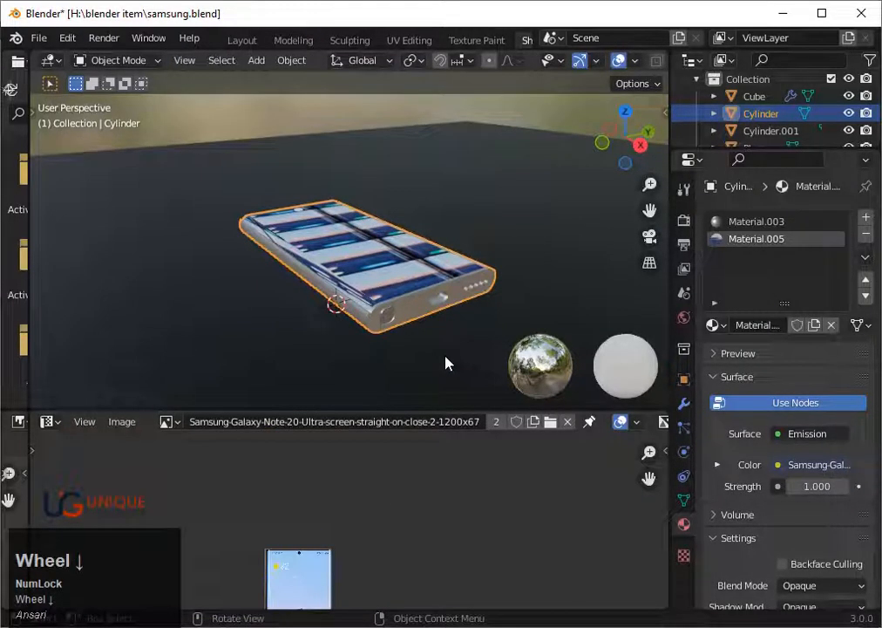
{"action": "scroll", "coordinate": [403, 314], "scroll_direction": "up", "scroll_amount": 2}
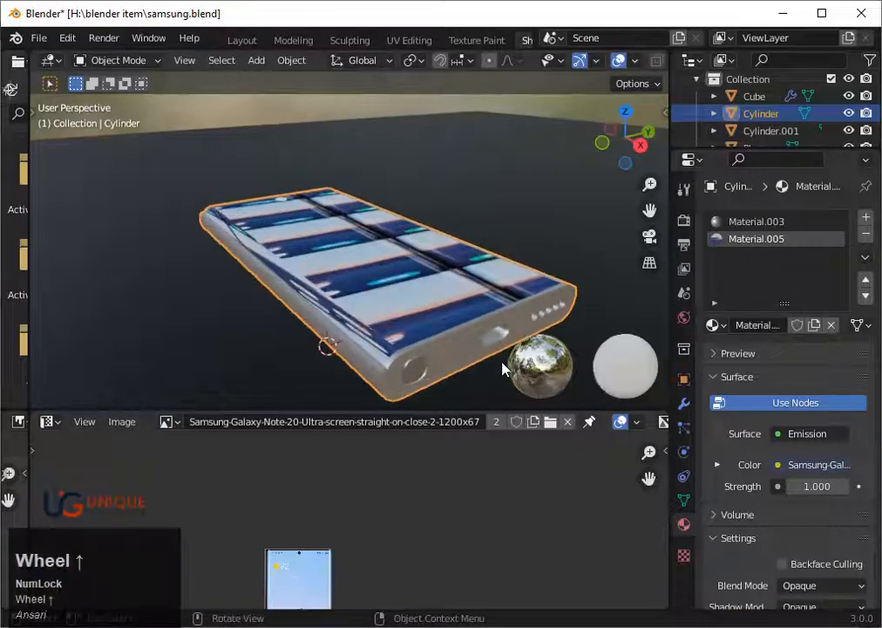
Step: Remove the Material.005 slot from the phone body in Object Mode
{"action": "middle_click_drag", "start_coordinate": [504, 366], "coordinate": [449, 290]}
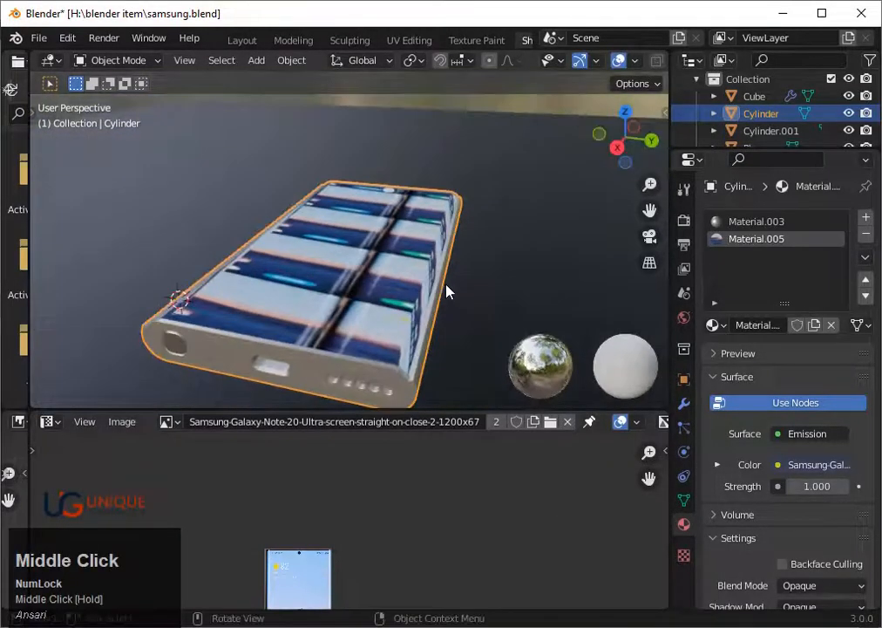
{"action": "key", "text": "Tab"}
{"action": "left_click", "coordinate": [865, 239]}
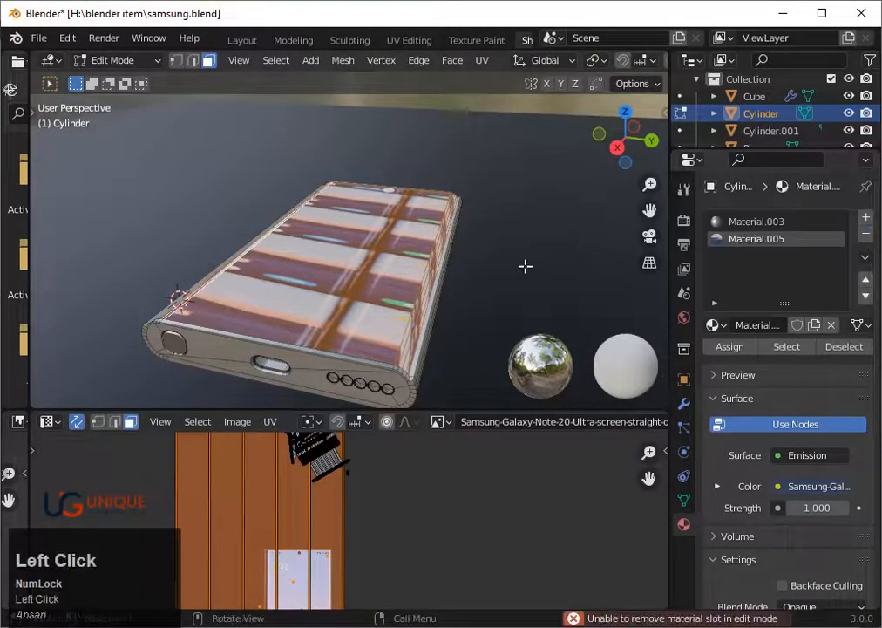
{"action": "middle_click_drag", "start_coordinate": [524, 264], "coordinate": [878, 259]}
{"action": "left_click", "coordinate": [863, 237]}
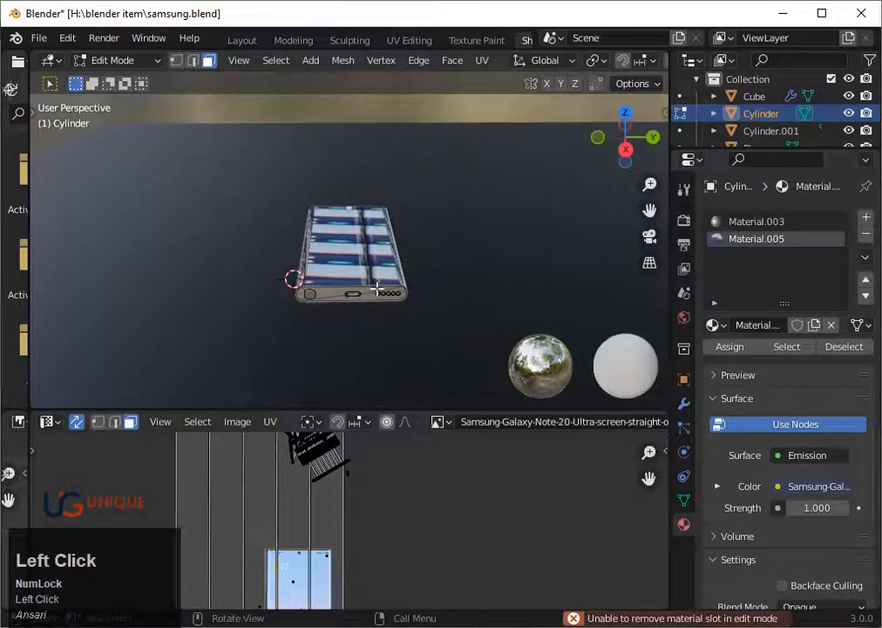
{"action": "key", "text": "Tab"}
{"action": "left_click", "coordinate": [863, 239]}
{"action": "scroll", "coordinate": [370, 303], "scroll_direction": "up", "scroll_amount": 3}
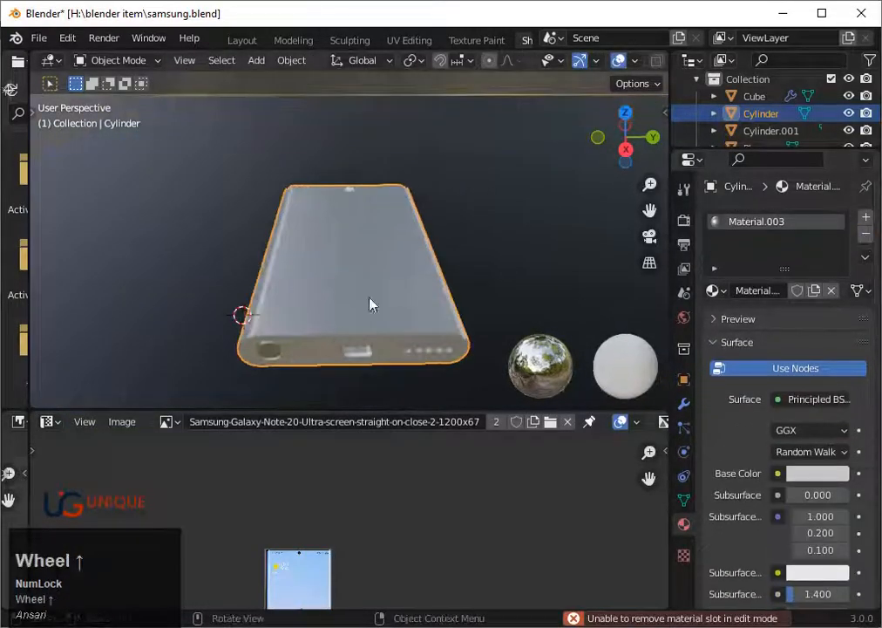
Step: Unlink the Samsung screen image from the UV editor and put the phone body into Edit Mode
{"action": "middle_click_drag", "start_coordinate": [370, 303], "coordinate": [492, 349]}
{"action": "scroll", "coordinate": [566, 422], "scroll_direction": "down", "scroll_amount": 2}
{"action": "left_click", "coordinate": [548, 421]}
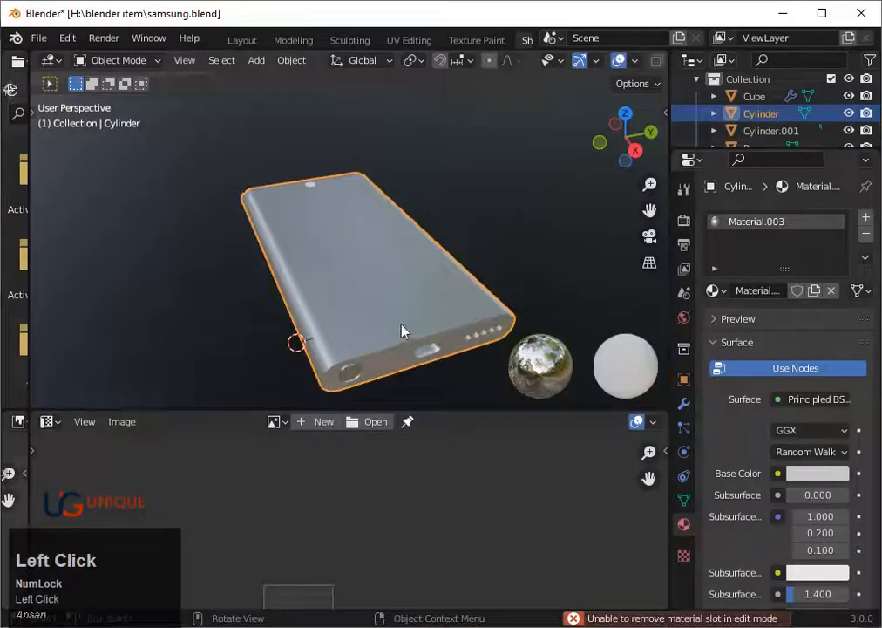
{"action": "key", "text": "Tab"}
{"action": "scroll", "coordinate": [351, 333], "scroll_direction": "up", "scroll_amount": 3}
{"action": "scroll", "coordinate": [349, 360], "scroll_direction": "down", "scroll_amount": 4}
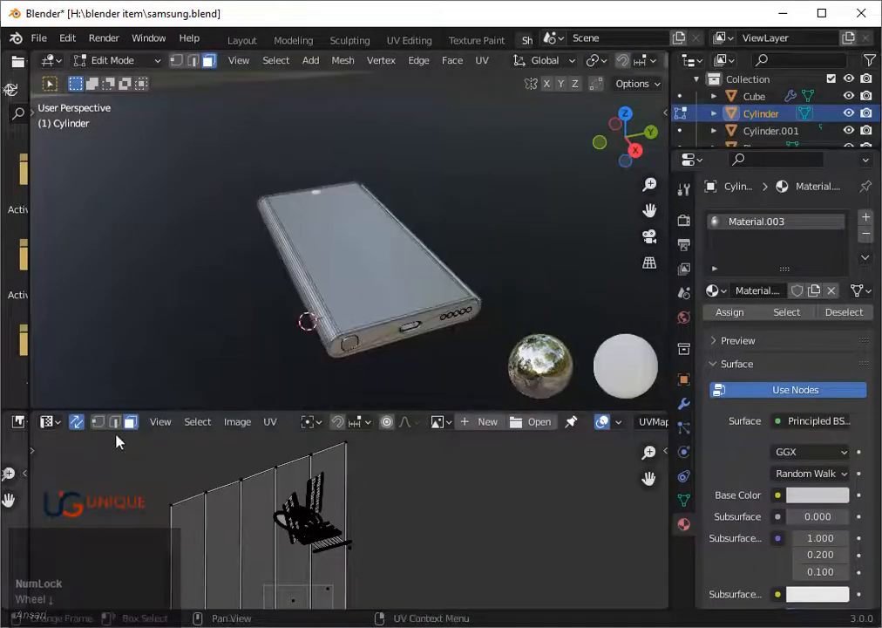
{"action": "scroll", "coordinate": [579, 438], "scroll_direction": "down", "scroll_amount": 4}
Step: Try the Dash edge style and stretch display in the UV overlays, and restore the Outline style
{"action": "left_click", "coordinate": [602, 422]}
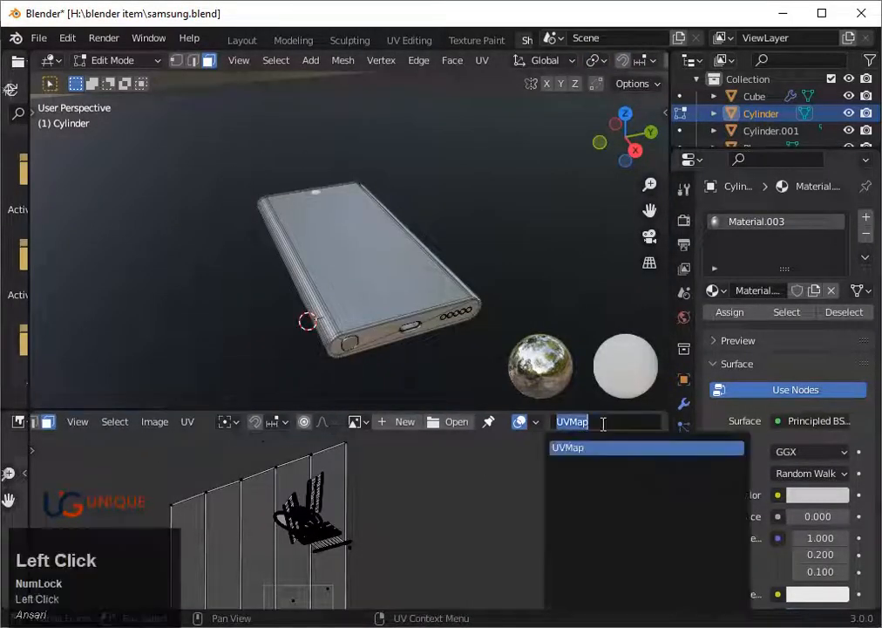
{"action": "left_click", "coordinate": [535, 422]}
{"action": "left_click", "coordinate": [536, 422]}
{"action": "left_click", "coordinate": [592, 299]}
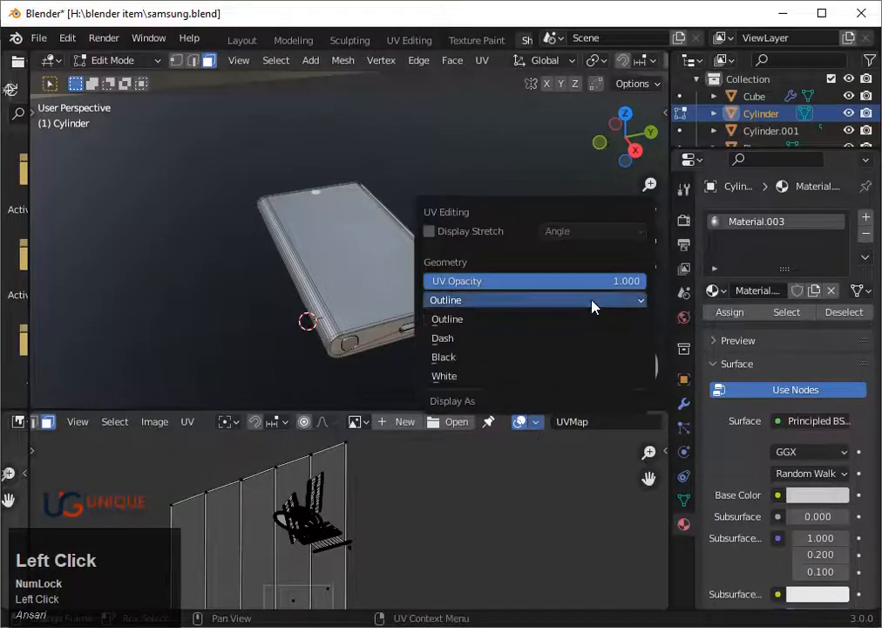
{"action": "left_click", "coordinate": [545, 338]}
{"action": "left_click", "coordinate": [544, 303]}
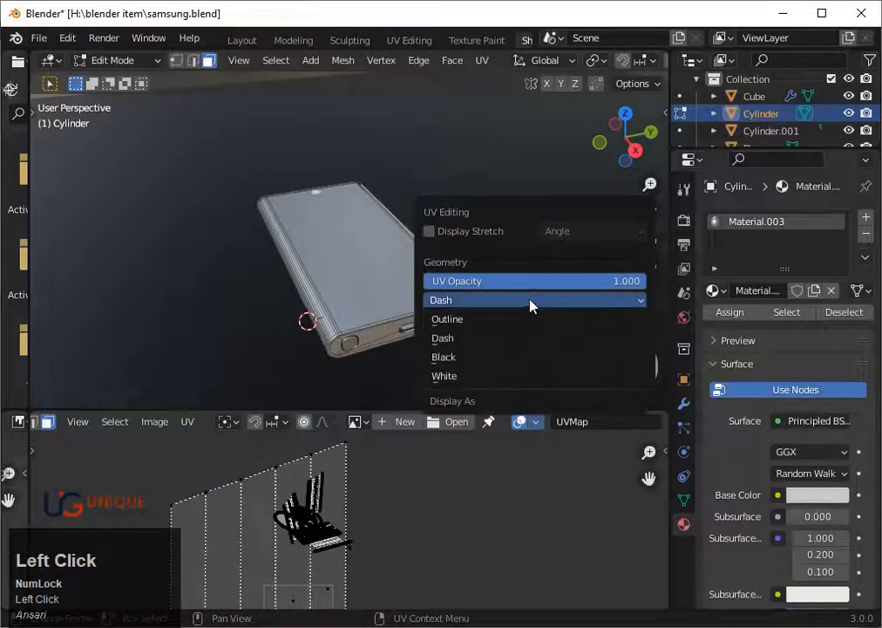
{"action": "left_click", "coordinate": [428, 232]}
{"action": "left_click", "coordinate": [428, 232]}
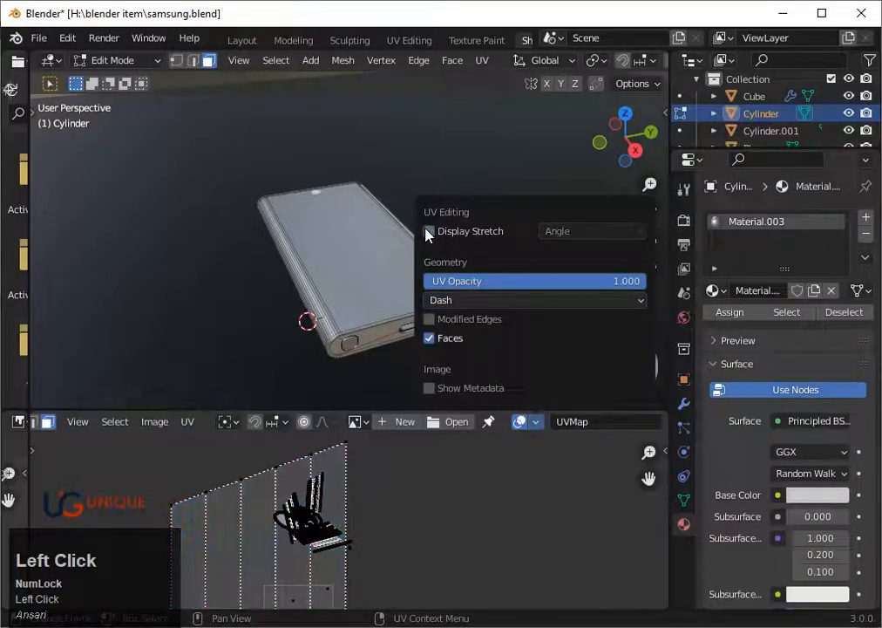
{"action": "left_click", "coordinate": [428, 338]}
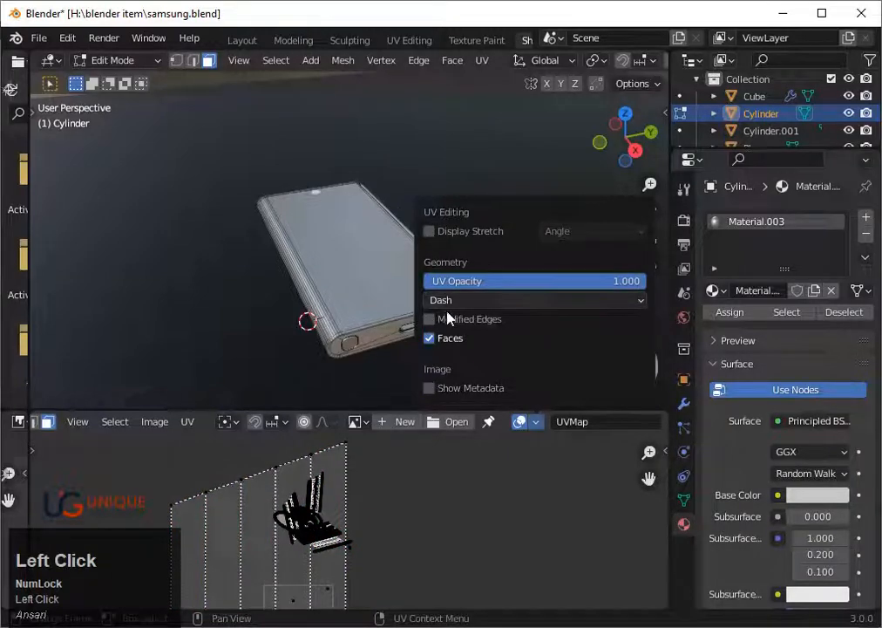
{"action": "left_click", "coordinate": [448, 300]}
{"action": "left_click", "coordinate": [449, 319]}
{"action": "left_click", "coordinate": [469, 299]}
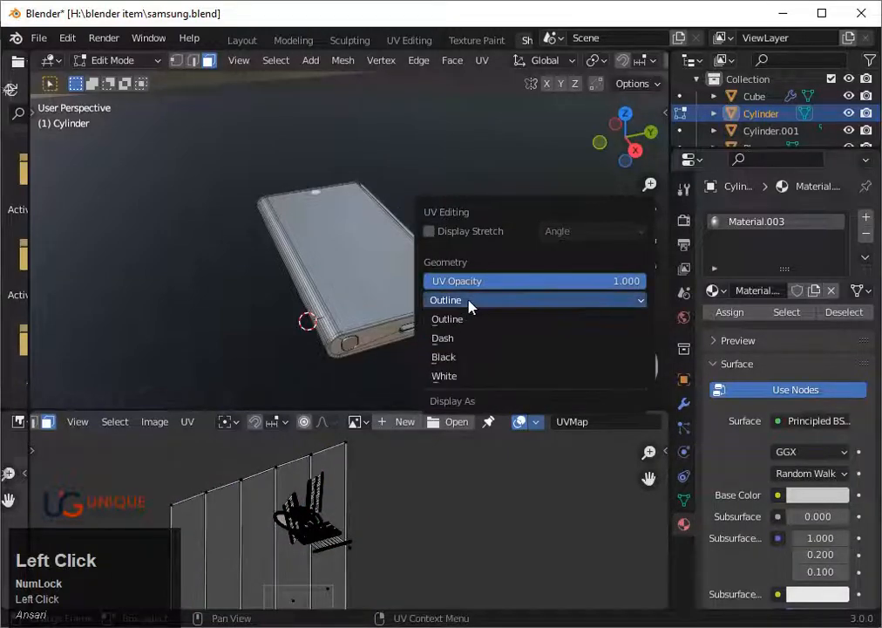
{"action": "left_click", "coordinate": [392, 359]}
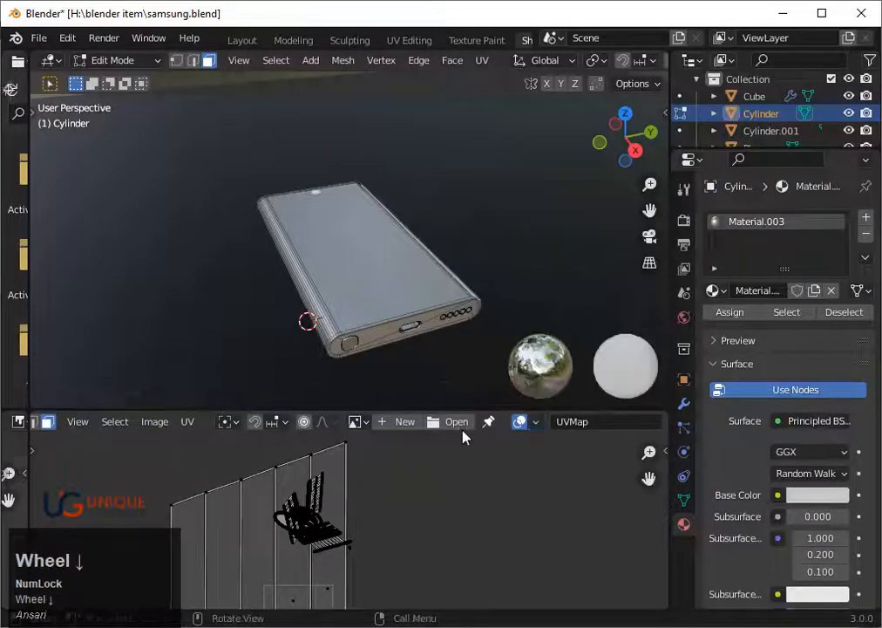
Step: Look over the UV layout and switch the UV editor area to the Shader Editor
{"action": "scroll", "coordinate": [363, 494], "scroll_direction": "down", "scroll_amount": 7}
{"action": "middle_click_drag", "start_coordinate": [371, 534], "coordinate": [381, 494]}
{"action": "scroll", "coordinate": [365, 552], "scroll_direction": "up", "scroll_amount": 4}
{"action": "scroll", "coordinate": [381, 494], "scroll_direction": "up", "scroll_amount": 3}
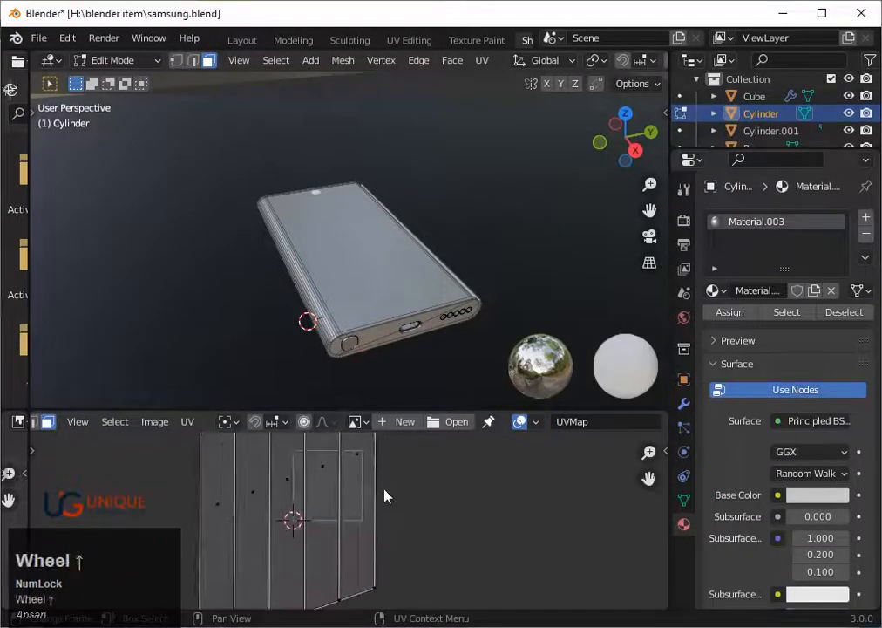
{"action": "scroll", "coordinate": [150, 423], "scroll_direction": "up", "scroll_amount": 3}
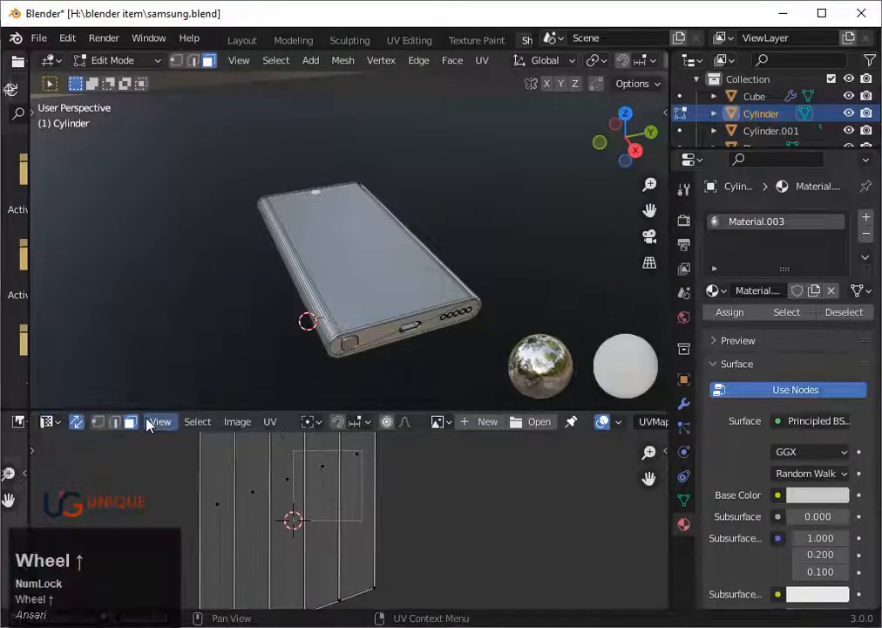
{"action": "left_click", "coordinate": [52, 421]}
{"action": "left_click", "coordinate": [87, 357]}
Step: Select the phone's front face together with the curved edge strips along both long sides
{"action": "scroll", "coordinate": [392, 523], "scroll_direction": "down", "scroll_amount": 3}
{"action": "middle_click_drag", "start_coordinate": [353, 349], "coordinate": [380, 331]}
{"action": "left_click", "coordinate": [381, 332], "text": "shift"}
{"action": "left_click", "coordinate": [381, 332]}
{"action": "left_click", "coordinate": [381, 333], "text": "shift"}
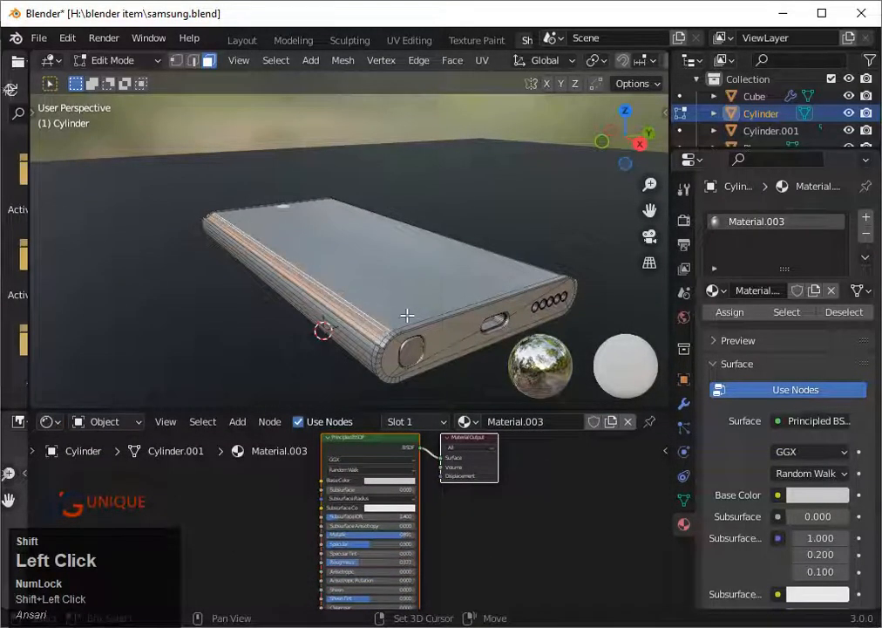
{"action": "middle_click_drag", "start_coordinate": [407, 315], "coordinate": [378, 356]}
{"action": "left_click", "coordinate": [325, 356], "text": "shift"}
{"action": "left_click", "coordinate": [325, 353], "text": "shift"}
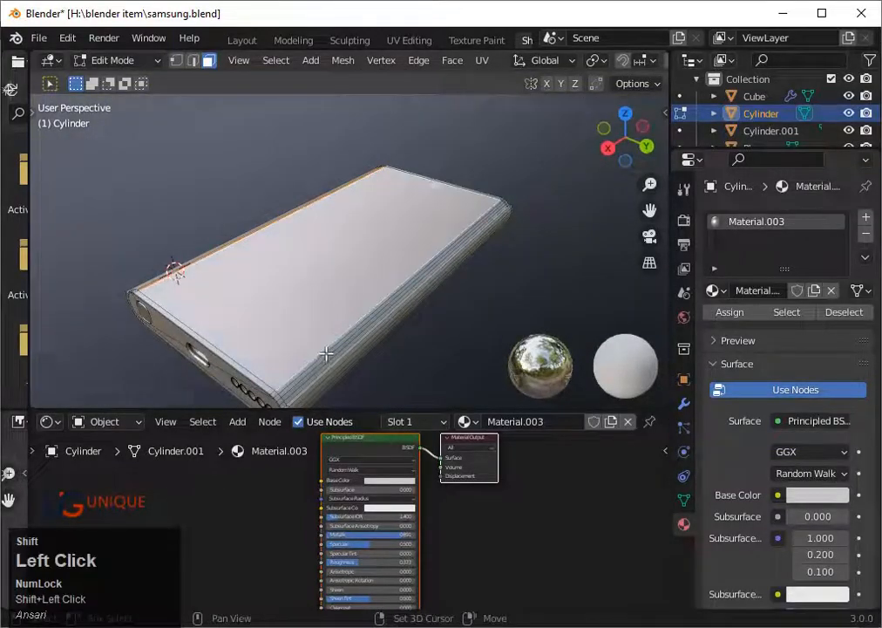
{"action": "left_click", "coordinate": [327, 355], "text": "shift"}
{"action": "middle_click_drag", "start_coordinate": [328, 356], "coordinate": [558, 340]}
Step: Add a second material slot, assign the selected screen faces to it and create a new material
{"action": "left_click", "coordinate": [864, 218]}
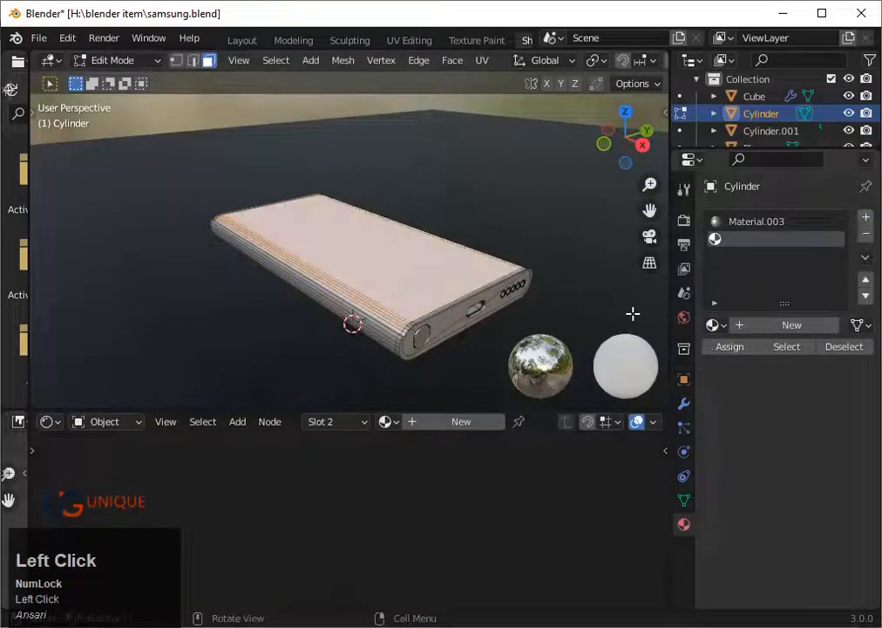
{"action": "left_click", "coordinate": [732, 349]}
{"action": "left_click", "coordinate": [446, 427]}
Step: Add an Image Texture node and connect its Color output to the Principled BSDF's Base Color
{"action": "scroll", "coordinate": [438, 478], "scroll_direction": "down", "scroll_amount": 2}
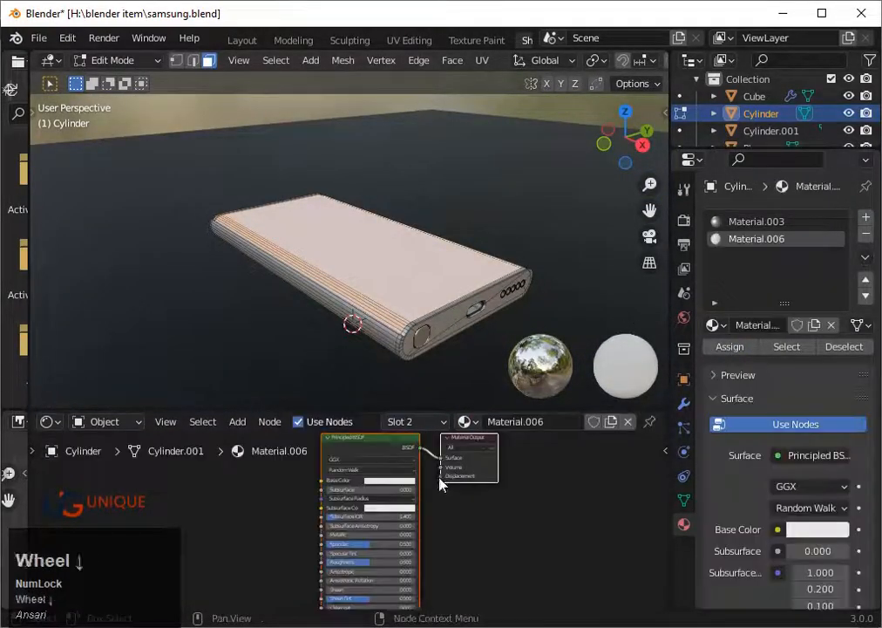
{"action": "middle_click_drag", "start_coordinate": [438, 479], "coordinate": [299, 456]}
{"action": "left_click", "coordinate": [237, 421]}
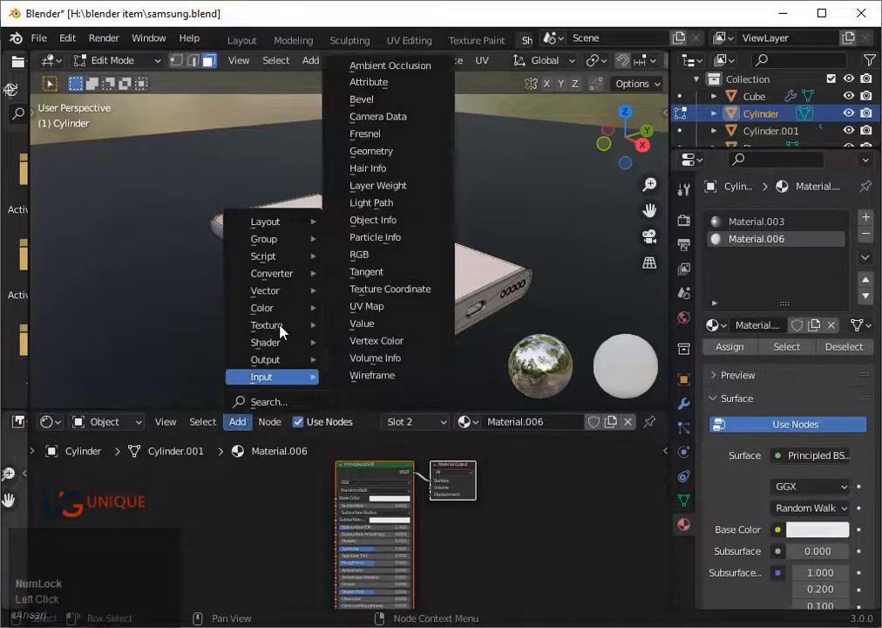
{"action": "mouse_move", "coordinate": [280, 324]}
{"action": "left_click", "coordinate": [388, 358]}
{"action": "left_click", "coordinate": [220, 496]}
{"action": "scroll", "coordinate": [296, 492], "scroll_direction": "up", "scroll_amount": 1}
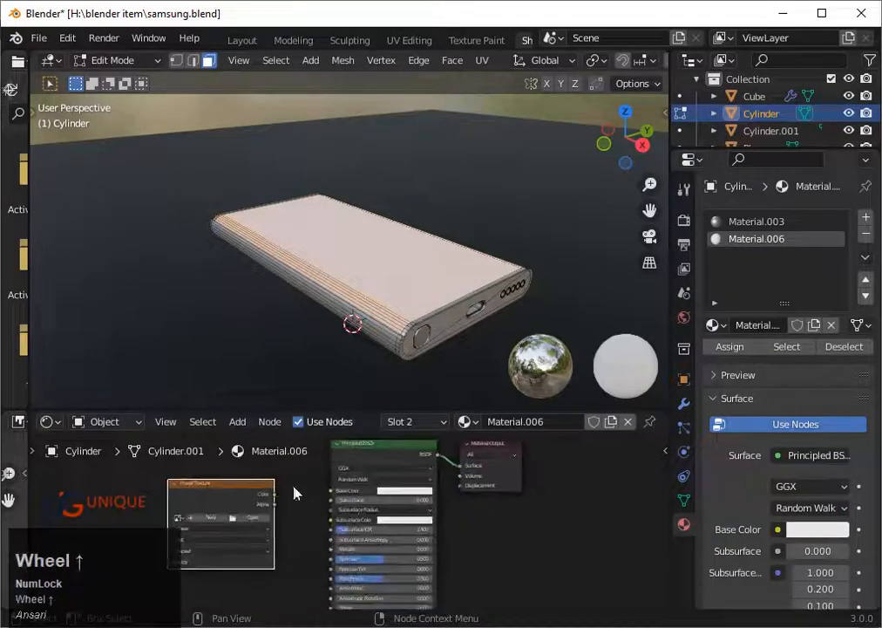
{"action": "left_click_drag", "start_coordinate": [276, 493], "coordinate": [340, 490]}
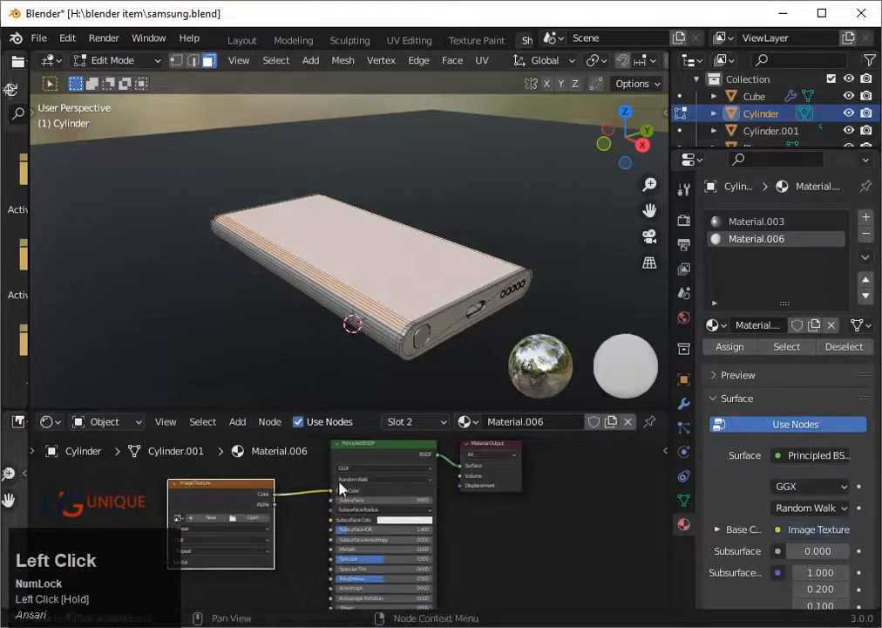
Step: Try the Samsung Galaxy Note 20 Ultra screen image in the Image Texture node, and unlink it
{"action": "left_click", "coordinate": [250, 519]}
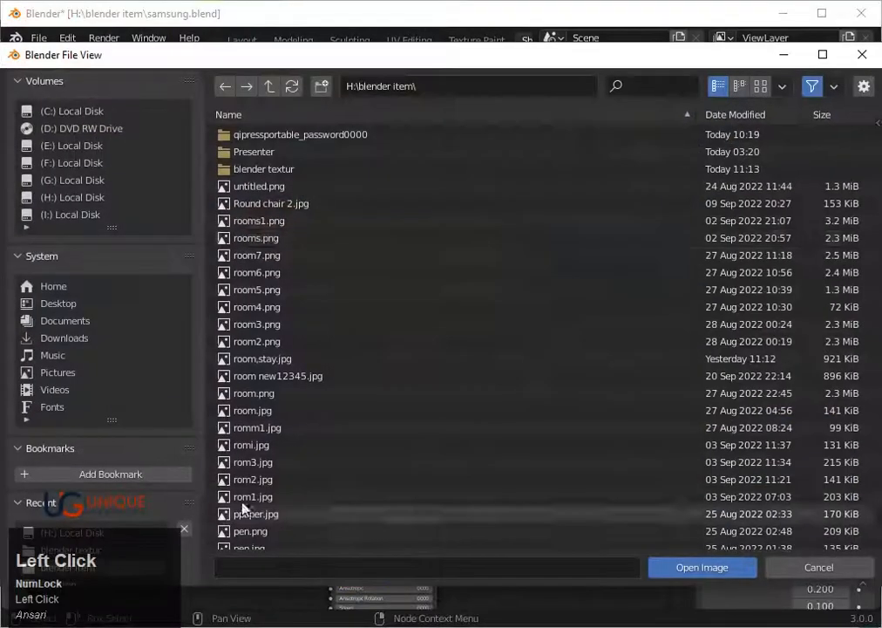
{"action": "left_click", "coordinate": [108, 197]}
{"action": "left_click", "coordinate": [436, 221]}
{"action": "left_click", "coordinate": [686, 565]}
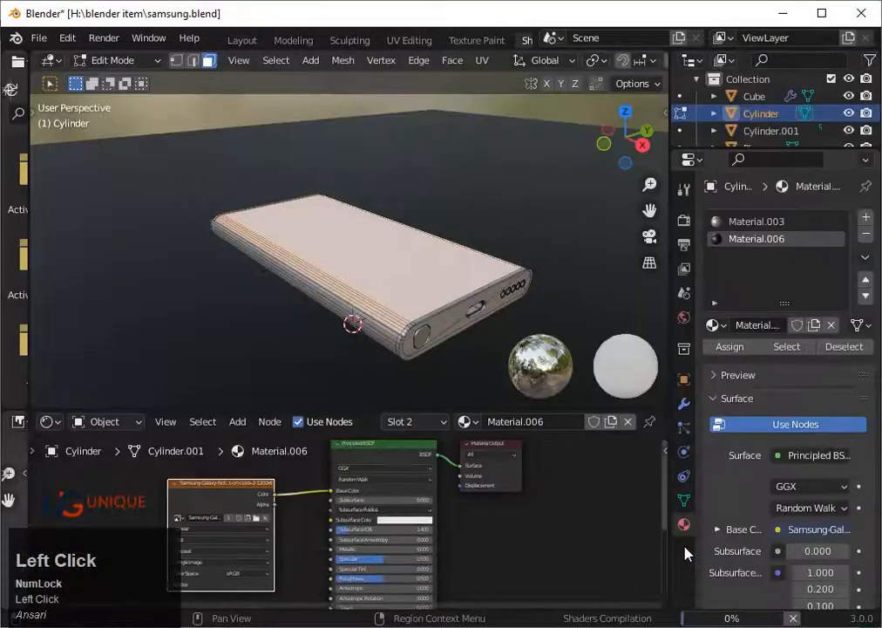
{"action": "scroll", "coordinate": [447, 306], "scroll_direction": "up", "scroll_amount": 1}
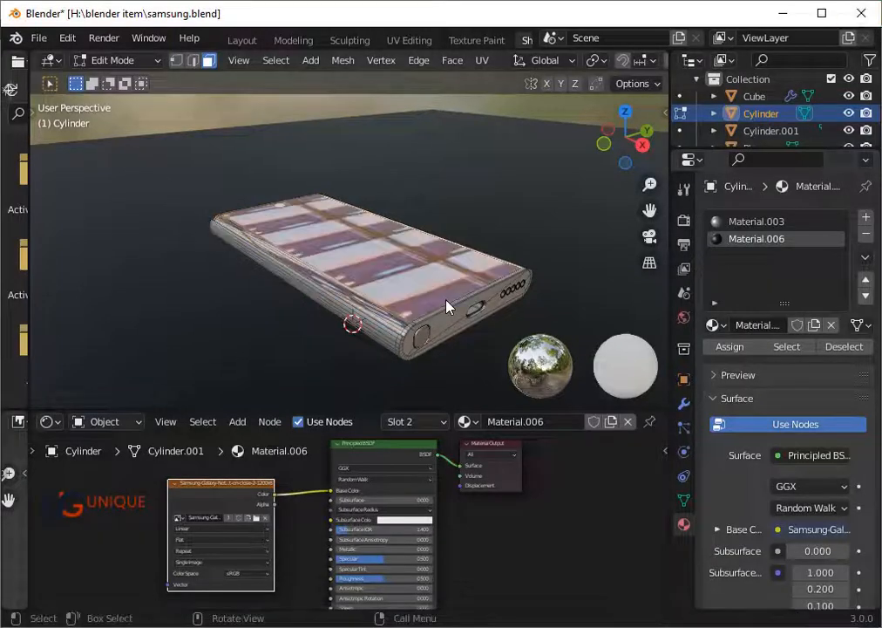
{"action": "left_click", "coordinate": [266, 520]}
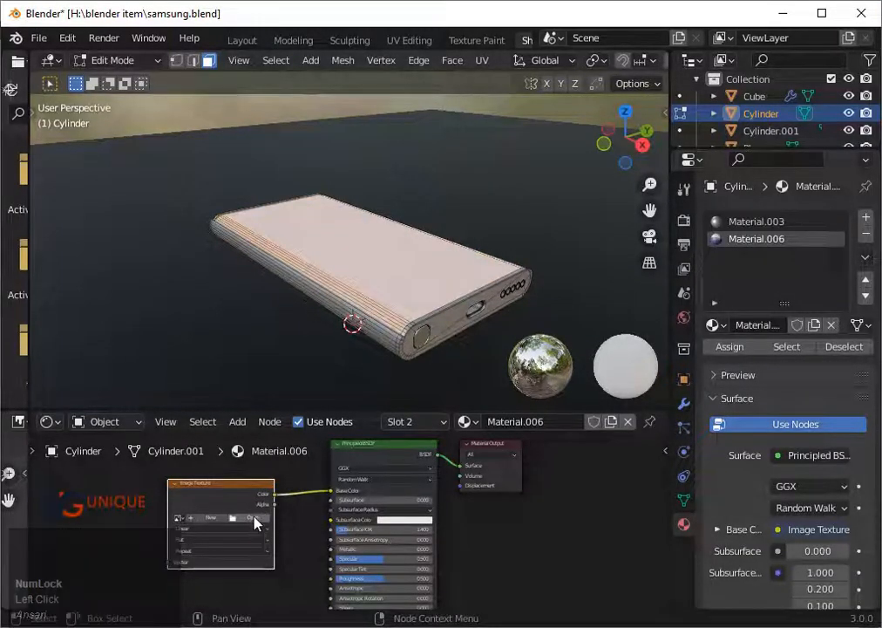
Step: Search the blender textur folder for "mo" and load android-mobile-mobile-phone-screen-saver-thumbnail.jpg into the Image Texture node
{"action": "left_click", "coordinate": [256, 521]}
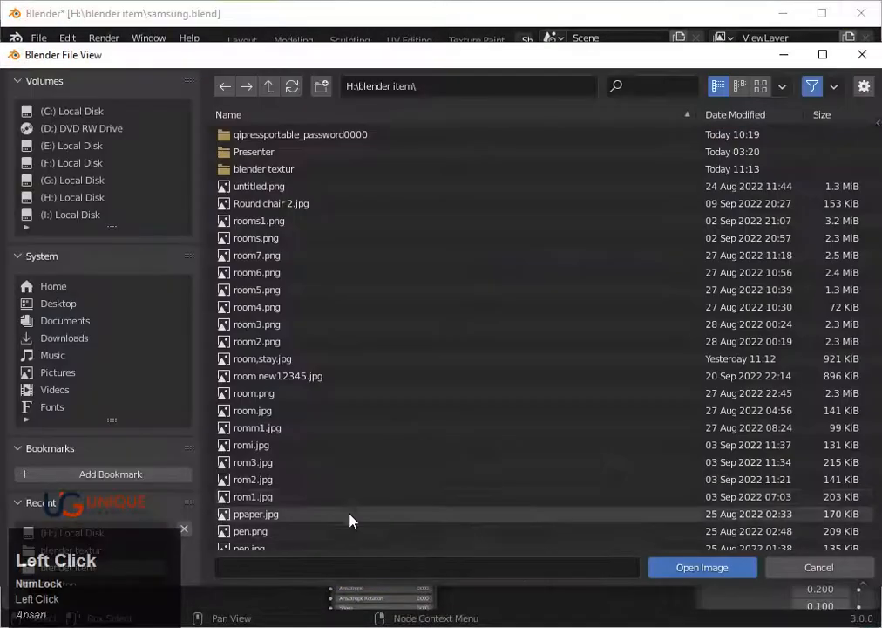
{"action": "left_click", "coordinate": [295, 172]}
{"action": "left_click", "coordinate": [296, 171]}
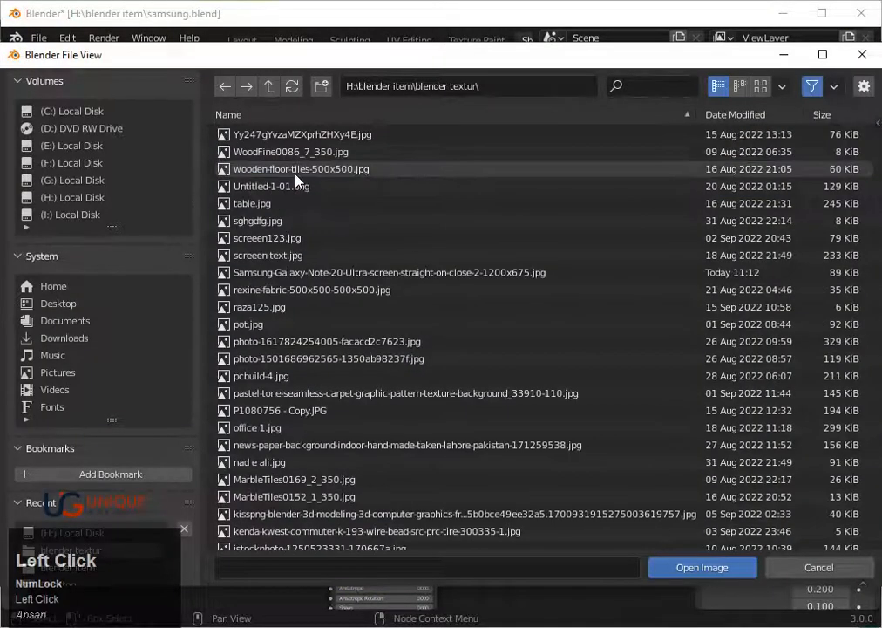
{"action": "scroll", "coordinate": [297, 179], "scroll_direction": "down", "scroll_amount": 5}
{"action": "scroll", "coordinate": [296, 179], "scroll_direction": "down", "scroll_amount": 6}
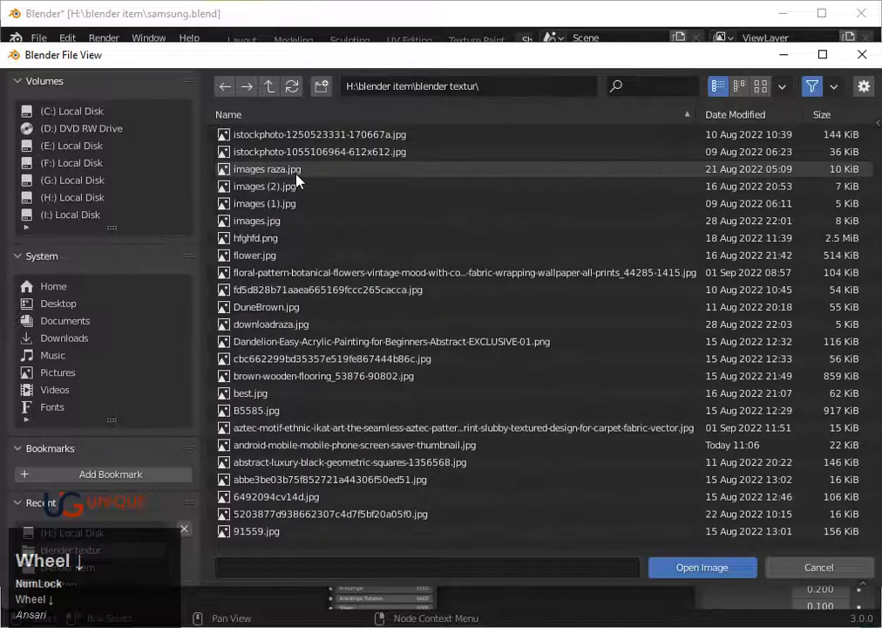
{"action": "scroll", "coordinate": [296, 178], "scroll_direction": "up", "scroll_amount": 2}
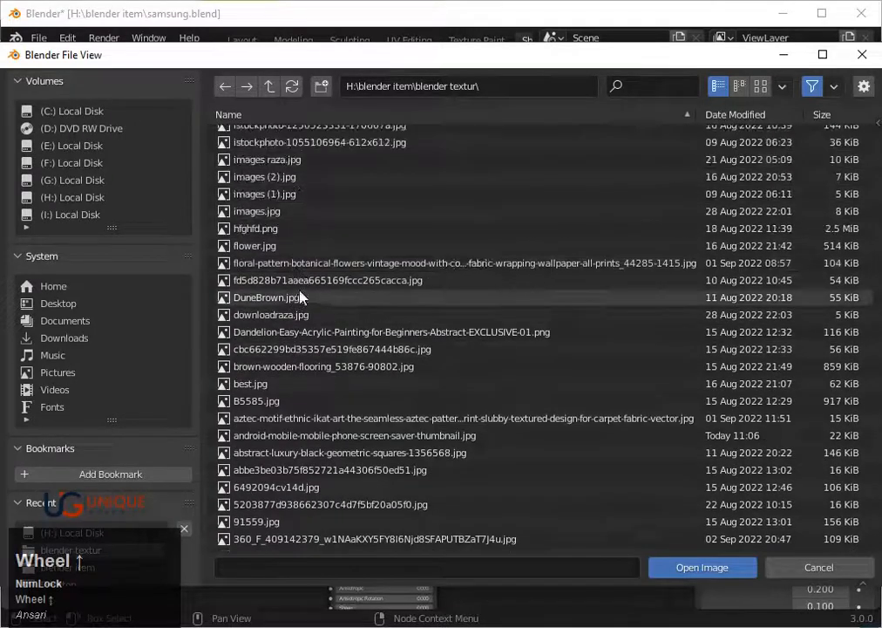
{"action": "left_click", "coordinate": [636, 87]}
{"action": "type", "text": "mo"}
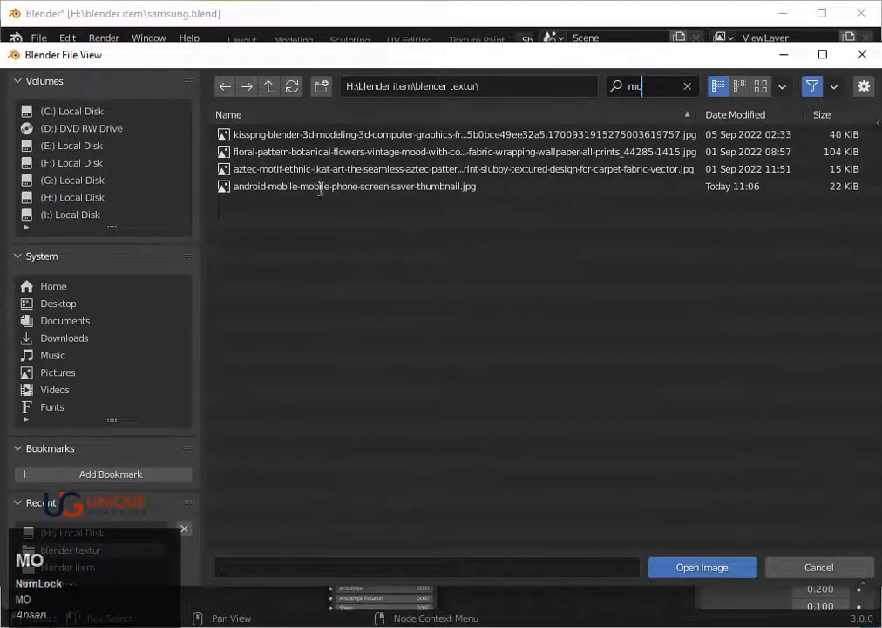
{"action": "double_click", "coordinate": [320, 187]}
Step: Switch the Shader Editor area to the UV Editor and bring the whole UV layout into view
{"action": "left_click", "coordinate": [50, 421]}
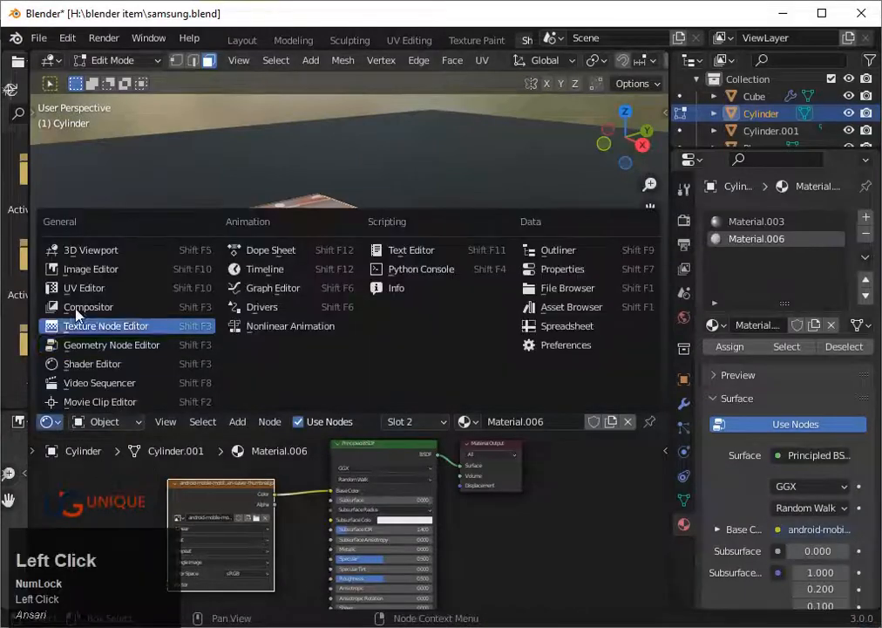
{"action": "left_click", "coordinate": [88, 291]}
{"action": "scroll", "coordinate": [435, 541], "scroll_direction": "down", "scroll_amount": 6}
{"action": "scroll", "coordinate": [445, 482], "scroll_direction": "up", "scroll_amount": 1}
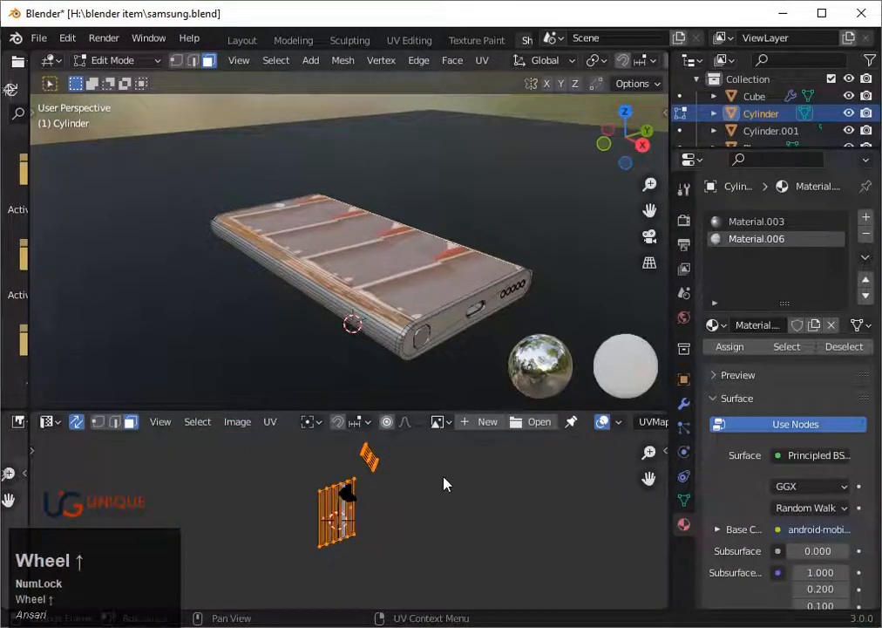
Step: View the phone from above and rotate the selected UV faces until their strips stand roughly upright
{"action": "left_click", "coordinate": [625, 111]}
{"action": "scroll", "coordinate": [417, 498], "scroll_direction": "up", "scroll_amount": 4}
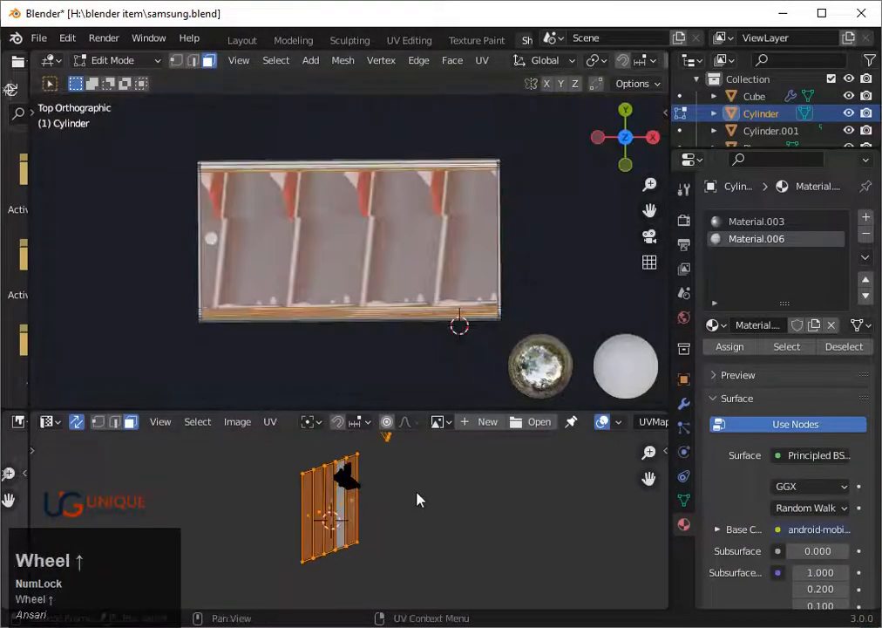
{"action": "key", "text": "r"}
{"action": "key", "text": "r"}
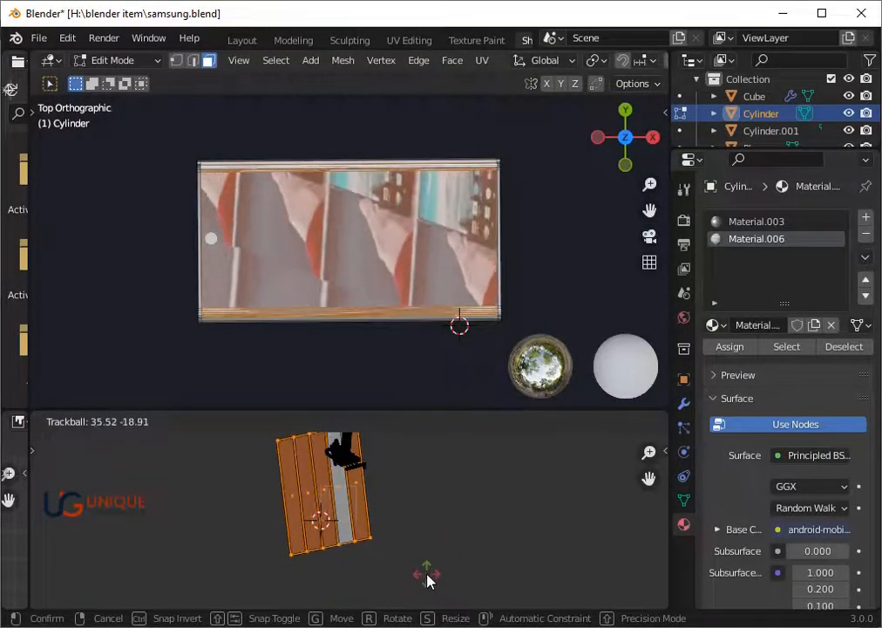
{"action": "left_click", "coordinate": [440, 547]}
{"action": "key", "text": "r"}
{"action": "left_click", "coordinate": [436, 543]}
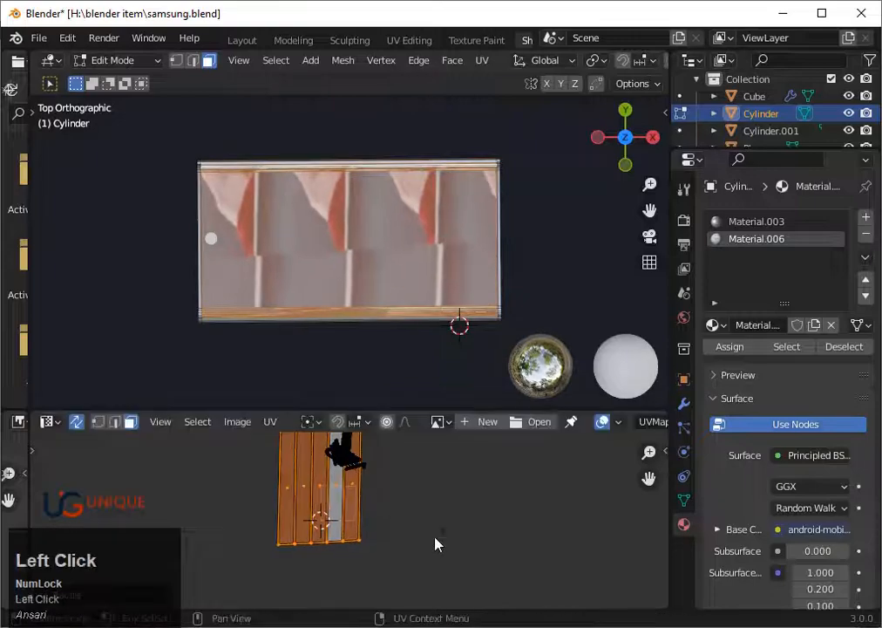
{"action": "key", "text": "r"}
{"action": "left_click", "coordinate": [434, 547]}
Step: Refine the upright UV strips' tilt with several small trackball rotations
{"action": "key", "text": "r"}
{"action": "key", "text": "r"}
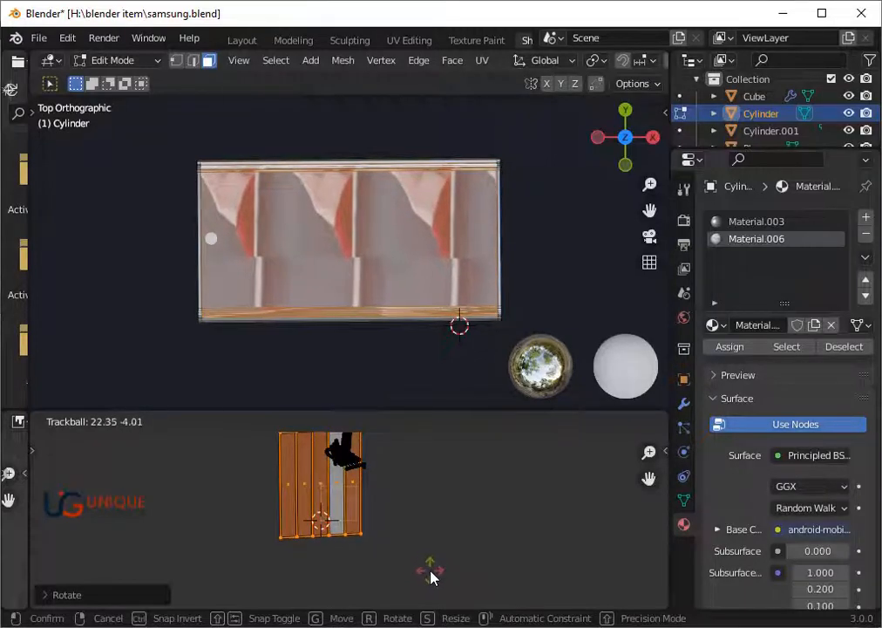
{"action": "left_click", "coordinate": [431, 571]}
{"action": "scroll", "coordinate": [428, 546], "scroll_direction": "up", "scroll_amount": 1}
{"action": "key", "text": "r"}
{"action": "key", "text": "r"}
{"action": "left_click", "coordinate": [429, 546]}
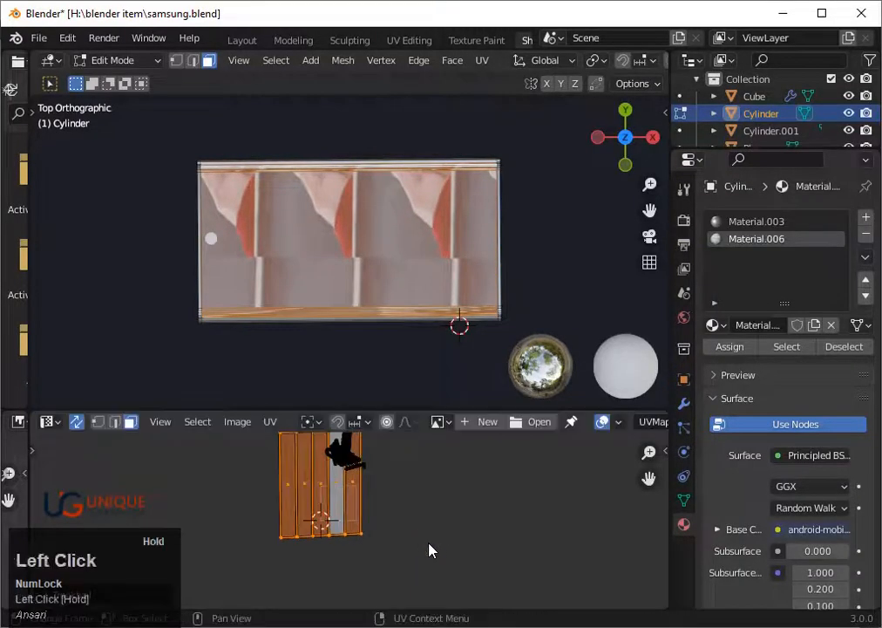
{"action": "key", "text": "r"}
{"action": "key", "text": "r"}
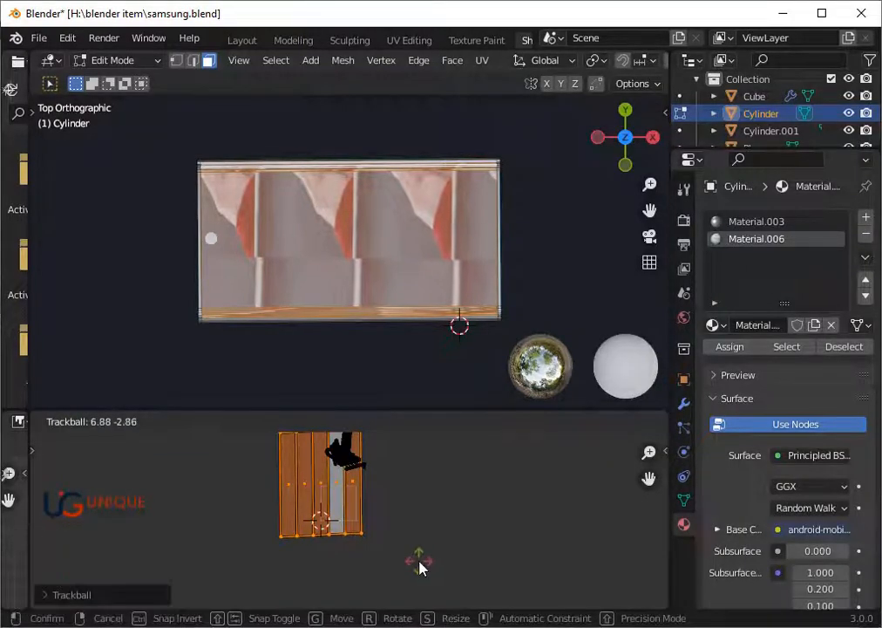
{"action": "left_click", "coordinate": [417, 567]}
Step: Scale the selected UV faces down uniformly to about 0.73
{"action": "scroll", "coordinate": [427, 337], "scroll_direction": "up", "scroll_amount": 1}
{"action": "scroll", "coordinate": [384, 518], "scroll_direction": "up", "scroll_amount": 2}
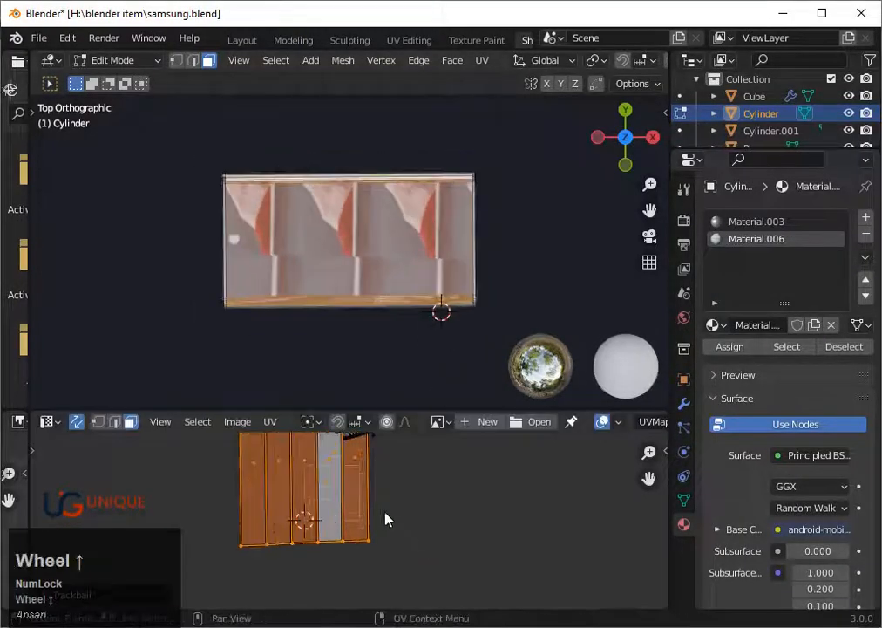
{"action": "key", "text": "s"}
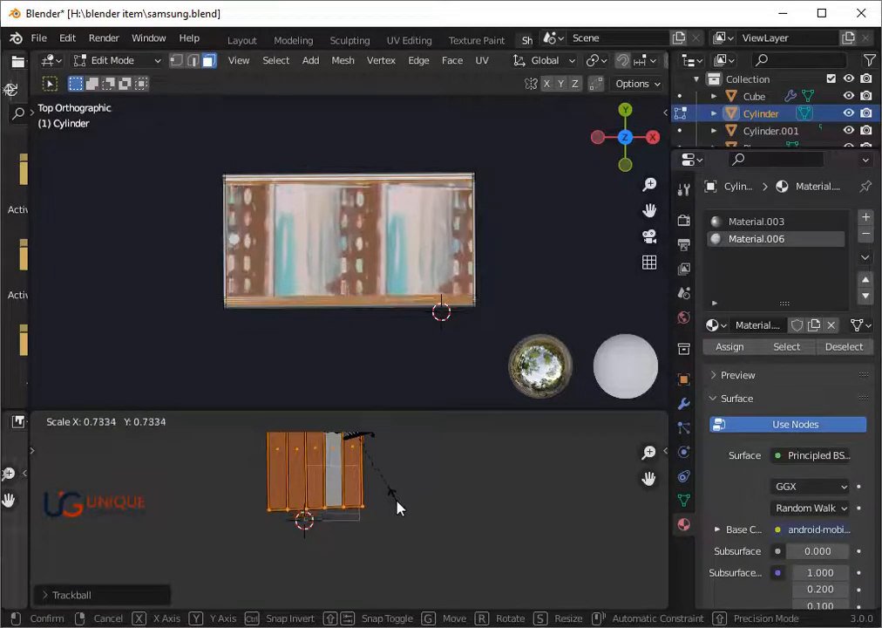
{"action": "left_click", "coordinate": [397, 507]}
{"action": "scroll", "coordinate": [401, 504], "scroll_direction": "up", "scroll_amount": 2}
Step: Trackball-rotate the scaled-down UV faces to straighten the screen image on the phone's front
{"action": "key", "text": "r"}
{"action": "key", "text": "r"}
{"action": "left_click", "coordinate": [421, 515]}
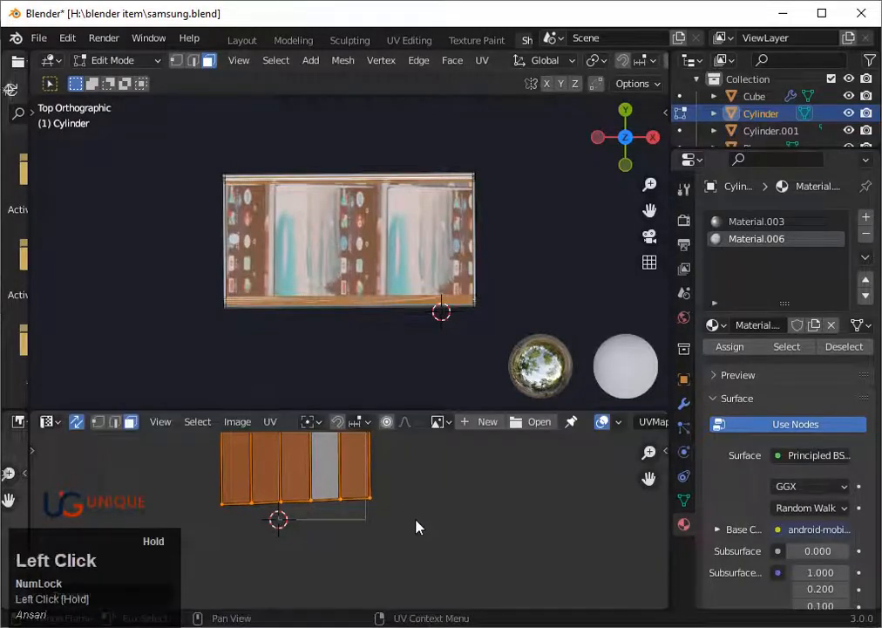
{"action": "key", "text": "r"}
{"action": "key", "text": "r"}
{"action": "left_click", "coordinate": [411, 528]}
{"action": "key", "text": "r"}
{"action": "key", "text": "r"}
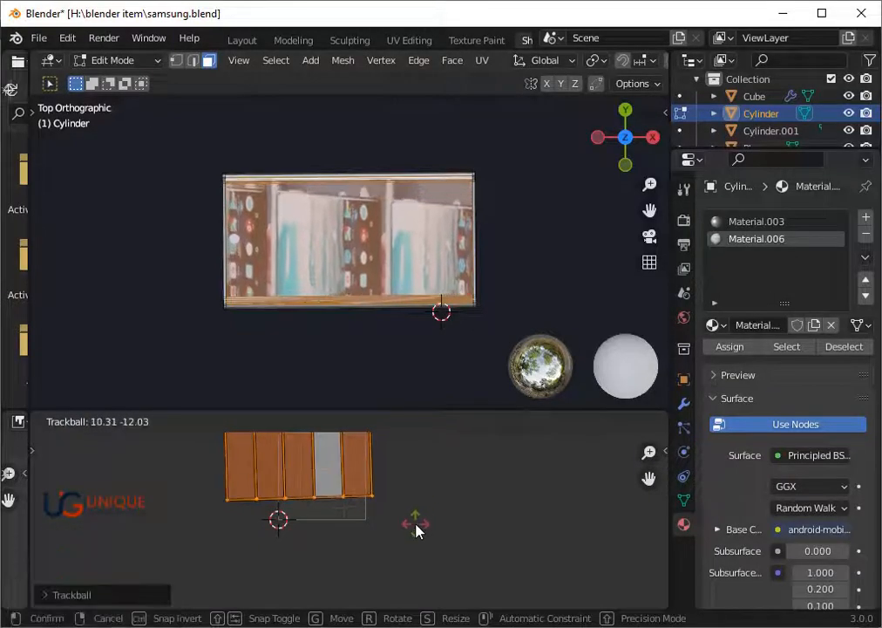
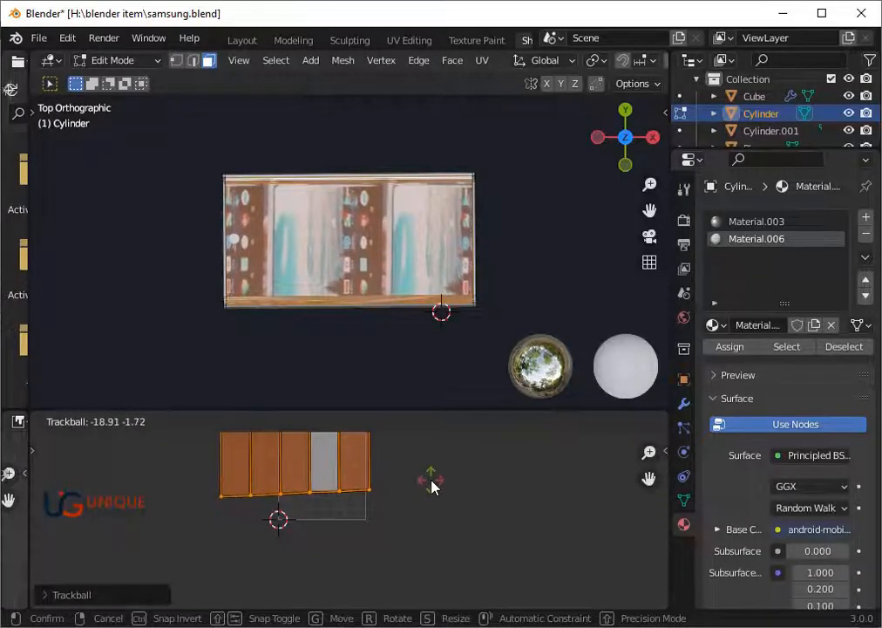
{"action": "left_click", "coordinate": [431, 480]}
{"action": "scroll", "coordinate": [414, 495], "scroll_direction": "down", "scroll_amount": 3}
Step: Rotate the UV faces slightly and move them down along Y to the lower edge of the image bounds
{"action": "key", "text": "r"}
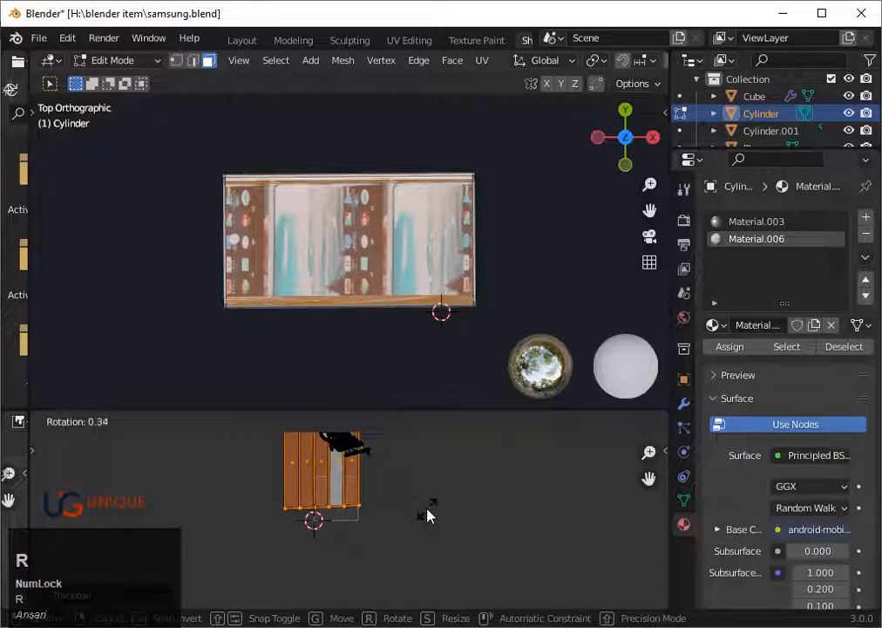
{"action": "key", "text": "Down"}
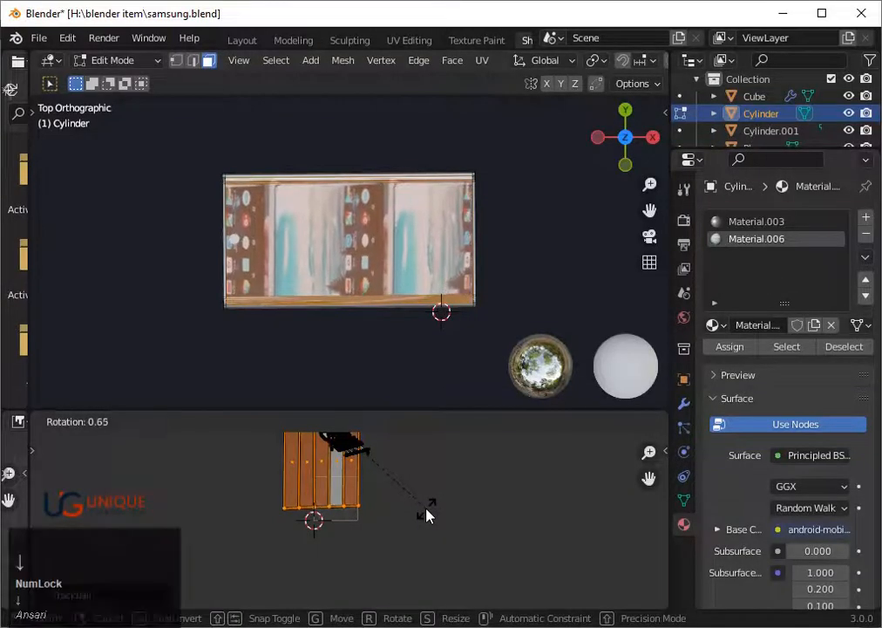
{"action": "left_click", "coordinate": [419, 510]}
{"action": "key", "text": "g"}
{"action": "key", "text": "y"}
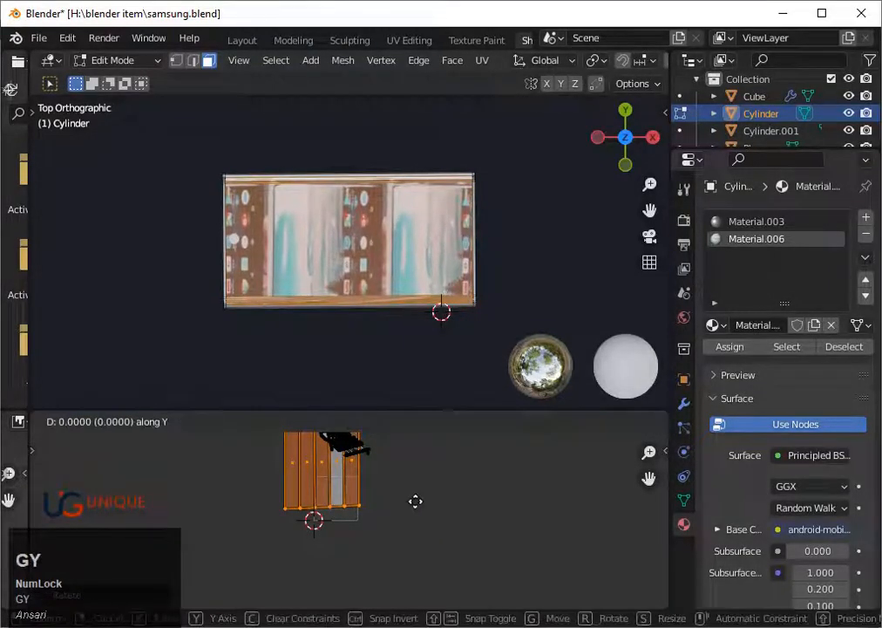
{"action": "key", "text": "Down"}
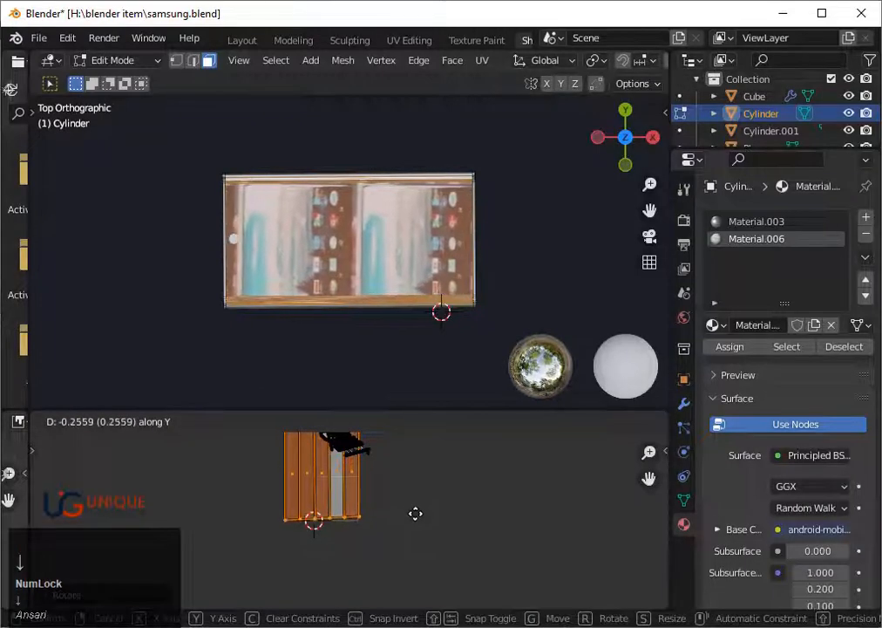
{"action": "left_click", "coordinate": [415, 515]}
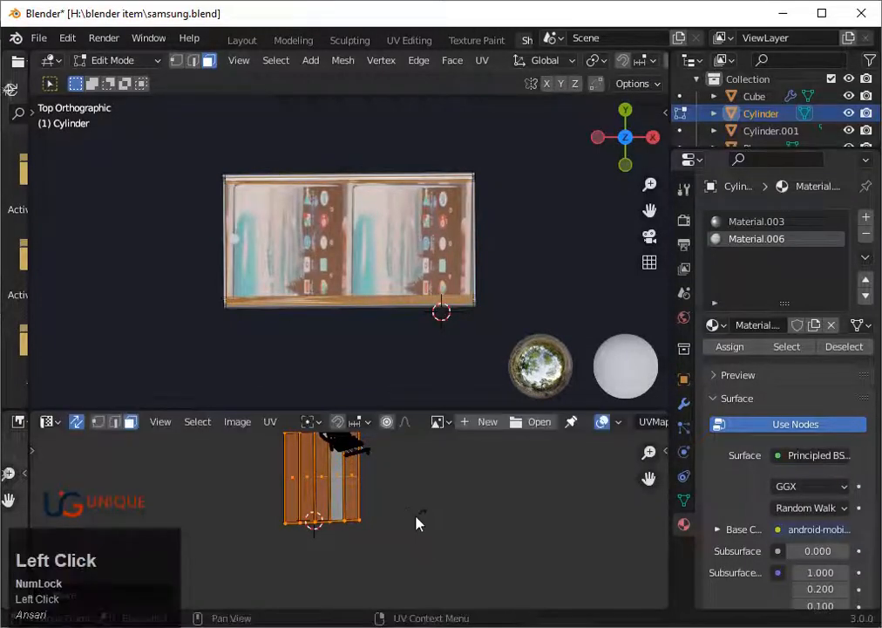
Step: Make a small plain rotation and a fine trackball rotation of the UV faces to align the image with the phone's edges
{"action": "key", "text": "r"}
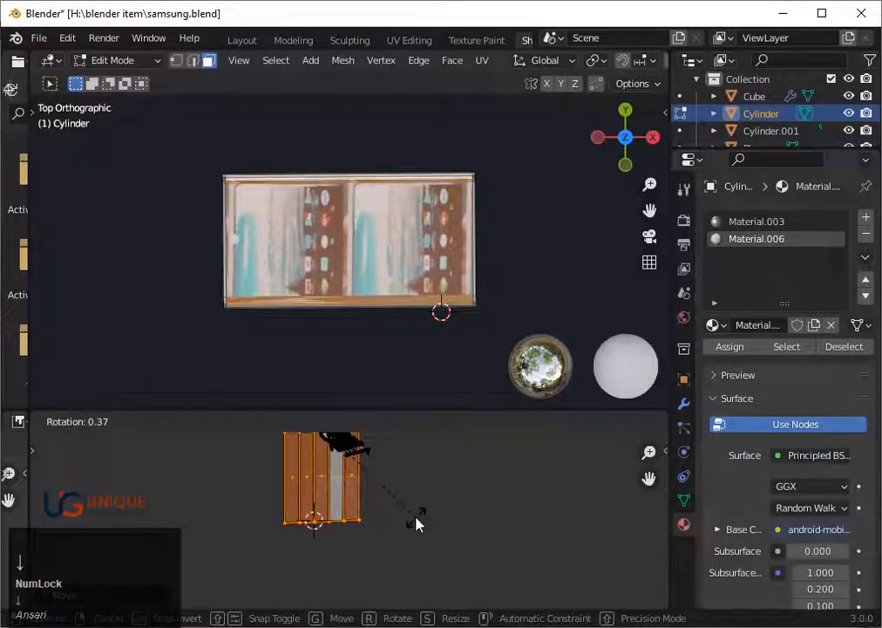
{"action": "left_click", "coordinate": [432, 521]}
{"action": "key", "text": "r"}
{"action": "key", "text": "r"}
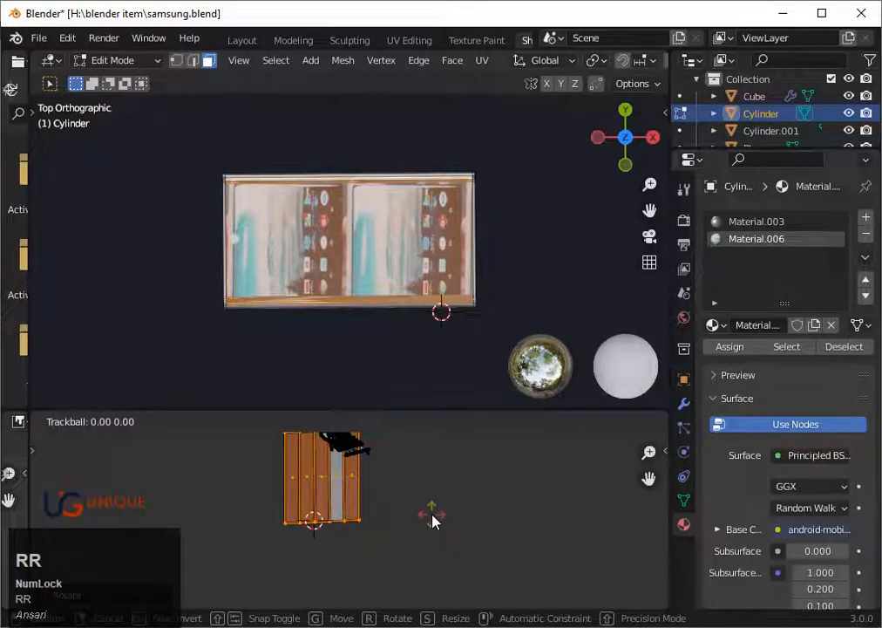
{"action": "key", "text": "Down"}
{"action": "key", "text": "Left"}
{"action": "key", "text": "Left"}
{"action": "key", "text": "Left"}
{"action": "key", "text": "Left"}
{"action": "key", "text": "Left"}
{"action": "key", "text": "Left"}
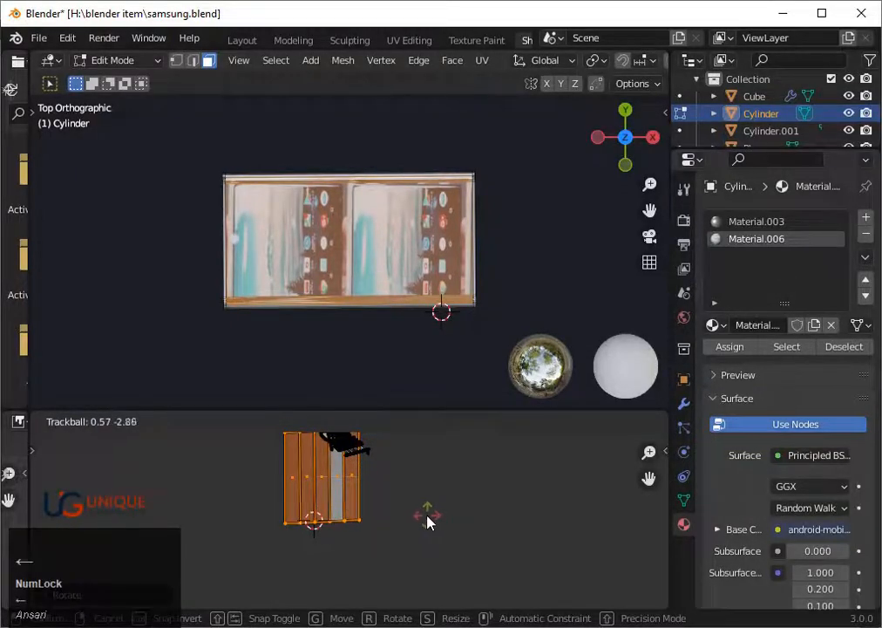
{"action": "key", "text": "Right"}
{"action": "key", "text": "Right"}
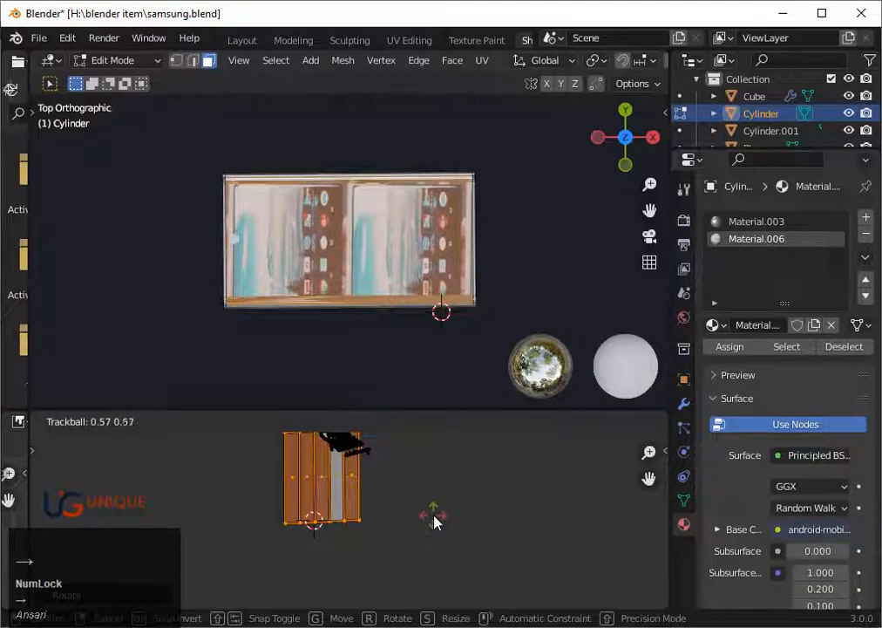
{"action": "key", "text": "Right"}
{"action": "key", "text": "Right"}
{"action": "key", "text": "Right"}
{"action": "key", "text": "Right"}
{"action": "key", "text": "Right"}
{"action": "key", "text": "Right"}
{"action": "key", "text": "Right"}
{"action": "key", "text": "Right"}
{"action": "key", "text": "Right"}
{"action": "key", "text": "Right"}
{"action": "key", "text": "Right"}
{"action": "key", "text": "Right"}
{"action": "key", "text": "Right"}
{"action": "key", "text": "Right"}
{"action": "key", "text": "Right"}
{"action": "key", "text": "Right"}
{"action": "key", "text": "Right"}
{"action": "key", "text": "Right"}
{"action": "key", "text": "Right"}
{"action": "key", "text": "Right"}
{"action": "key", "text": "Up"}
{"action": "key", "text": "Up"}
{"action": "key", "text": "Up"}
{"action": "key", "text": "Up"}
{"action": "key", "text": "Up"}
{"action": "key", "text": "Up"}
{"action": "key", "text": "Up"}
{"action": "key", "text": "Up"}
{"action": "key", "text": "Up"}
{"action": "key", "text": "Up"}
{"action": "key", "text": "Up"}
{"action": "key", "text": "Up"}
{"action": "key", "text": "Up"}
{"action": "key", "text": "Up"}
{"action": "key", "text": "Up"}
{"action": "key", "text": "Up"}
{"action": "key", "text": "Up"}
{"action": "key", "text": "Up"}
{"action": "key", "text": "Up"}
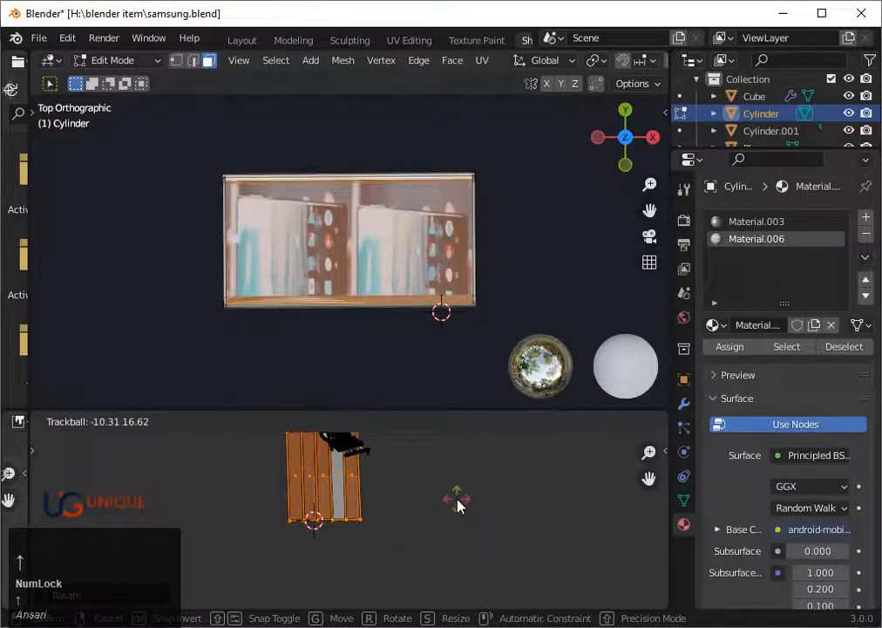
{"action": "key", "text": "Left"}
{"action": "key", "text": "Left"}
{"action": "key", "text": "Left"}
{"action": "key", "text": "Left"}
{"action": "key", "text": "Left"}
{"action": "key", "text": "Left"}
{"action": "key", "text": "Left"}
{"action": "key", "text": "Left"}
{"action": "key", "text": "Left"}
{"action": "key", "text": "Left"}
{"action": "key", "text": "Left"}
{"action": "key", "text": "Down"}
{"action": "key", "text": "Down"}
{"action": "key", "text": "Down"}
{"action": "key", "text": "Down"}
{"action": "key", "text": "Down"}
{"action": "key", "text": "Down"}
{"action": "key", "text": "Down"}
{"action": "key", "text": "Down"}
{"action": "key", "text": "Down"}
{"action": "key", "text": "Down"}
{"action": "key", "text": "Down"}
{"action": "key", "text": "Down"}
{"action": "key", "text": "Down"}
{"action": "key", "text": "Down"}
{"action": "key", "text": "Down"}
{"action": "key", "text": "Down"}
{"action": "key", "text": "Down"}
{"action": "key", "text": "Down"}
{"action": "key", "text": "Down"}
{"action": "key", "text": "Down"}
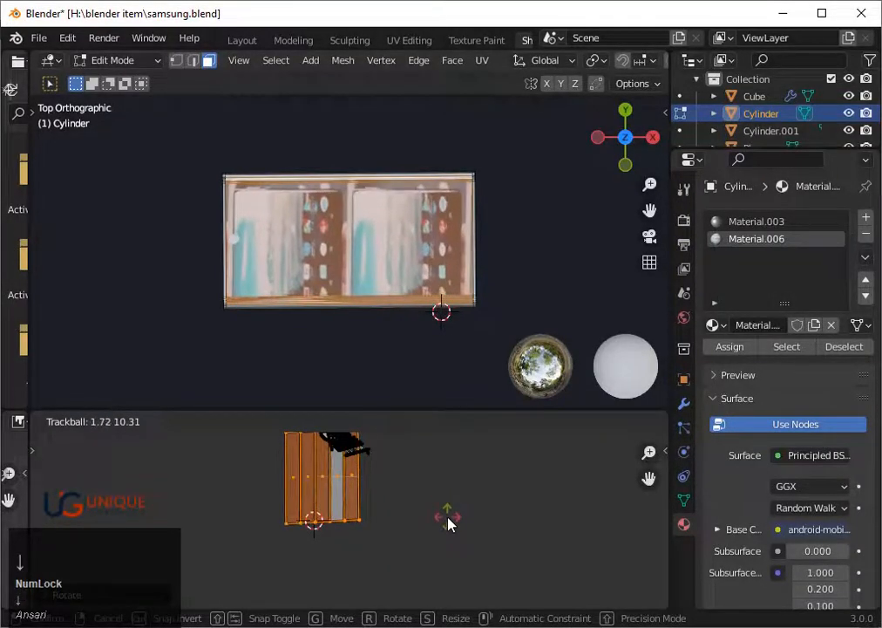
{"action": "key", "text": "Up"}
{"action": "key", "text": "Up"}
{"action": "key", "text": "Up"}
{"action": "key", "text": "Up"}
{"action": "key", "text": "Up"}
{"action": "key", "text": "Up"}
{"action": "key", "text": "Up"}
{"action": "key", "text": "Down"}
{"action": "key", "text": "Down"}
{"action": "key", "text": "Down"}
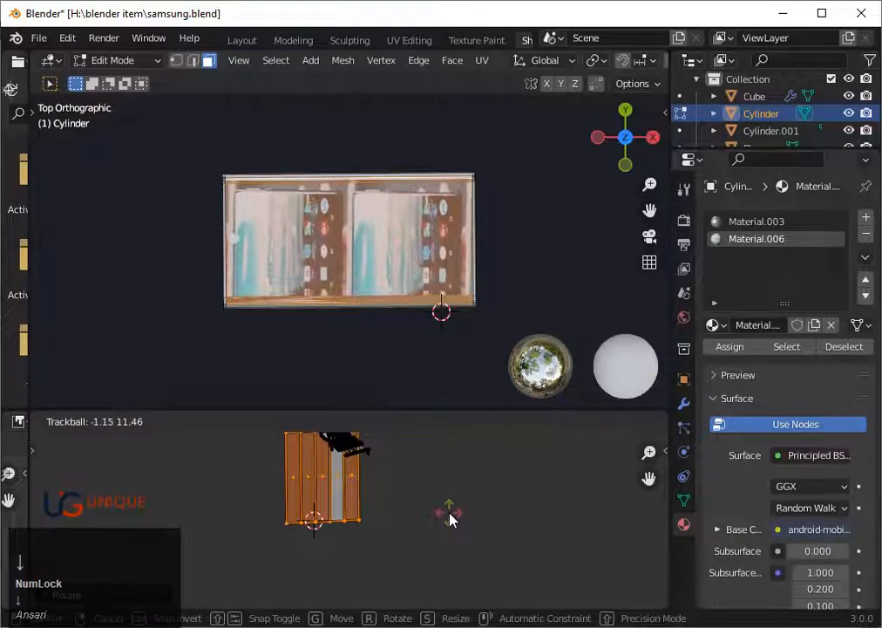
{"action": "key", "text": "Down"}
{"action": "left_click", "coordinate": [448, 517]}
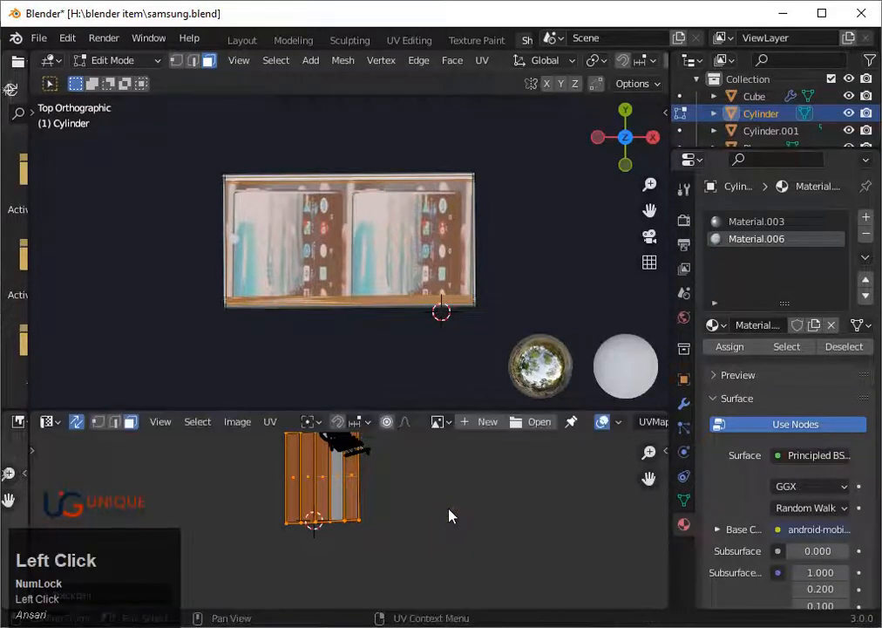
Step: Scale the UV faces slightly along X and shrink them along Y to reduce the image's repetition along the phone
{"action": "scroll", "coordinate": [445, 521], "scroll_direction": "up", "scroll_amount": 1}
{"action": "key", "text": "s"}
{"action": "key", "text": "x"}
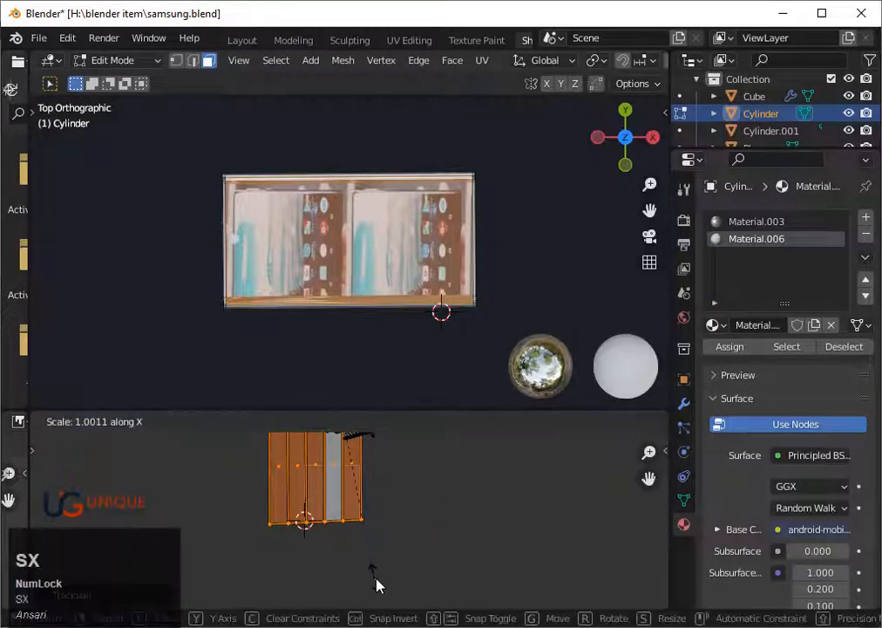
{"action": "left_click", "coordinate": [394, 521]}
{"action": "key", "text": "s"}
{"action": "key", "text": "y"}
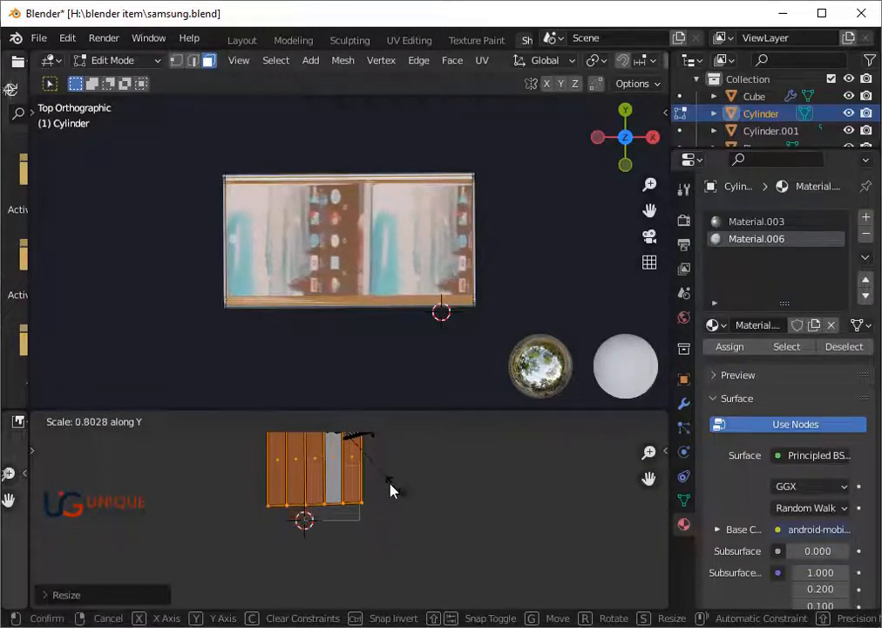
{"action": "left_click", "coordinate": [374, 475]}
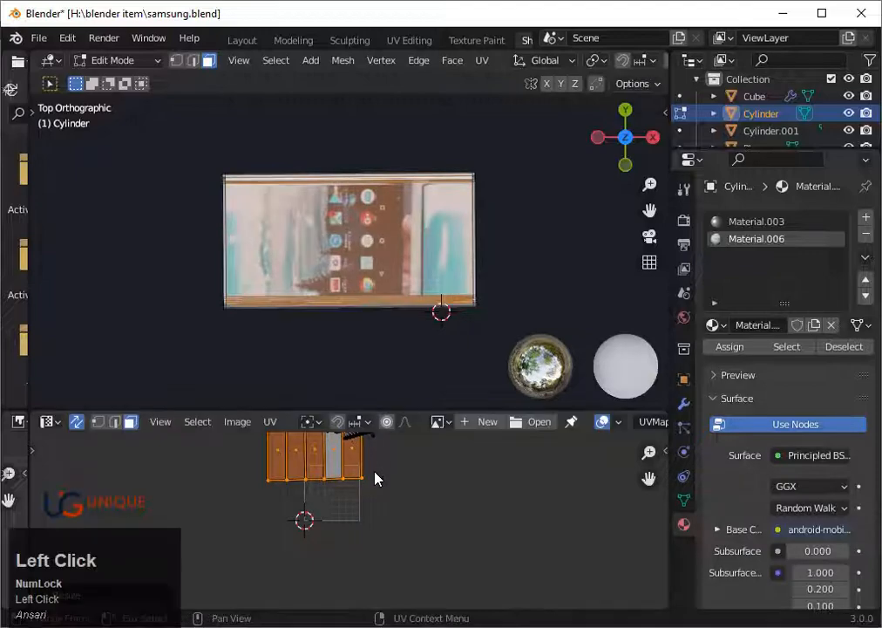
Step: Widen the UV faces along X and shift them along X to reposition the image across the phone
{"action": "key", "text": "g"}
{"action": "key", "text": "x"}
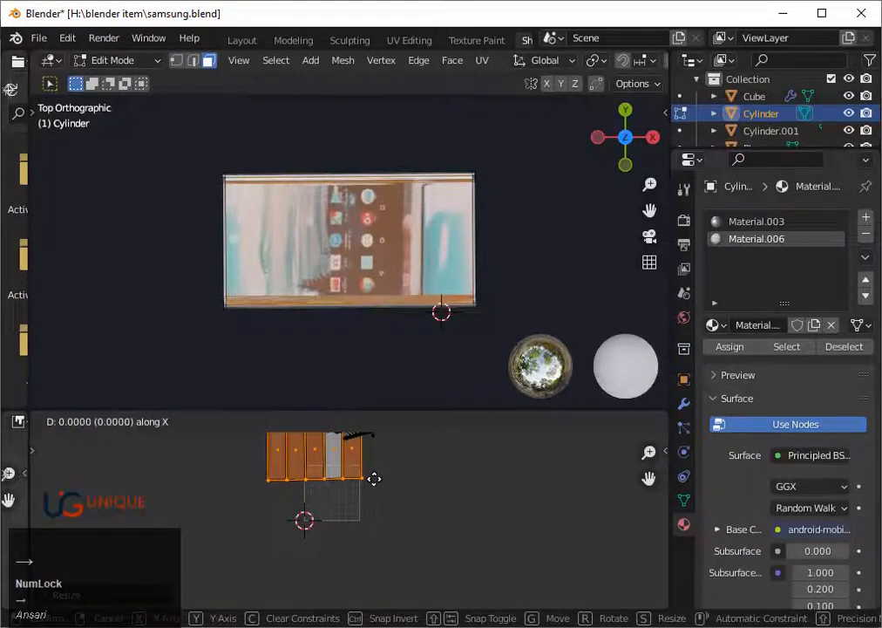
{"action": "left_click", "coordinate": [375, 477]}
{"action": "key", "text": "s"}
{"action": "key", "text": "x"}
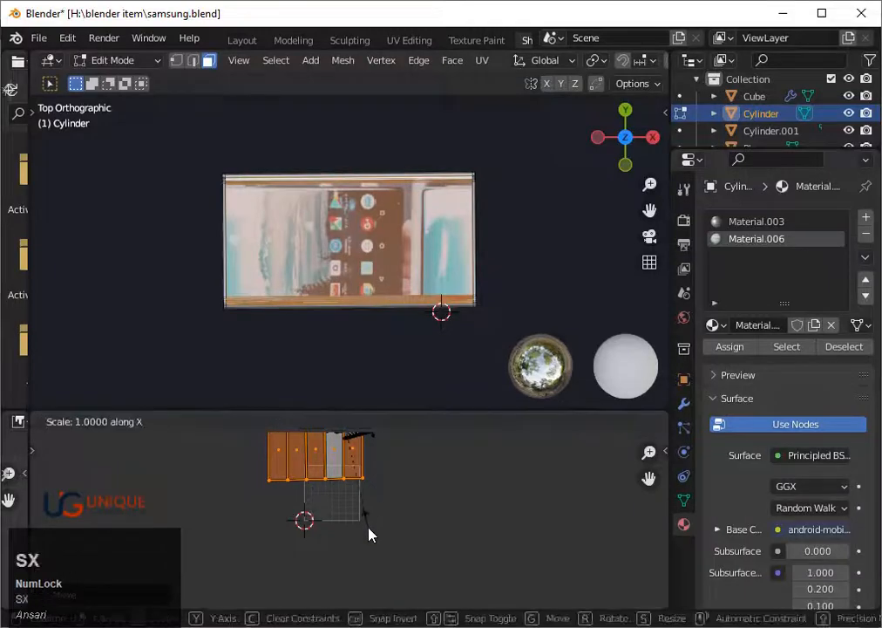
{"action": "left_click", "coordinate": [373, 528]}
{"action": "key", "text": "g"}
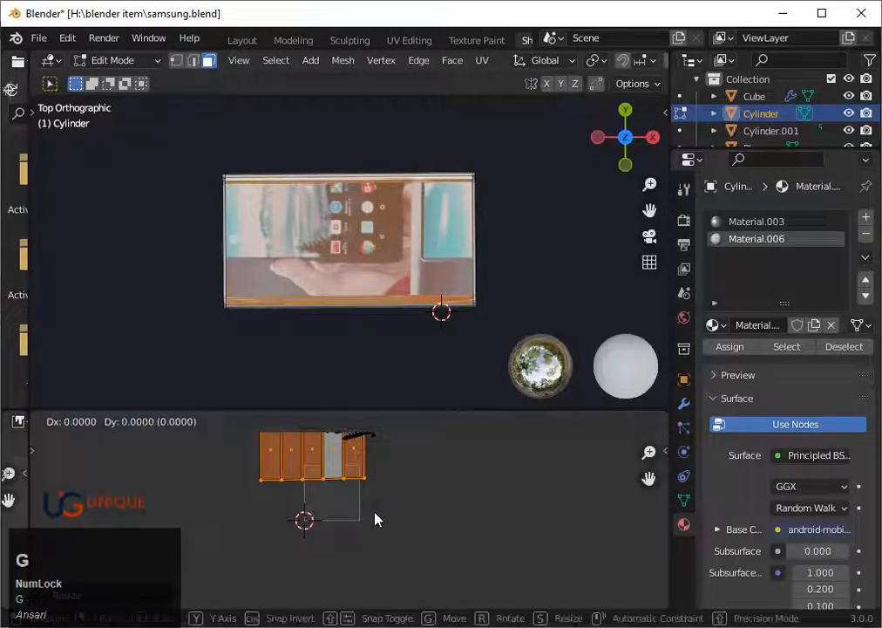
{"action": "key", "text": "x"}
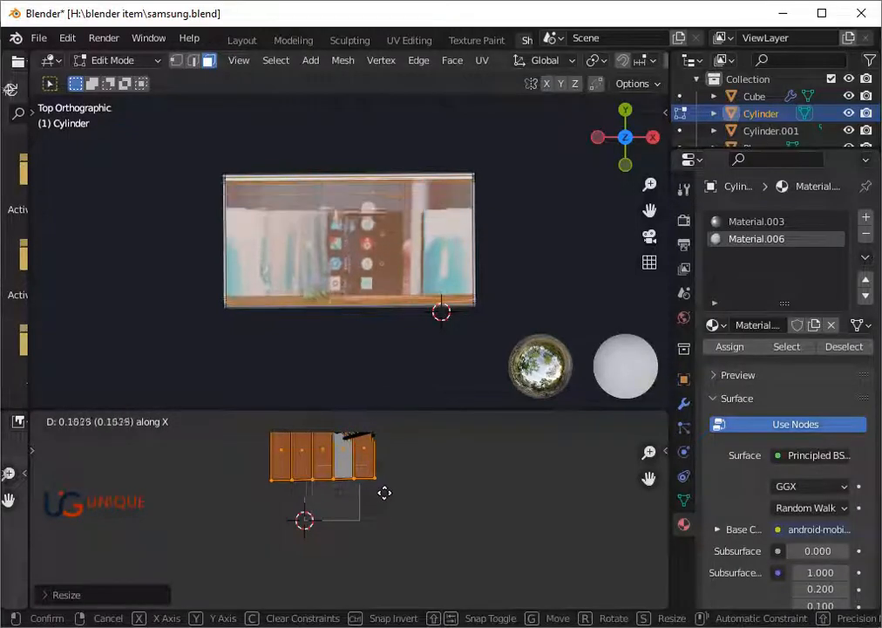
{"action": "left_click", "coordinate": [380, 497]}
Step: Shrink the UV faces slightly and move them to shift the screen image across the phone
{"action": "key", "text": "s"}
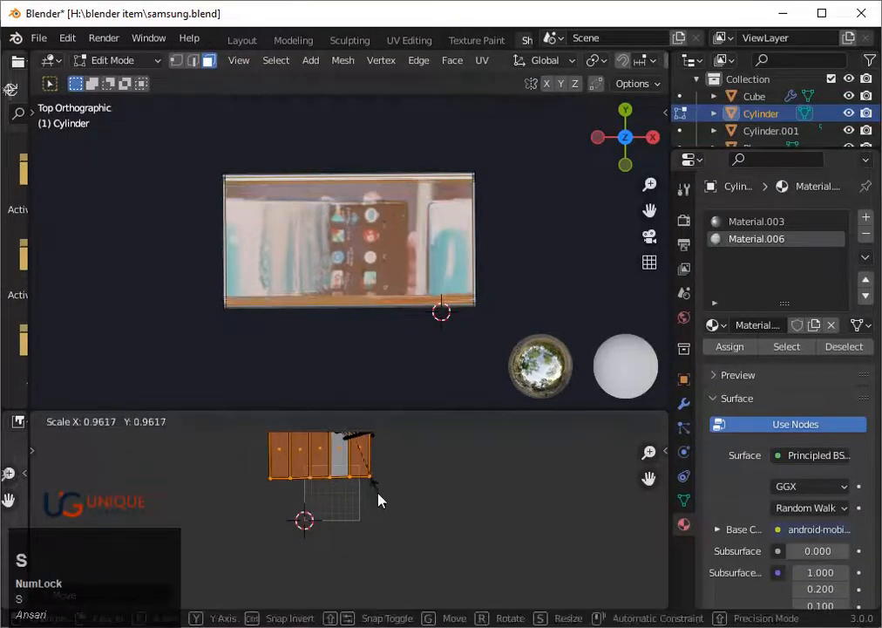
{"action": "left_click", "coordinate": [392, 499]}
{"action": "key", "text": "g"}
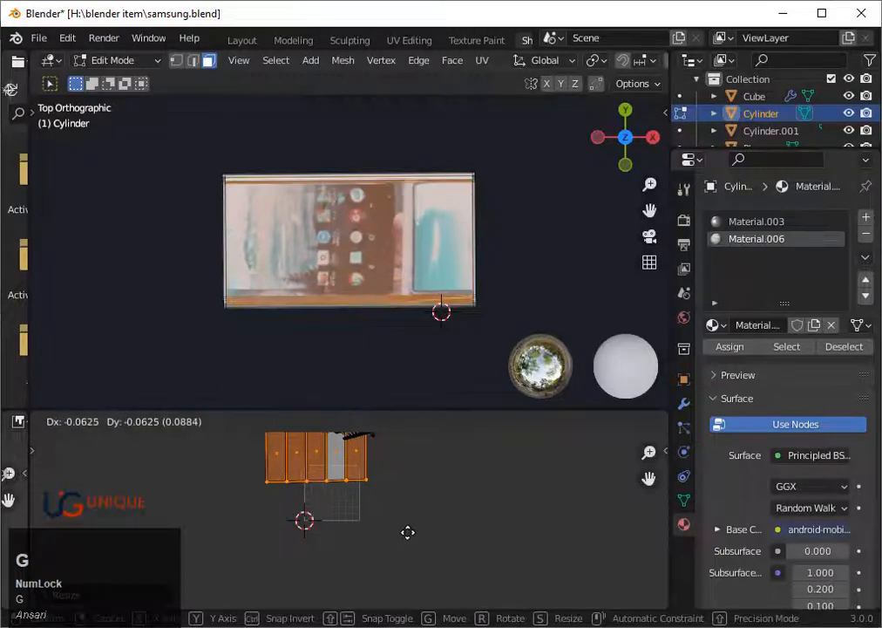
{"action": "left_click", "coordinate": [407, 536]}
Step: Scale the UV faces down further and reposition them so the app icons line up across the phone's width
{"action": "scroll", "coordinate": [398, 512], "scroll_direction": "up", "scroll_amount": 1}
{"action": "key", "text": "s"}
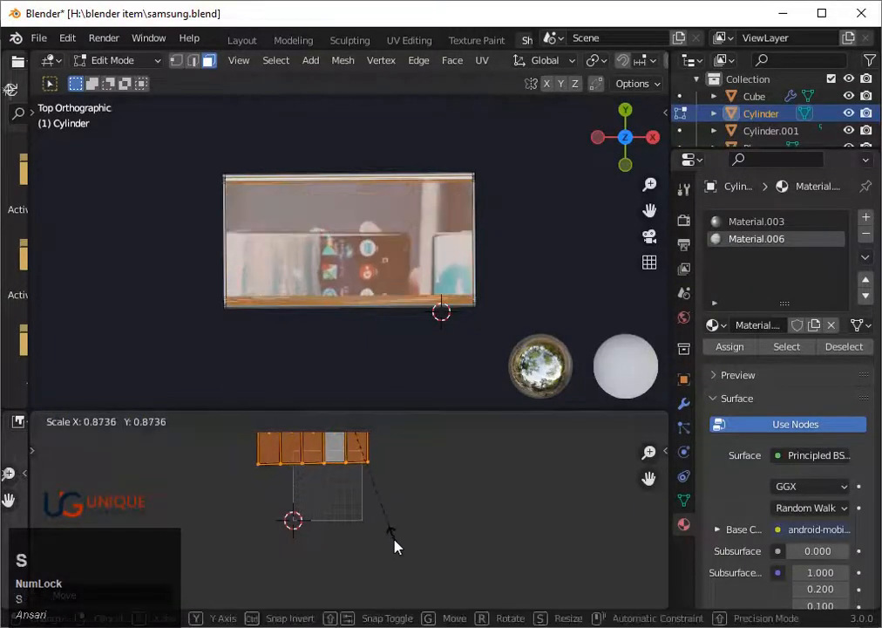
{"action": "left_click", "coordinate": [396, 532]}
{"action": "key", "text": "g"}
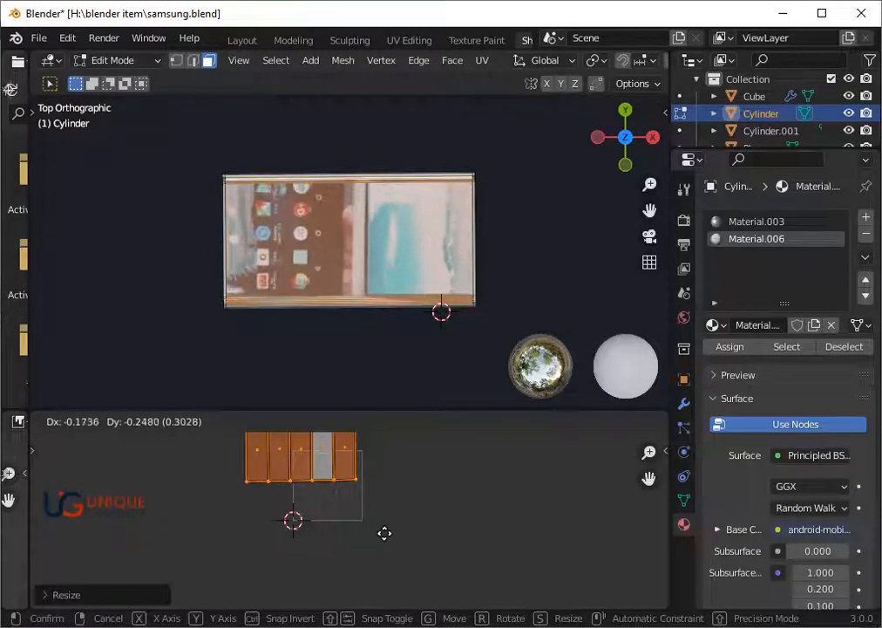
{"action": "key", "text": "Num_Lock"}
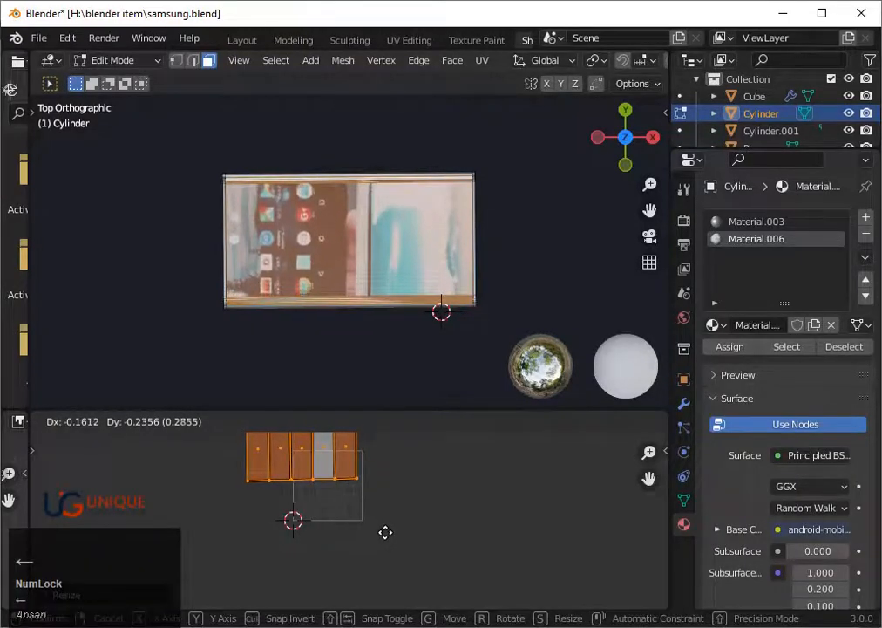
{"action": "left_click", "coordinate": [385, 532]}
Step: Move the UV faces up along Y by about 0.48 so one full screen image spans the phone's length
{"action": "key", "text": "g"}
{"action": "key", "text": "y"}
{"action": "key", "text": "Down"}
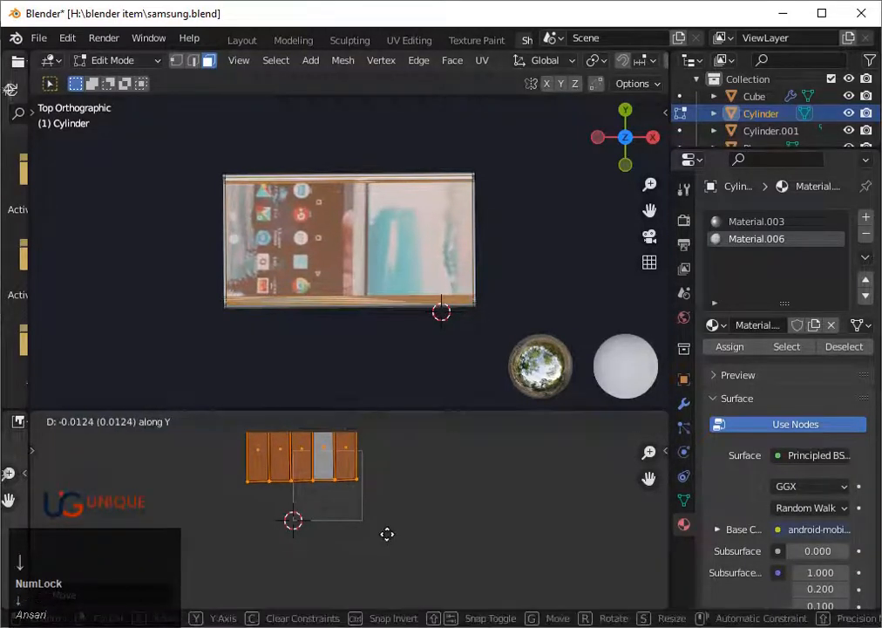
{"action": "key", "text": "Down"}
{"action": "key", "text": "Down"}
{"action": "key", "text": "Down"}
{"action": "key", "text": "Down"}
{"action": "key", "text": "Down"}
{"action": "key", "text": "Down"}
{"action": "key", "text": "Down"}
{"action": "key", "text": "Up"}
{"action": "key", "text": "Up"}
{"action": "key", "text": "Up"}
{"action": "key", "text": "Up"}
{"action": "key", "text": "Up"}
{"action": "key", "text": "Up"}
{"action": "key", "text": "Up"}
{"action": "key", "text": "Up"}
{"action": "key", "text": "Up"}
{"action": "key", "text": "Up"}
{"action": "key", "text": "Up"}
{"action": "key", "text": "Up"}
{"action": "key", "text": "Up"}
{"action": "key", "text": "Up"}
{"action": "key", "text": "Up"}
{"action": "key", "text": "Up"}
{"action": "key", "text": "Up"}
{"action": "key", "text": "Up"}
{"action": "key", "text": "Up"}
{"action": "key", "text": "Up"}
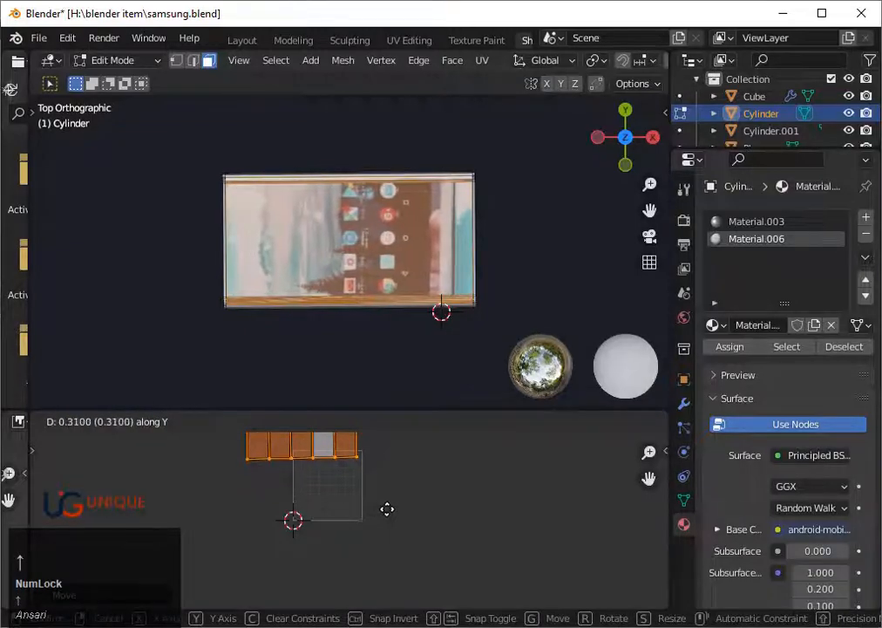
{"action": "key", "text": "Up"}
{"action": "key", "text": "Up"}
{"action": "key", "text": "Up"}
{"action": "key", "text": "Up"}
{"action": "key", "text": "Up"}
{"action": "key", "text": "Up"}
{"action": "key", "text": "Up"}
{"action": "key", "text": "Up"}
{"action": "key", "text": "Up"}
{"action": "key", "text": "Up"}
{"action": "key", "text": "Up"}
{"action": "key", "text": "Up"}
{"action": "key", "text": "Up"}
{"action": "key", "text": "Up"}
{"action": "key", "text": "Up"}
{"action": "key", "text": "Down"}
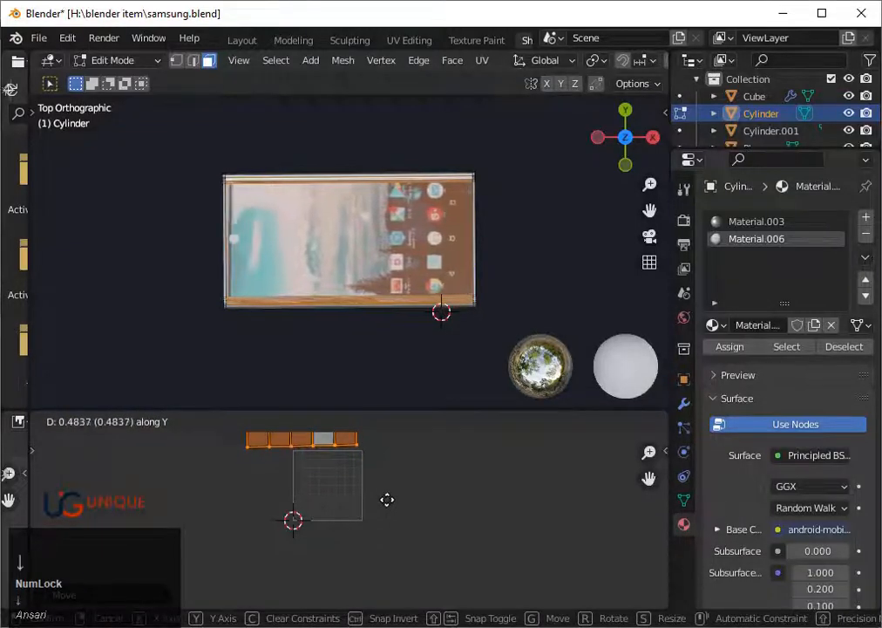
{"action": "key", "text": "Down"}
{"action": "left_click", "coordinate": [387, 499]}
Step: Examine the fitted screen image on the phone in Object Mode, and return the Cylinder to Edit Mode
{"action": "scroll", "coordinate": [389, 497], "scroll_direction": "down", "scroll_amount": 3}
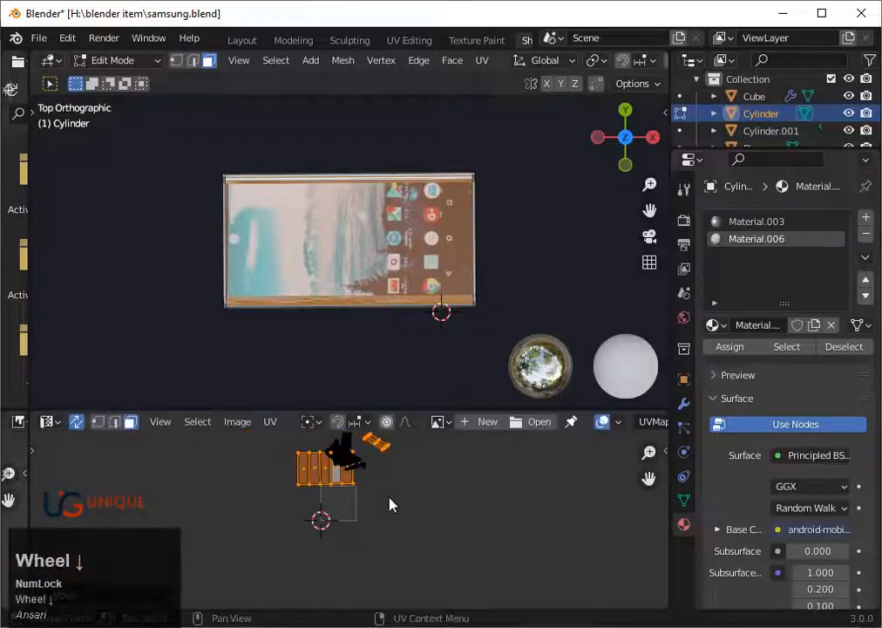
{"action": "scroll", "coordinate": [419, 397], "scroll_direction": "down", "scroll_amount": 2}
{"action": "middle_click_drag", "start_coordinate": [419, 398], "coordinate": [305, 260]}
{"action": "scroll", "coordinate": [305, 259], "scroll_direction": "up", "scroll_amount": 4}
{"action": "key", "text": "Tab"}
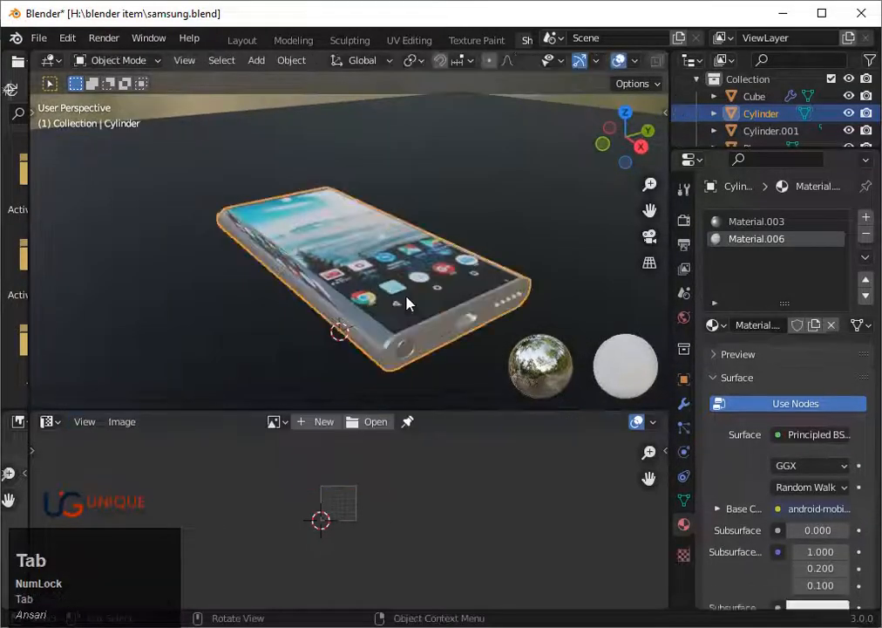
{"action": "middle_click_drag", "start_coordinate": [407, 303], "coordinate": [422, 322]}
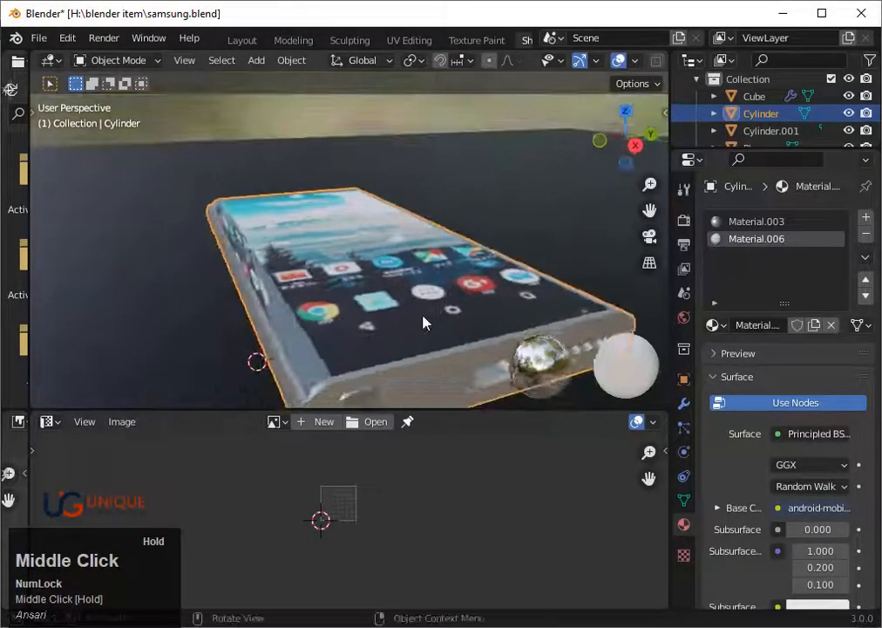
{"action": "scroll", "coordinate": [422, 323], "scroll_direction": "down", "scroll_amount": 2}
{"action": "key", "text": "Tab"}
Step: Select the curved edge's separate UV island and rotate it upright with plain and trackball rotations
{"action": "middle_click_drag", "start_coordinate": [371, 467], "coordinate": [365, 498]}
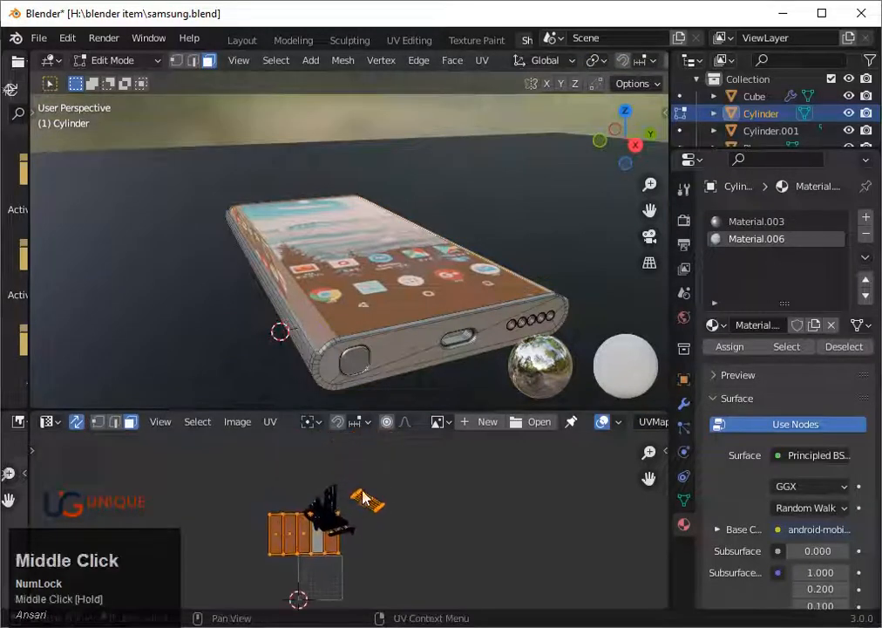
{"action": "left_click", "coordinate": [347, 489]}
{"action": "scroll", "coordinate": [380, 535], "scroll_direction": "up", "scroll_amount": 4}
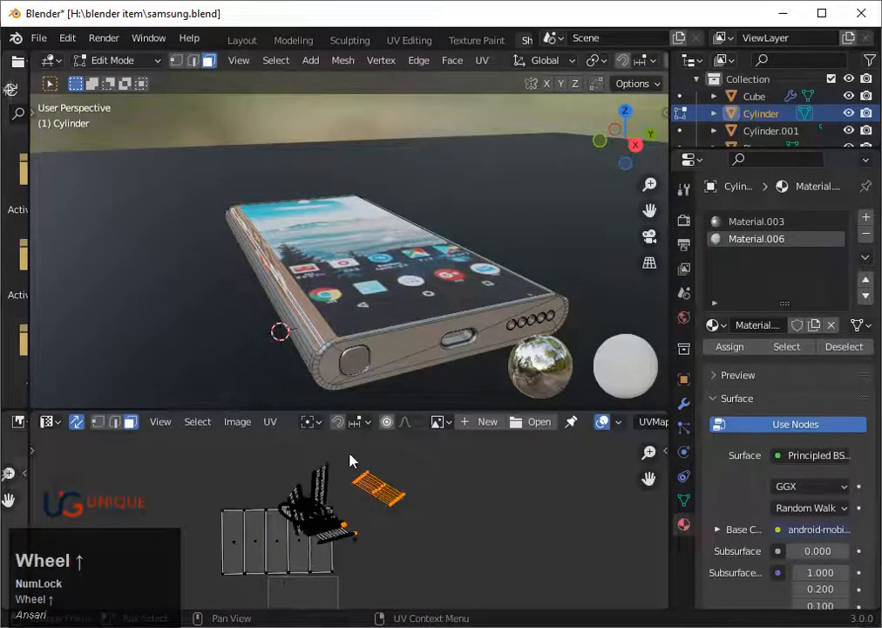
{"action": "key", "text": "r"}
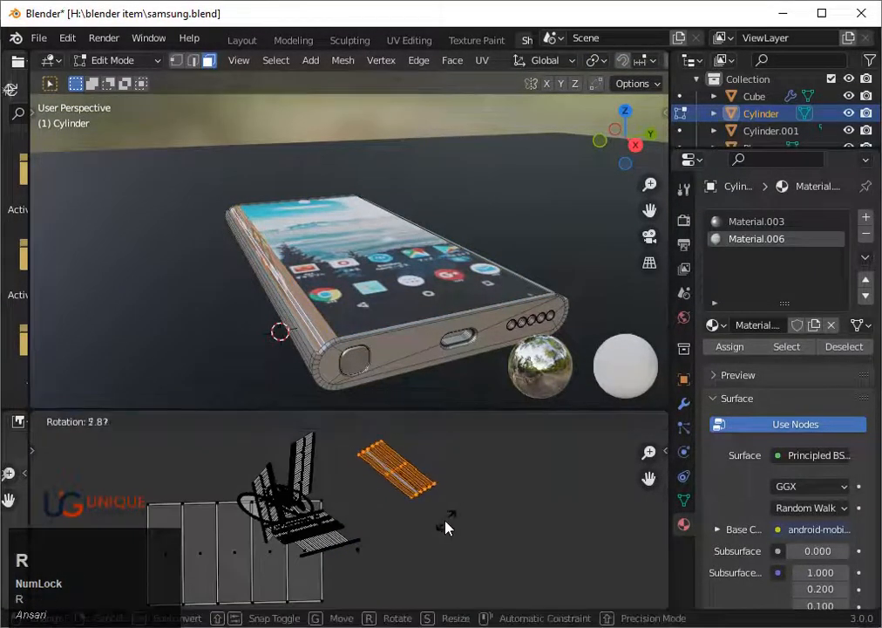
{"action": "left_click", "coordinate": [435, 525]}
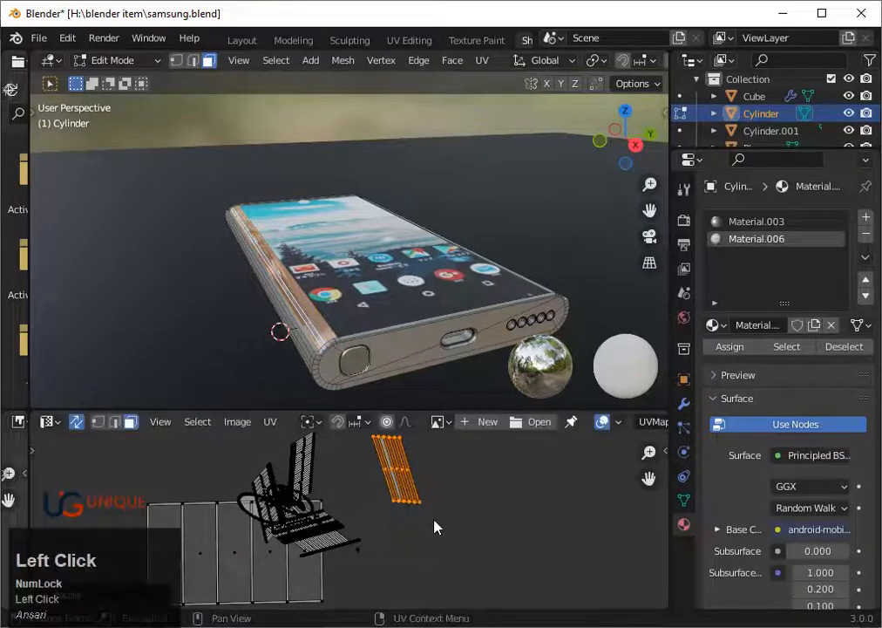
{"action": "key", "text": "r"}
{"action": "key", "text": "r"}
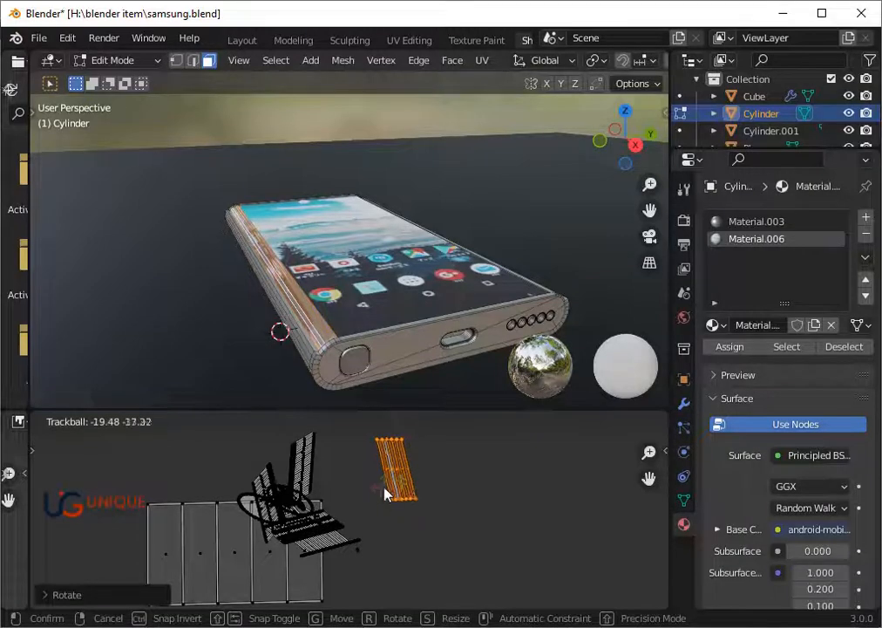
{"action": "left_click", "coordinate": [438, 476]}
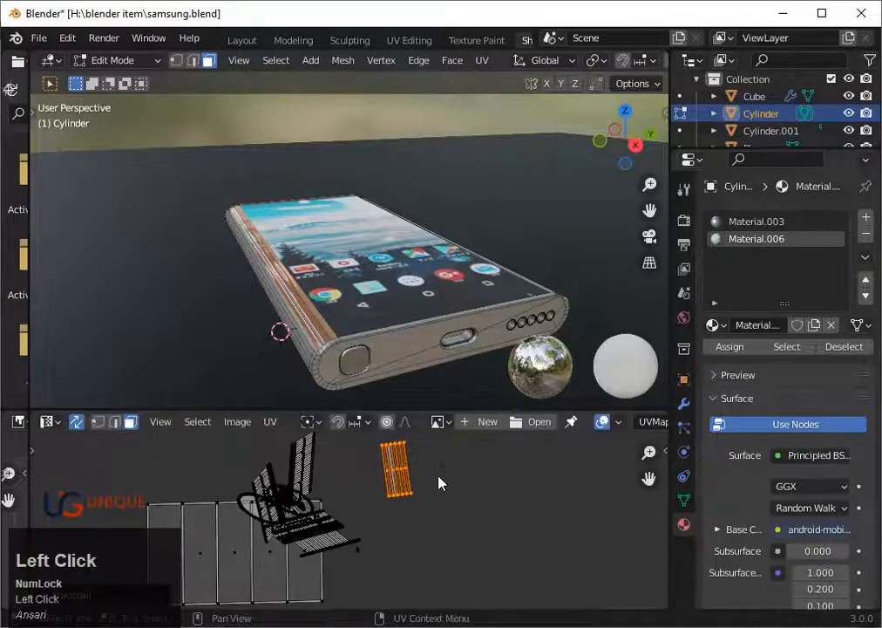
{"action": "key", "text": "r"}
{"action": "left_click", "coordinate": [440, 486]}
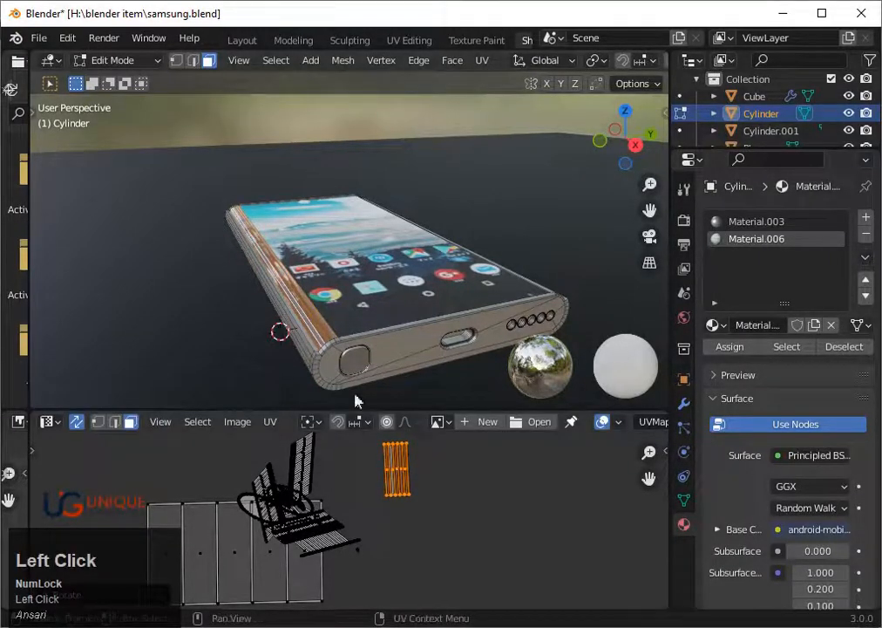
Step: Compare the curved edge with the front image in top view, turn its UV island about half a turn and straighten it
{"action": "left_click", "coordinate": [624, 111]}
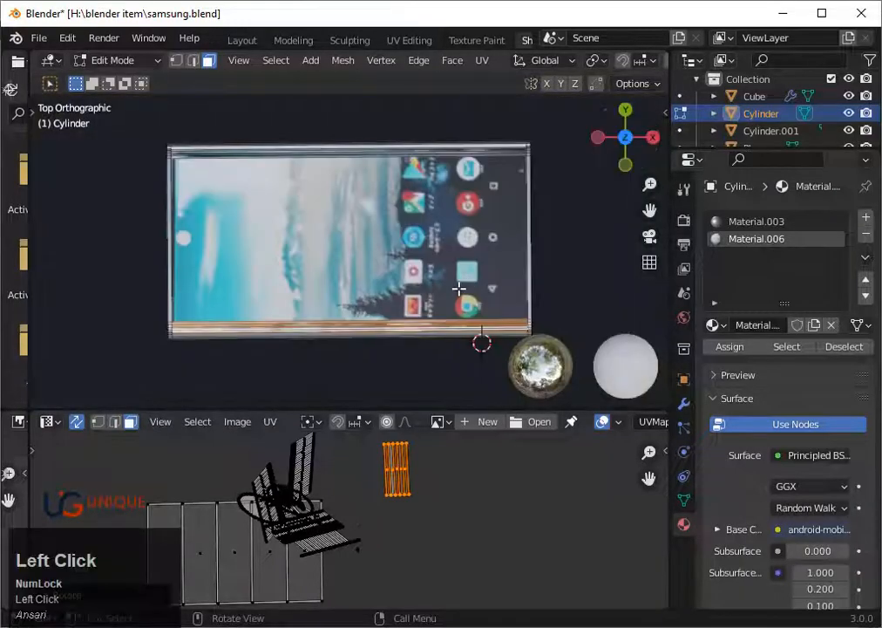
{"action": "scroll", "coordinate": [459, 289], "scroll_direction": "down", "scroll_amount": 3}
{"action": "scroll", "coordinate": [459, 272], "scroll_direction": "up", "scroll_amount": 6}
{"action": "scroll", "coordinate": [458, 272], "scroll_direction": "up", "scroll_amount": 5}
{"action": "left_click_drag", "start_coordinate": [650, 210], "coordinate": [348, 235]}
{"action": "scroll", "coordinate": [348, 240], "scroll_direction": "down", "scroll_amount": 3}
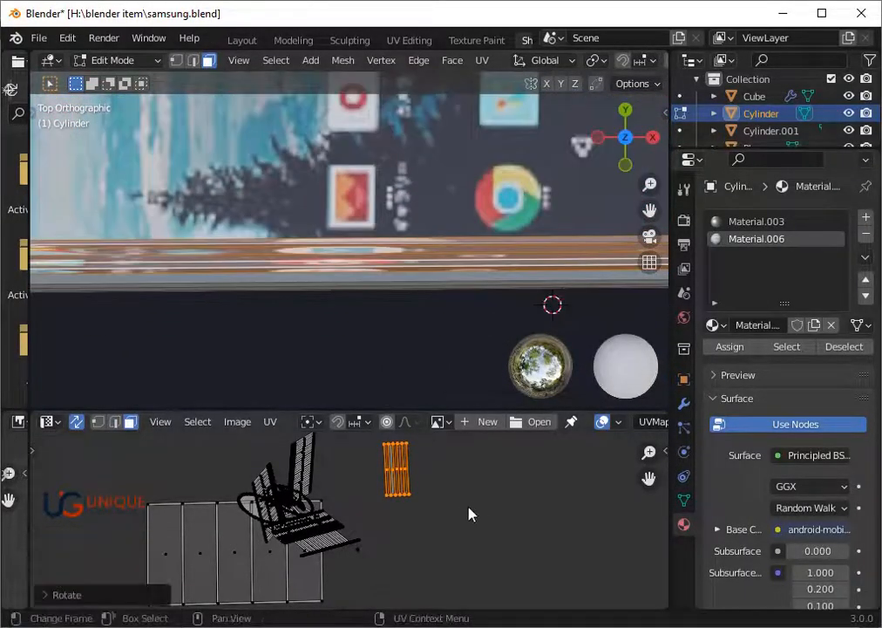
{"action": "key", "text": "r"}
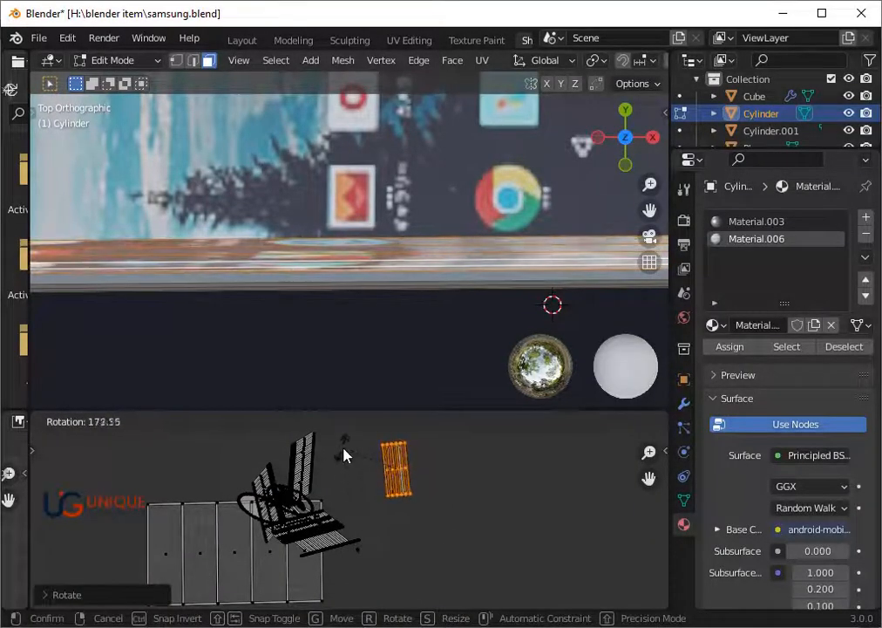
{"action": "left_click", "coordinate": [345, 451]}
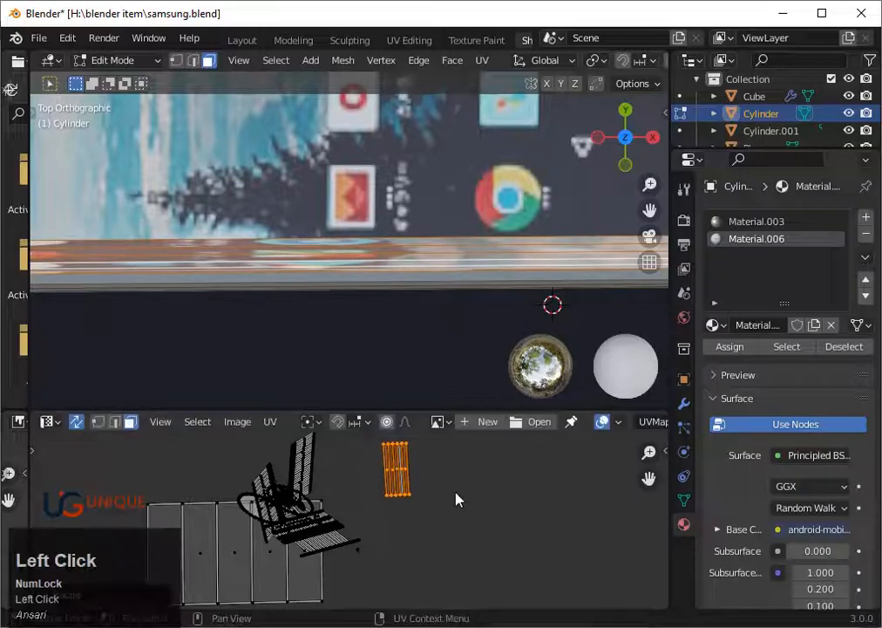
{"action": "key", "text": "r"}
{"action": "left_click", "coordinate": [454, 495]}
Step: Stretch the curved edge's UV island along Y
{"action": "key", "text": "s"}
{"action": "key", "text": "x"}
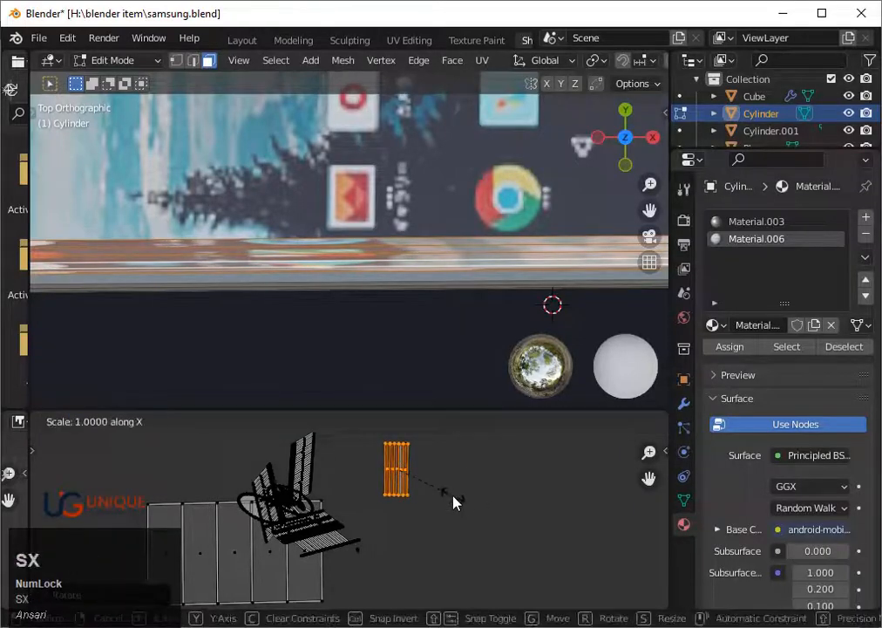
{"action": "key", "text": "y"}
{"action": "left_click", "coordinate": [450, 518]}
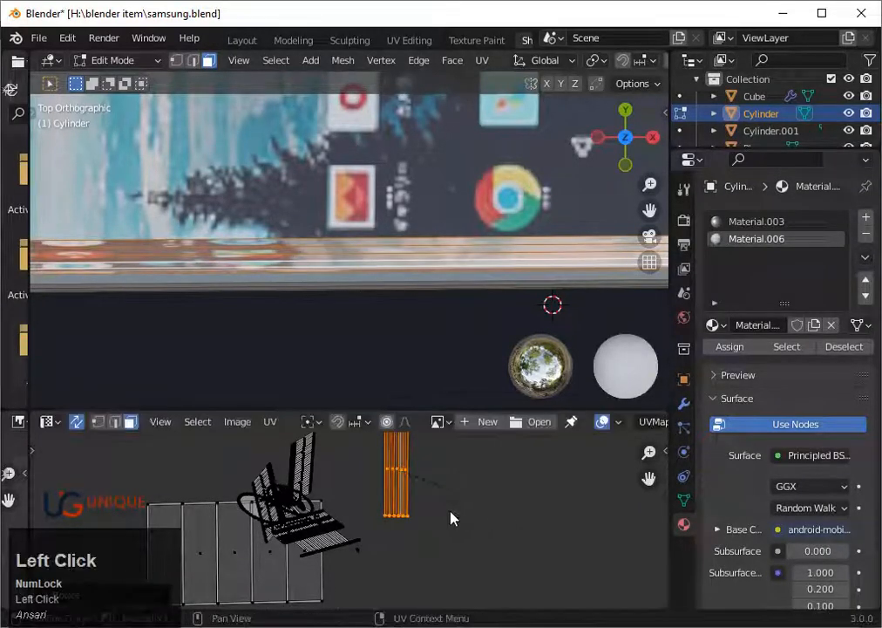
Step: Move the curved edge's UV island downward so its icons line up with those on the front screen
{"action": "scroll", "coordinate": [449, 523], "scroll_direction": "down", "scroll_amount": 3}
{"action": "key", "text": "g"}
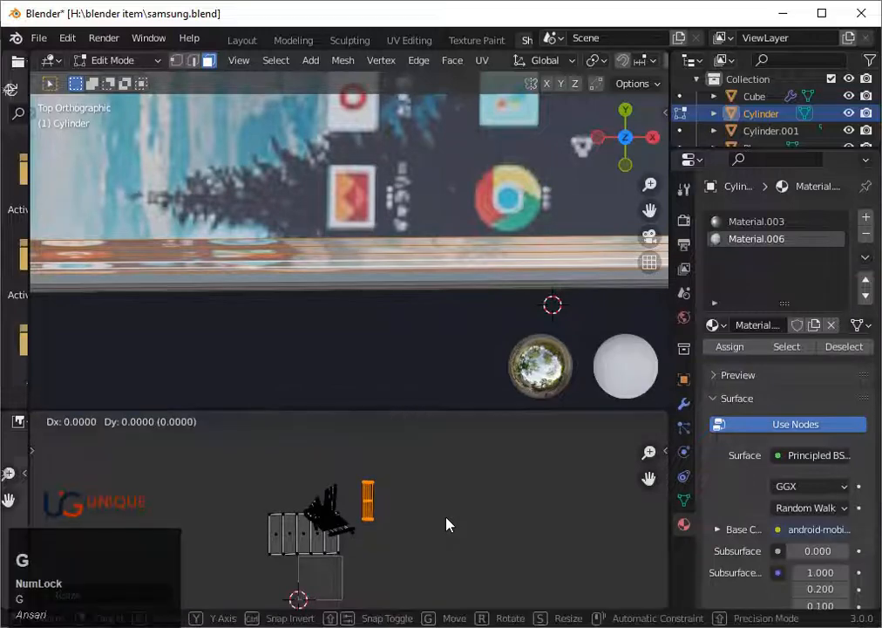
{"action": "key", "text": "x"}
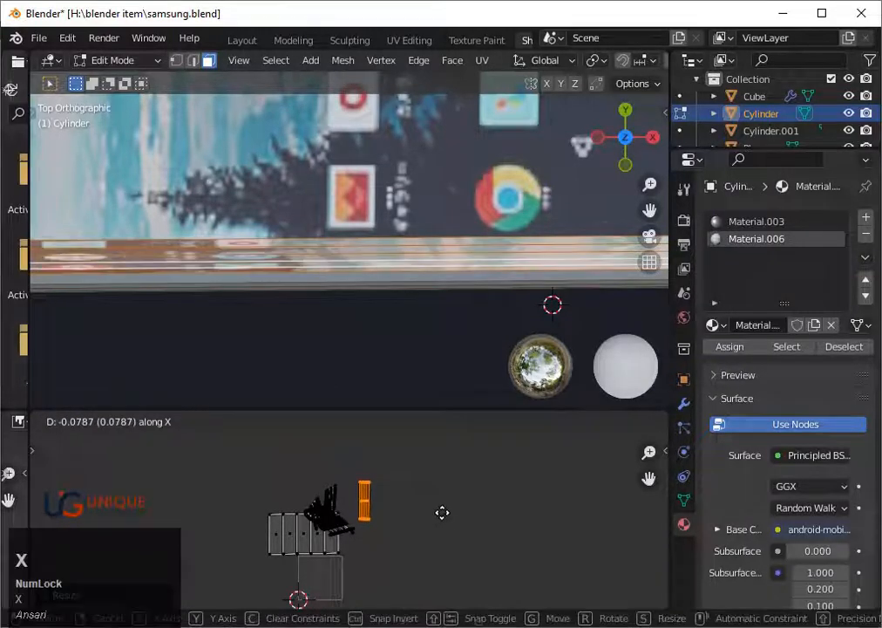
{"action": "key", "text": "x"}
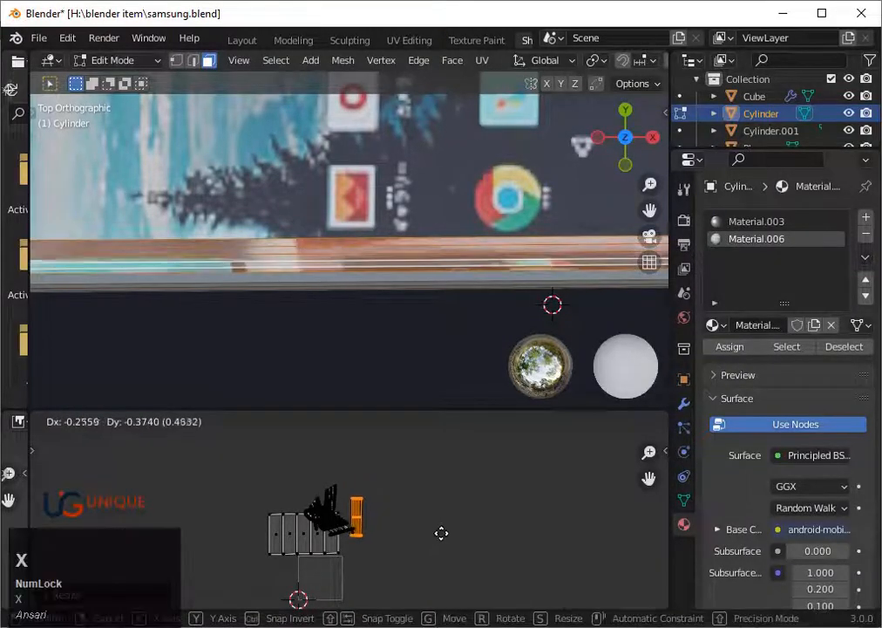
{"action": "key", "text": "Left"}
{"action": "key", "text": "Left"}
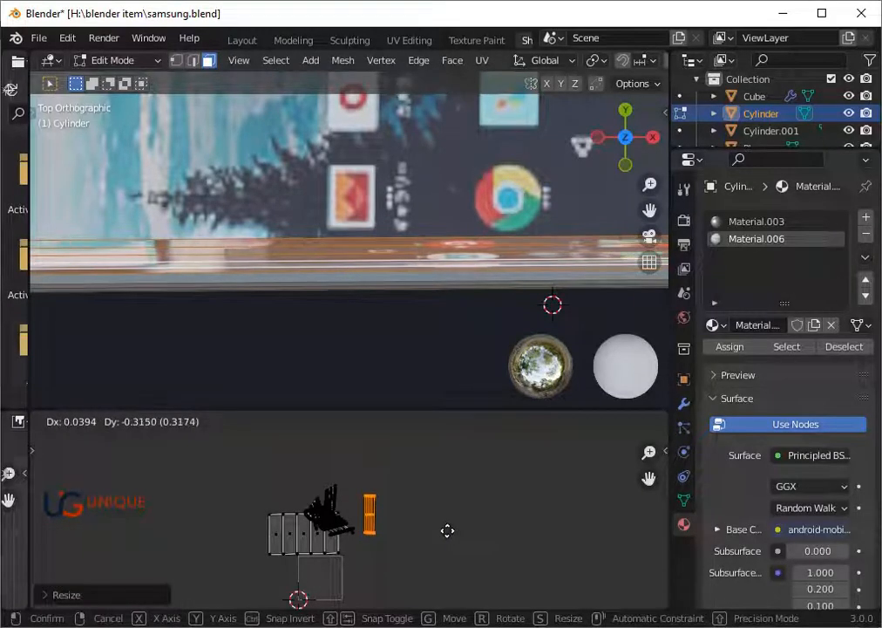
{"action": "left_click", "coordinate": [447, 531]}
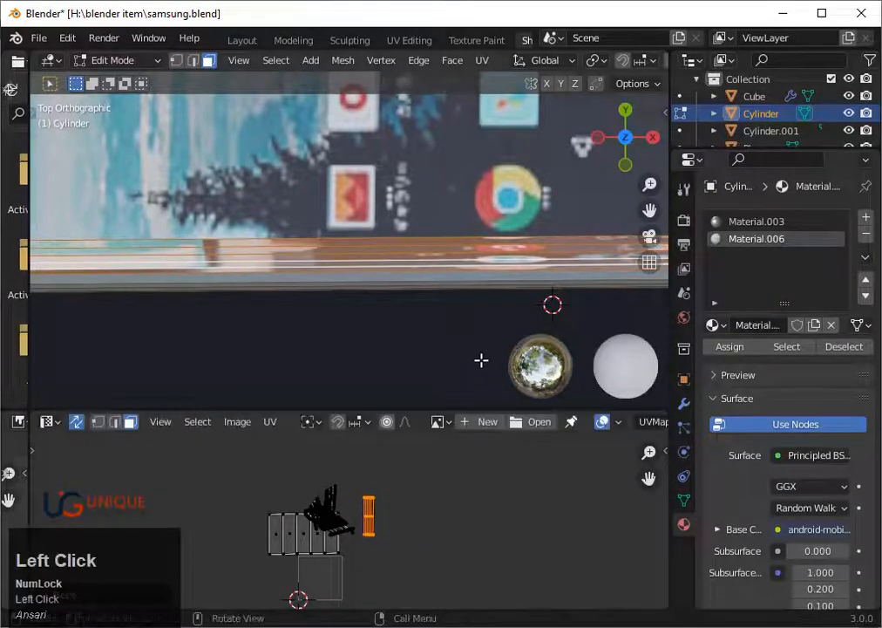
Step: Examine the curved edge's image from an angled view in Object Mode
{"action": "scroll", "coordinate": [487, 347], "scroll_direction": "down", "scroll_amount": 3}
{"action": "middle_click_drag", "start_coordinate": [487, 347], "coordinate": [397, 319]}
{"action": "key", "text": "Tab"}
{"action": "scroll", "coordinate": [434, 292], "scroll_direction": "down", "scroll_amount": 2}
{"action": "scroll", "coordinate": [446, 284], "scroll_direction": "up", "scroll_amount": 2}
{"action": "left_click", "coordinate": [382, 320]}
{"action": "key", "text": "g"}
{"action": "key", "text": "y"}
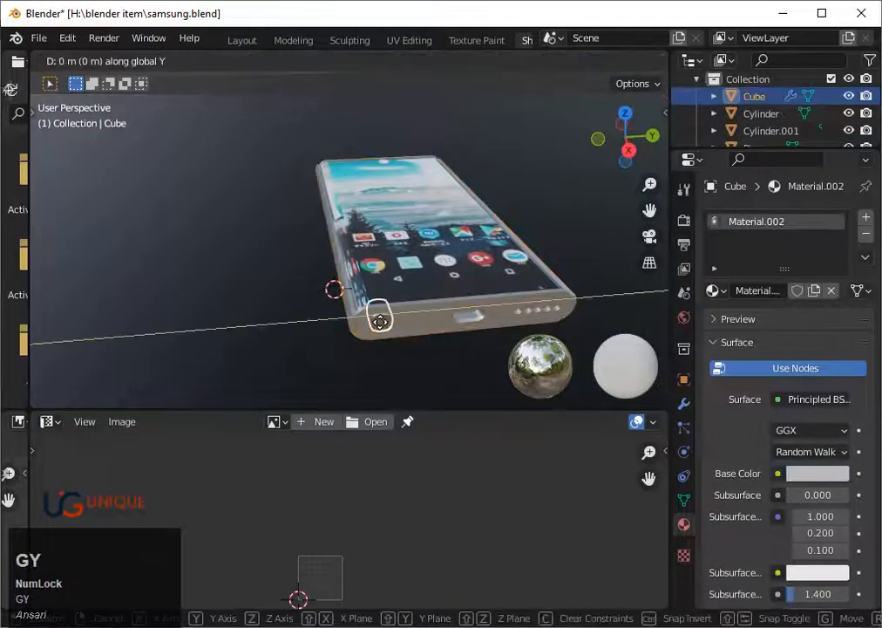
{"action": "left_click", "coordinate": [380, 322]}
{"action": "left_click", "coordinate": [396, 329]}
Step: Select the Cylinder phone body again and reopen it in Edit Mode with its curved edge in close view
{"action": "scroll", "coordinate": [403, 349], "scroll_direction": "up", "scroll_amount": 3}
{"action": "middle_click_drag", "start_coordinate": [405, 349], "coordinate": [473, 347]}
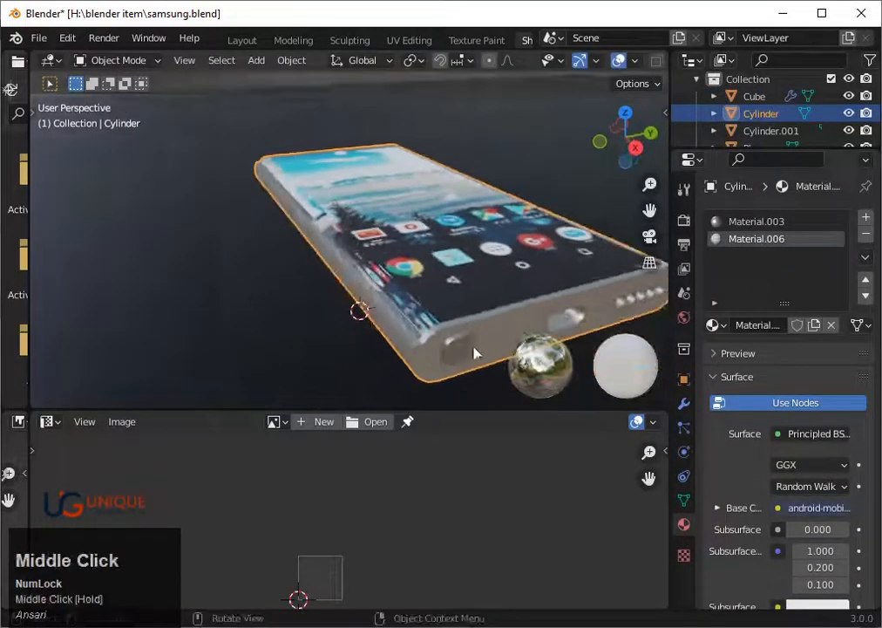
{"action": "left_click", "coordinate": [408, 281]}
{"action": "key", "text": "Tab"}
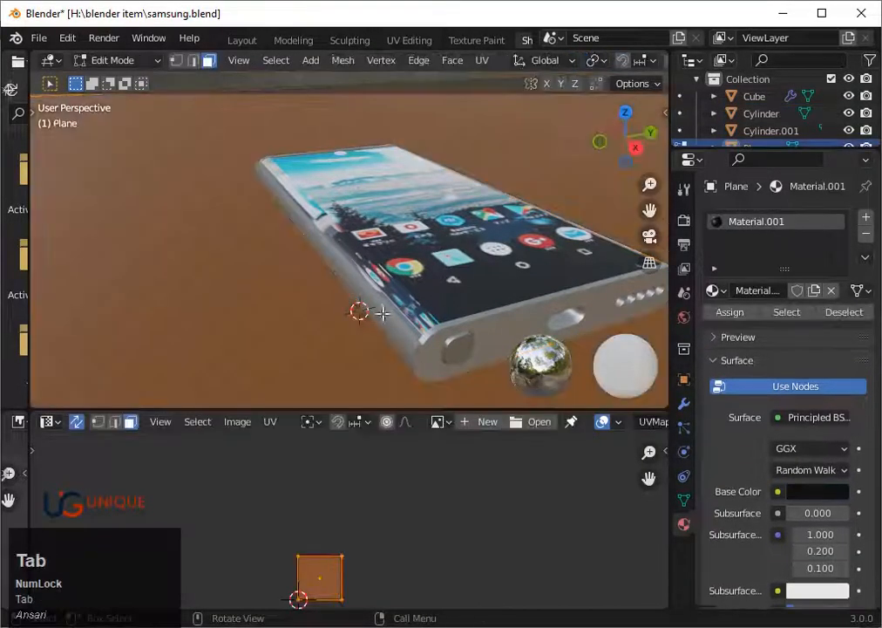
{"action": "key", "text": "Tab"}
{"action": "left_click", "coordinate": [424, 321]}
{"action": "key", "text": "Tab"}
{"action": "scroll", "coordinate": [406, 523], "scroll_direction": "up", "scroll_amount": 3}
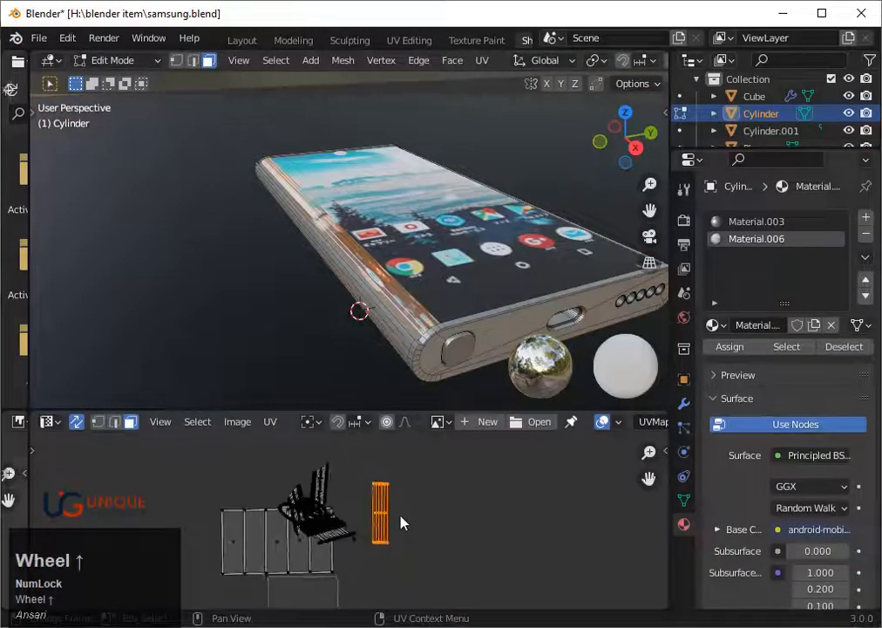
Step: Select all of the phone body's UVs and rotate them in the UV editor
{"action": "key", "text": "x"}
{"action": "scroll", "coordinate": [408, 517], "scroll_direction": "down", "scroll_amount": 3}
{"action": "key", "text": "a"}
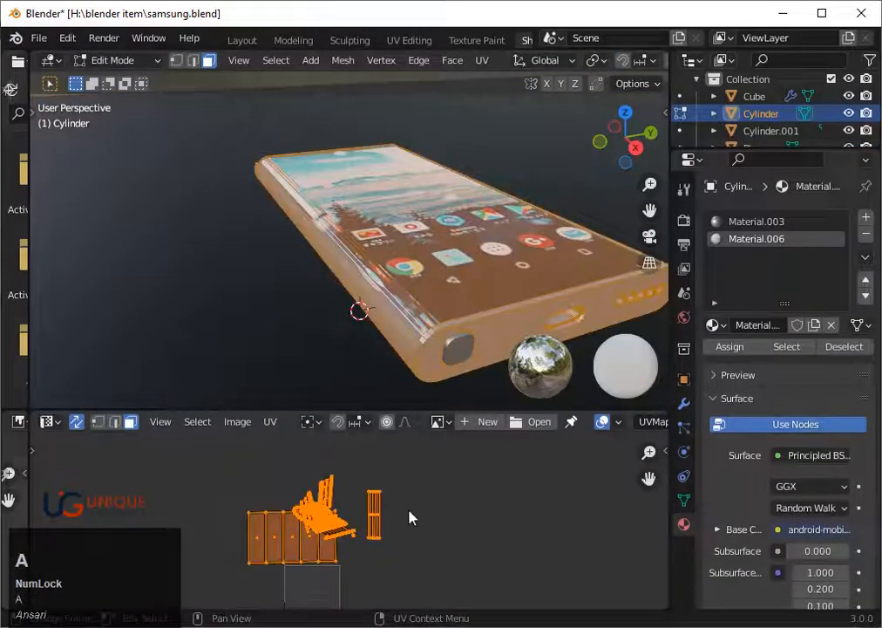
{"action": "scroll", "coordinate": [413, 517], "scroll_direction": "down", "scroll_amount": 2}
{"action": "key", "text": "r"}
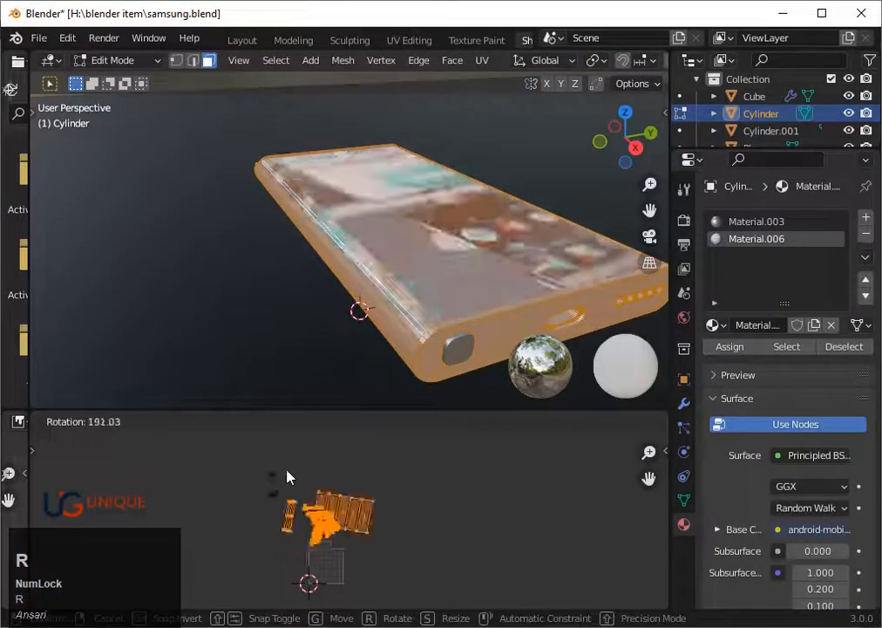
{"action": "left_click", "coordinate": [394, 502]}
{"action": "scroll", "coordinate": [393, 510], "scroll_direction": "up", "scroll_amount": 4}
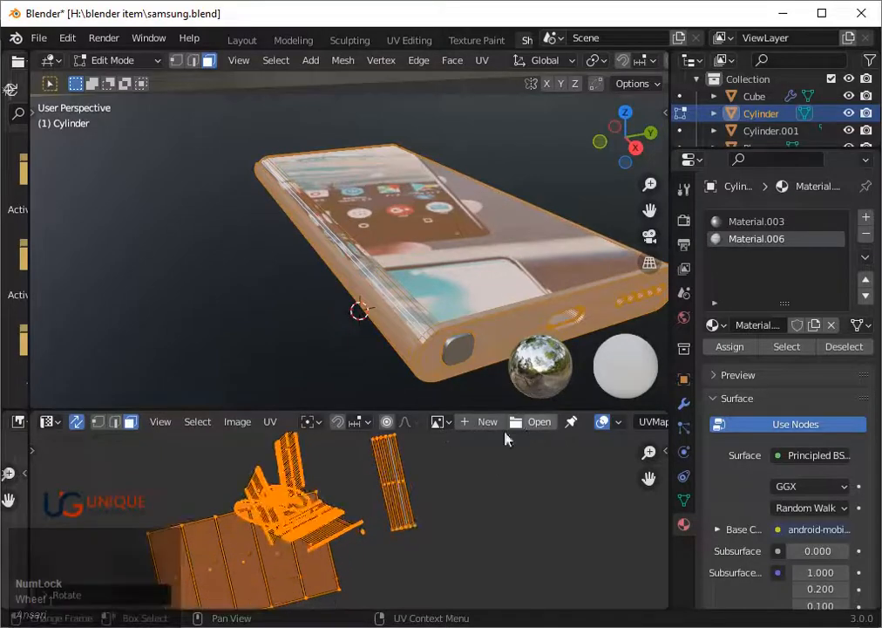
Step: Box-select the front screen's UV faces and unwrap them
{"action": "left_click", "coordinate": [197, 423]}
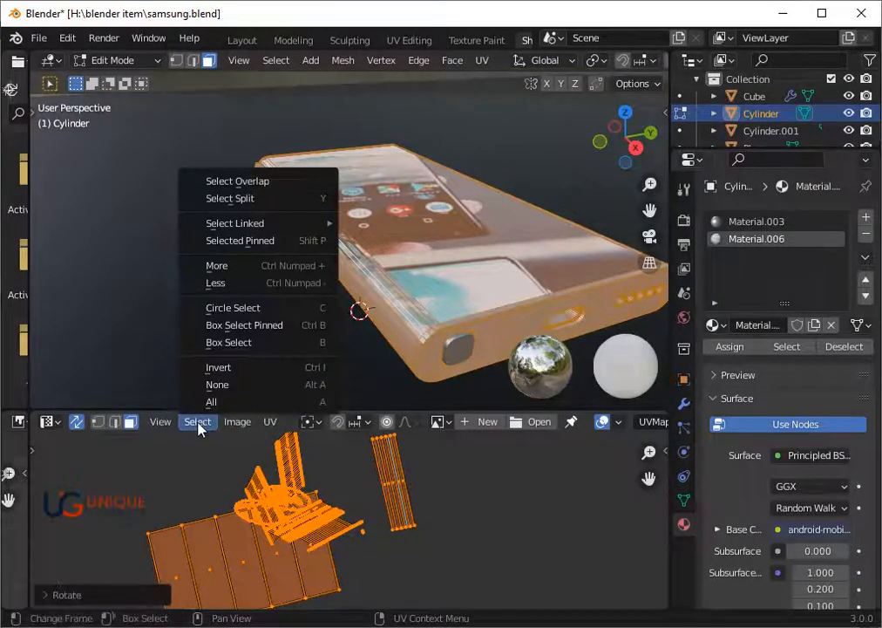
{"action": "left_click", "coordinate": [287, 289]}
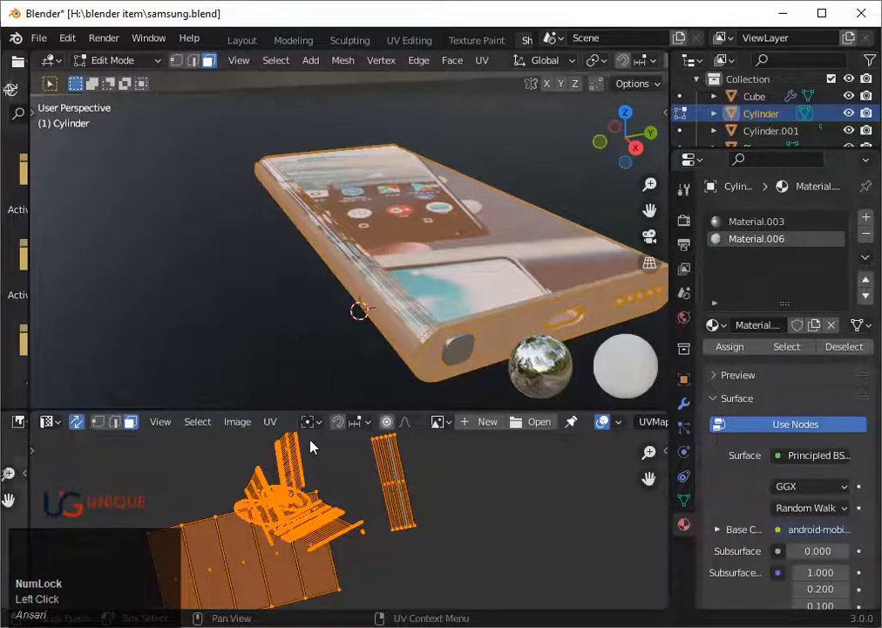
{"action": "scroll", "coordinate": [331, 492], "scroll_direction": "down", "scroll_amount": 5}
{"action": "scroll", "coordinate": [347, 494], "scroll_direction": "up", "scroll_amount": 4}
{"action": "left_click", "coordinate": [207, 465]}
{"action": "left_click_drag", "start_coordinate": [207, 465], "coordinate": [282, 526]}
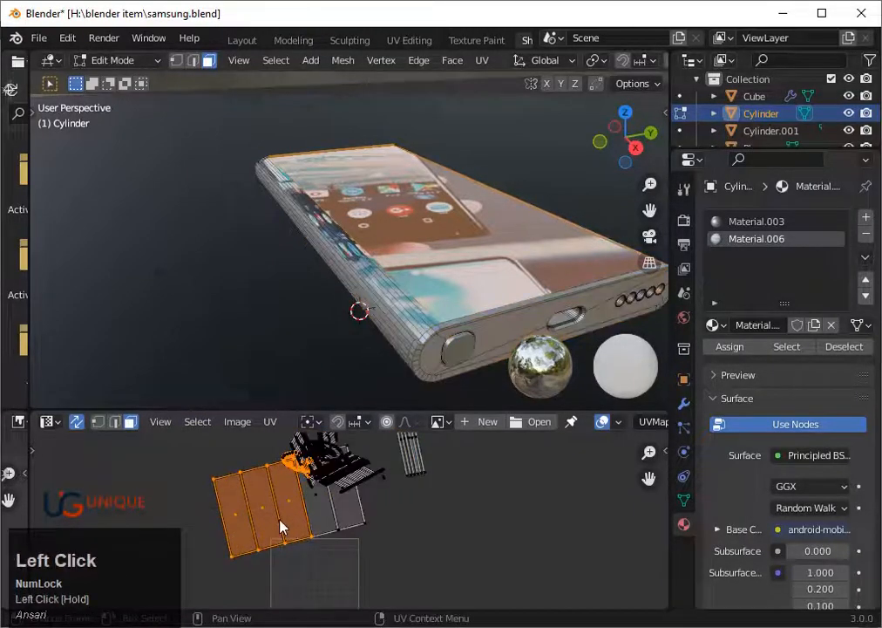
{"action": "right_click", "coordinate": [281, 525]}
{"action": "left_click", "coordinate": [229, 306]}
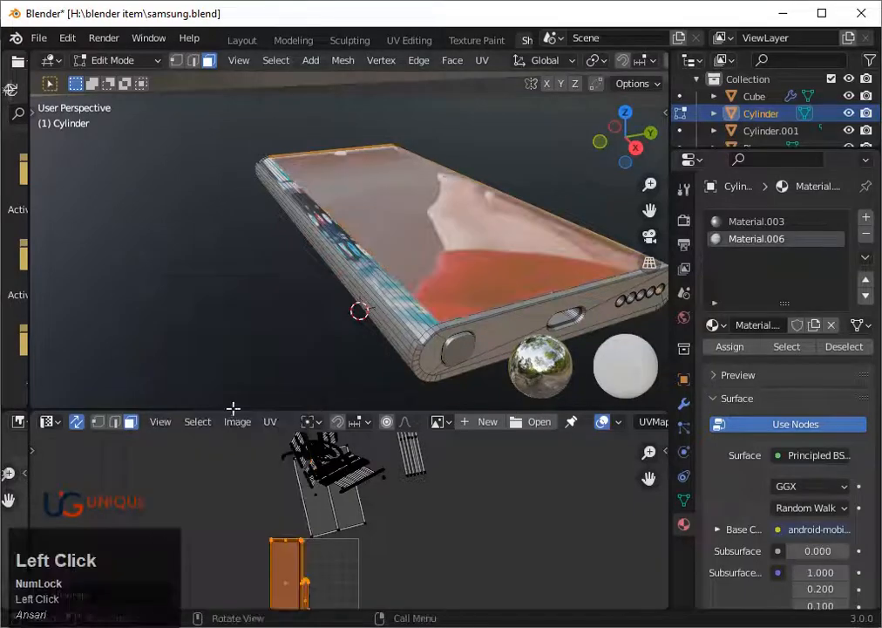
Step: Box-select nearly all of the phone body's UV islands and unwrap them, repeating the selection and unwrap once
{"action": "scroll", "coordinate": [261, 531], "scroll_direction": "down", "scroll_amount": 2}
{"action": "left_click_drag", "start_coordinate": [262, 531], "coordinate": [416, 549]}
{"action": "right_click", "coordinate": [312, 434]}
{"action": "left_click", "coordinate": [311, 307]}
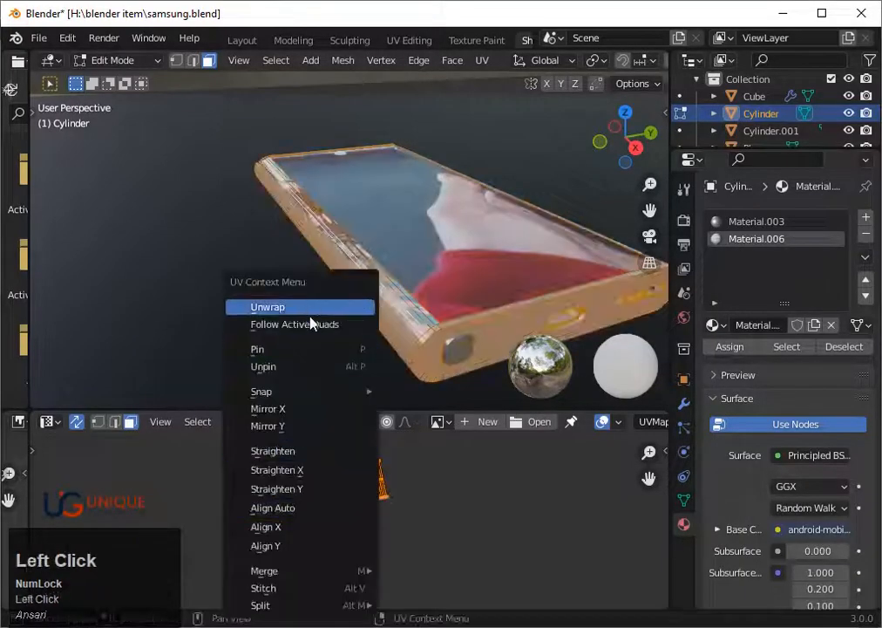
{"action": "scroll", "coordinate": [266, 529], "scroll_direction": "up", "scroll_amount": 3}
{"action": "left_click_drag", "start_coordinate": [265, 522], "coordinate": [338, 581]}
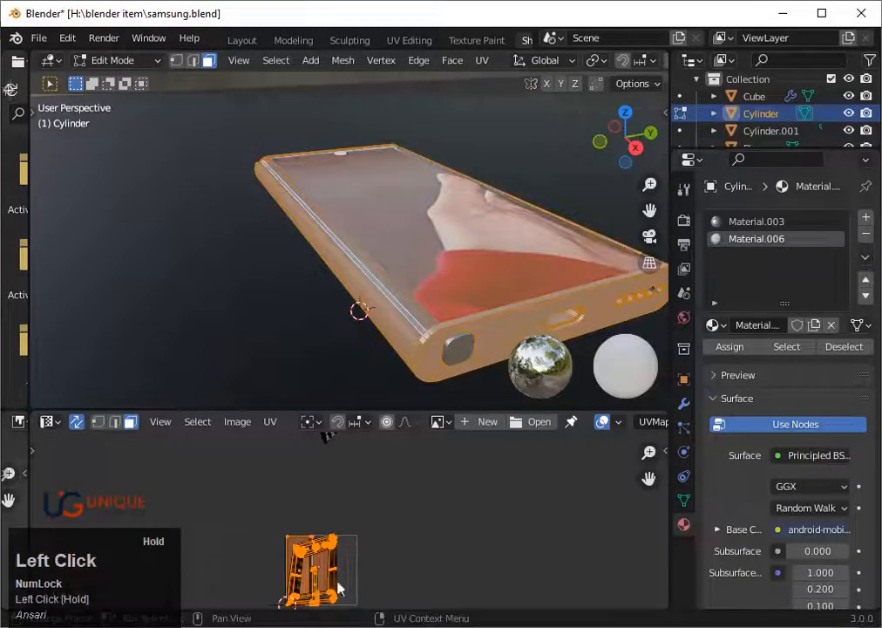
{"action": "right_click", "coordinate": [318, 558]}
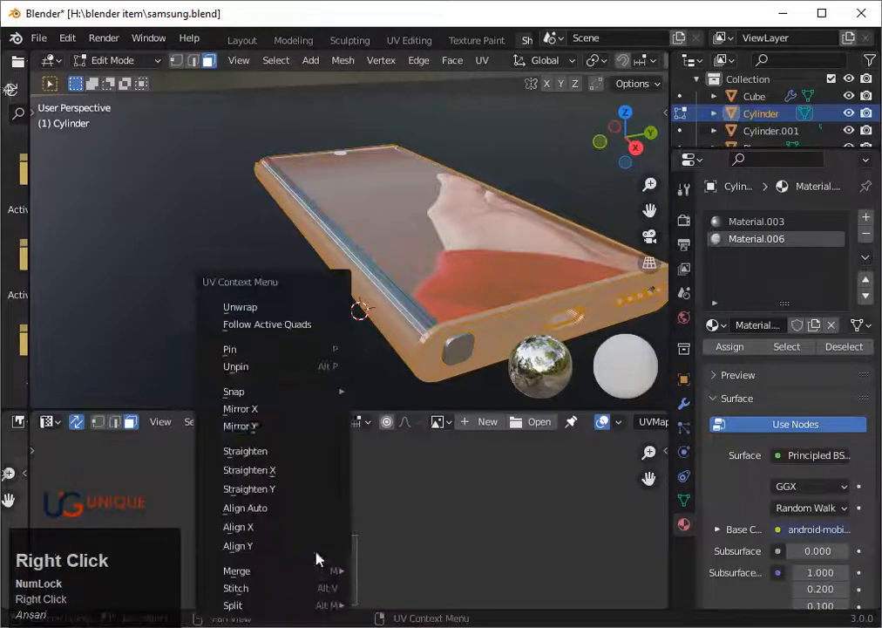
{"action": "left_click", "coordinate": [276, 307]}
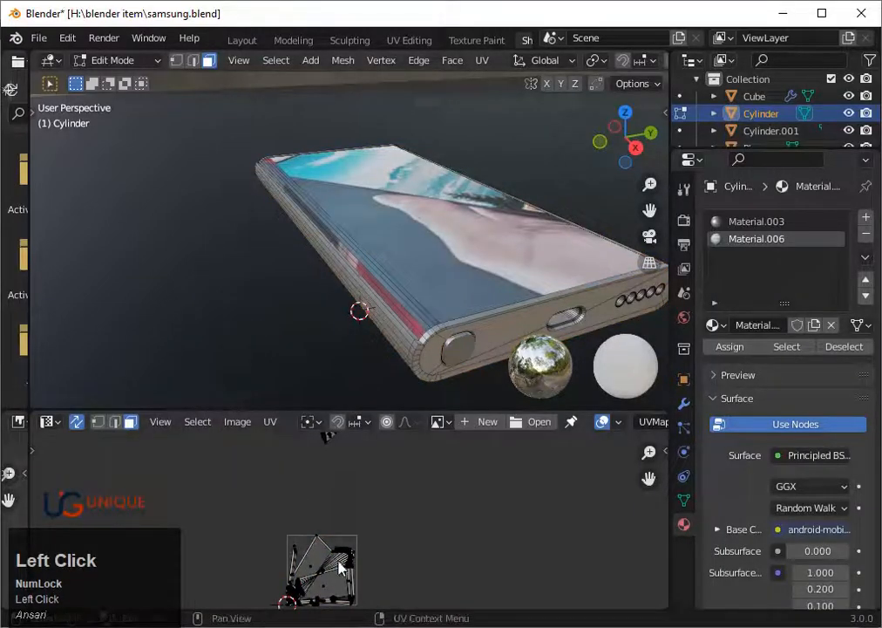
Step: Box-select the unwrapped UVs of the front and side faces and unwrap them separately from the rest
{"action": "scroll", "coordinate": [338, 563], "scroll_direction": "down", "scroll_amount": 3}
{"action": "middle_click_drag", "start_coordinate": [339, 562], "coordinate": [329, 488]}
{"action": "scroll", "coordinate": [329, 488], "scroll_direction": "up", "scroll_amount": 5}
{"action": "left_click_drag", "start_coordinate": [266, 457], "coordinate": [384, 584]}
{"action": "right_click", "coordinate": [299, 495]}
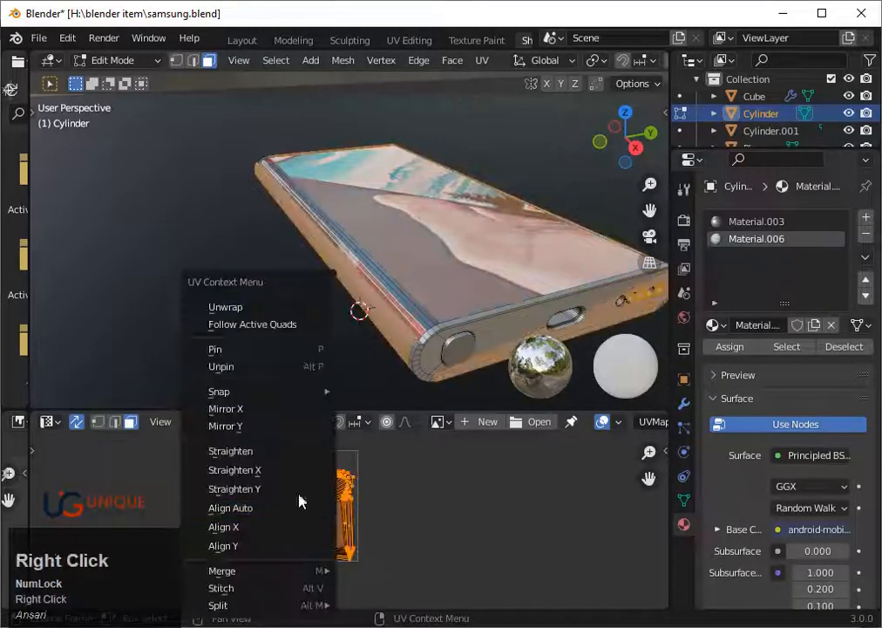
{"action": "scroll", "coordinate": [256, 582], "scroll_direction": "down", "scroll_amount": 1}
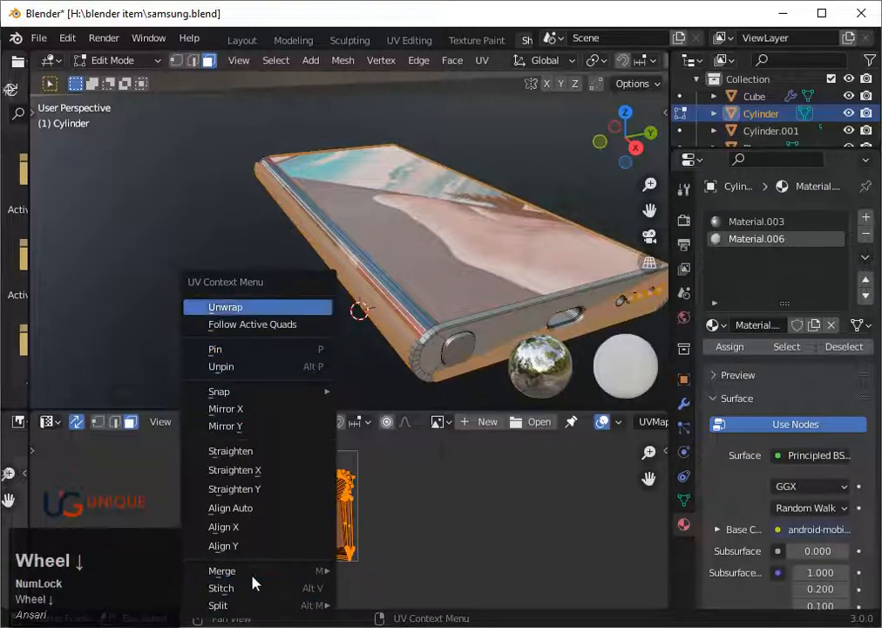
{"action": "left_click", "coordinate": [257, 311]}
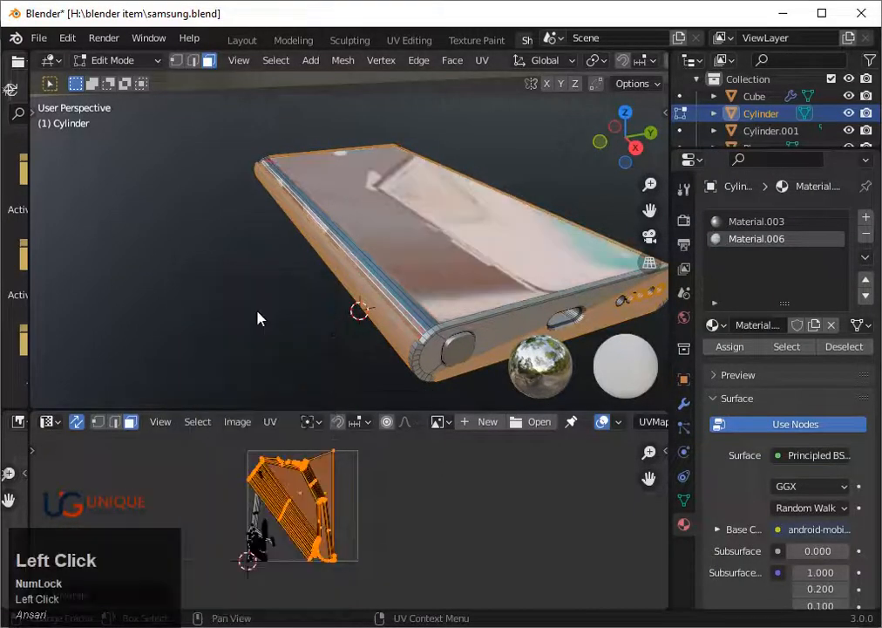
Step: Rotate the selected front and side UVs, mirror them along X, and rotate them again before unpinning them
{"action": "key", "text": "r"}
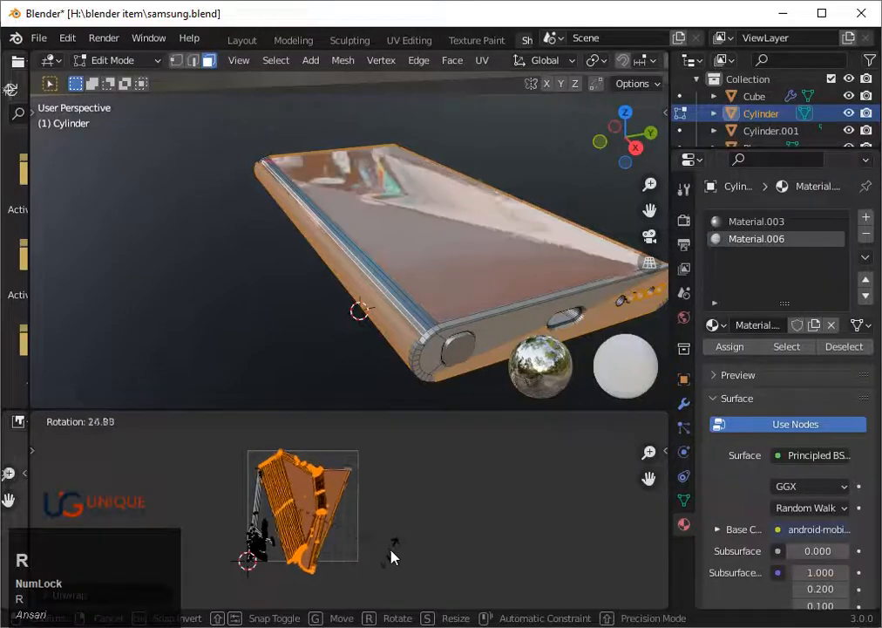
{"action": "left_click", "coordinate": [321, 551]}
{"action": "right_click", "coordinate": [291, 531]}
{"action": "left_click", "coordinate": [250, 413]}
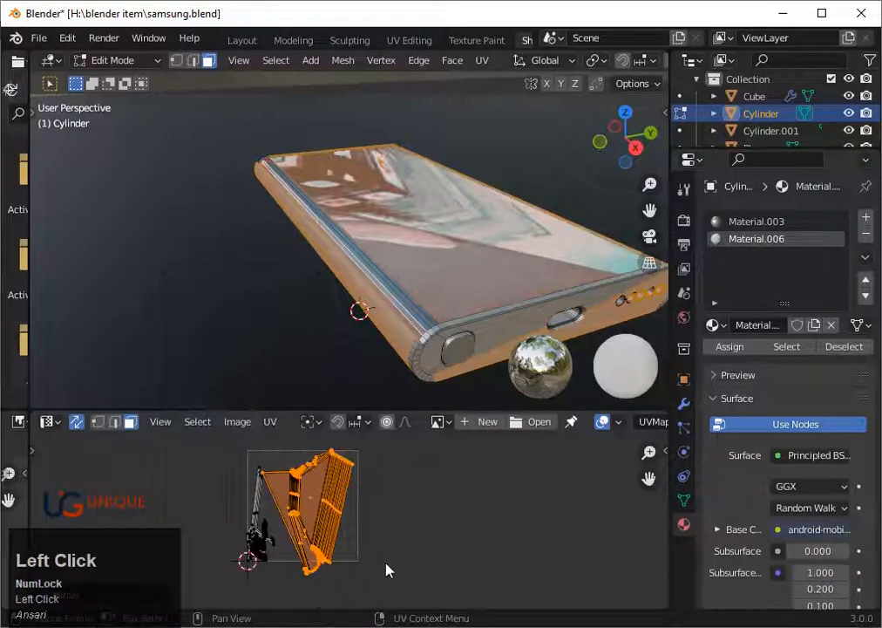
{"action": "scroll", "coordinate": [388, 568], "scroll_direction": "down", "scroll_amount": 3}
{"action": "key", "text": "r"}
{"action": "left_click", "coordinate": [343, 555]}
{"action": "right_click", "coordinate": [301, 425]}
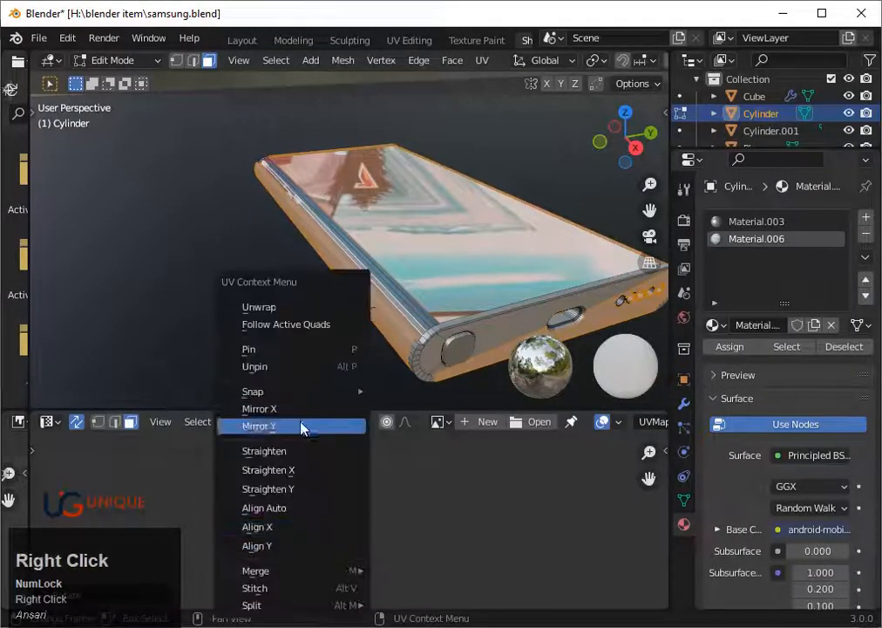
{"action": "left_click", "coordinate": [294, 367]}
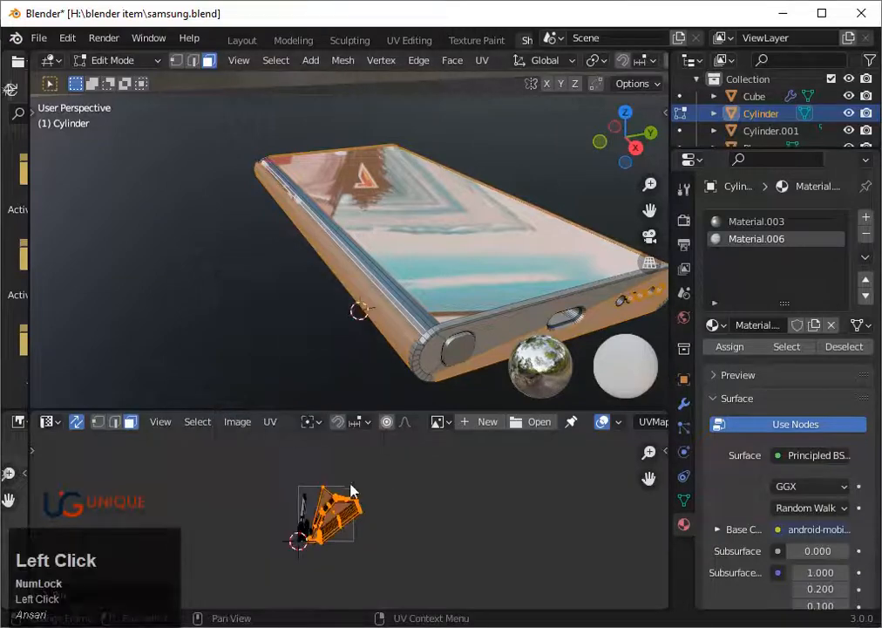
Step: Select all of the phone body's UVs and try to split the selection
{"action": "scroll", "coordinate": [351, 490], "scroll_direction": "up", "scroll_amount": 2}
{"action": "left_click", "coordinate": [420, 325]}
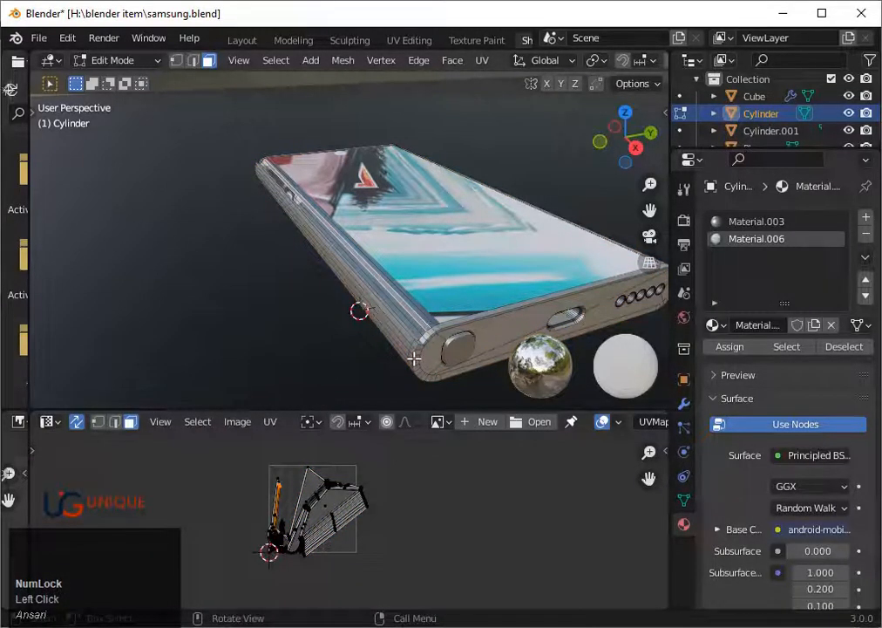
{"action": "key", "text": "a"}
{"action": "scroll", "coordinate": [407, 481], "scroll_direction": "down", "scroll_amount": 3}
{"action": "scroll", "coordinate": [408, 481], "scroll_direction": "down", "scroll_amount": 2}
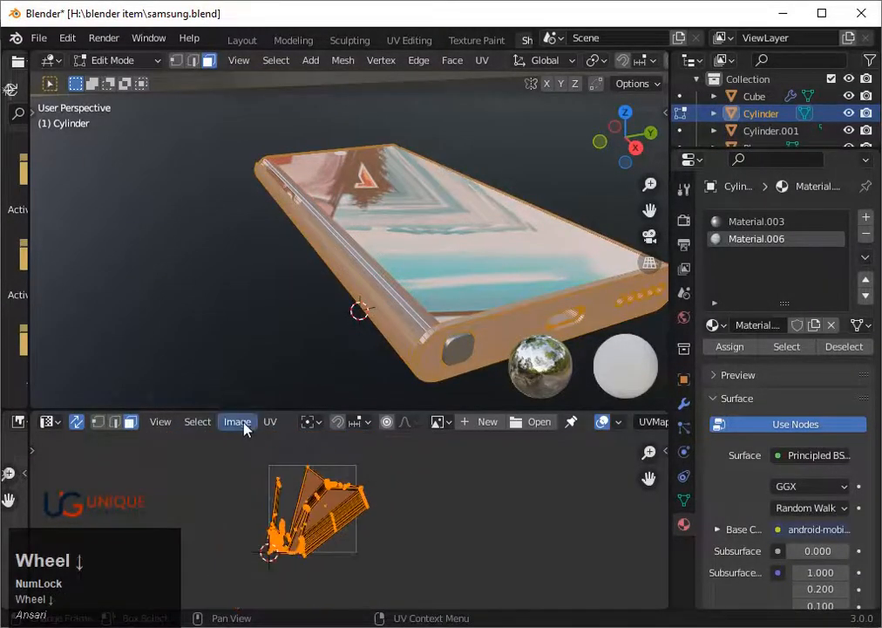
{"action": "right_click", "coordinate": [296, 491]}
{"action": "mouse_move", "coordinate": [228, 607]}
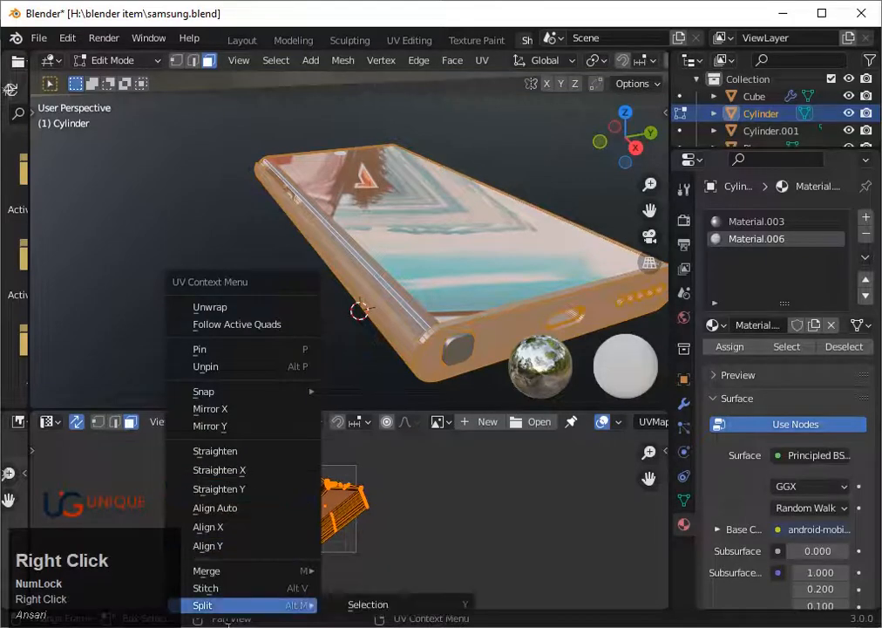
{"action": "left_click", "coordinate": [266, 605]}
{"action": "left_click", "coordinate": [410, 604]}
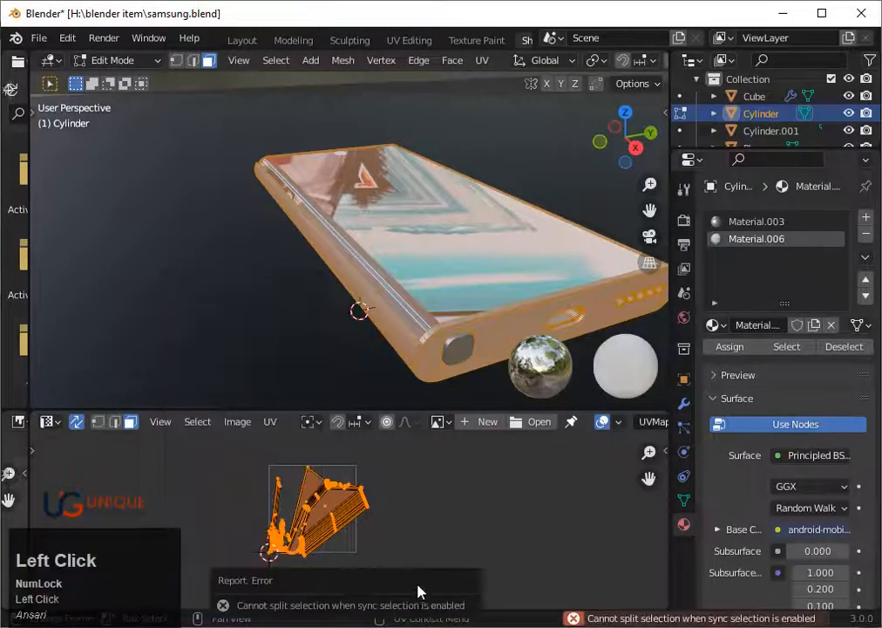
Step: Reselect all of the phone body's UVs and snap them to pixels
{"action": "left_click", "coordinate": [268, 490]}
{"action": "scroll", "coordinate": [319, 521], "scroll_direction": "up", "scroll_amount": 4}
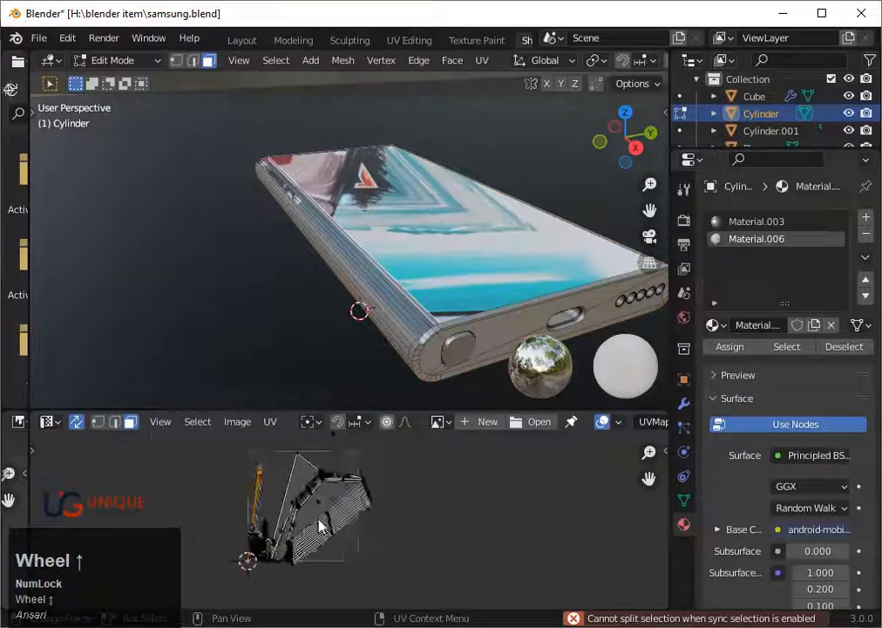
{"action": "middle_click_drag", "start_coordinate": [338, 531], "coordinate": [402, 522]}
{"action": "key", "text": "a"}
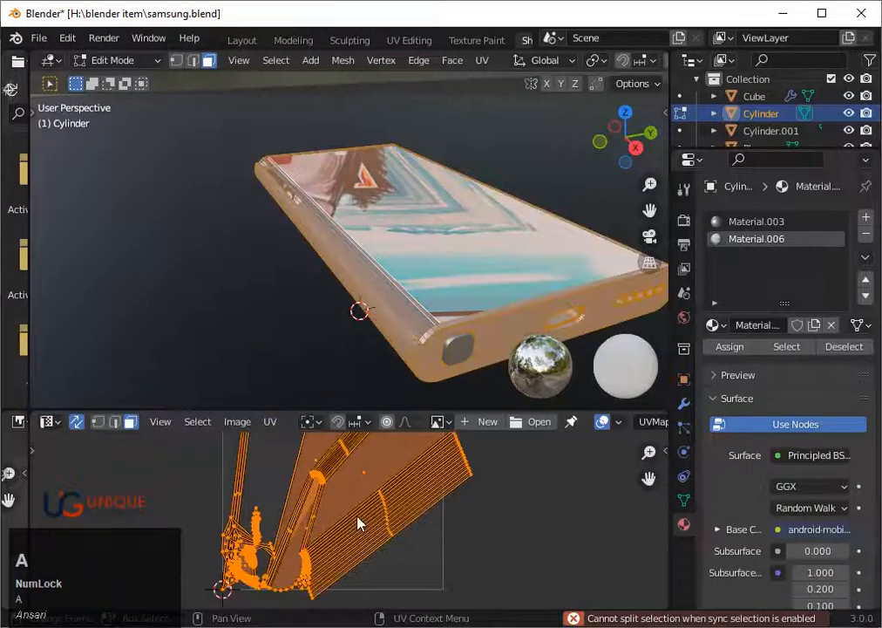
{"action": "scroll", "coordinate": [281, 434], "scroll_direction": "down", "scroll_amount": 2}
{"action": "right_click", "coordinate": [344, 496]}
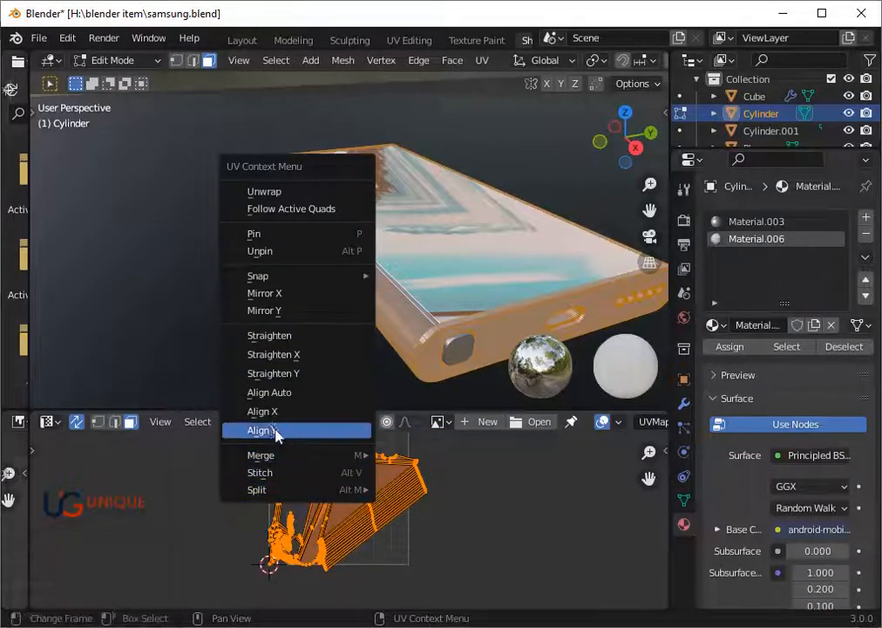
{"action": "mouse_move", "coordinate": [274, 277]}
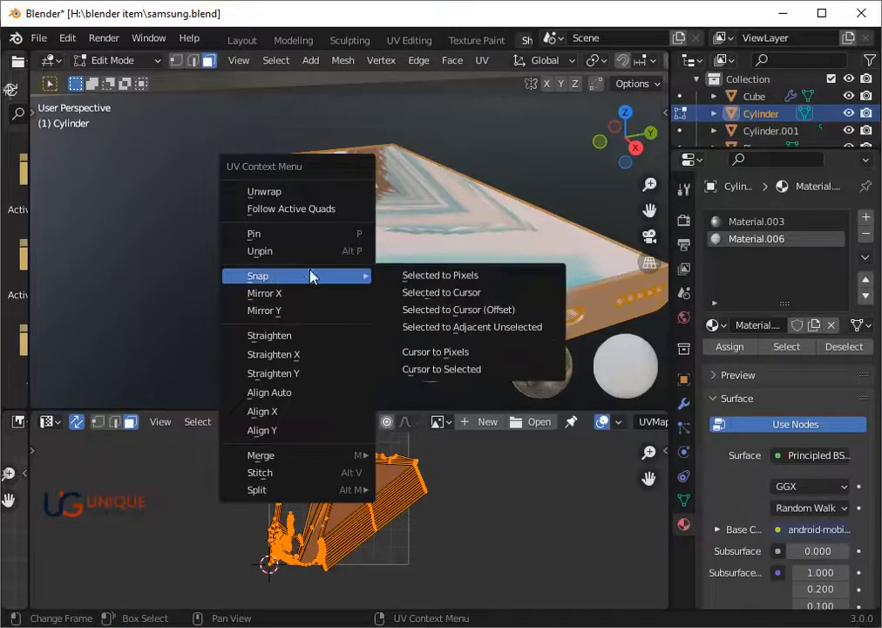
{"action": "left_click", "coordinate": [422, 275]}
Step: Select the face strips along the phone's curved long edge and unwrap them
{"action": "left_click", "coordinate": [425, 329]}
{"action": "left_click", "coordinate": [417, 329]}
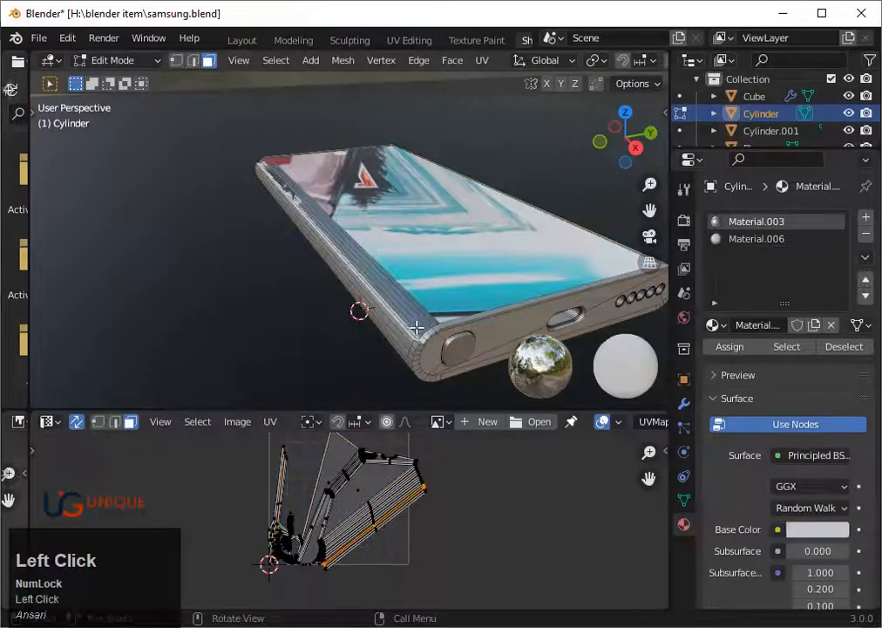
{"action": "left_click", "coordinate": [420, 325]}
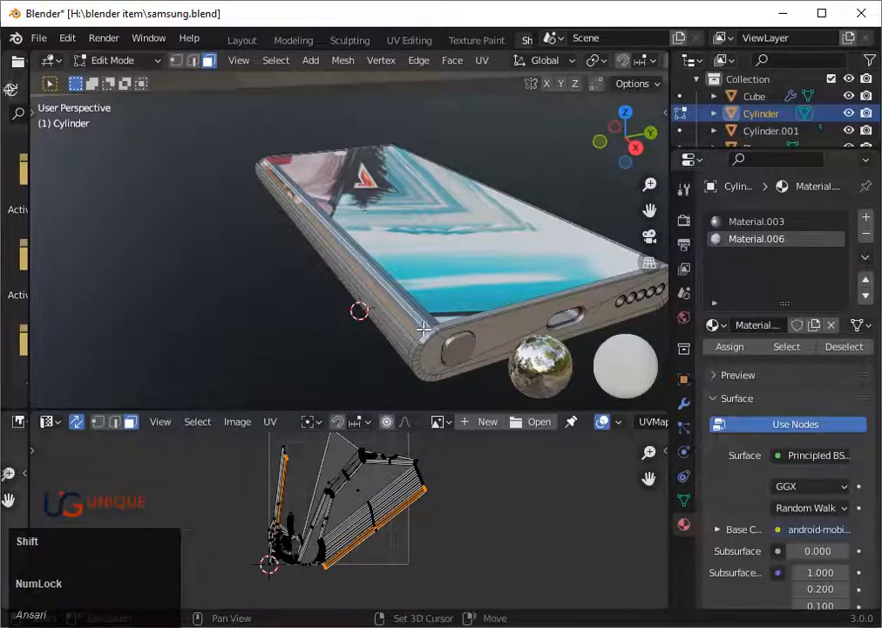
{"action": "left_click", "coordinate": [426, 322], "text": "shift"}
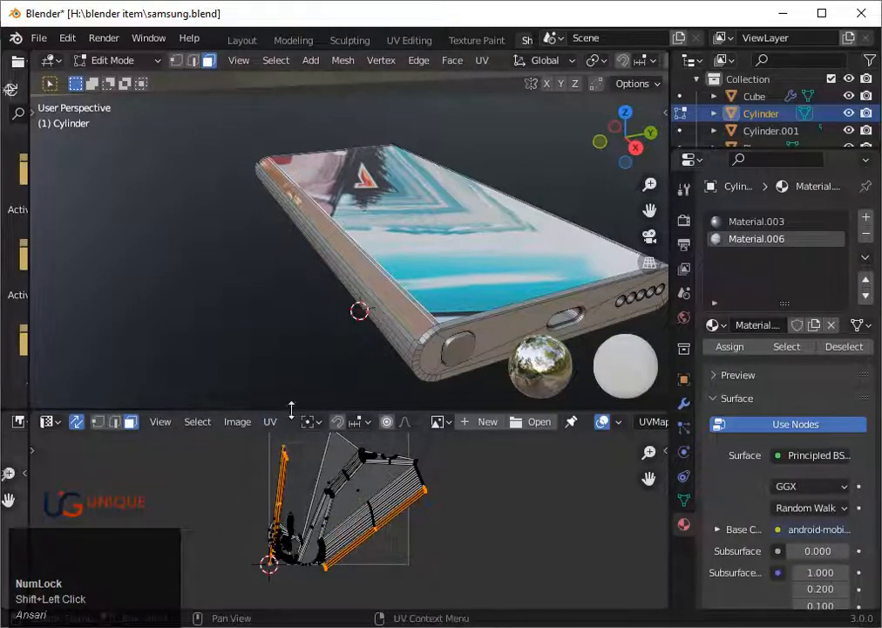
{"action": "right_click", "coordinate": [354, 517]}
{"action": "left_click", "coordinate": [296, 310]}
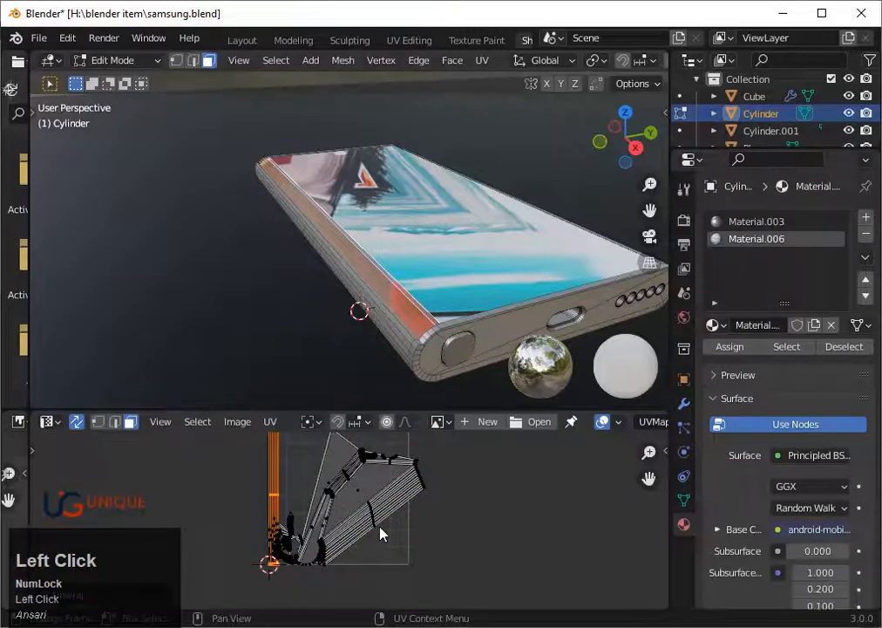
Step: Try to unwrap all of the body's UVs together and apply Follow Active Quads to them
{"action": "key", "text": "a"}
{"action": "right_click", "coordinate": [382, 527]}
{"action": "left_click", "coordinate": [319, 311]}
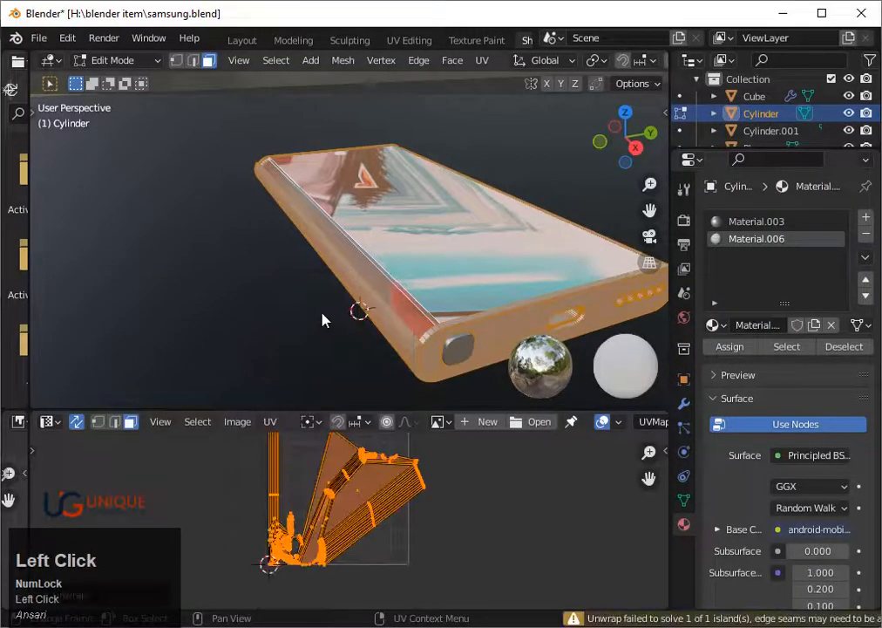
{"action": "scroll", "coordinate": [410, 493], "scroll_direction": "down", "scroll_amount": 3}
{"action": "right_click", "coordinate": [409, 493]}
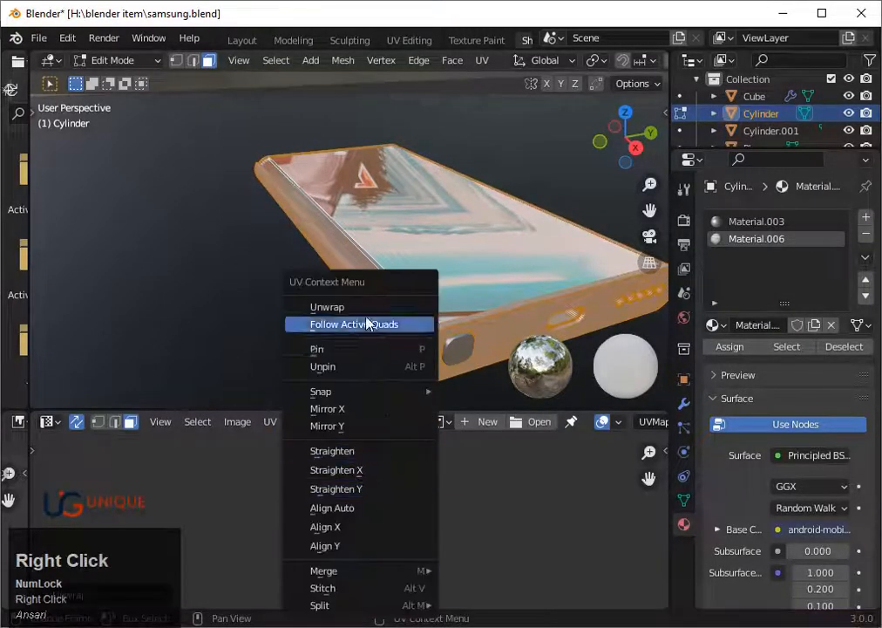
{"action": "left_click", "coordinate": [367, 324]}
Step: Load android-mobile-mobile-phone-screen-saver-thumbnail.jpg from H:\blender item\blender textur as the image behind the UVs, filtering the folder by "an"
{"action": "key", "text": "Tab"}
{"action": "scroll", "coordinate": [374, 535], "scroll_direction": "up", "scroll_amount": 2}
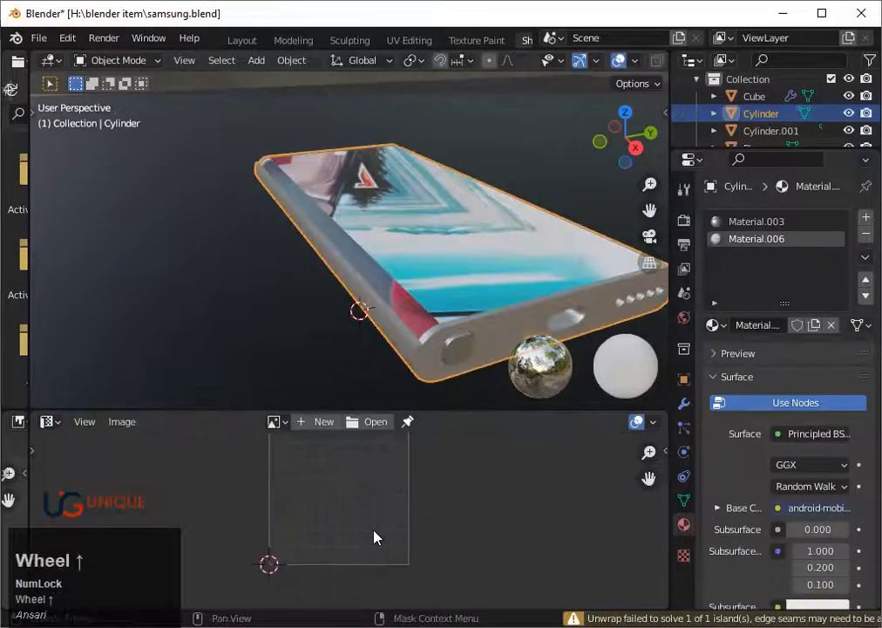
{"action": "left_click", "coordinate": [372, 421]}
{"action": "left_click", "coordinate": [87, 198]}
{"action": "left_click", "coordinate": [262, 222]}
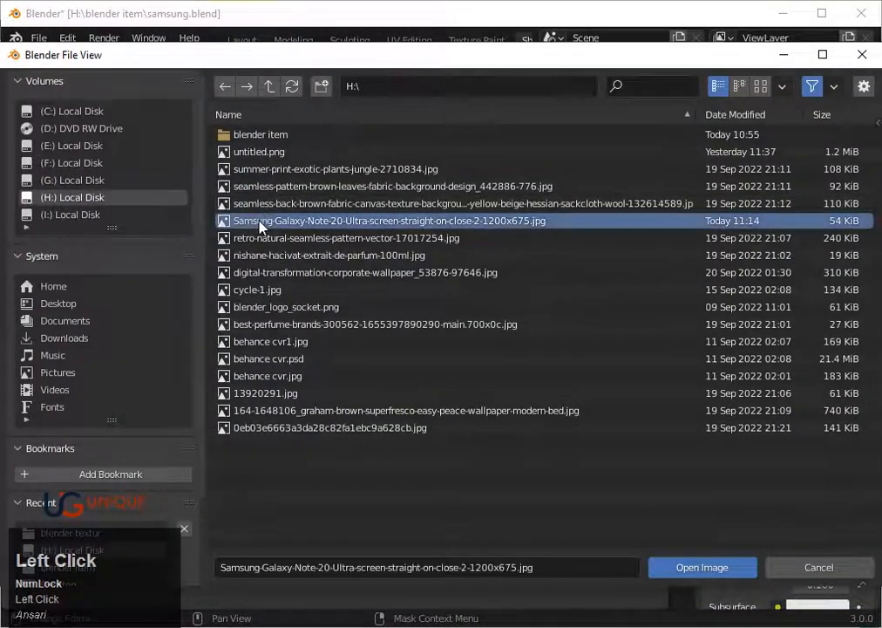
{"action": "double_click", "coordinate": [261, 135]}
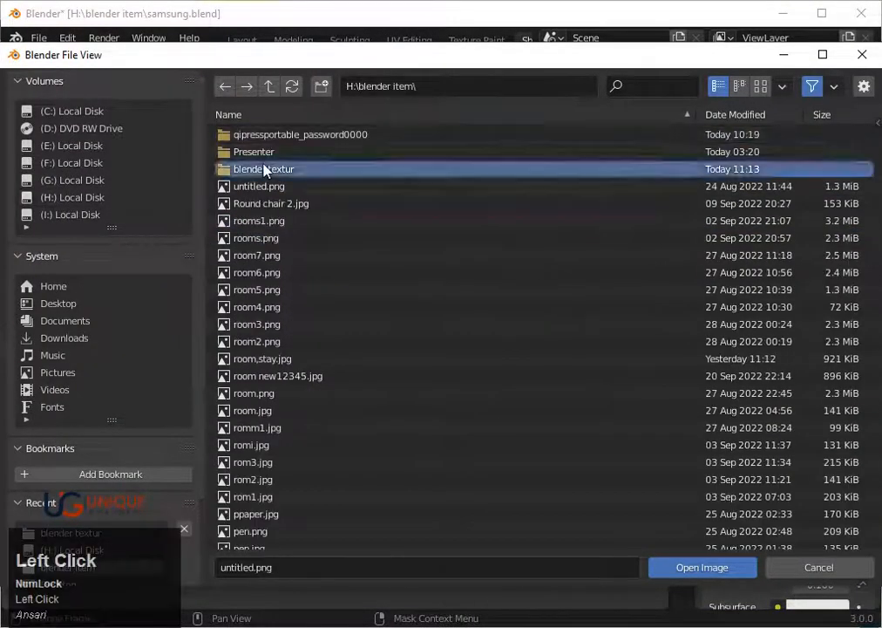
{"action": "double_click", "coordinate": [264, 169]}
{"action": "left_click", "coordinate": [645, 86]}
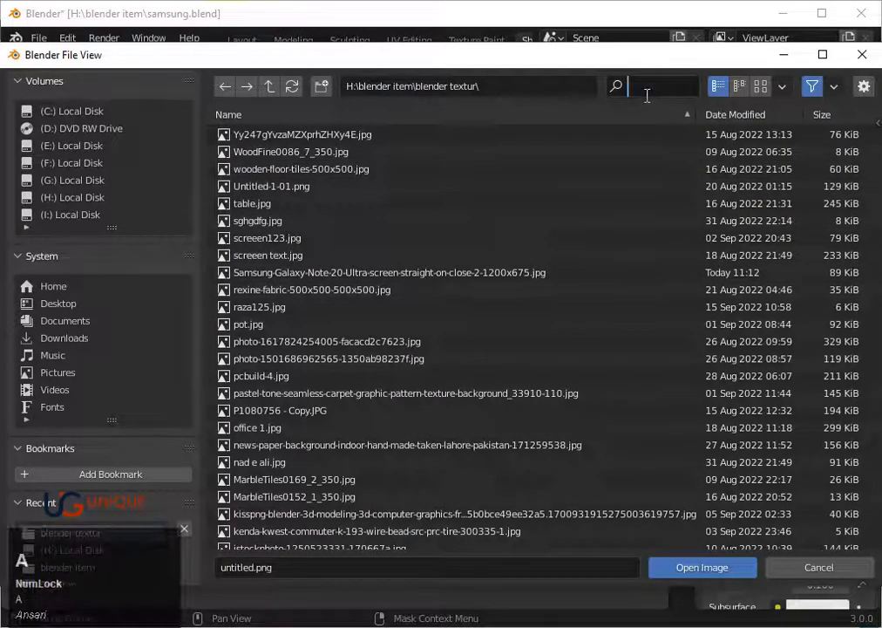
{"action": "type", "text": "an"}
{"action": "left_click", "coordinate": [392, 222]}
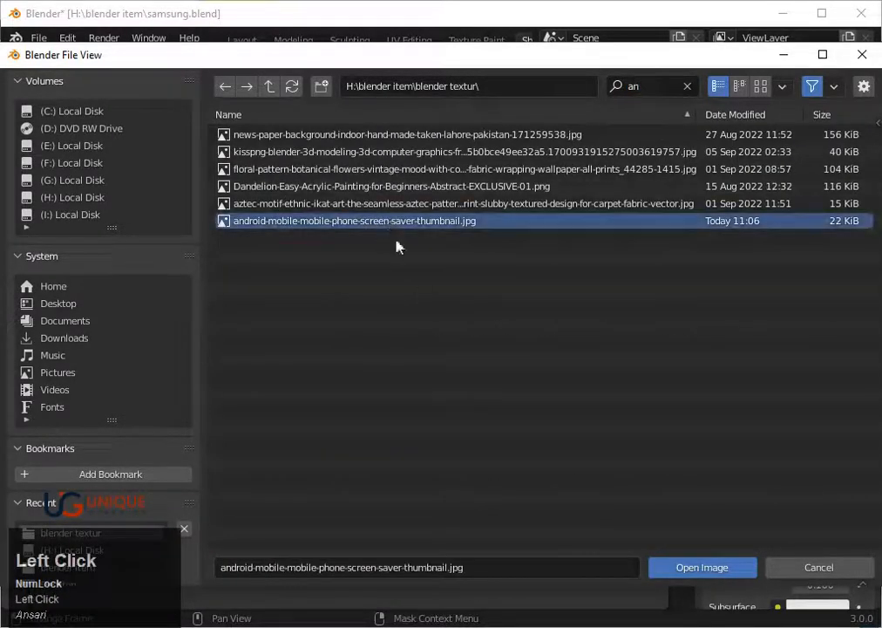
{"action": "left_click", "coordinate": [693, 568]}
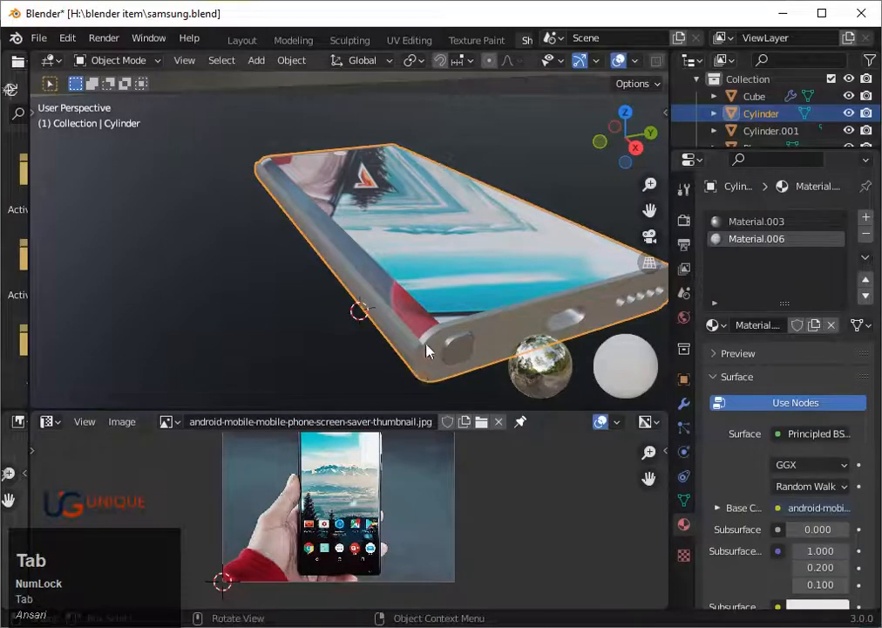
Step: Return to editing the phone body's mesh and apply Follow Active Quads to all of its UVs
{"action": "key", "text": "Tab"}
{"action": "scroll", "coordinate": [441, 516], "scroll_direction": "up", "scroll_amount": 2}
{"action": "scroll", "coordinate": [349, 493], "scroll_direction": "down", "scroll_amount": 2}
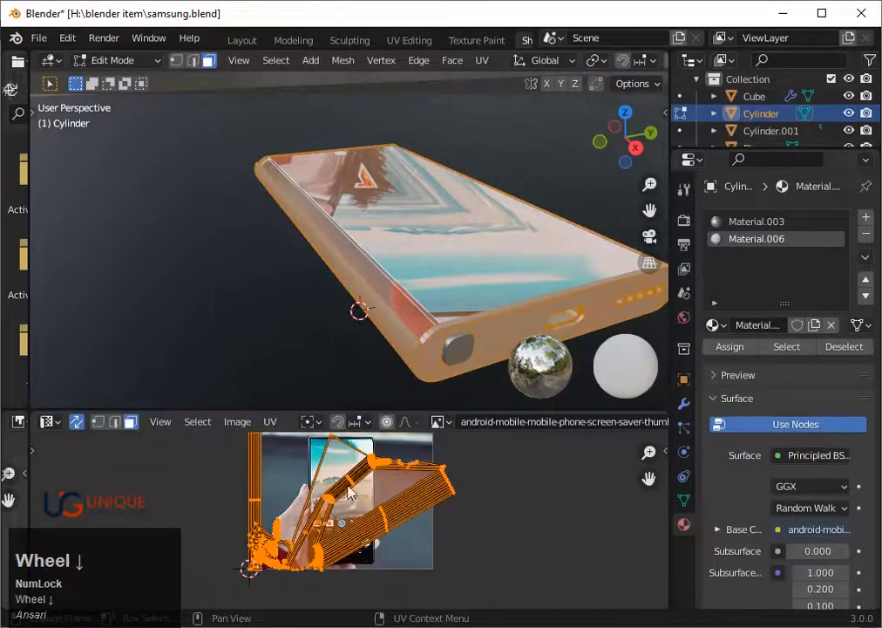
{"action": "right_click", "coordinate": [348, 486]}
{"action": "left_click", "coordinate": [292, 321]}
{"action": "scroll", "coordinate": [410, 558], "scroll_direction": "down", "scroll_amount": 2}
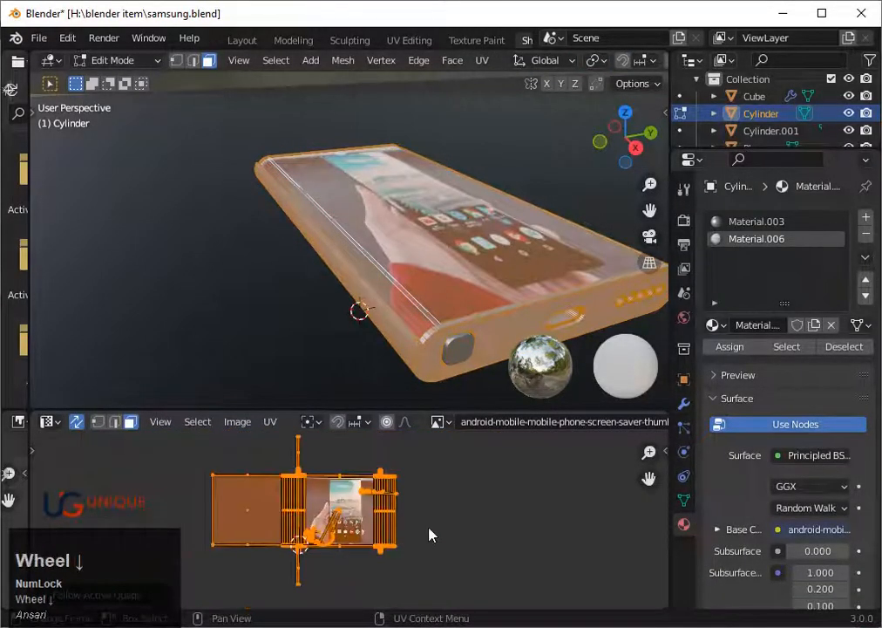
Step: Scale all of the phone body's UVs down to about 0.96
{"action": "scroll", "coordinate": [430, 534], "scroll_direction": "up", "scroll_amount": 2}
{"action": "key", "text": "s"}
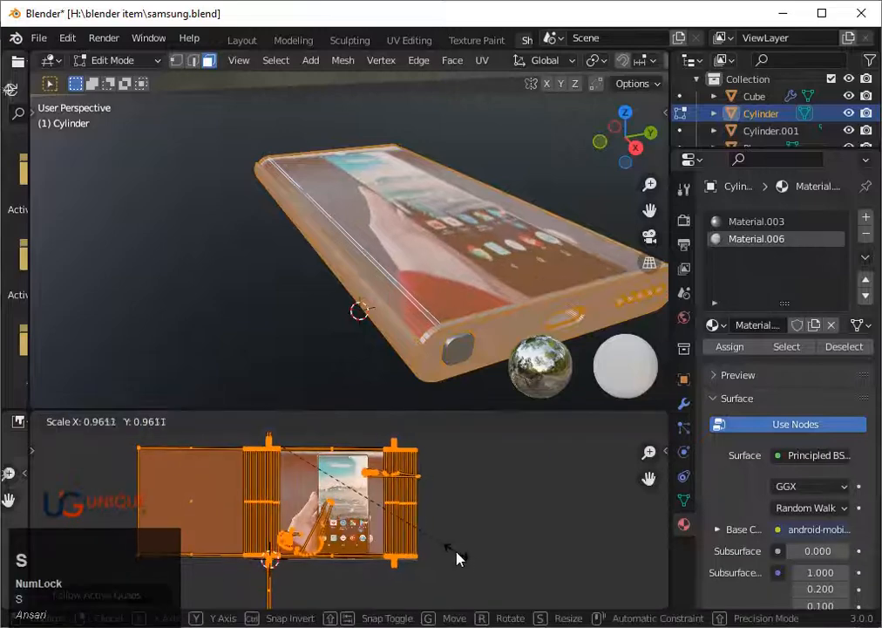
{"action": "left_click", "coordinate": [457, 558]}
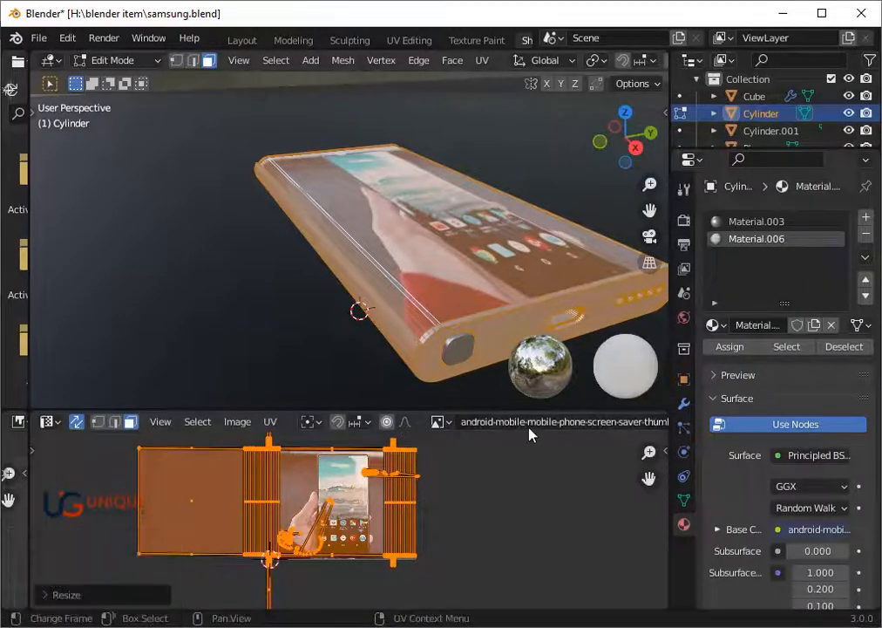
{"action": "scroll", "coordinate": [527, 427], "scroll_direction": "down", "scroll_amount": 5}
{"action": "scroll", "coordinate": [527, 424], "scroll_direction": "up", "scroll_amount": 2}
{"action": "scroll", "coordinate": [82, 427], "scroll_direction": "up", "scroll_amount": 2}
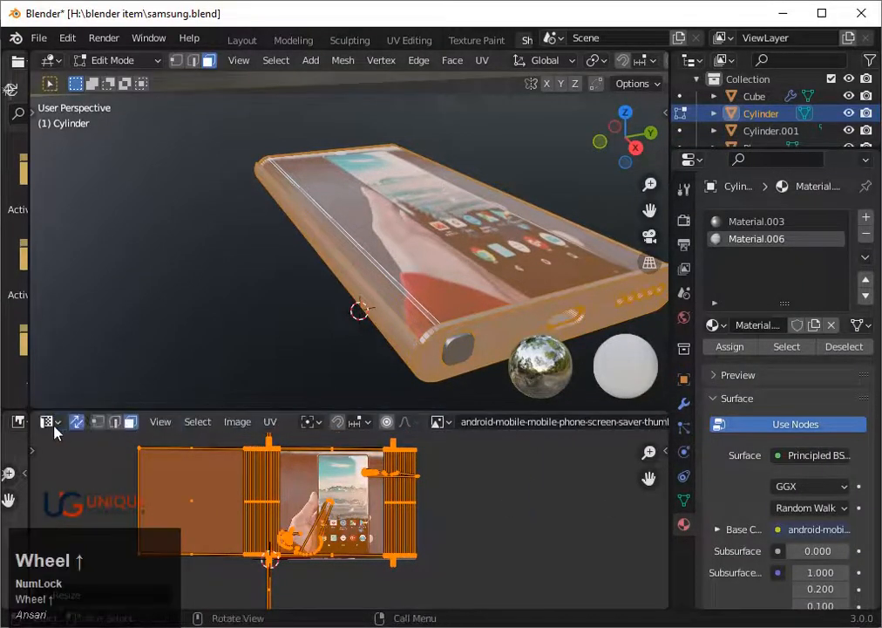
Step: In the Shader Editor, replace Material.006's texture image with Samsung-Galaxy-Note-20-Ultra-screen-straight-on-close-2-1200x675.jpg from the H: drive
{"action": "left_click", "coordinate": [45, 421]}
{"action": "left_click", "coordinate": [79, 382]}
{"action": "left_click", "coordinate": [48, 421]}
{"action": "left_click", "coordinate": [77, 363]}
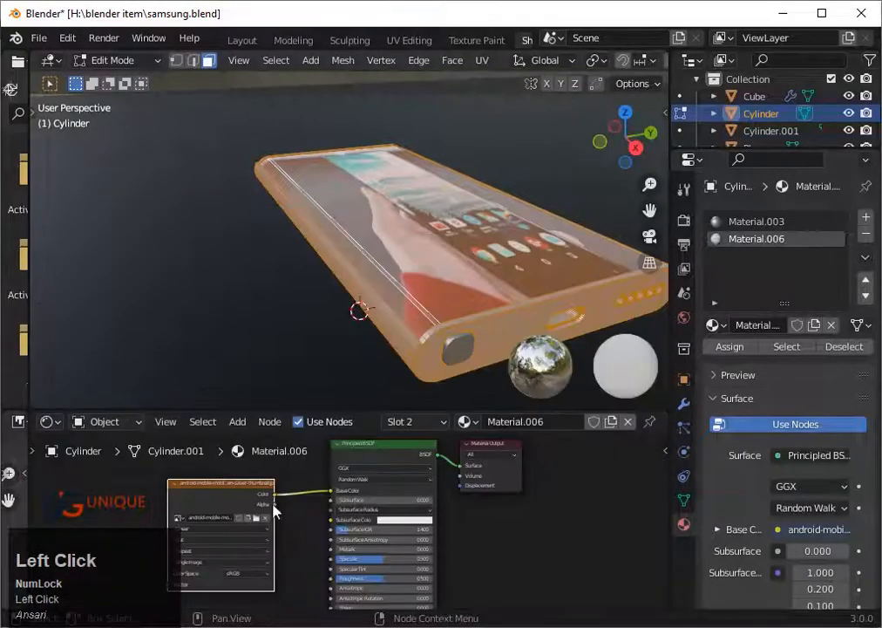
{"action": "left_click", "coordinate": [265, 518]}
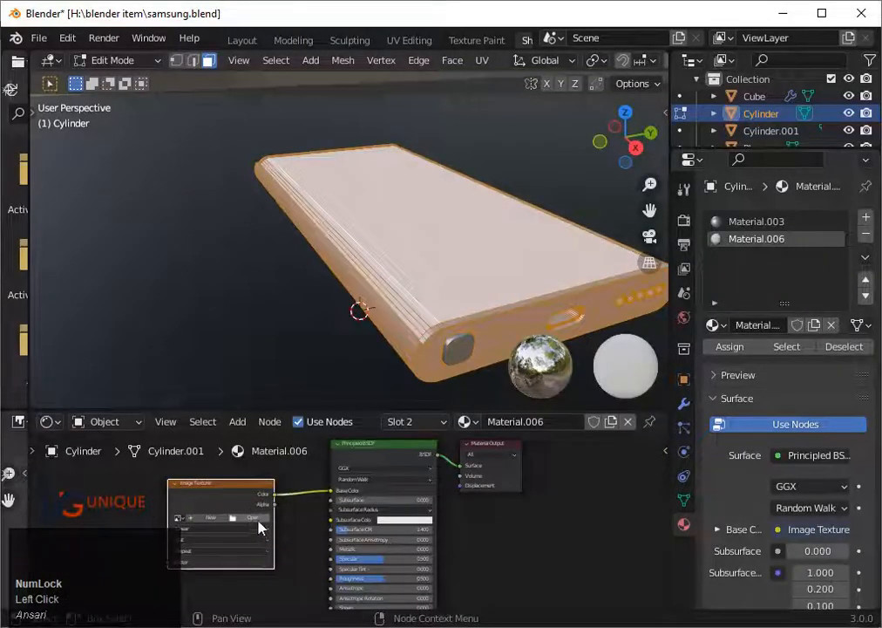
{"action": "left_click", "coordinate": [258, 520]}
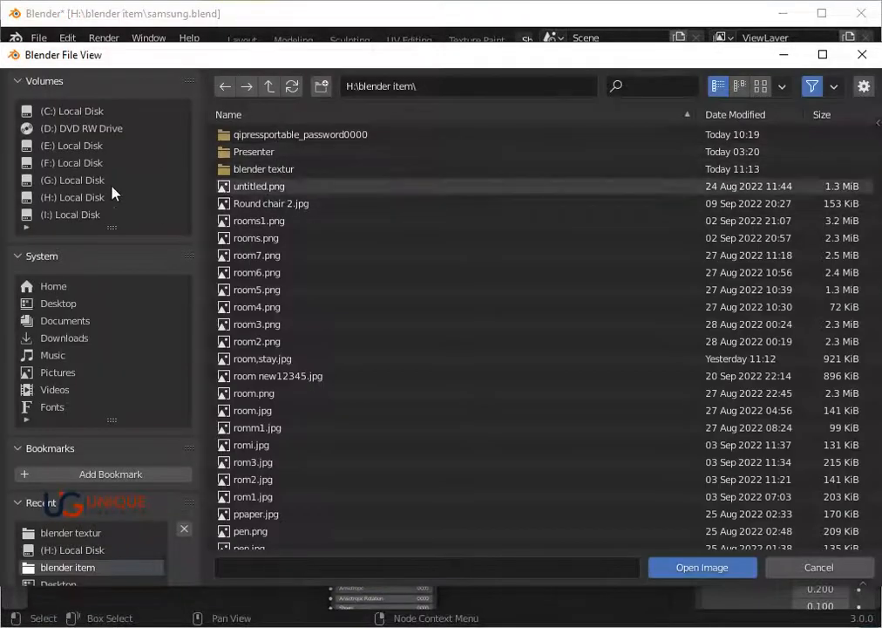
{"action": "left_click", "coordinate": [96, 197]}
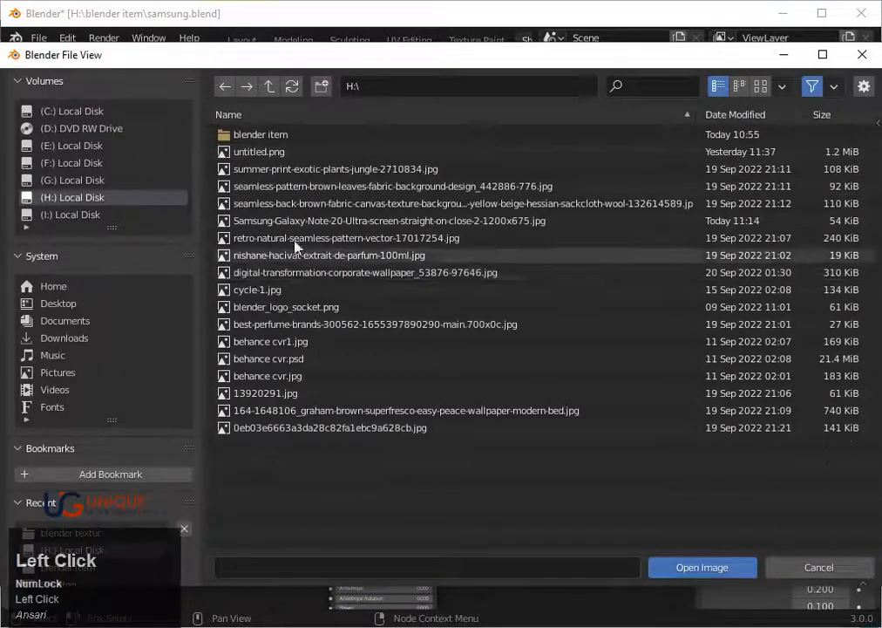
{"action": "left_click", "coordinate": [297, 221]}
{"action": "left_click", "coordinate": [702, 567]}
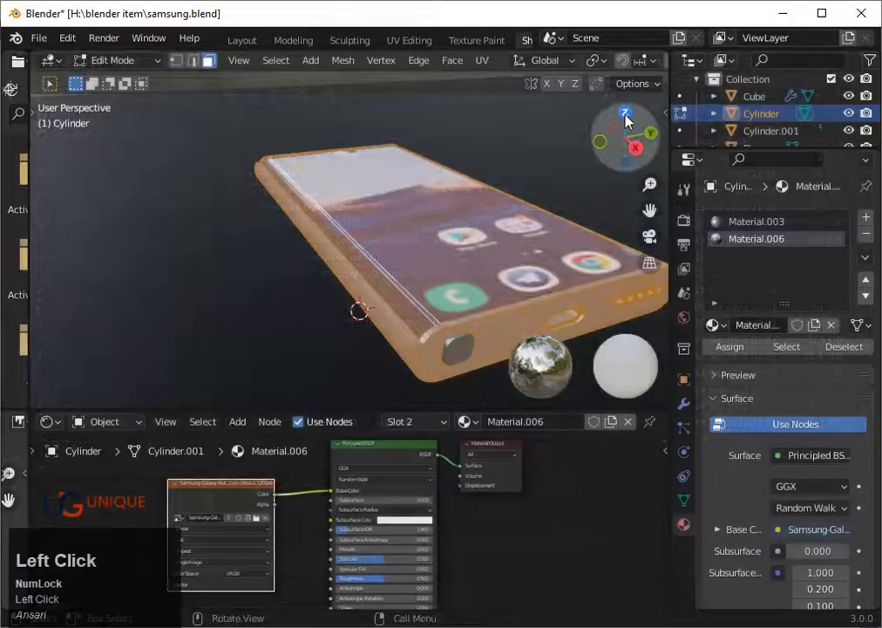
Step: View the phone from above and, back in the UV Editor, nudge and very slightly rotate all of the body's UVs
{"action": "left_click", "coordinate": [625, 117]}
{"action": "scroll", "coordinate": [458, 276], "scroll_direction": "down", "scroll_amount": 3}
{"action": "scroll", "coordinate": [451, 287], "scroll_direction": "up", "scroll_amount": 2}
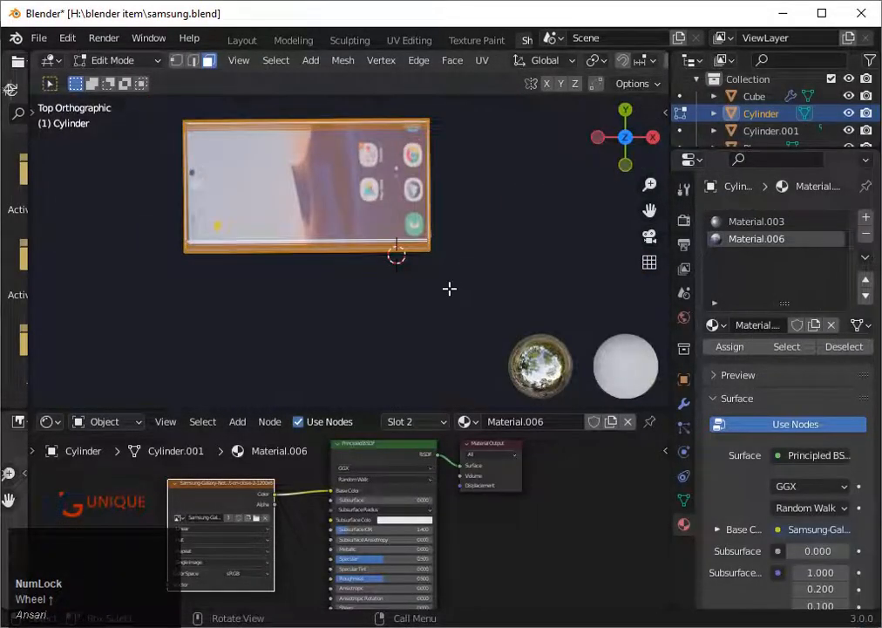
{"action": "left_click", "coordinate": [48, 421]}
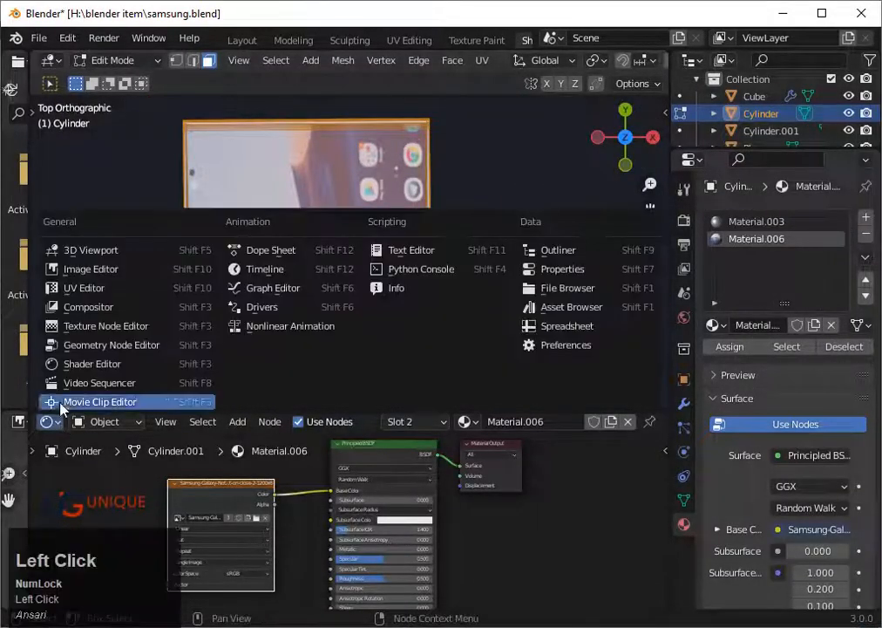
{"action": "left_click", "coordinate": [70, 287]}
{"action": "scroll", "coordinate": [471, 540], "scroll_direction": "up", "scroll_amount": 2}
{"action": "scroll", "coordinate": [472, 540], "scroll_direction": "down", "scroll_amount": 2}
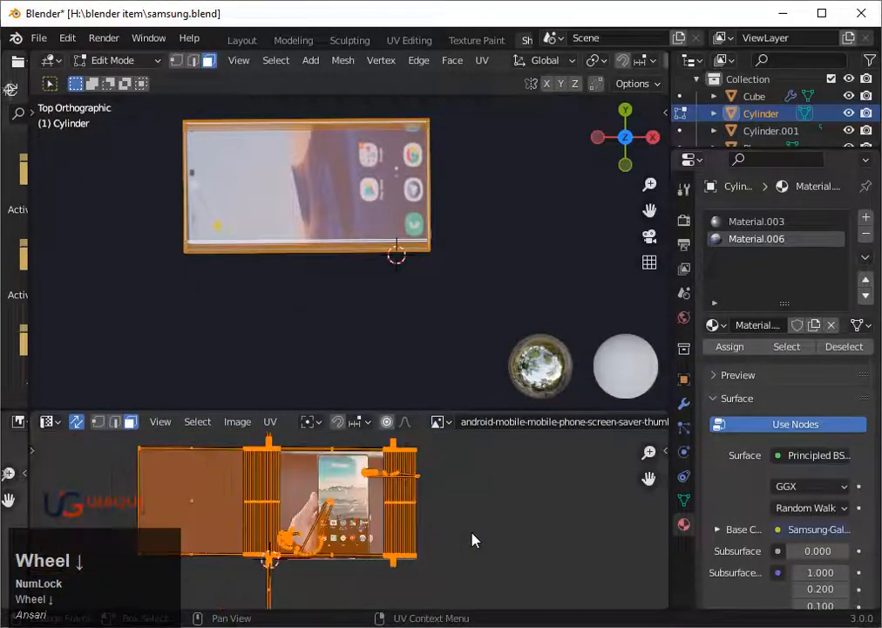
{"action": "key", "text": "g"}
{"action": "left_click", "coordinate": [470, 535]}
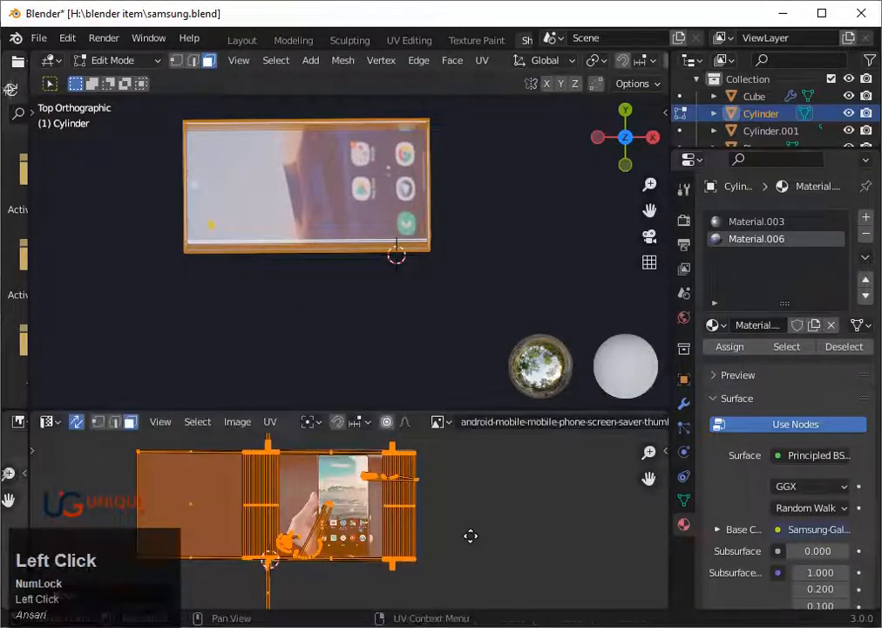
{"action": "key", "text": "r"}
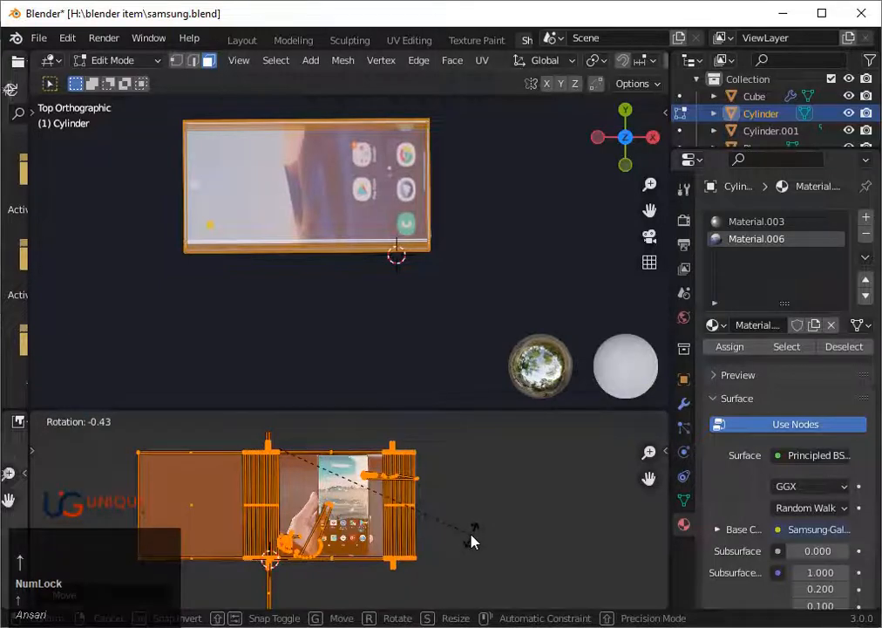
{"action": "left_click", "coordinate": [470, 540]}
Step: Move all of the body's UVs by about 0.05 in the positive X direction
{"action": "key", "text": "g"}
{"action": "key", "text": "Up"}
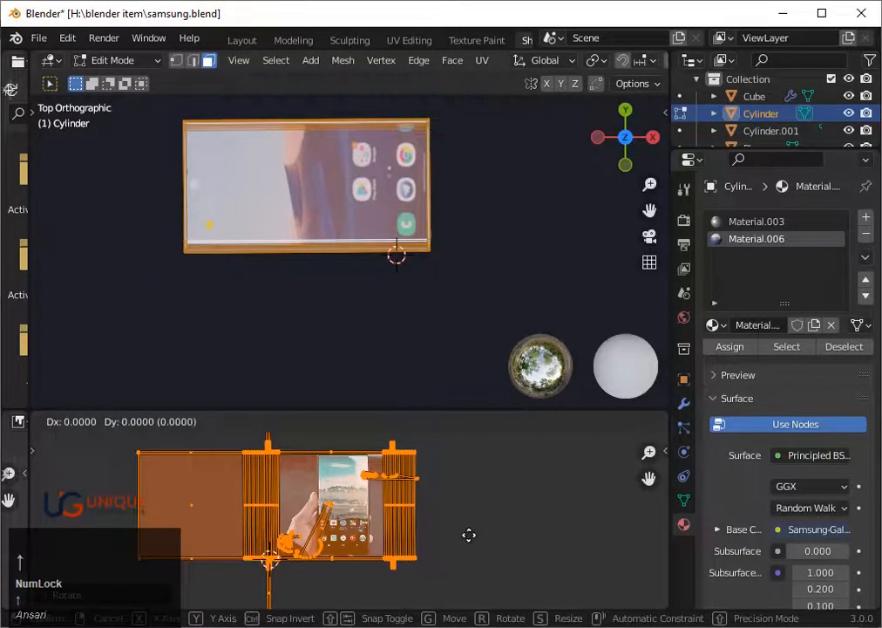
{"action": "key", "text": "Right"}
{"action": "key", "text": "Right"}
{"action": "key", "text": "Right"}
{"action": "key", "text": "Right"}
{"action": "key", "text": "Right"}
{"action": "key", "text": "Right"}
{"action": "key", "text": "Right"}
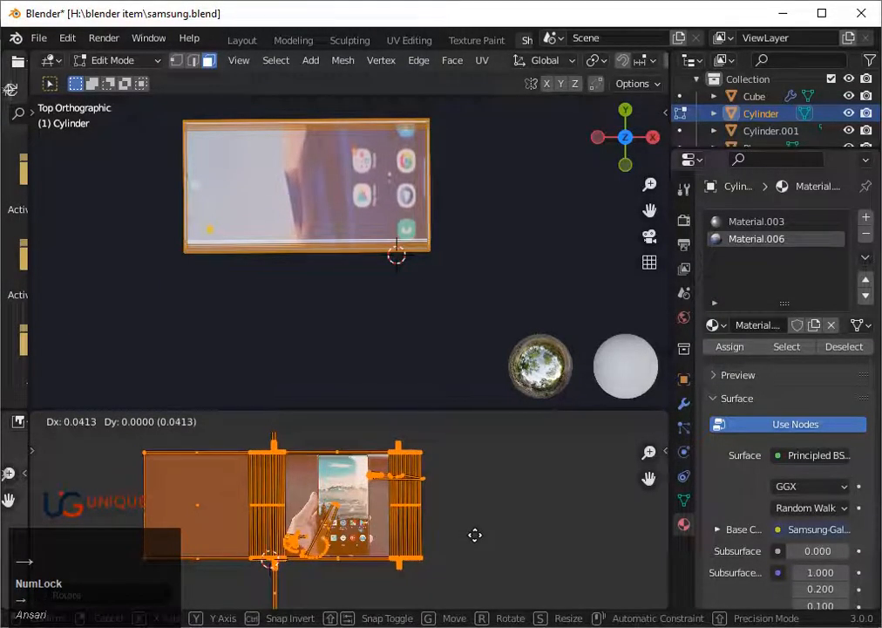
{"action": "key", "text": "Right"}
{"action": "key", "text": "space"}
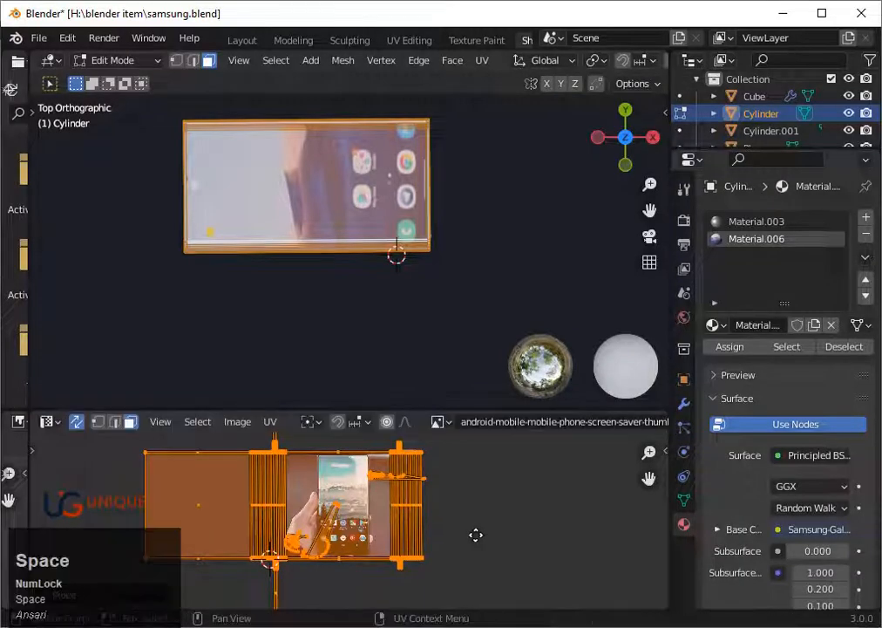
Step: Scale all of the body's UVs to about 0.994 and stretch them along the X axis
{"action": "key", "text": "s"}
{"action": "key", "text": "Left"}
{"action": "key", "text": "Left"}
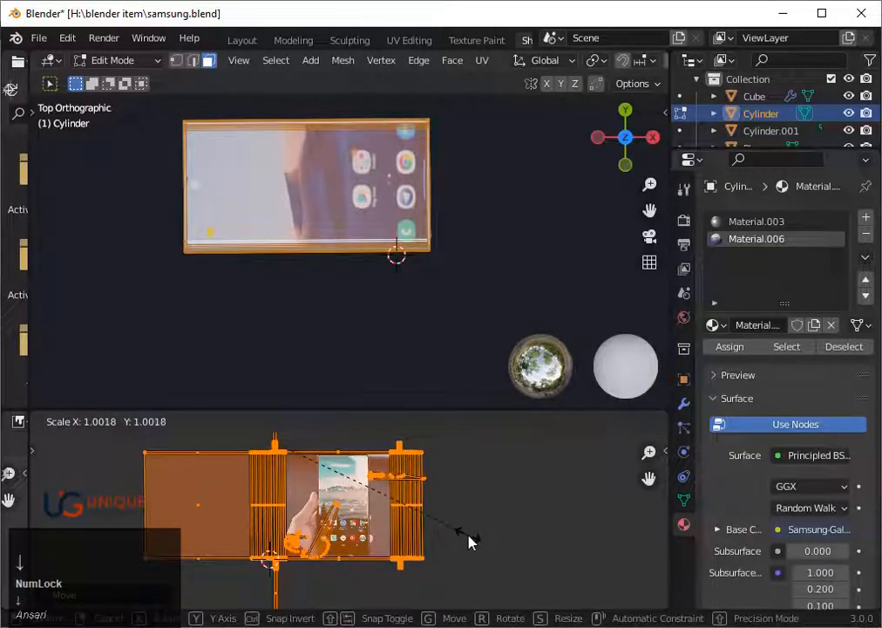
{"action": "key", "text": "Up"}
{"action": "key", "text": "Up"}
{"action": "key", "text": "Up"}
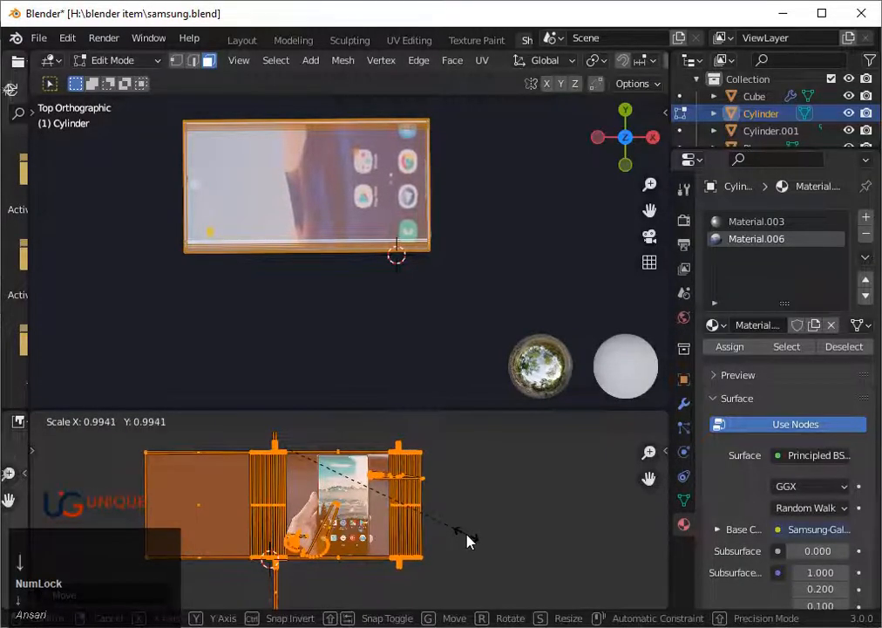
{"action": "left_click", "coordinate": [468, 541]}
{"action": "key", "text": "s"}
{"action": "key", "text": "x"}
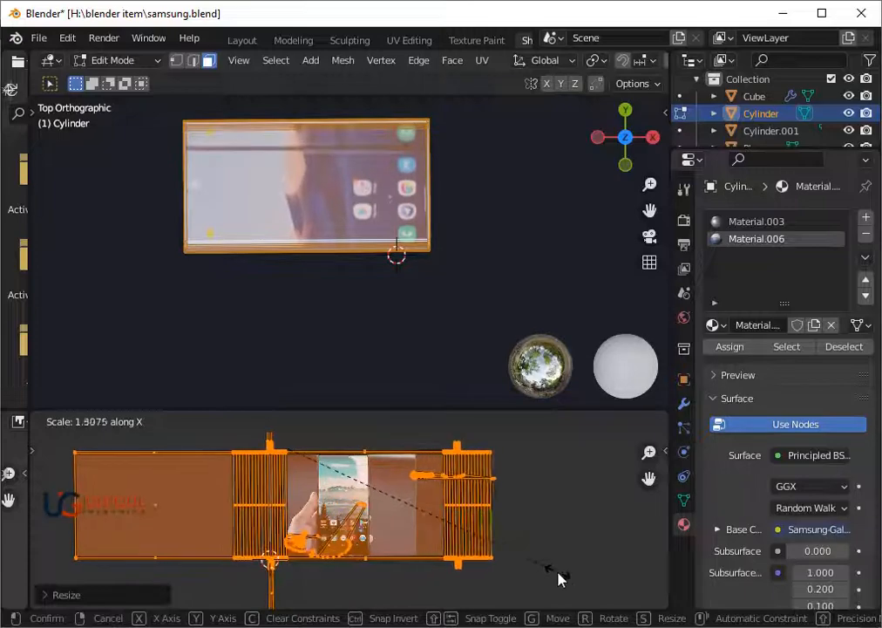
{"action": "left_click", "coordinate": [502, 555]}
Step: Shift the stretched UVs by about 0.047 in the negative X direction to realign the screen image
{"action": "key", "text": "g"}
{"action": "key", "text": "Down"}
{"action": "key", "text": "Down"}
{"action": "key", "text": "Up"}
{"action": "key", "text": "Up"}
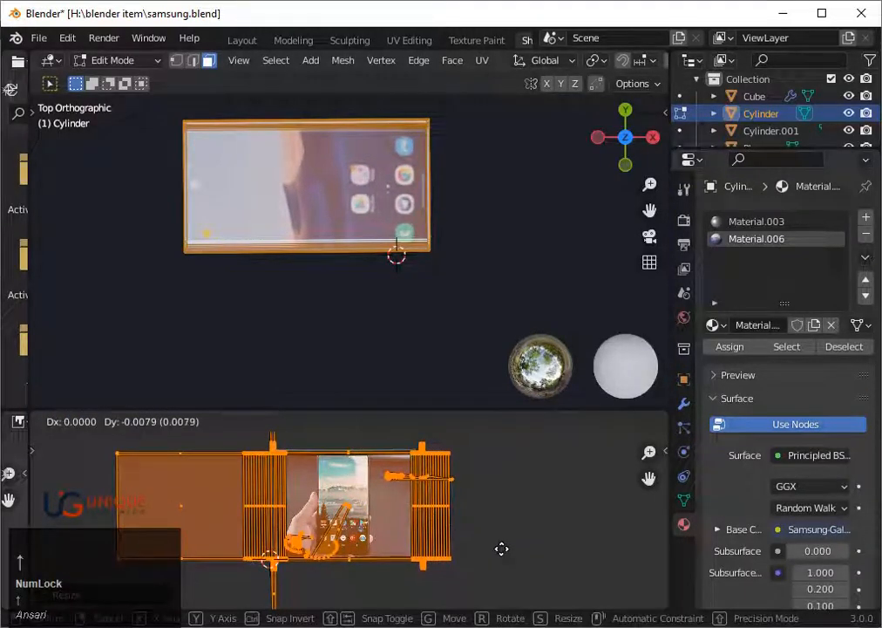
{"action": "key", "text": "Left"}
{"action": "key", "text": "Left"}
{"action": "key", "text": "Left"}
{"action": "key", "text": "Left"}
{"action": "key", "text": "Left"}
{"action": "key", "text": "Left"}
{"action": "key", "text": "Left"}
{"action": "key", "text": "Left"}
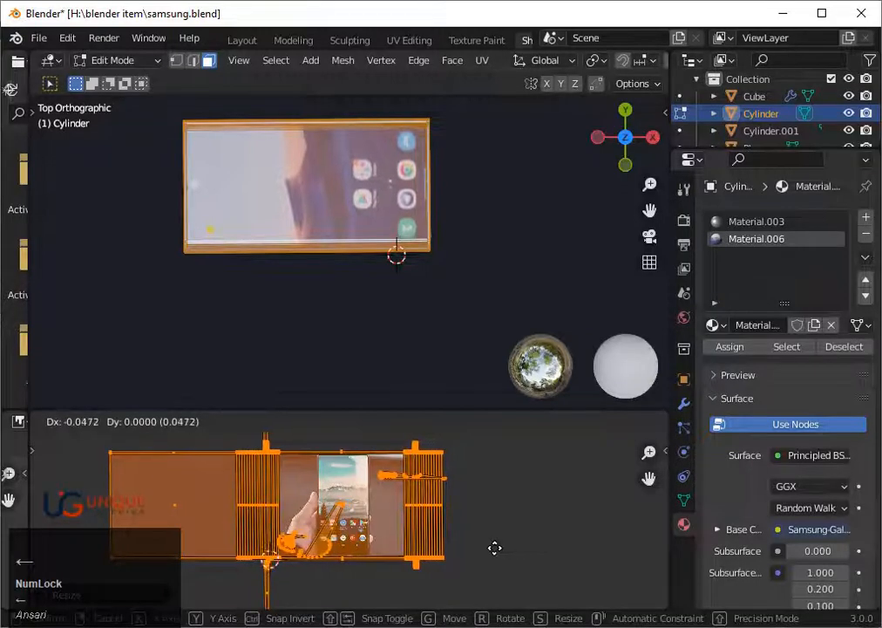
{"action": "left_click", "coordinate": [495, 548]}
Step: Check the phone from above, scale the UVs to about 0.90 along X and nudge them slightly in positive X
{"action": "middle_click_drag", "start_coordinate": [439, 358], "coordinate": [340, 245]}
{"action": "left_click", "coordinate": [625, 115]}
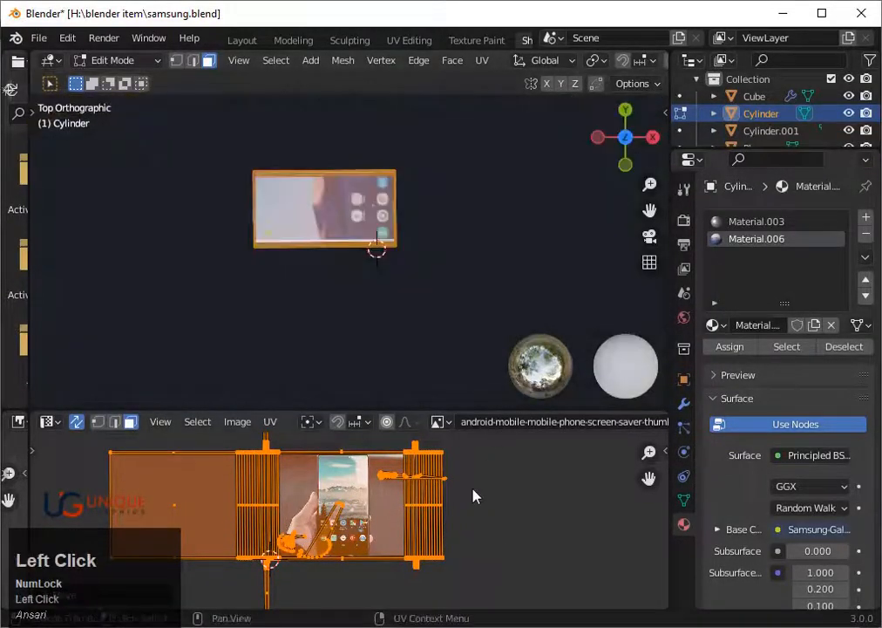
{"action": "key", "text": "s"}
{"action": "key", "text": "x"}
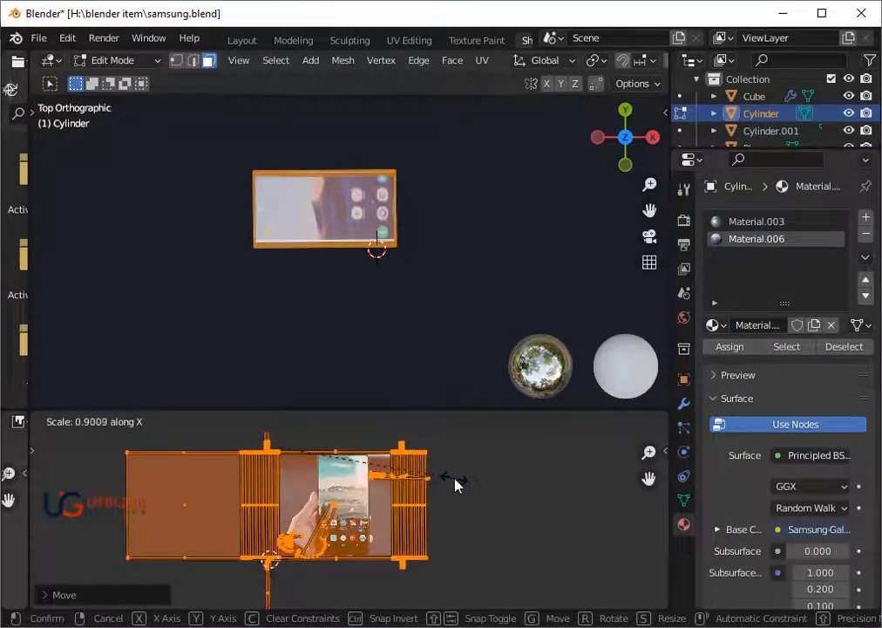
{"action": "left_click", "coordinate": [455, 482]}
{"action": "key", "text": "g"}
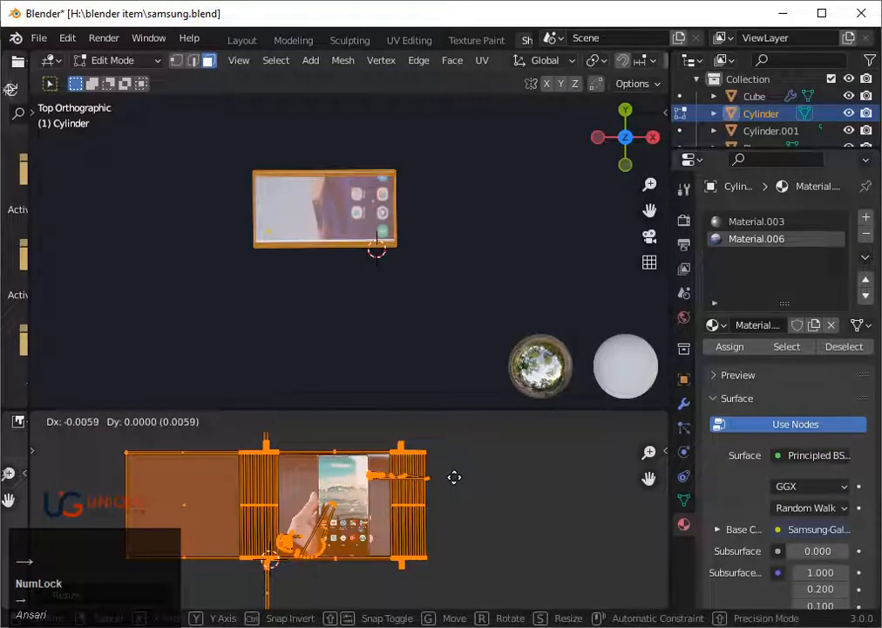
{"action": "left_click", "coordinate": [457, 477]}
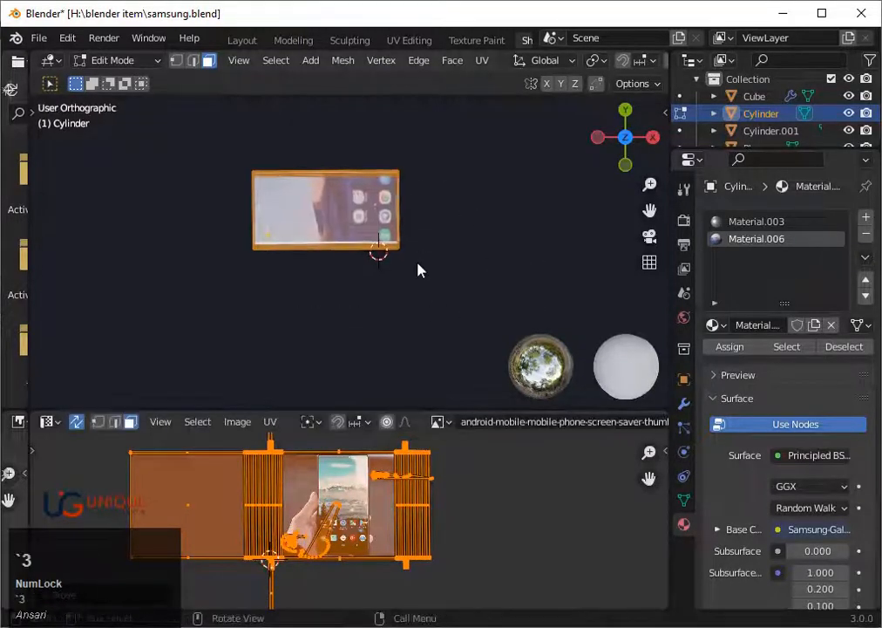
Step: Nudge all of the body's UVs slightly in the positive X direction to centre the screen image on the phone
{"action": "scroll", "coordinate": [417, 266], "scroll_direction": "up", "scroll_amount": 3}
{"action": "left_click_drag", "start_coordinate": [650, 210], "coordinate": [558, 215]}
{"action": "scroll", "coordinate": [549, 255], "scroll_direction": "up", "scroll_amount": 1}
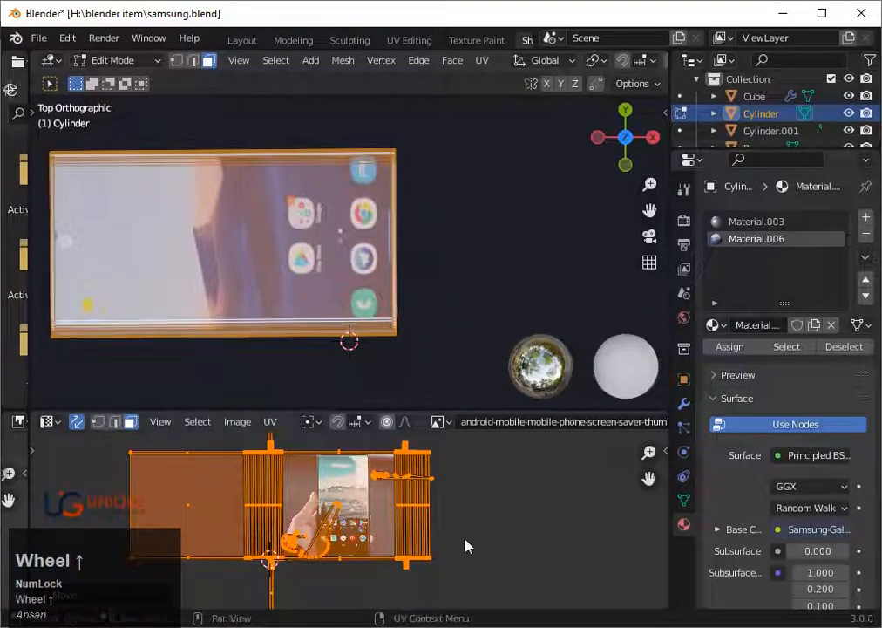
{"action": "key", "text": "g"}
{"action": "key", "text": "Right"}
{"action": "key", "text": "Right"}
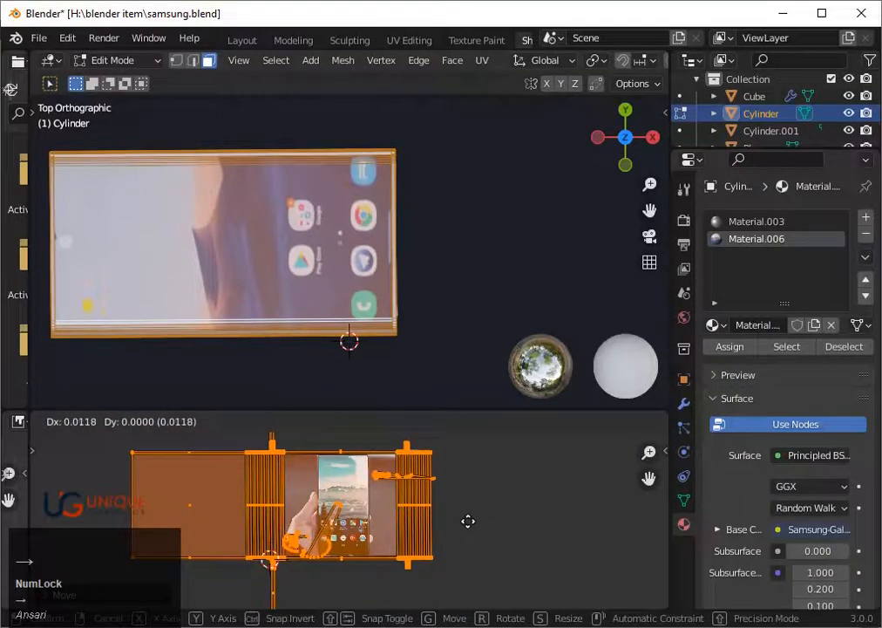
{"action": "key", "text": "Left"}
Step: Scale all of the body's UVs down slightly along the X axis
{"action": "key", "text": "s"}
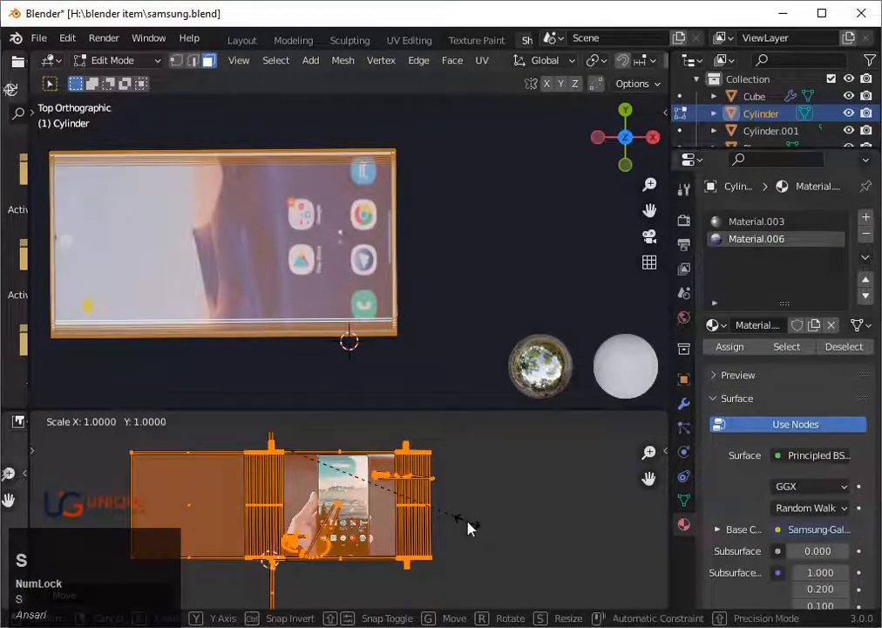
{"action": "key", "text": "x"}
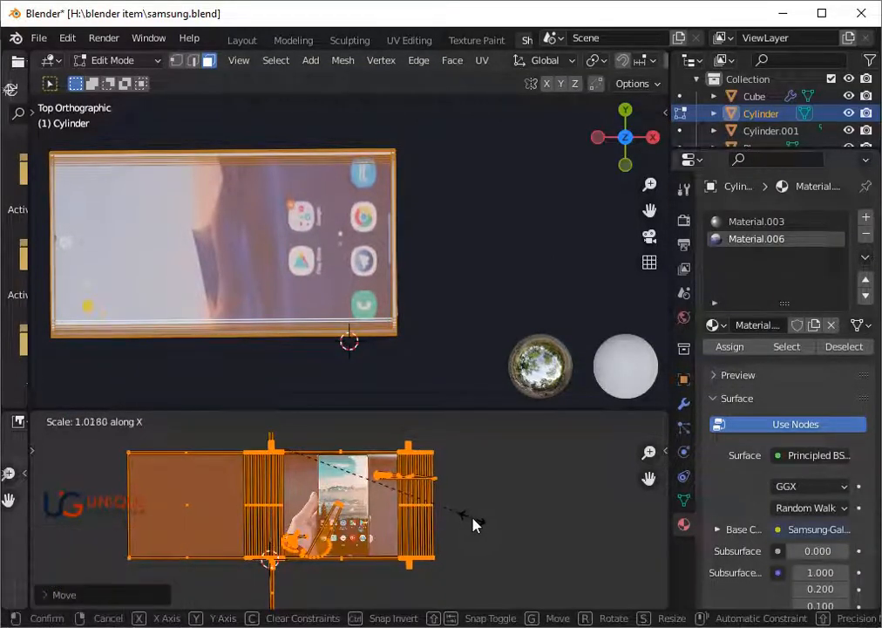
{"action": "left_click", "coordinate": [461, 521]}
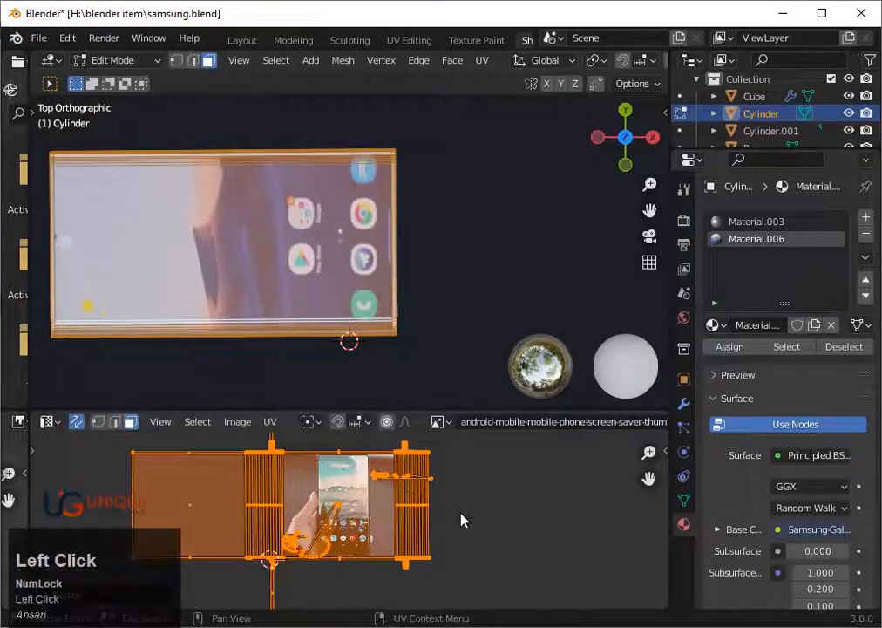
Step: Shift all of the body's UVs by about 0.03 in the positive X direction, leaving their Y position as it is
{"action": "key", "text": "g"}
{"action": "key", "text": "Up"}
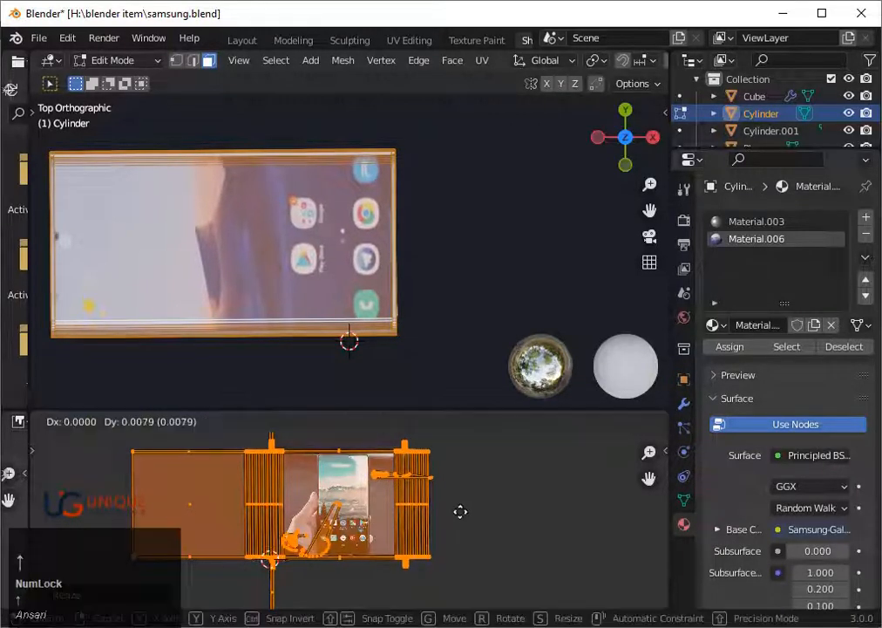
{"action": "key", "text": "Down"}
{"action": "key", "text": "Right"}
{"action": "key", "text": "Right"}
{"action": "key", "text": "Right"}
{"action": "key", "text": "Right"}
{"action": "key", "text": "Right"}
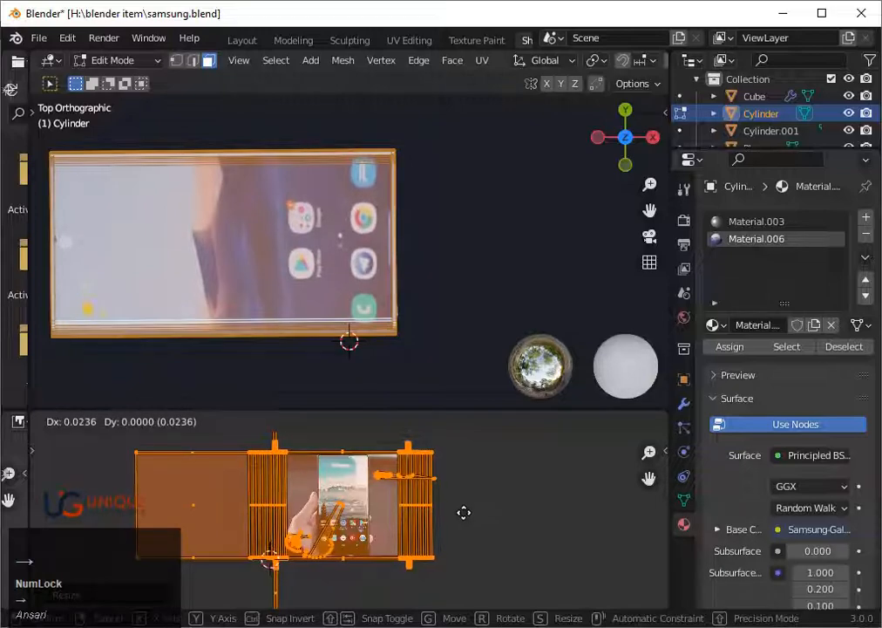
{"action": "key", "text": "space"}
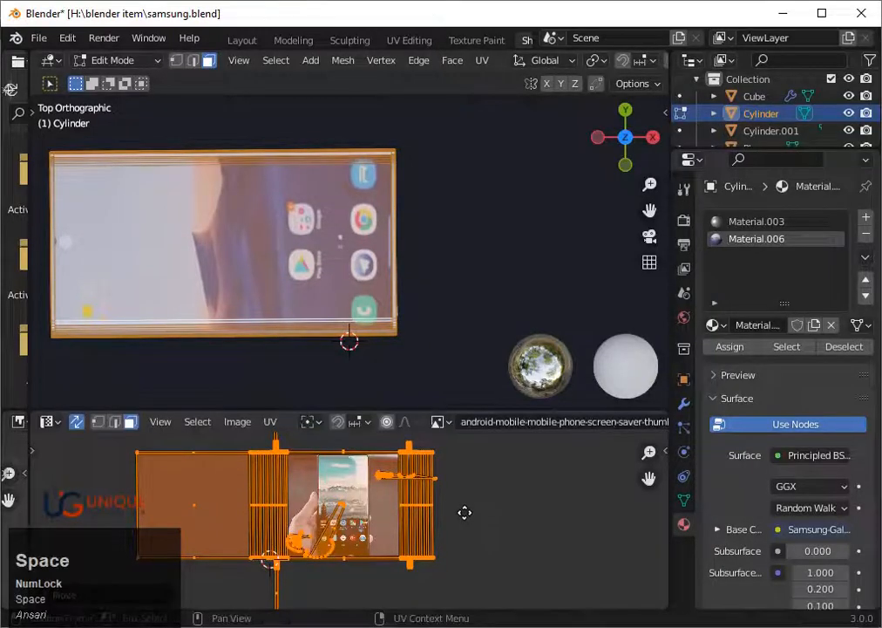
Step: Shrink the body's UVs slightly along the X axis and return to Object Mode to check the phone in perspective
{"action": "key", "text": "s"}
{"action": "key", "text": "x"}
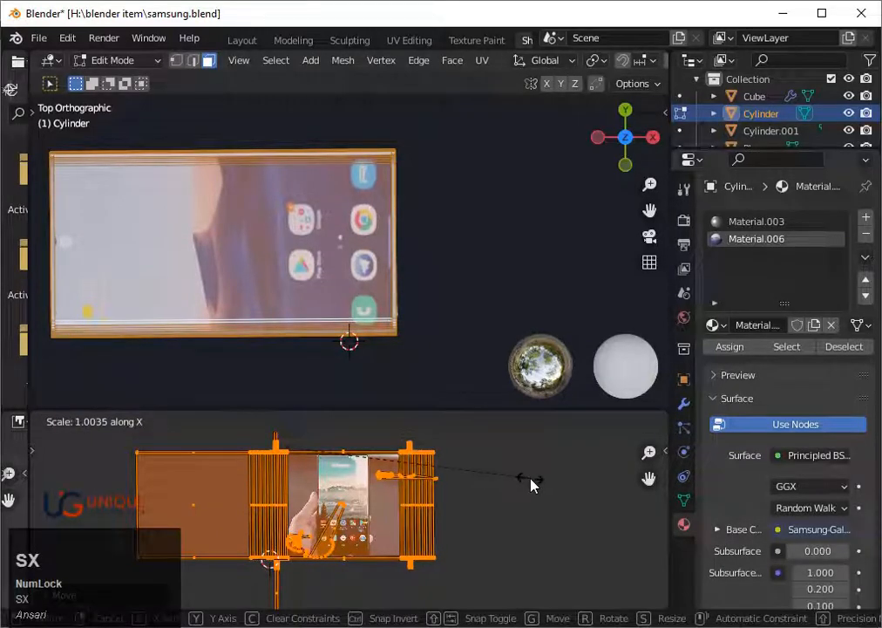
{"action": "key", "text": "Tab"}
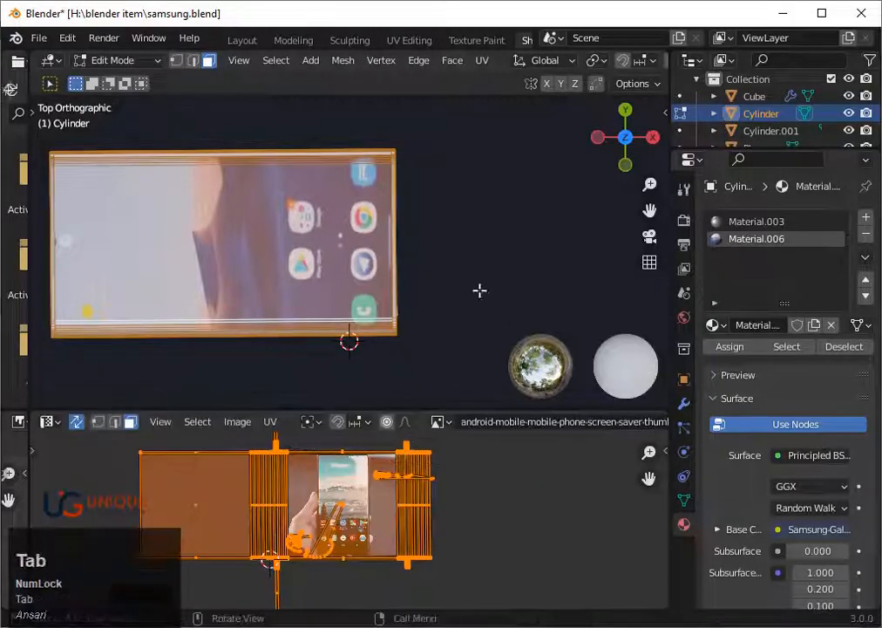
{"action": "scroll", "coordinate": [479, 290], "scroll_direction": "down", "scroll_amount": 1}
{"action": "middle_click_drag", "start_coordinate": [479, 301], "coordinate": [366, 300]}
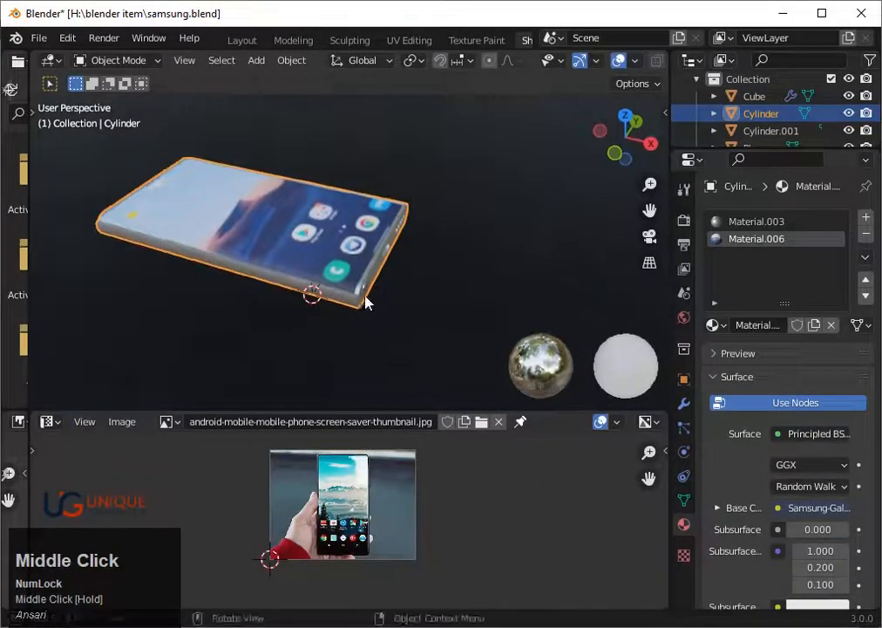
Step: Select the phone body together with its other parts and scale them slightly along the global X axis from the top view
{"action": "left_click", "coordinate": [365, 297]}
{"action": "left_click", "coordinate": [142, 203]}
{"action": "left_click", "coordinate": [139, 205], "text": "shift"}
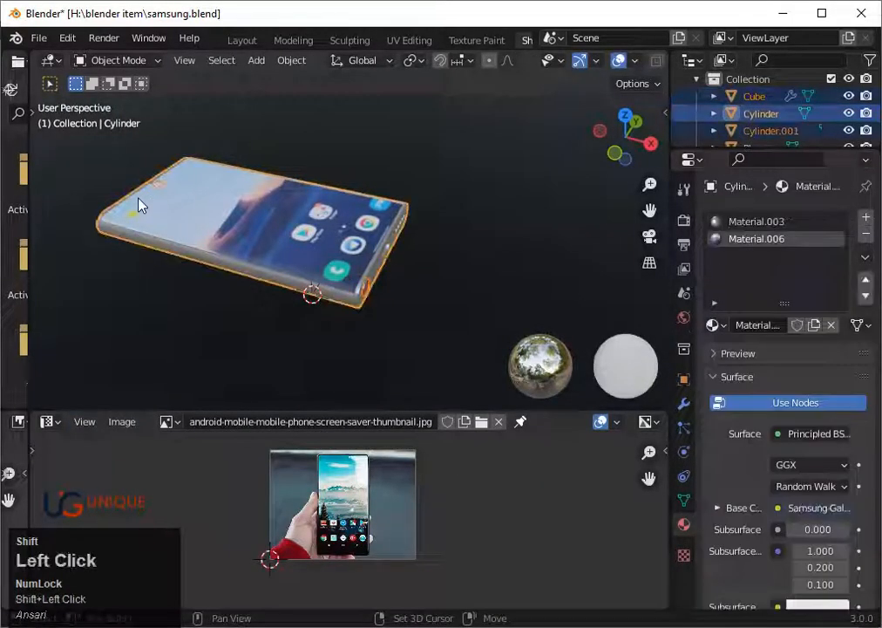
{"action": "left_click", "coordinate": [625, 115]}
{"action": "key", "text": "s"}
{"action": "key", "text": "x"}
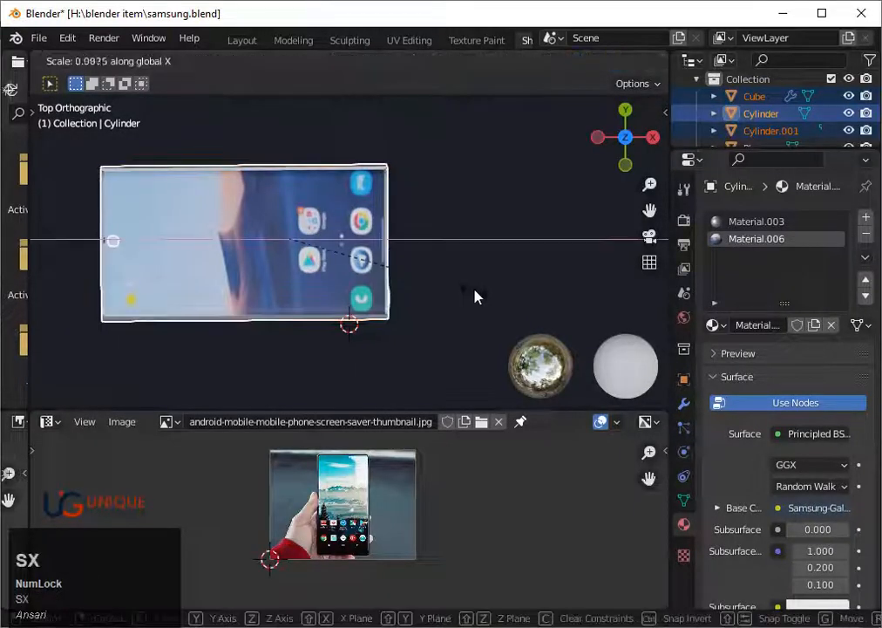
Step: Check the phone in perspective and start scaling the selected phone parts again in Object Mode
{"action": "key", "text": "Tab"}
{"action": "middle_click_drag", "start_coordinate": [463, 286], "coordinate": [353, 190]}
{"action": "key", "text": "Tab"}
{"action": "scroll", "coordinate": [353, 190], "scroll_direction": "up", "scroll_amount": 2}
{"action": "key", "text": "s"}
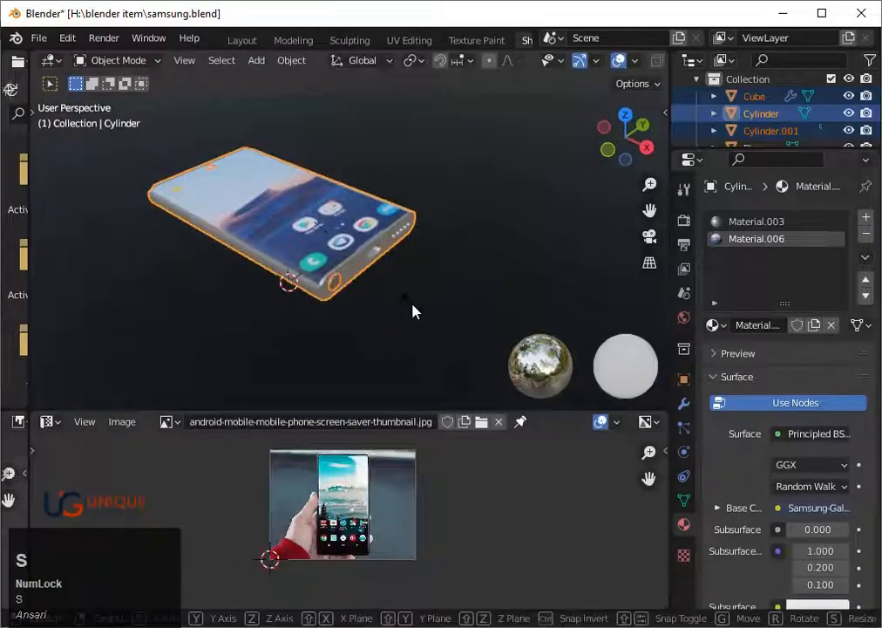